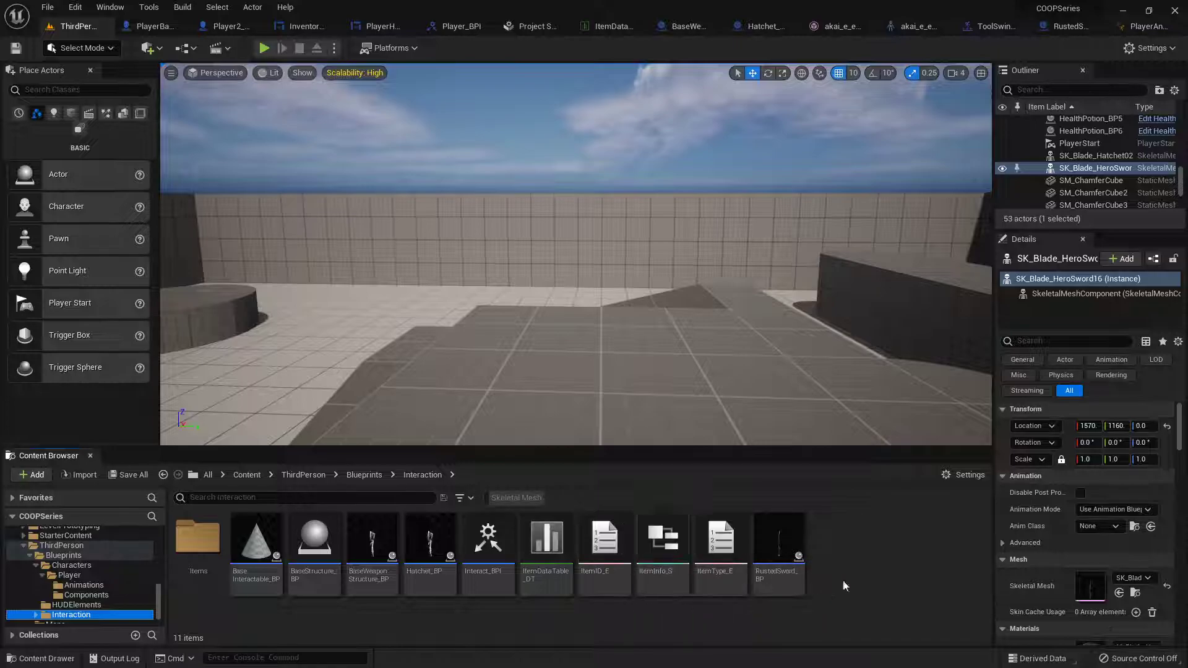
Open the ItemType_E and ItemID_E enumerations from the Interaction folder.
mouse_move(804, 565)
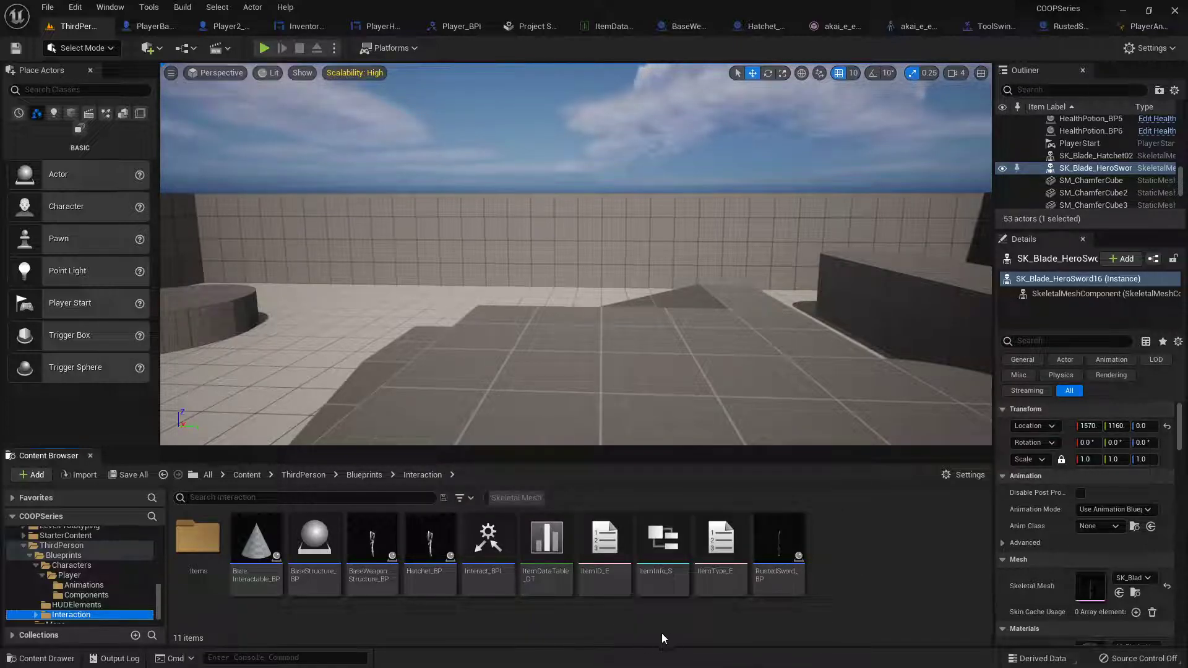
double_click(721, 548)
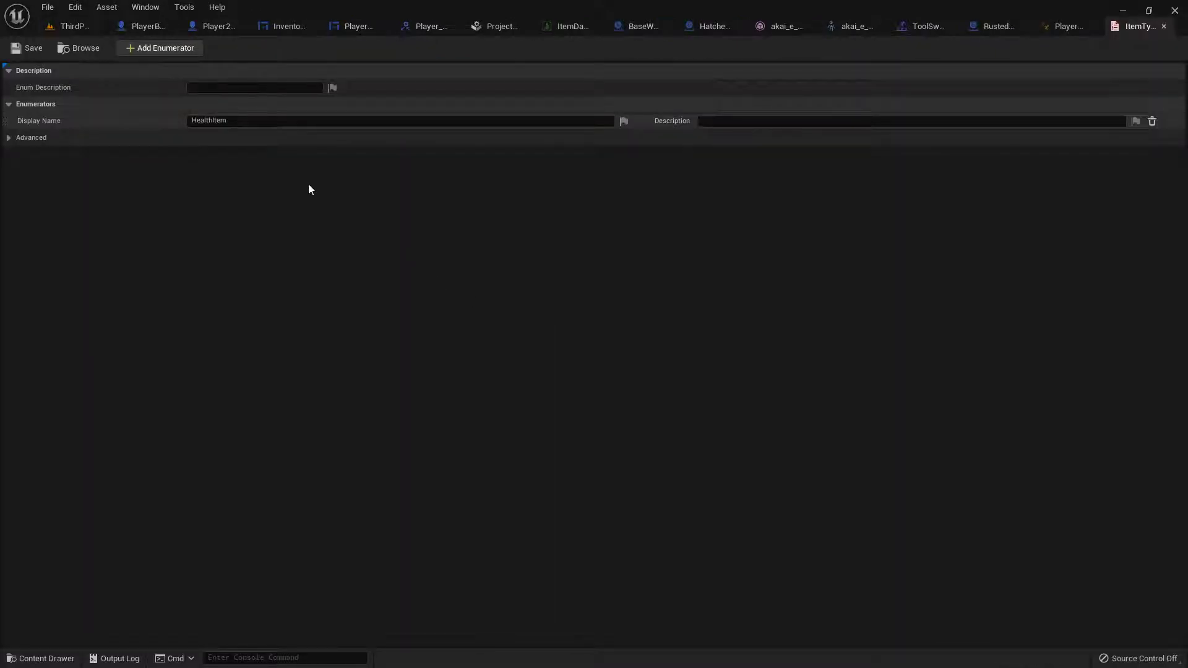
click(69, 28)
double_click(588, 526)
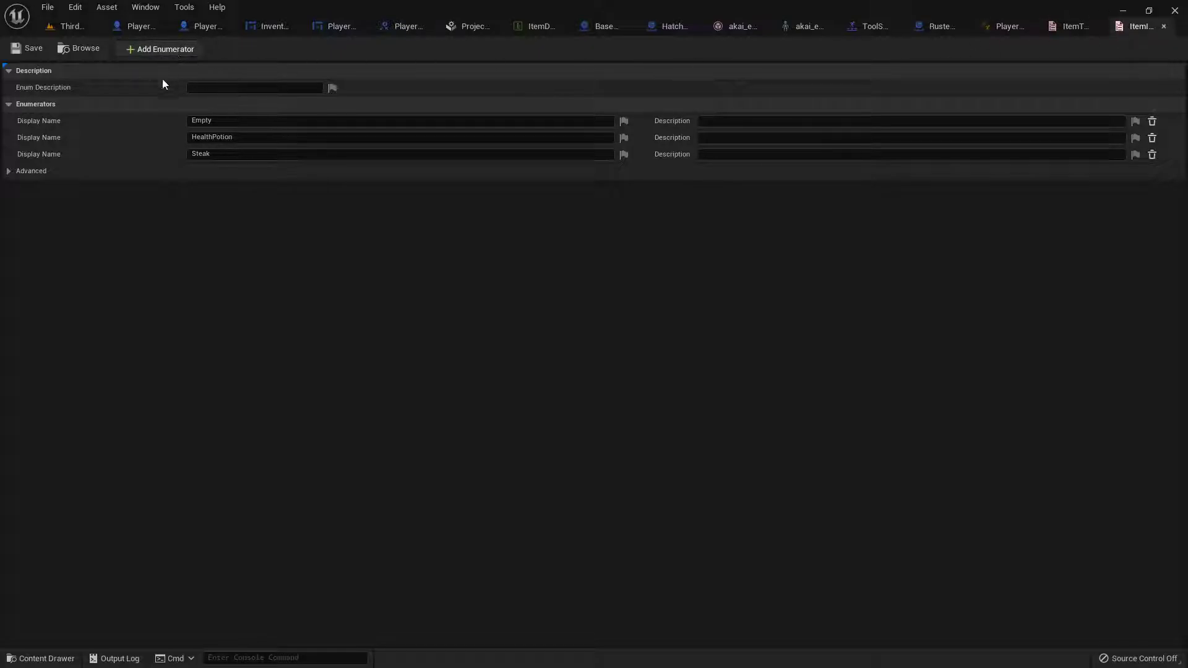
Add two enumerators to ItemID_E and name them RustedSword and Hatchet.
click(168, 55)
click(169, 55)
click(249, 170)
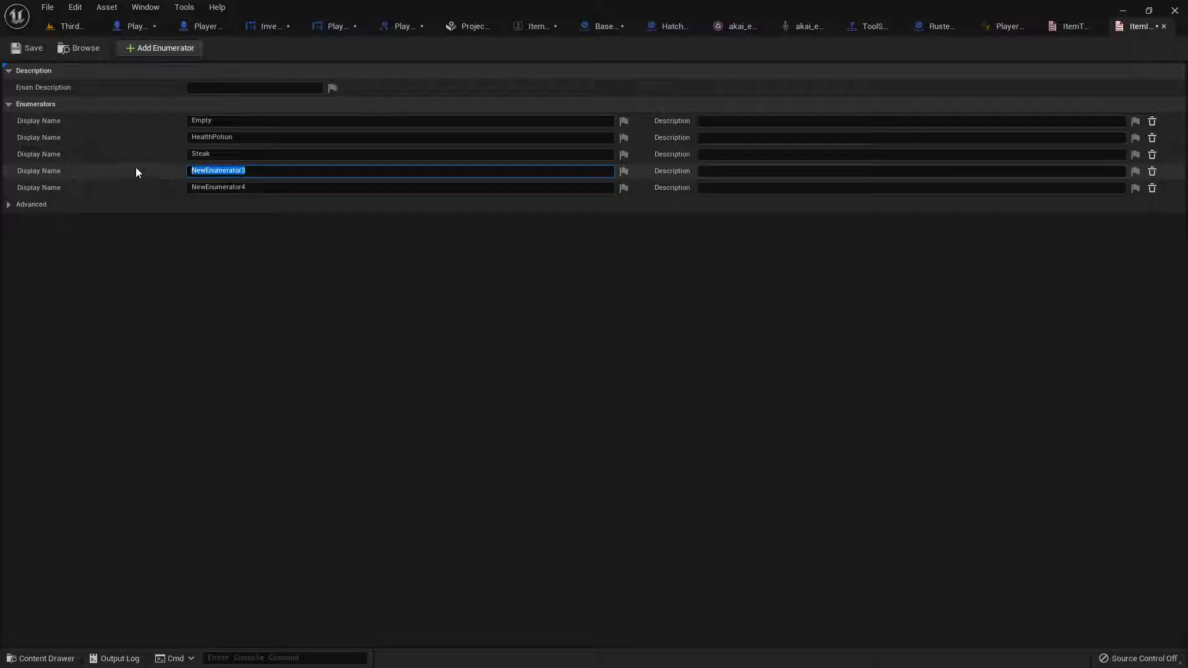
text(RustedSword)
key(Return)
click(247, 187)
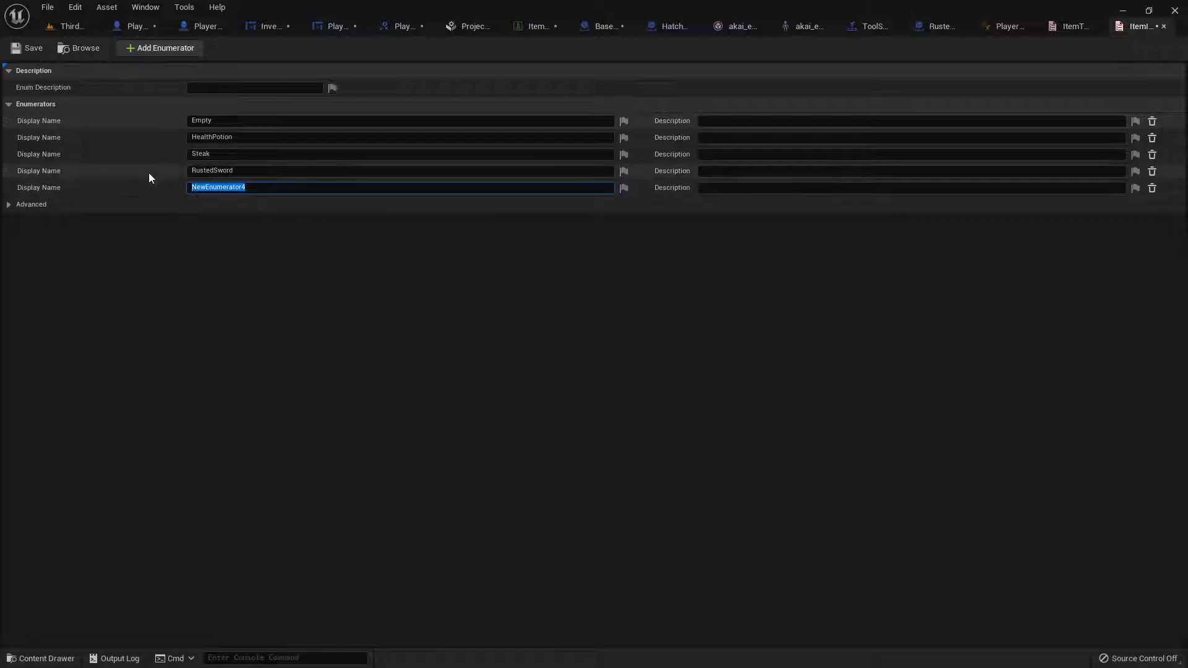
text(Hatchet)
Add two enumerators to ItemType_E and name them Weapon and Tool.
click(1071, 25)
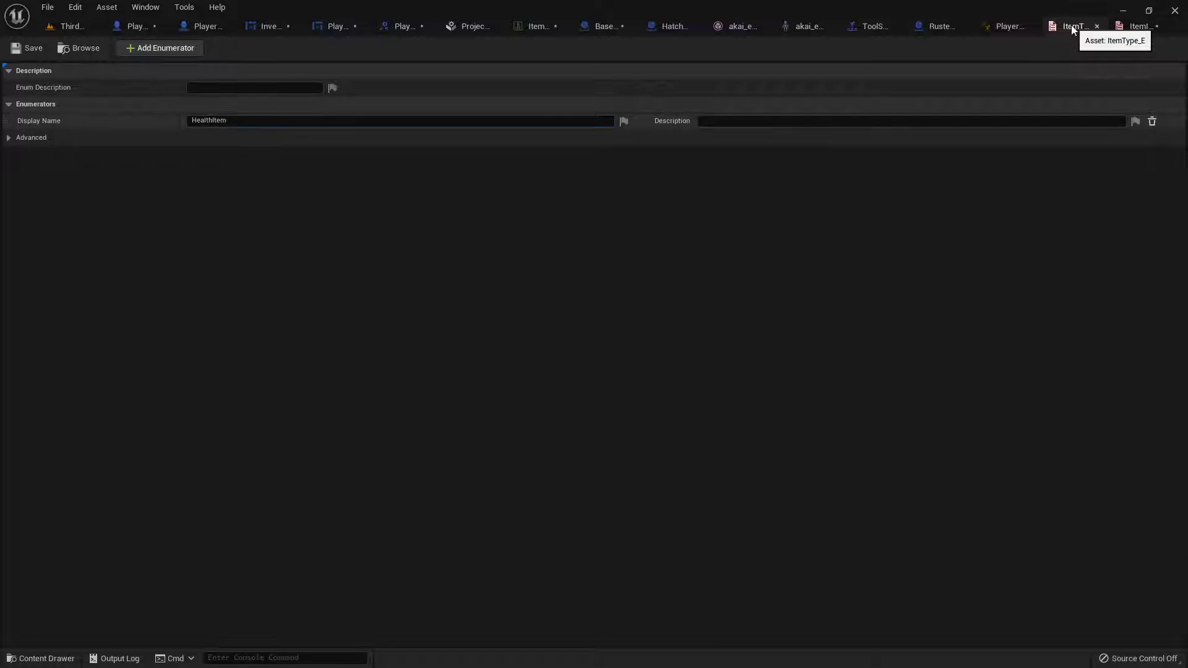
click(163, 49)
click(163, 49)
click(189, 137)
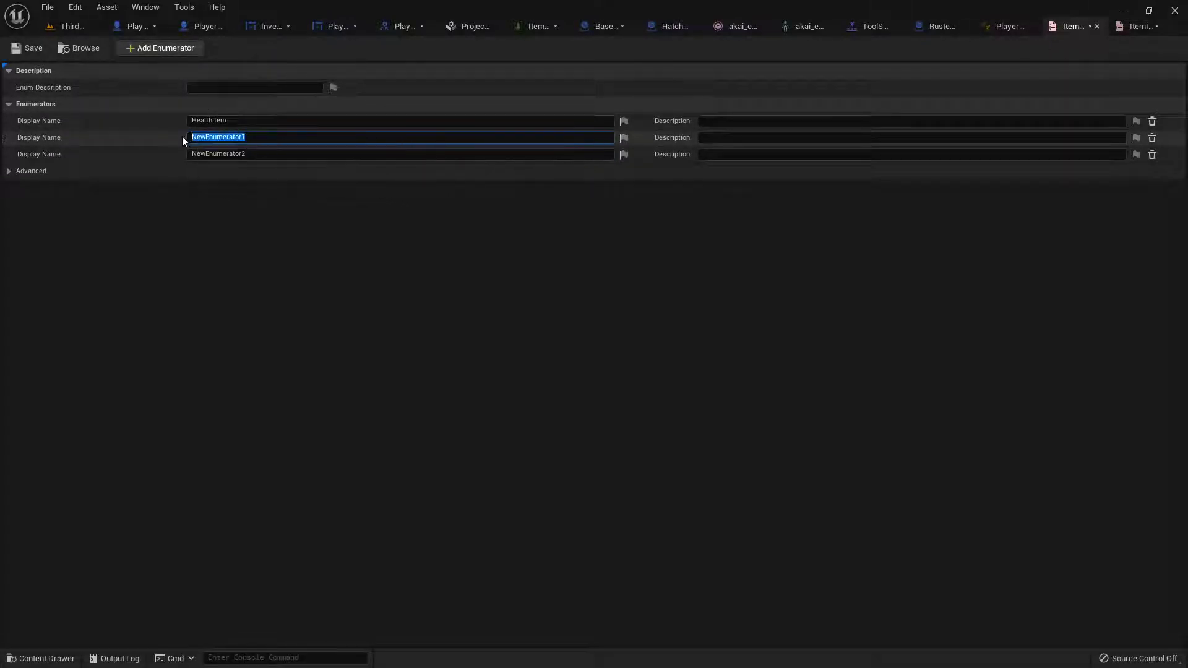
text(Weapon)
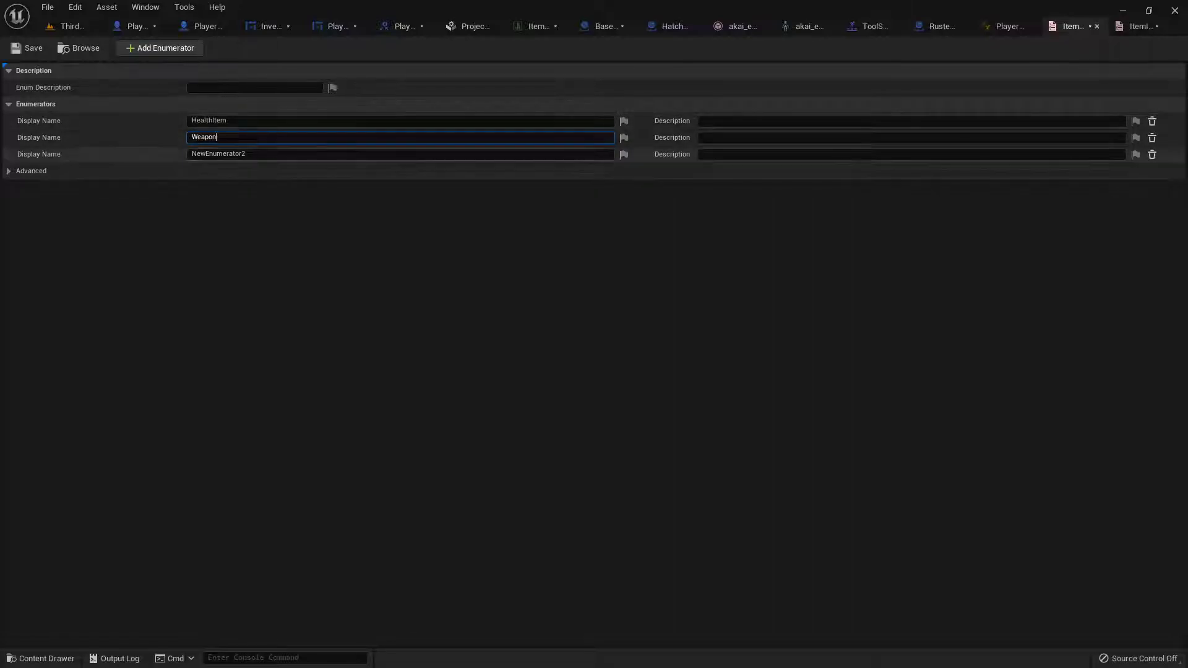
click(185, 155)
text(Tool)
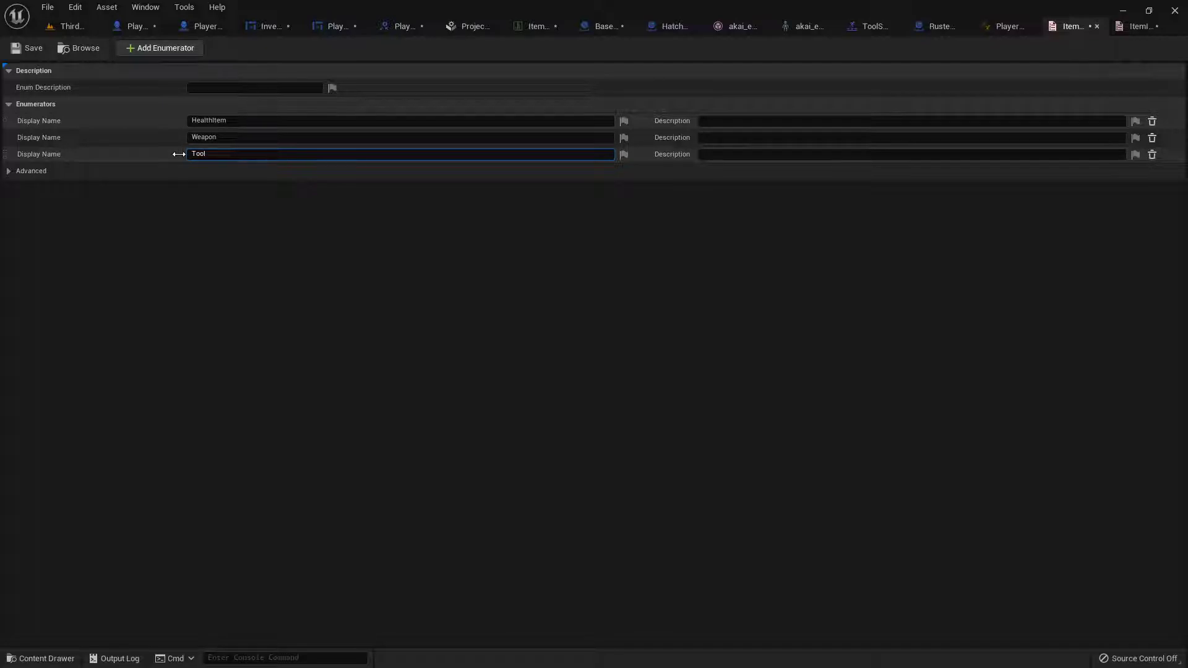
Add two more enumerators to ItemType_E and name them Food and Drink.
click(194, 49)
click(180, 50)
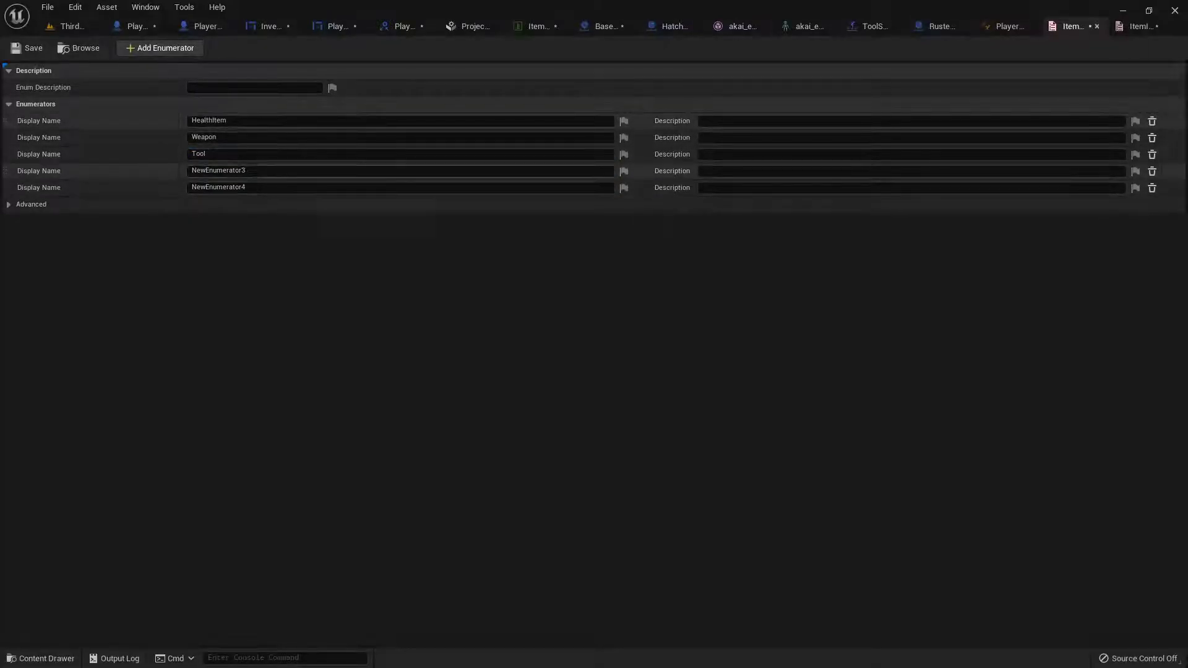
click(189, 171)
text(Food)
click(252, 187)
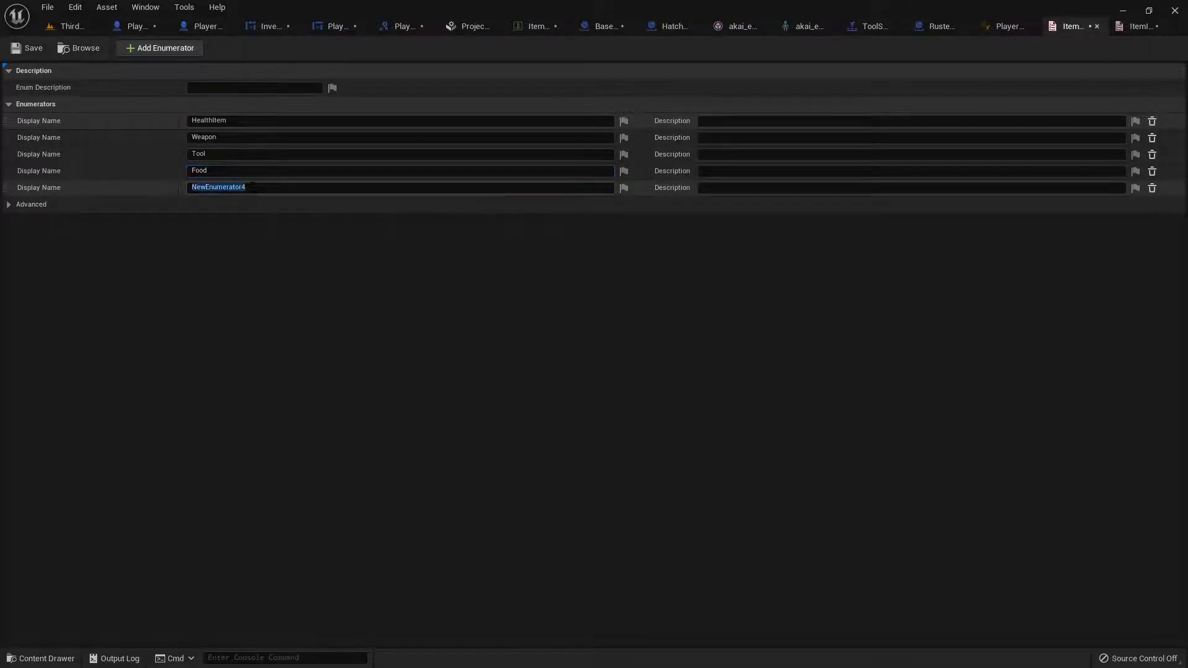
text(Water)
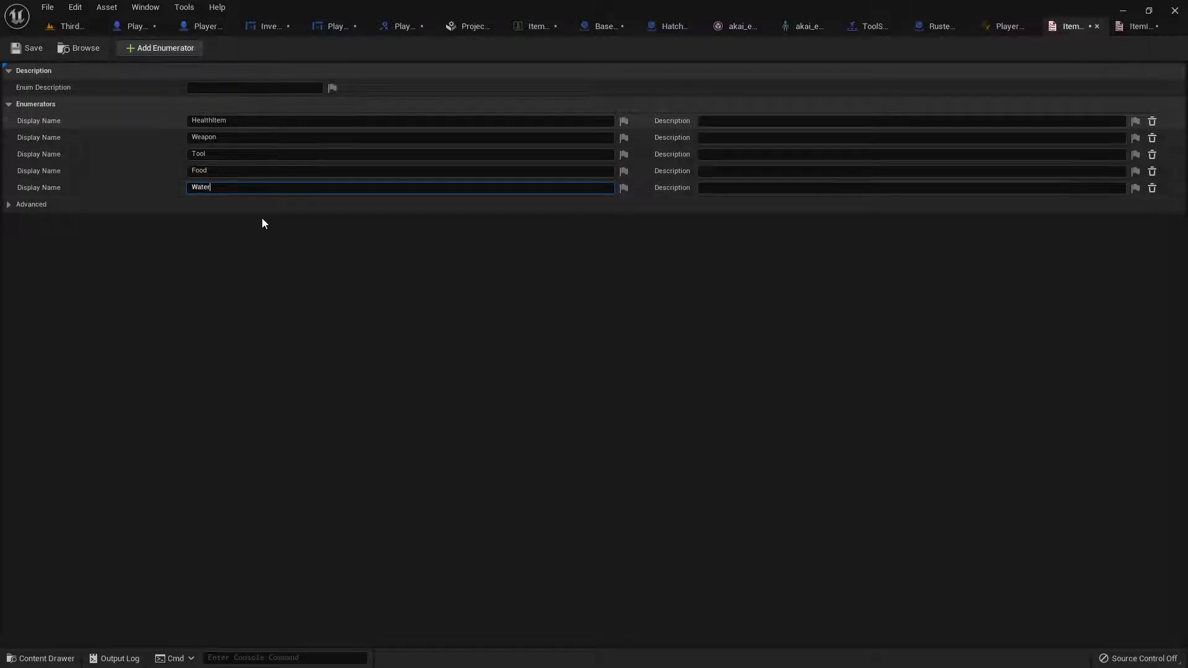
key(ctrl+a)
text(Di)
text(ink)
key(Return)
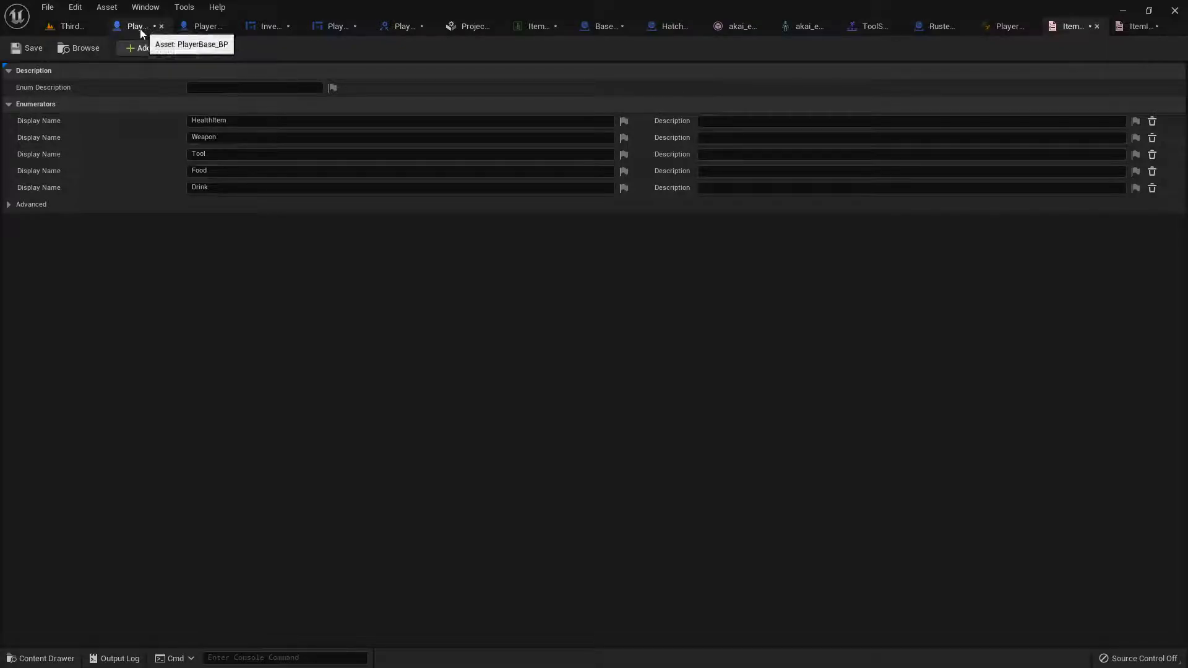
Add an enumerator named RawMeat to ItemID_E.
click(1136, 26)
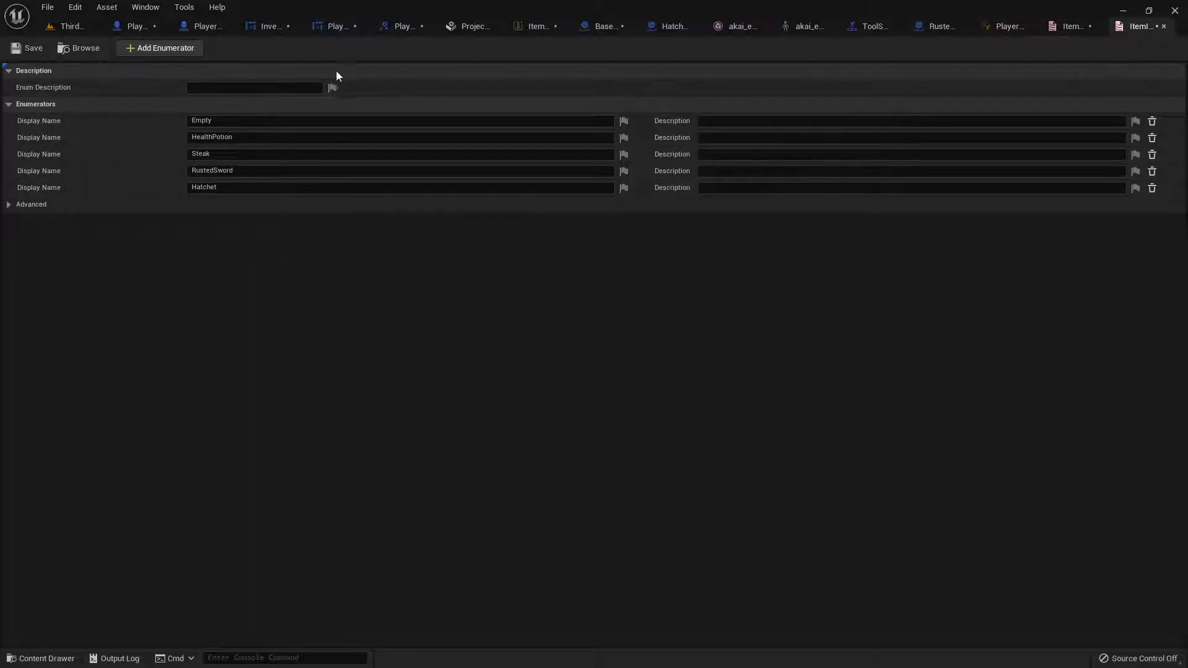
click(146, 49)
click(210, 204)
text(RawMeat)
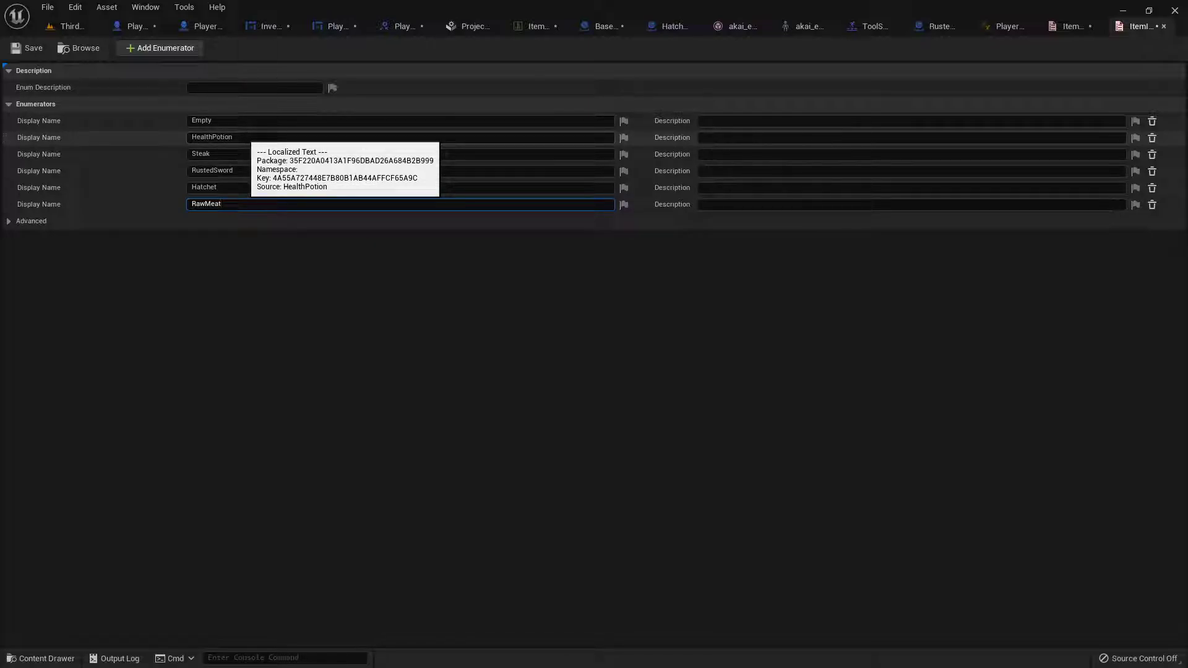
drag(240, 137, 191, 138)
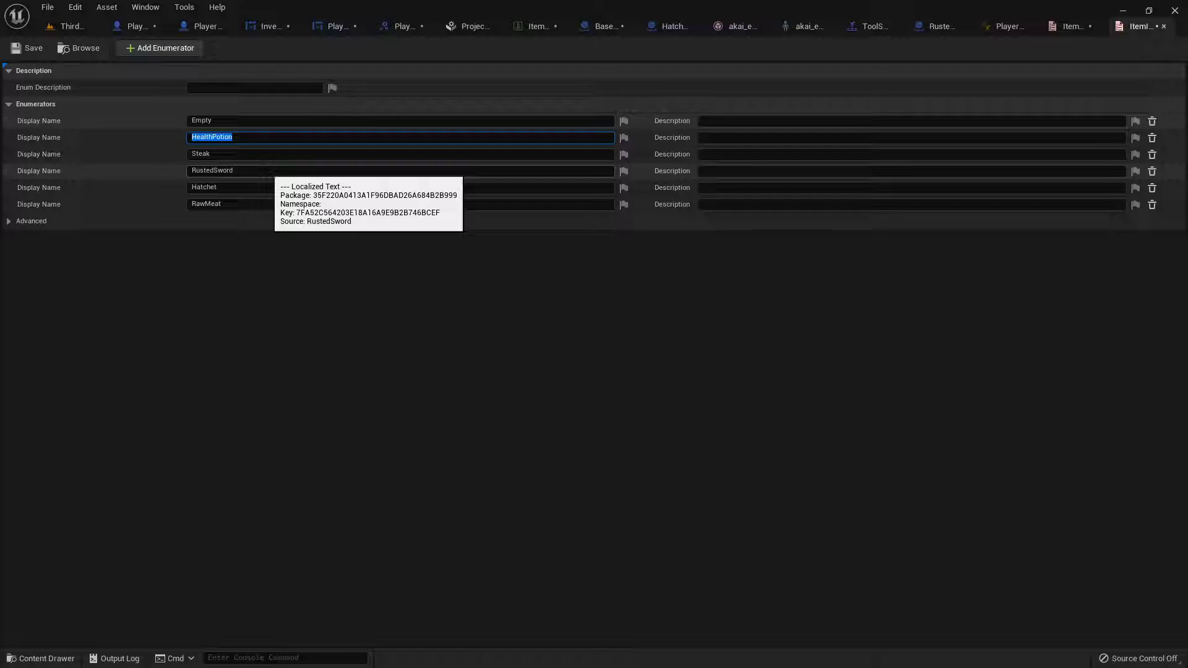
Detach the ItemID_E editor into a floating window and show the item data table behind it.
click(537, 26)
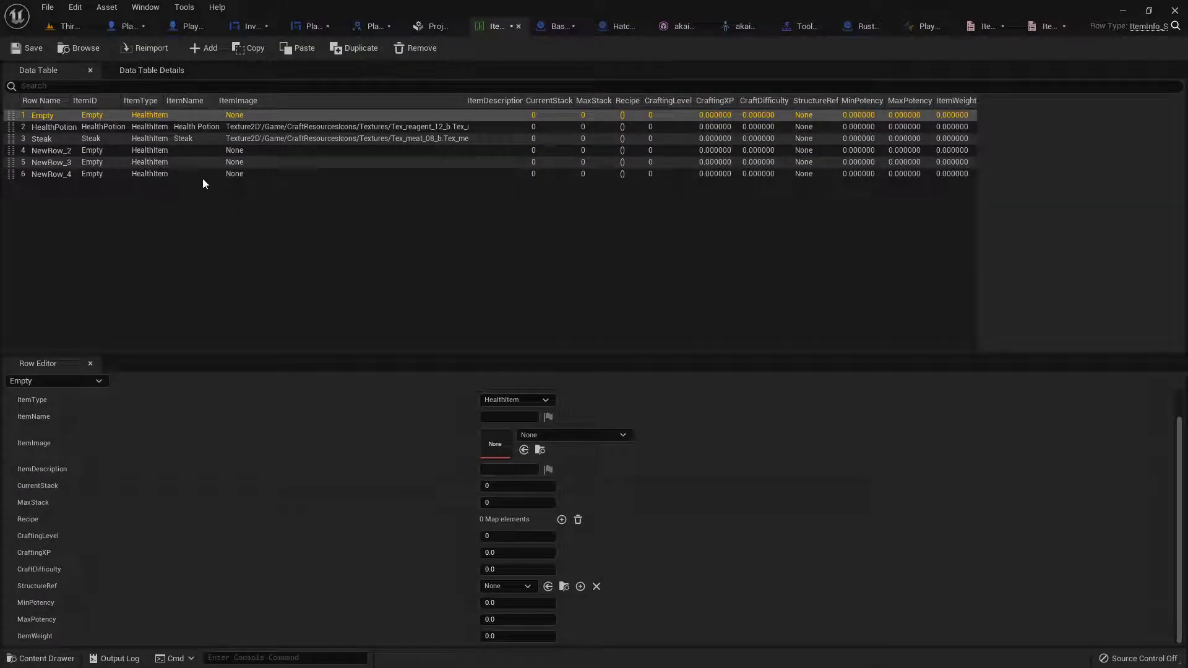
click(1045, 26)
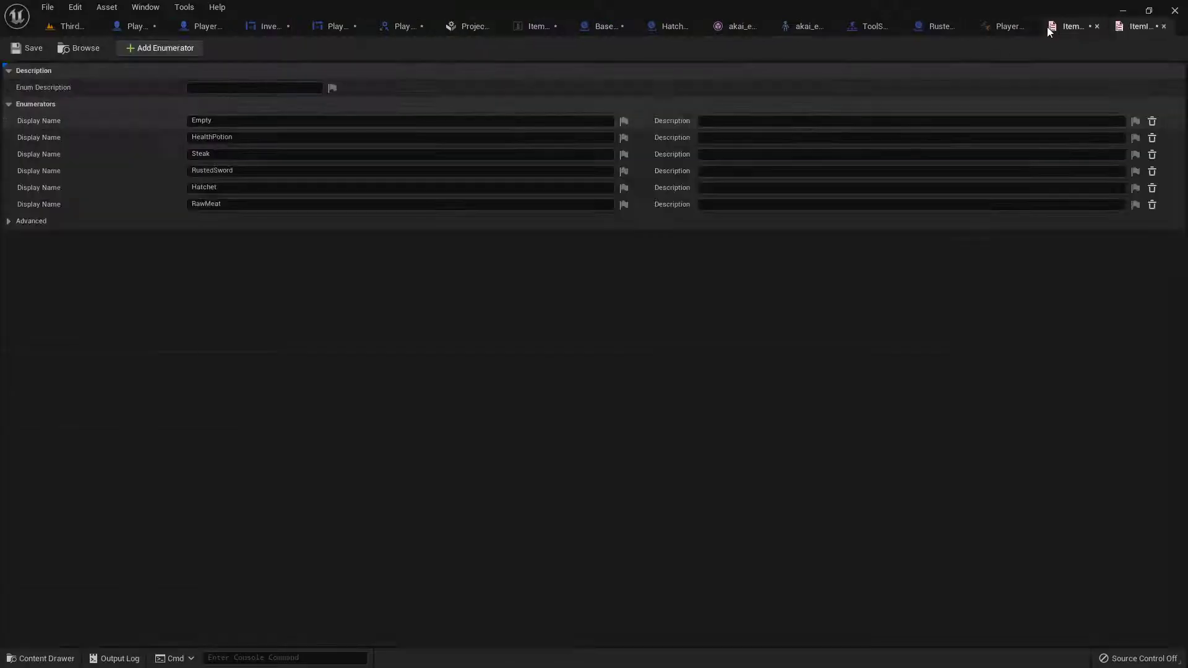
drag(1047, 27, 643, 156)
click(572, 25)
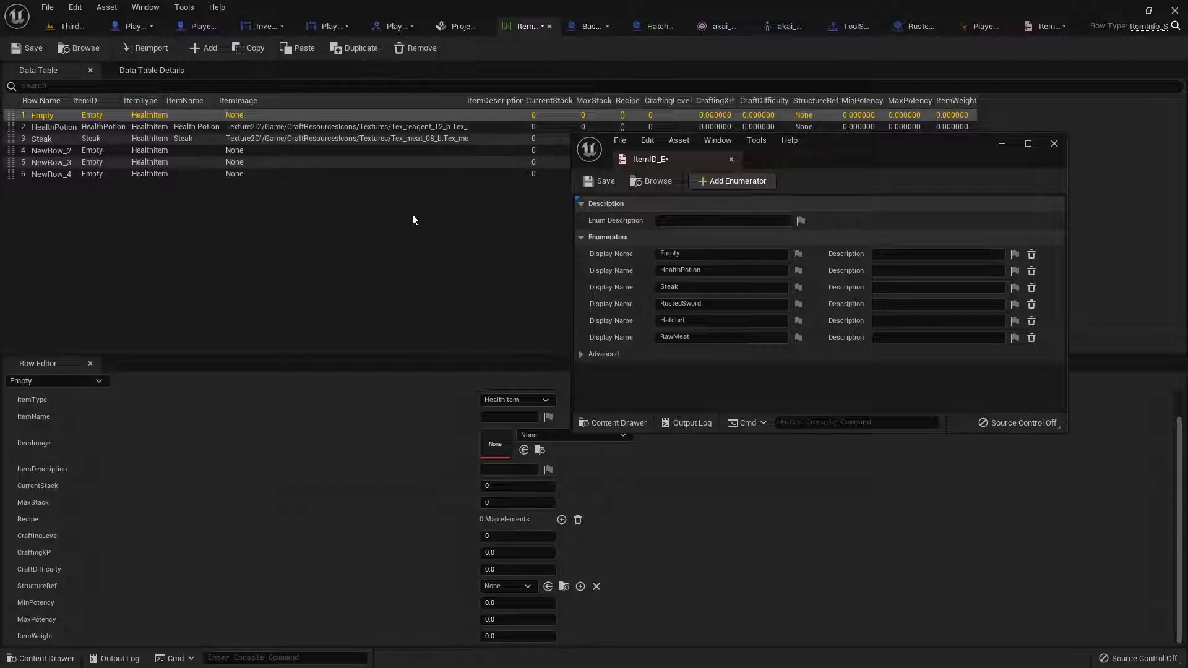
Rename the data table row NewRow_2 as RustedSword.
click(244, 149)
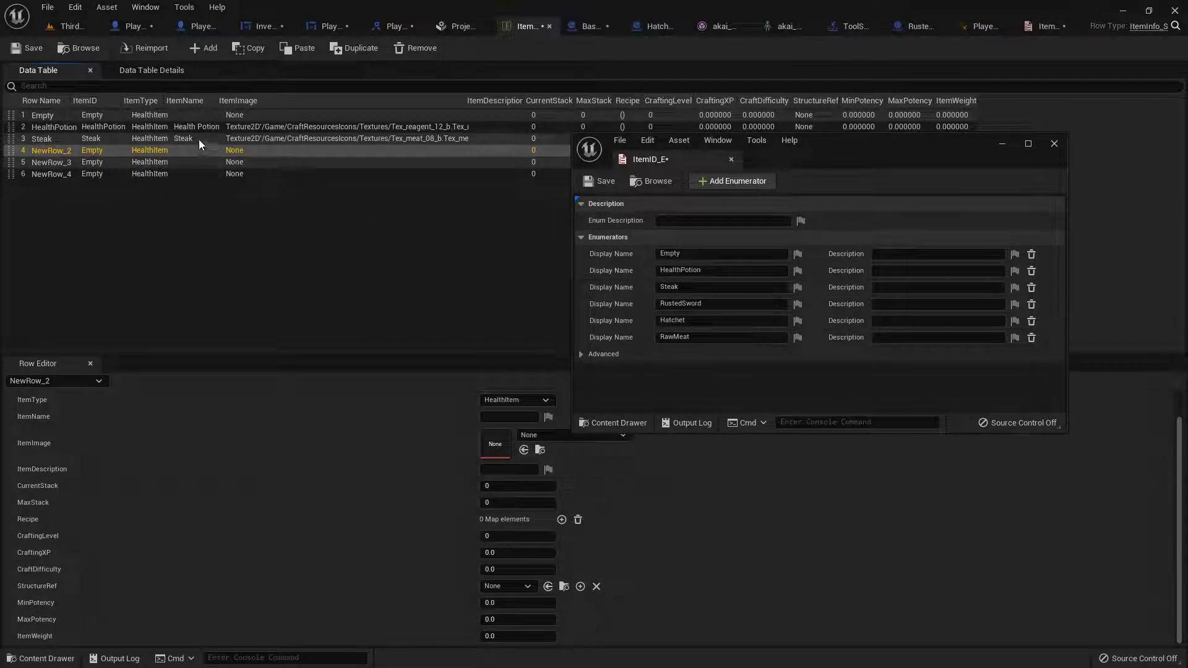
click(36, 150)
text(RustedSword)
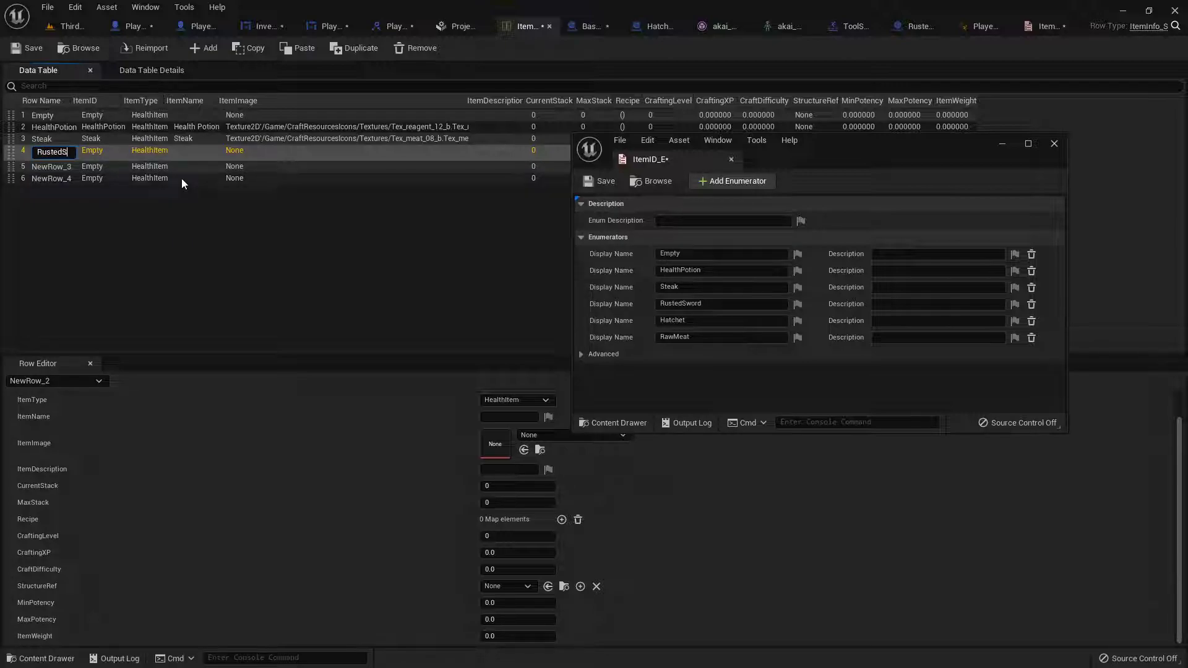
key(Return)
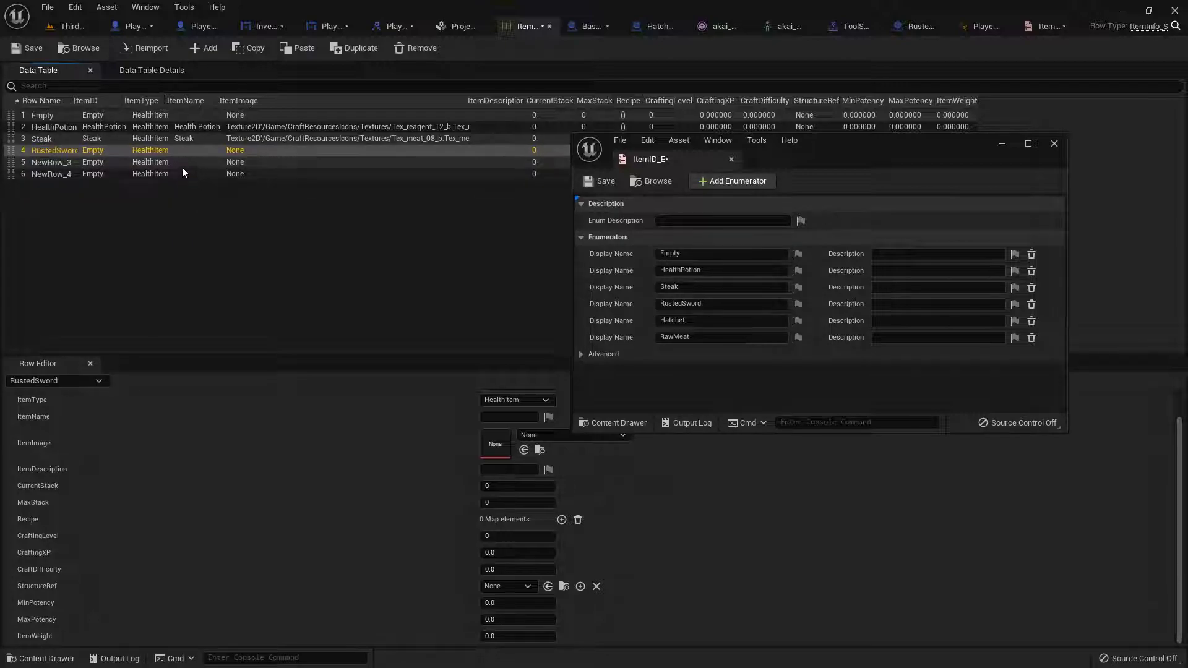
Rename the data table rows NewRow_3 and NewRow_4 as Hatchet and RawMeat.
click(179, 162)
key(F2)
text(Hatchet)
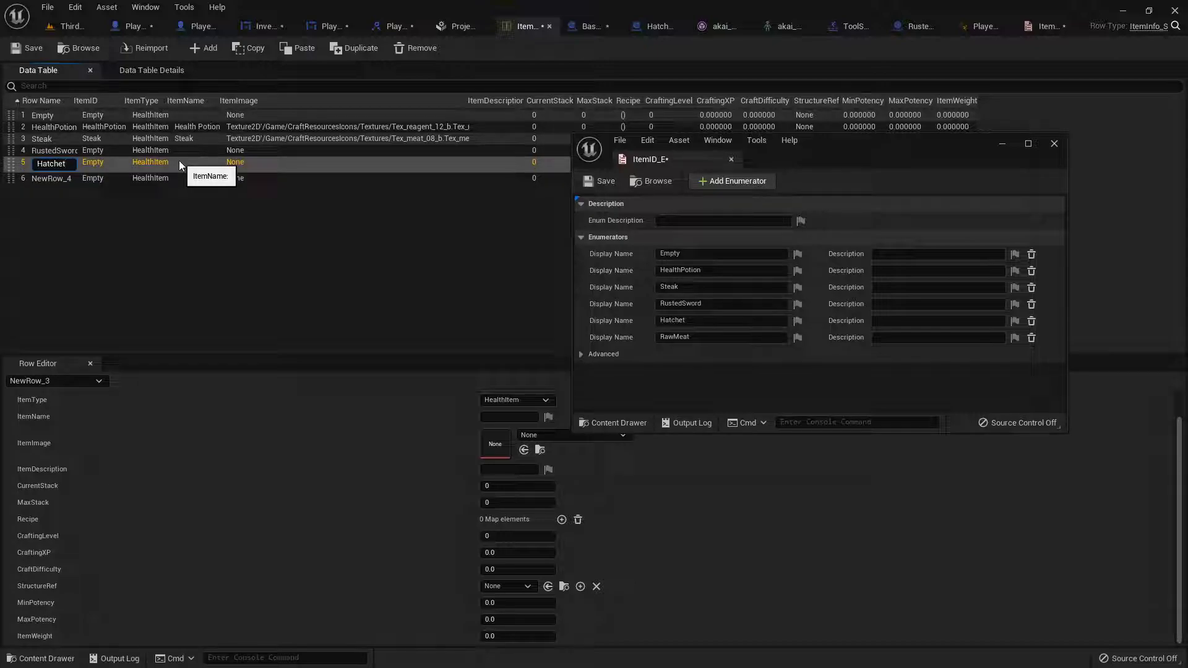
key(Return)
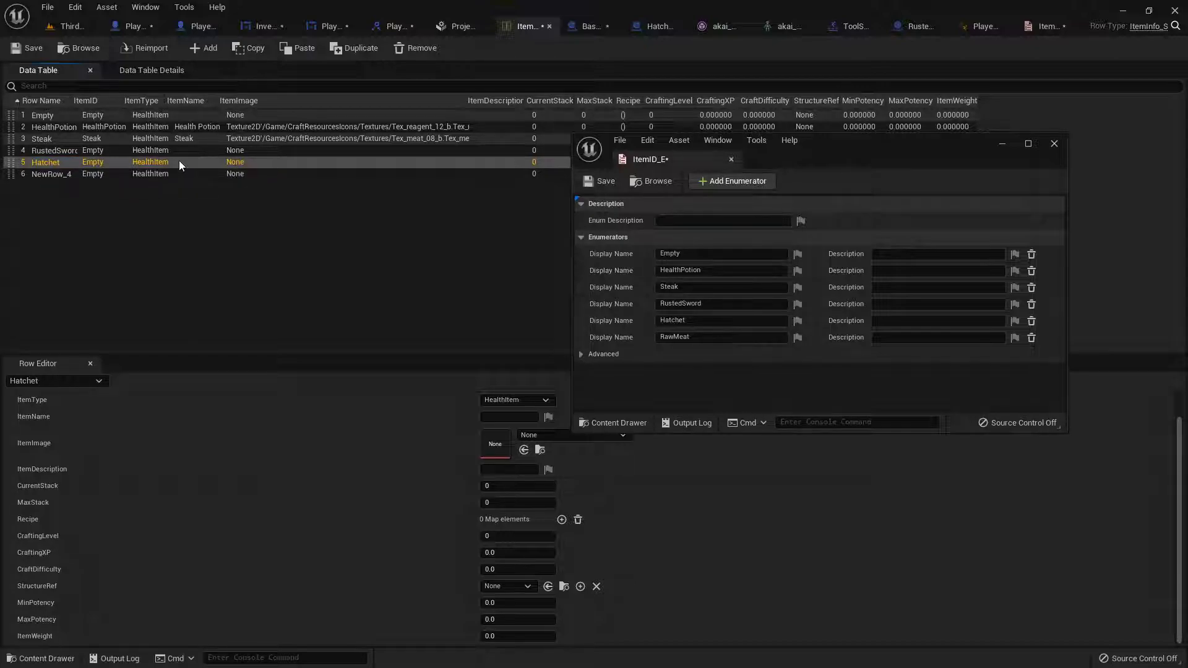
click(173, 174)
key(F2)
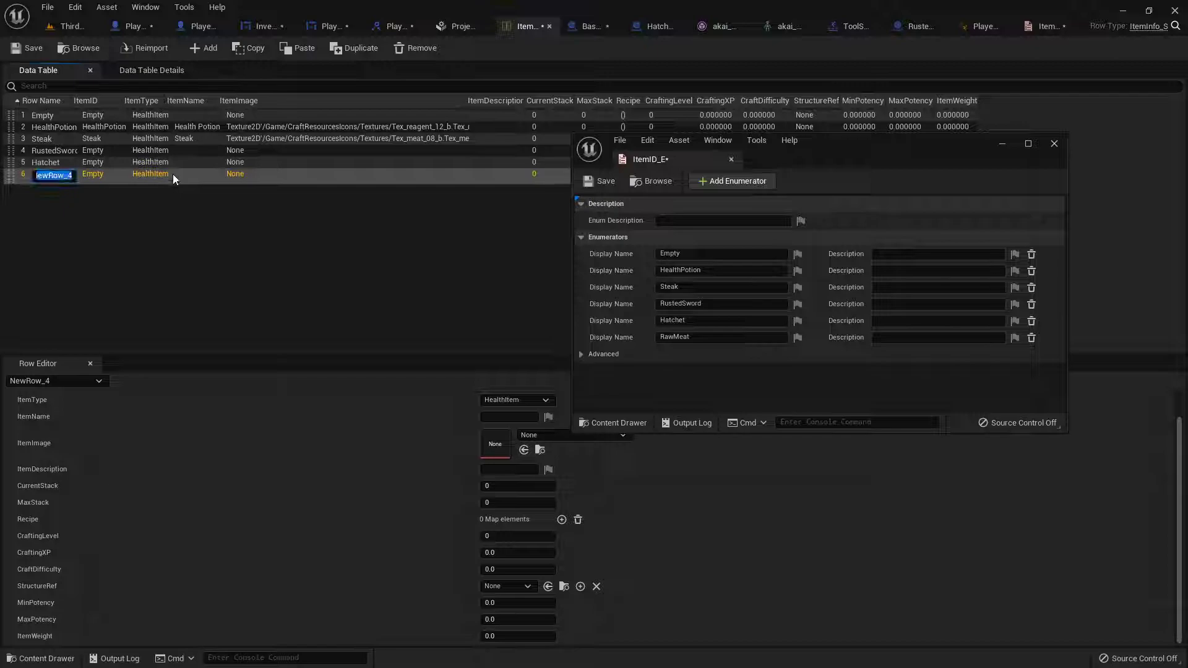
text(RawMeat)
key(Return)
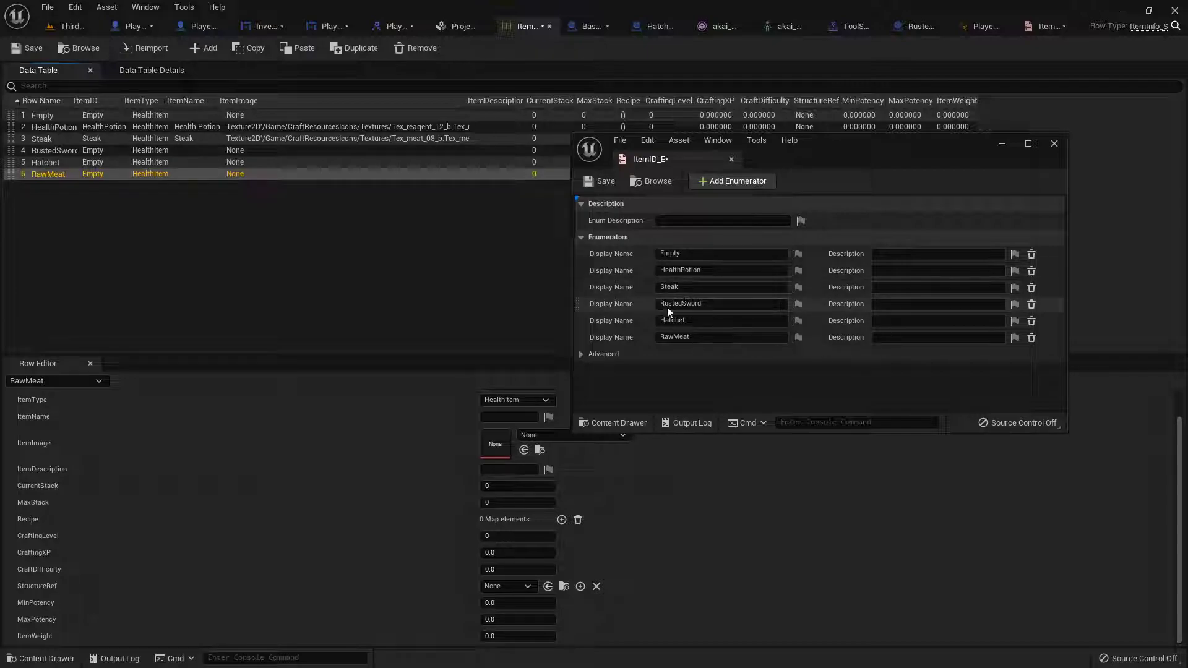
Add an enumerator named Reagent to ItemType_E and dock the floating ItemID_E editor back into the main window.
click(1048, 27)
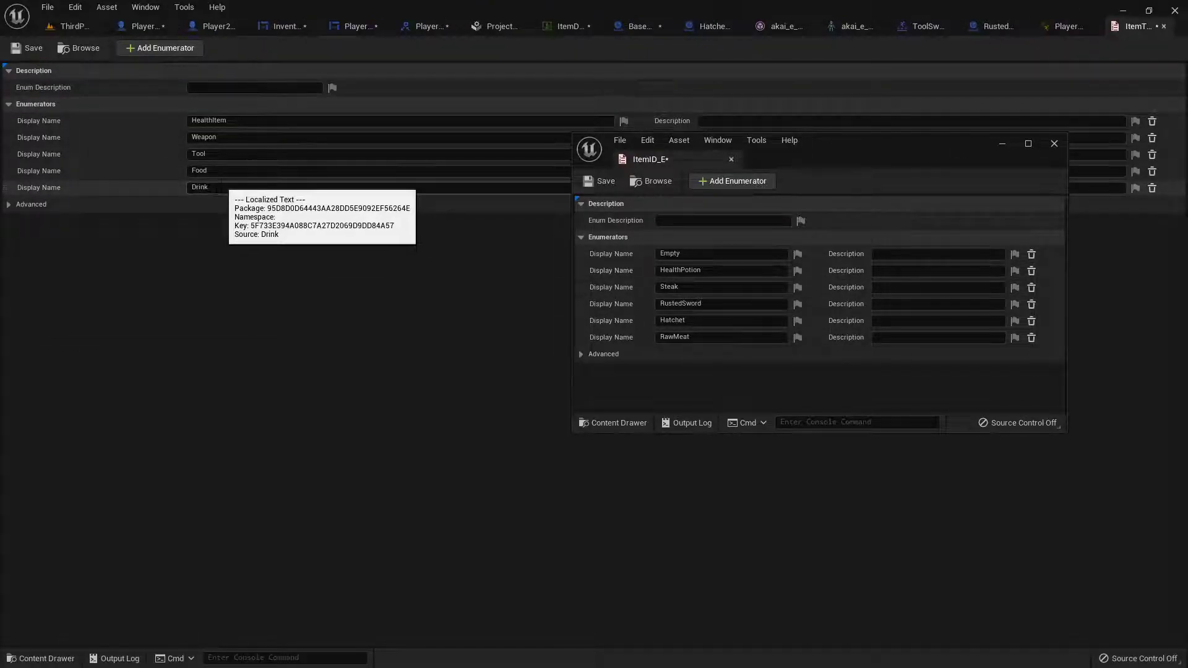
click(163, 48)
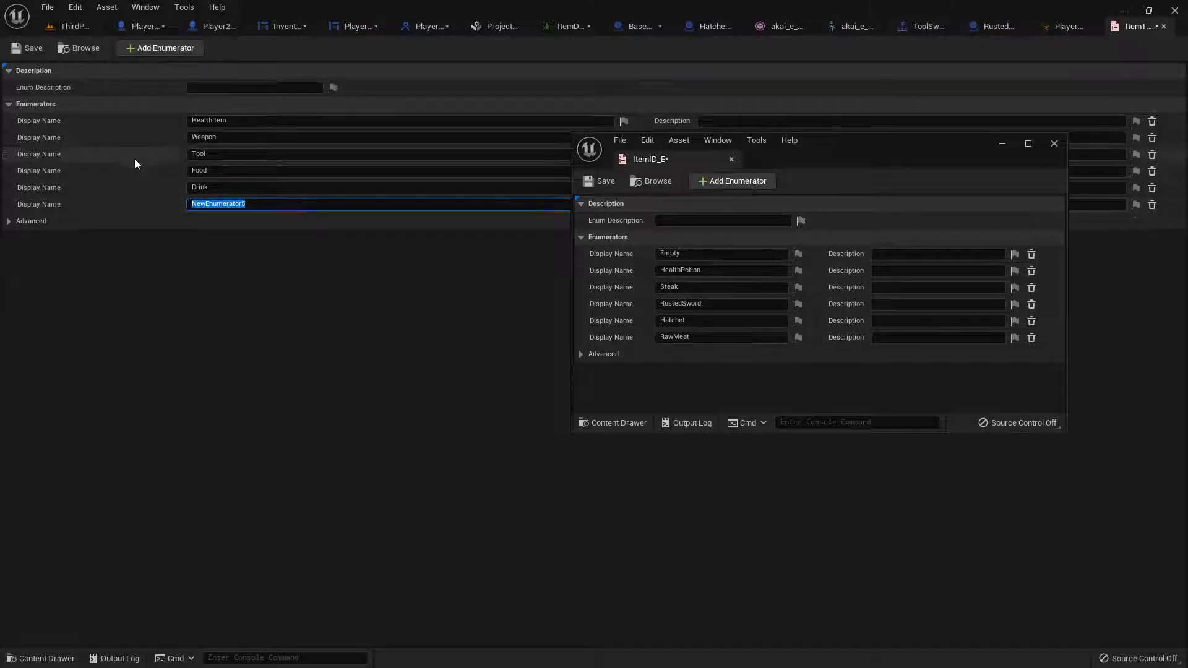
text(Reagent)
key(Return)
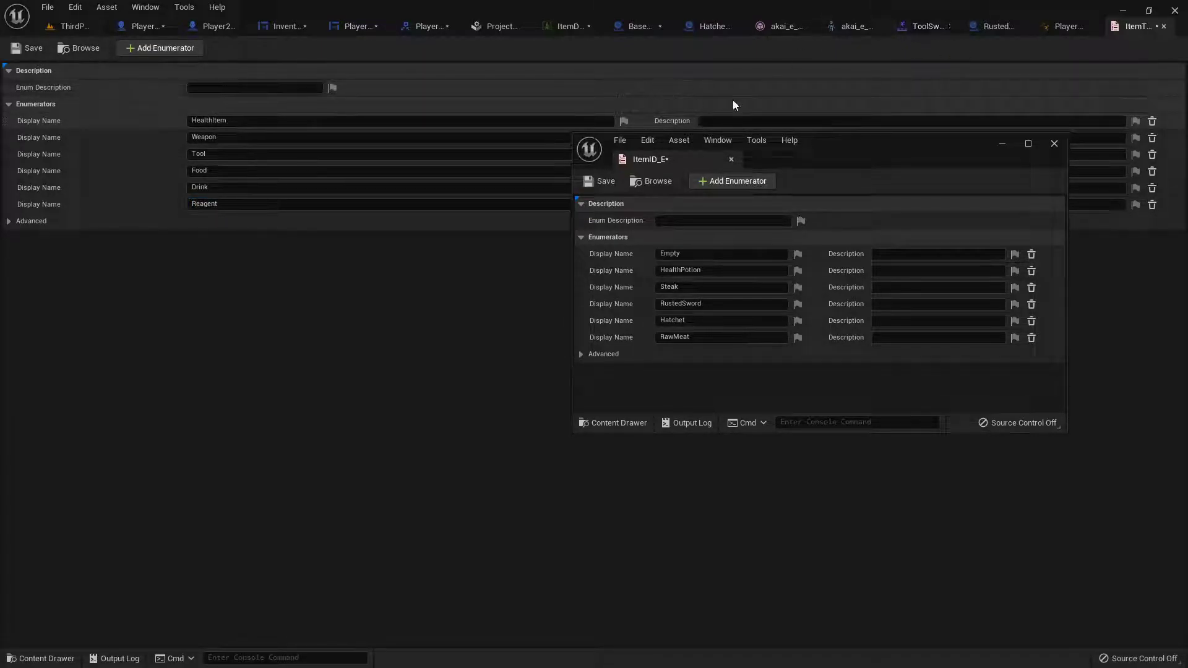
drag(700, 156, 1063, 27)
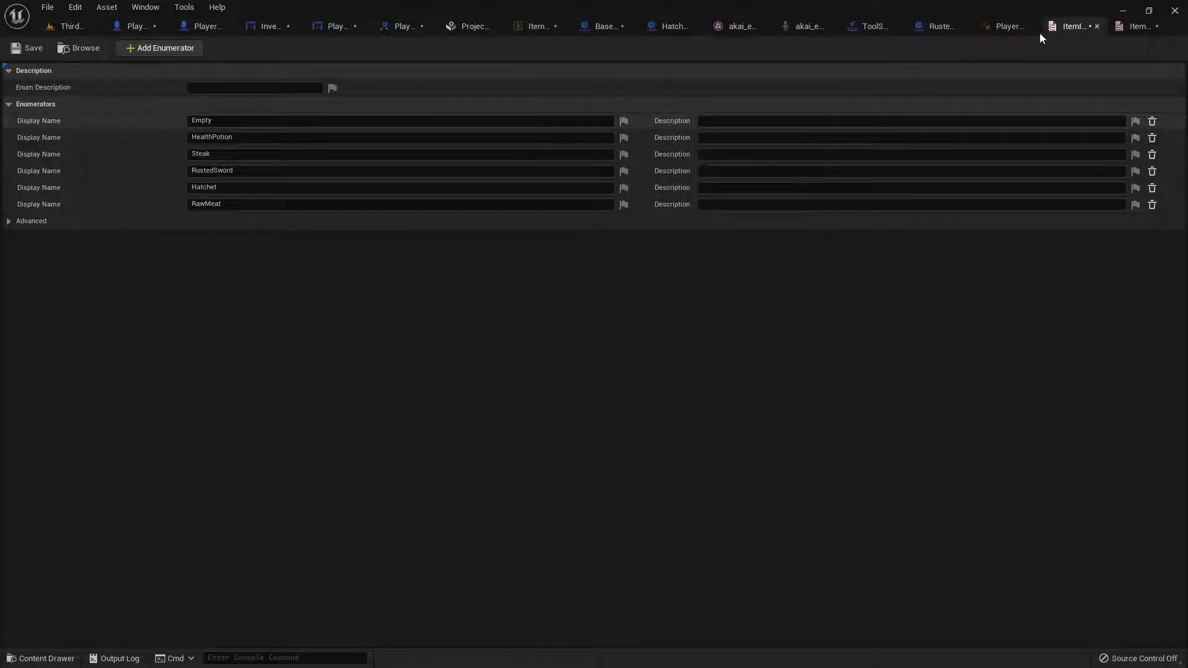
In the data table's RustedSword row, set ItemID to RustedSword, ItemType to Weapon and ItemName to Rusted Sword.
click(540, 27)
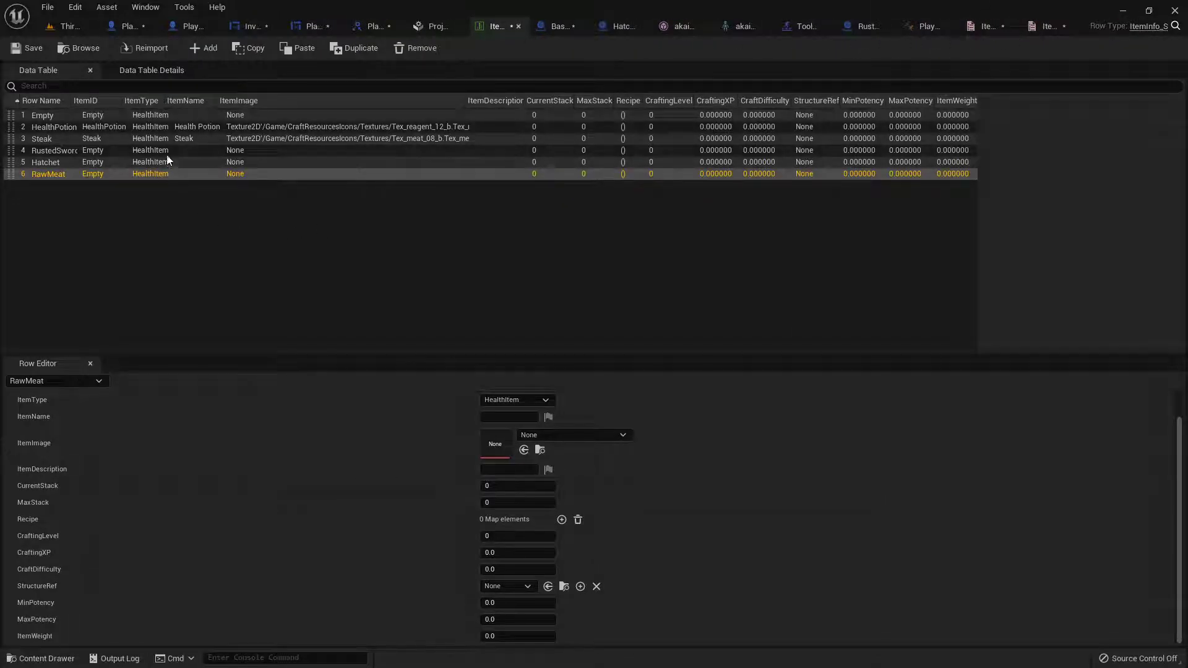
click(143, 150)
scroll(537, 460, up, 1)
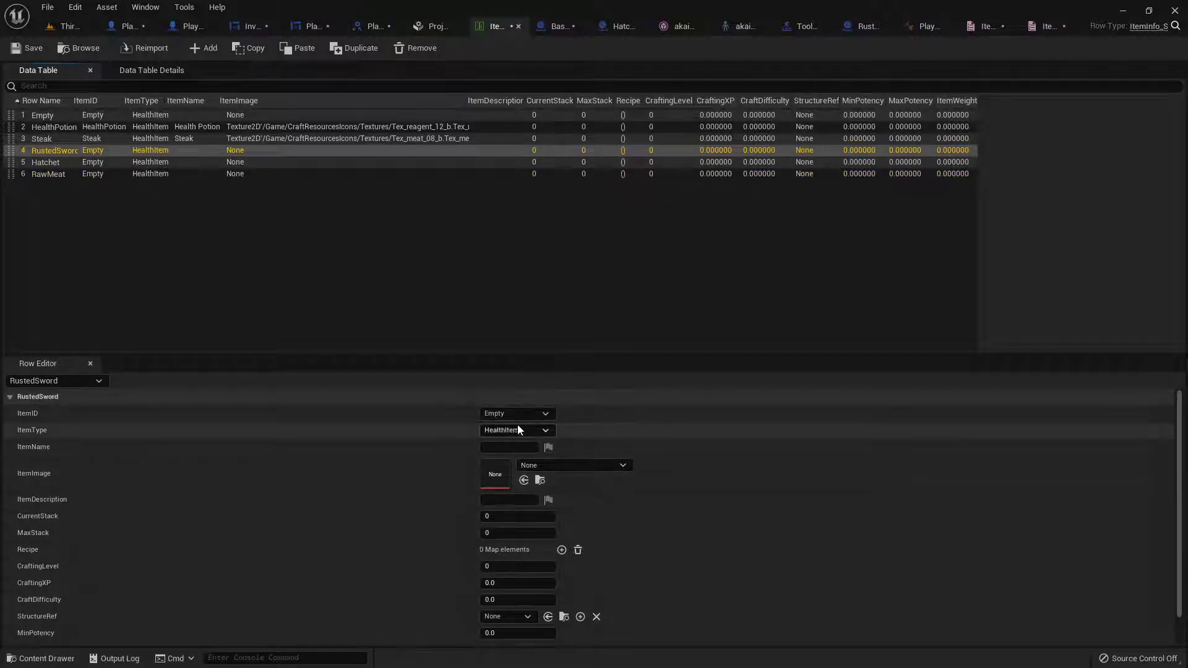
click(512, 413)
click(521, 461)
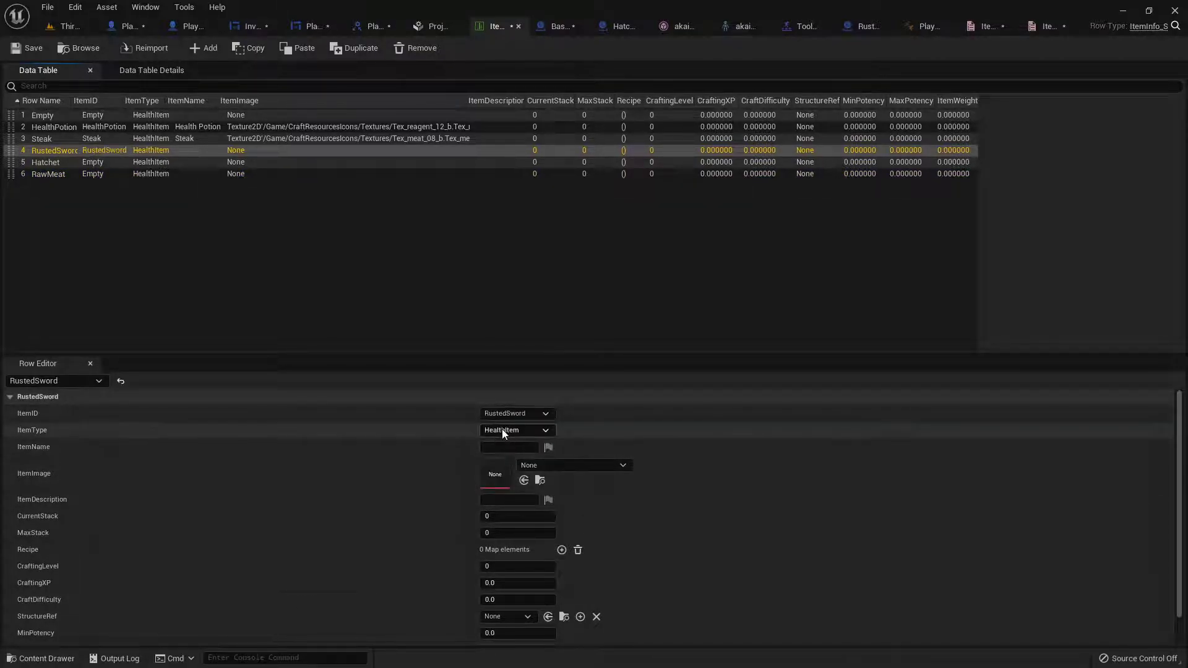
click(512, 430)
click(508, 454)
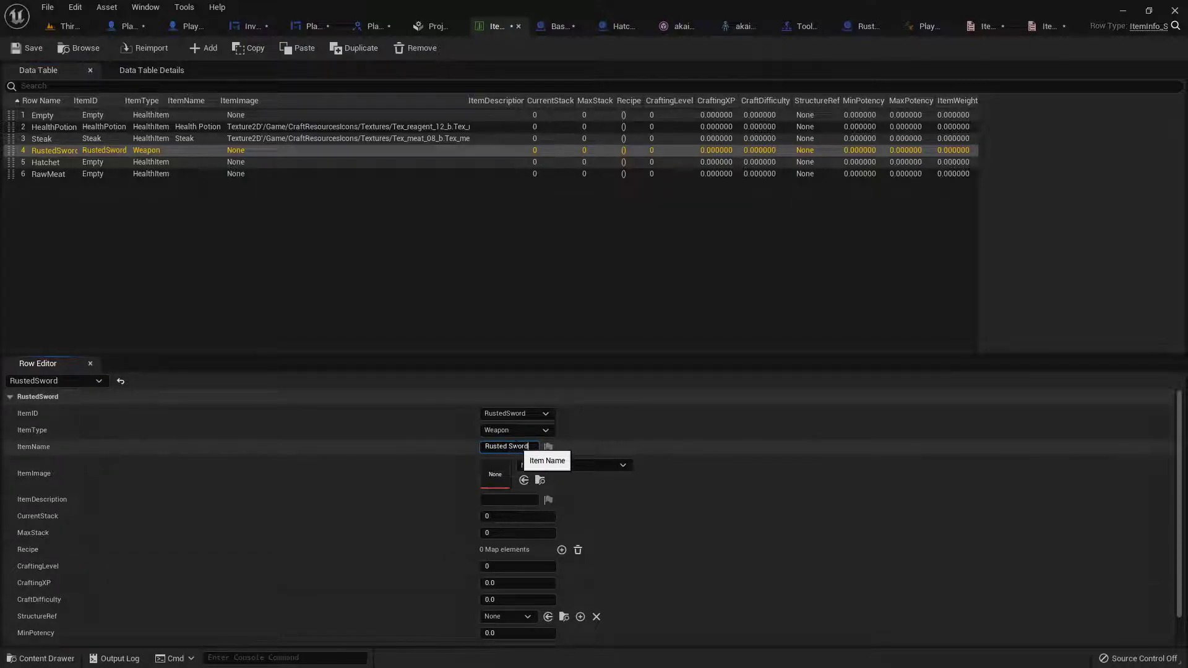
In the RustedSword row, assign the engine's Black texture as ItemImage and set both CurrentStack and MaxStack to 1.
click(529, 463)
text(black)
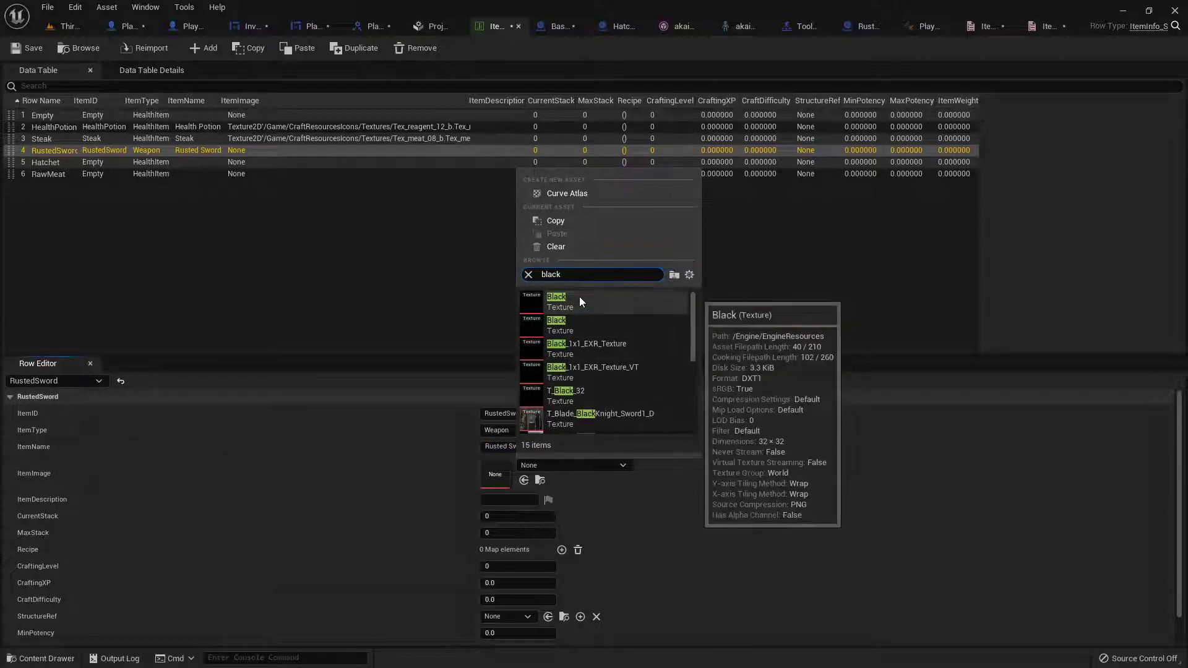
click(579, 297)
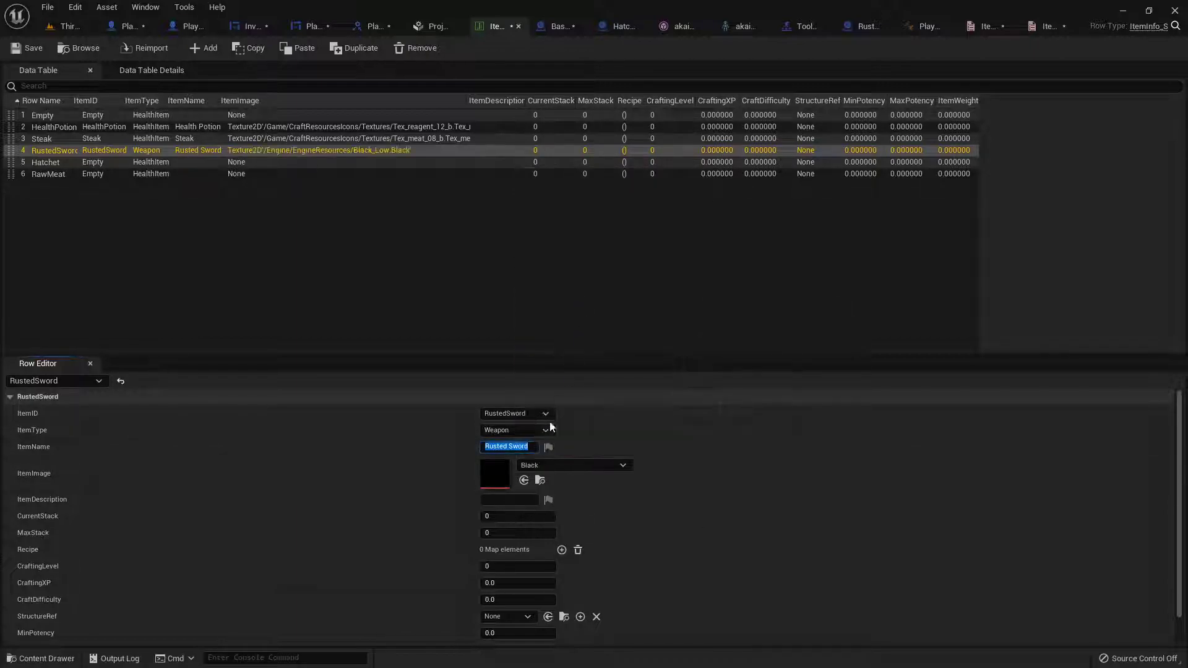
click(511, 517)
text(1)
key(Tab)
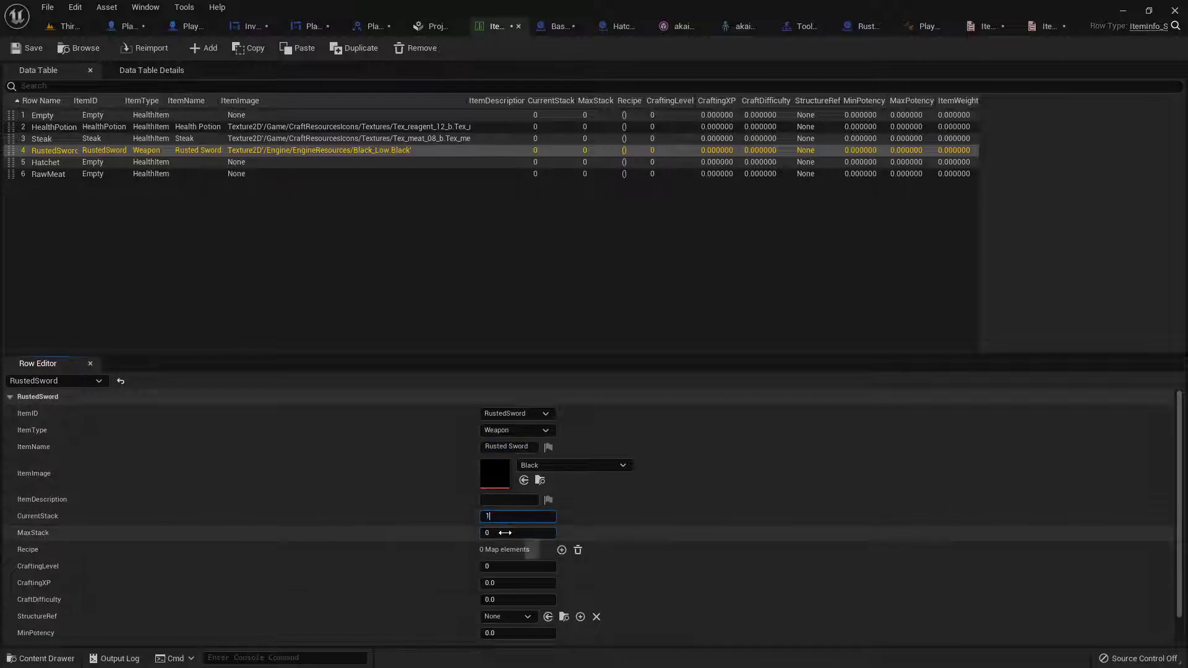
text(1)
Set the RustedSword row's MinPotency to 7 and MaxPotency to 13.
scroll(600, 537, down, 1)
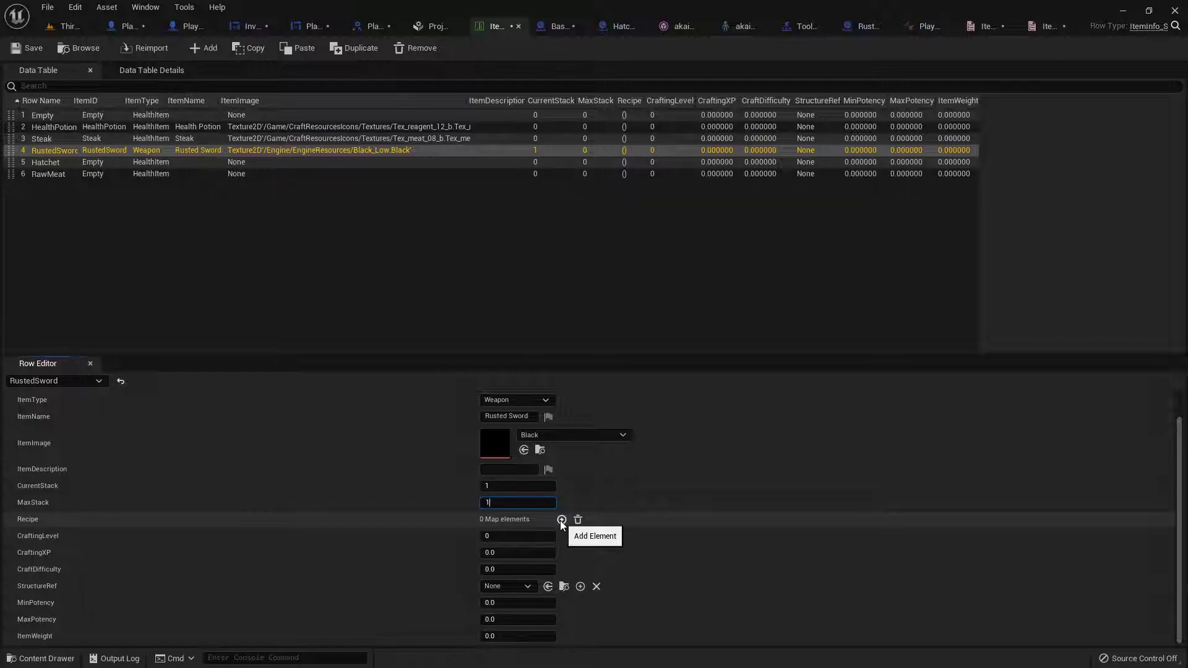
click(509, 603)
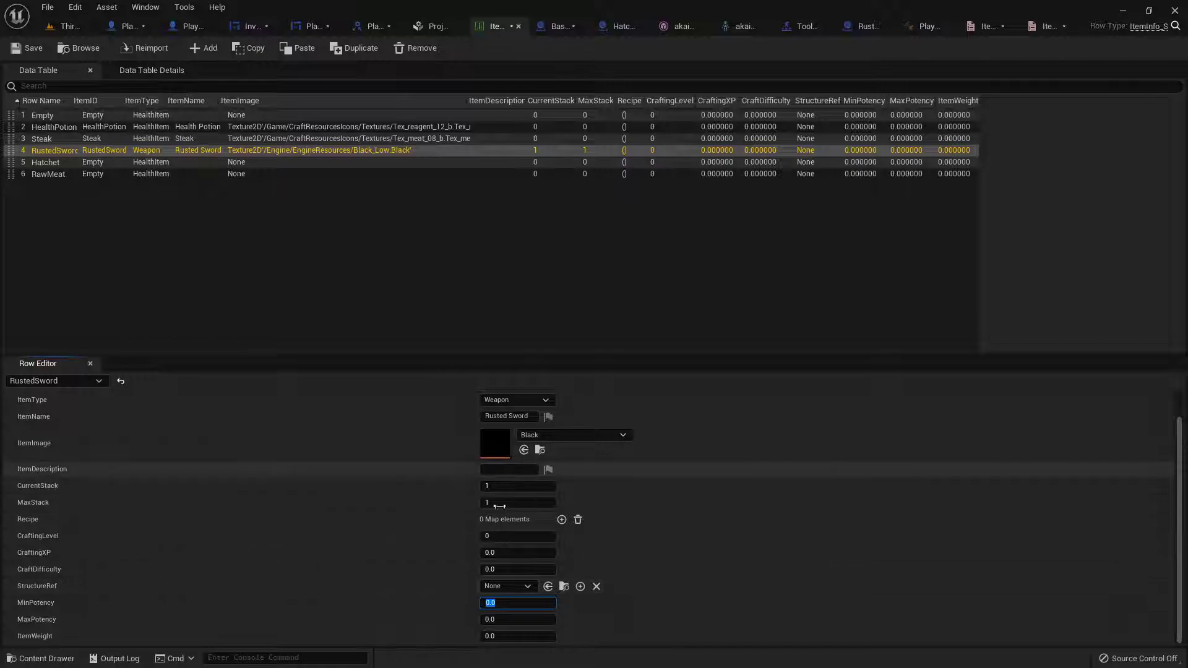
text(7)
key(Return)
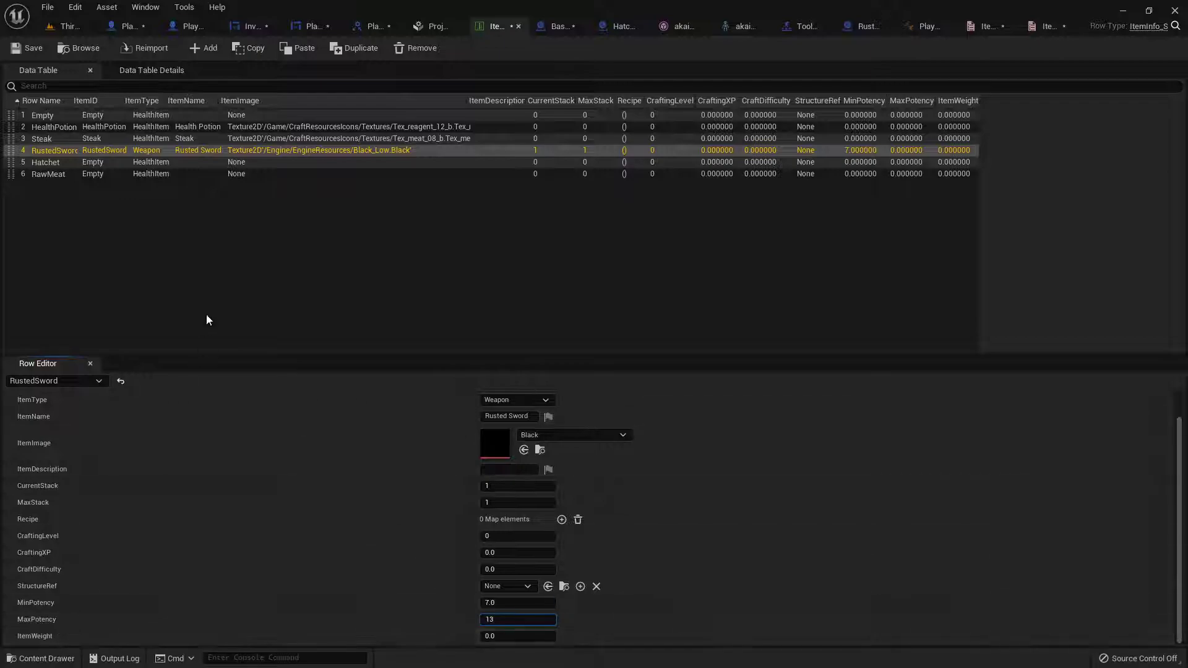
In the Hatchet row, set ItemID to Hatchet, ItemType to Tool and ItemName to Hatchet.
click(157, 165)
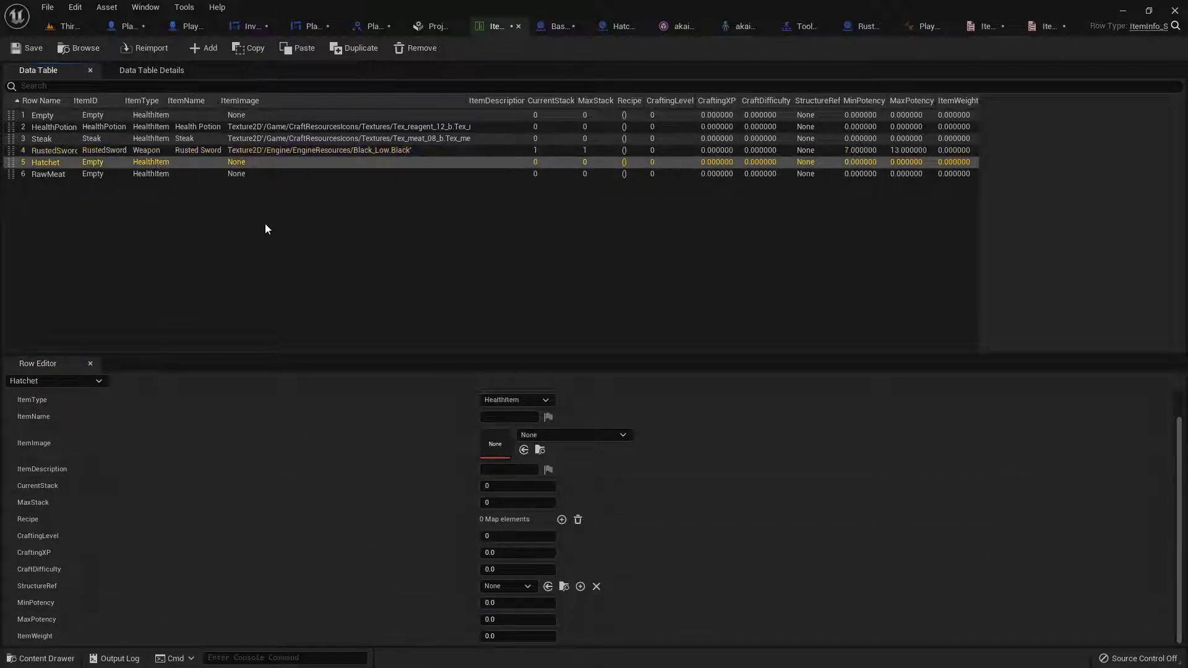
scroll(445, 412, up, 1)
click(509, 414)
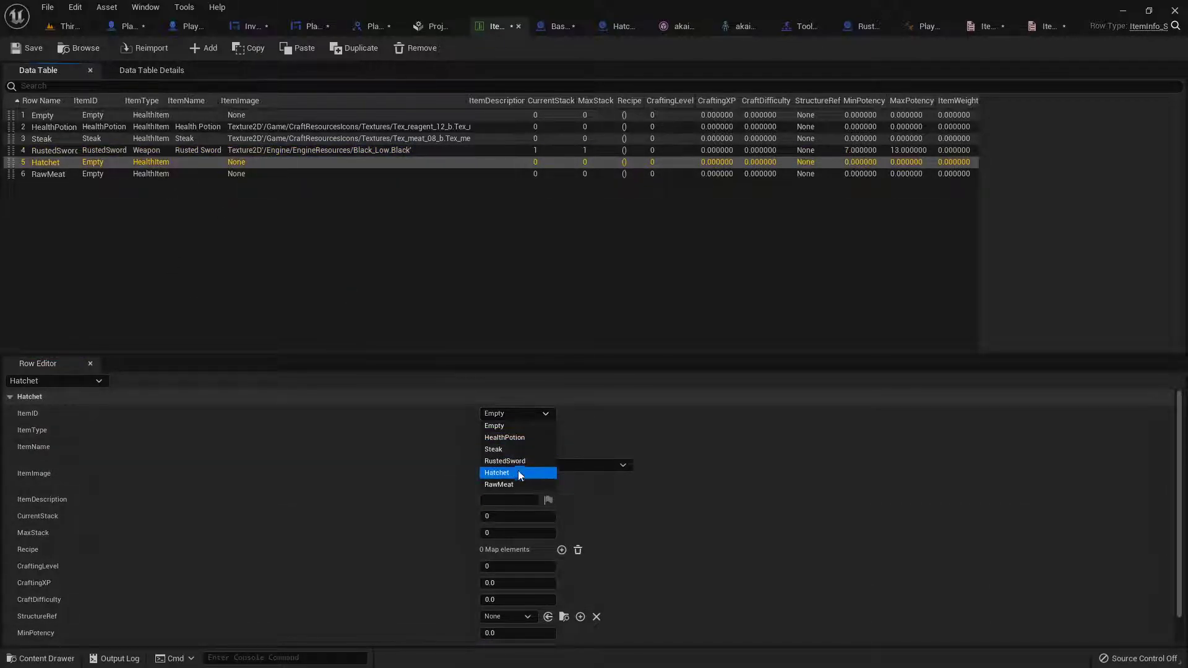
click(516, 474)
click(508, 429)
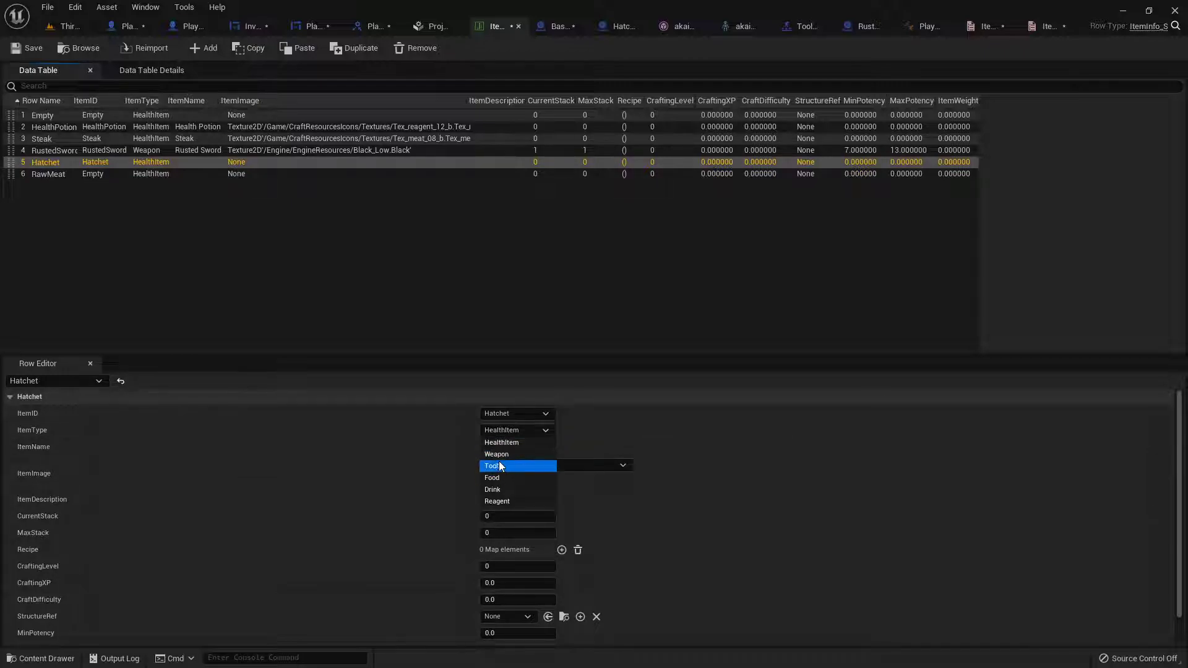
click(511, 465)
click(485, 446)
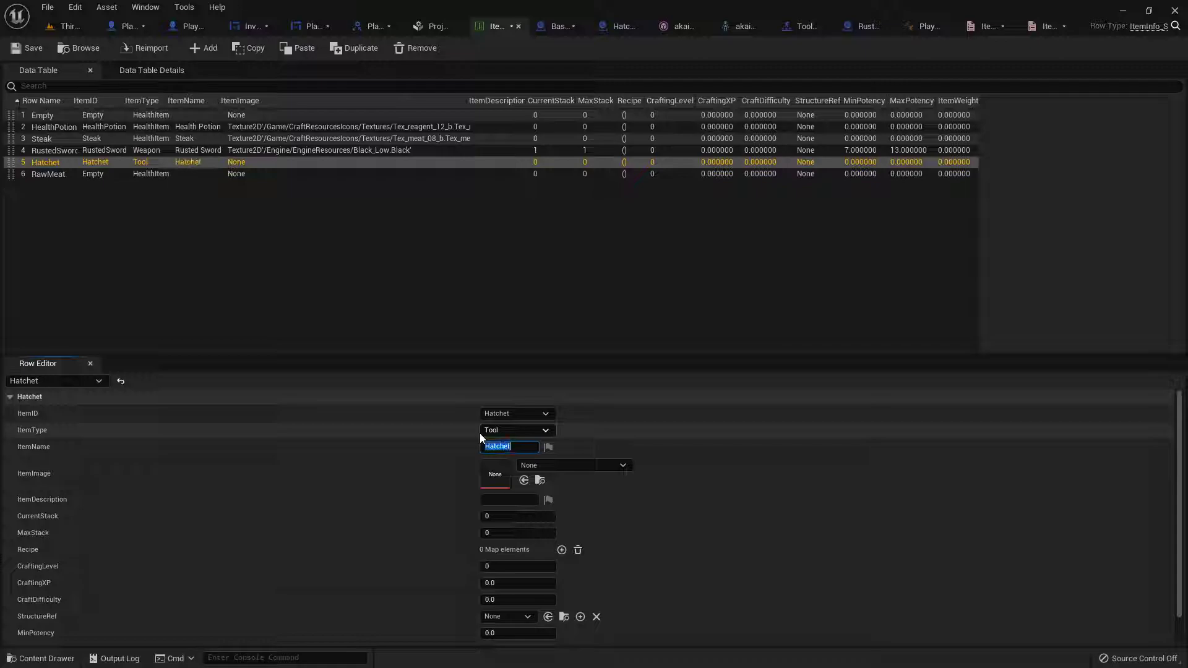
Give the Hatchet row the Black texture as ItemImage and set its CurrentStack and MaxStack to 1.
click(560, 464)
text(black)
click(595, 303)
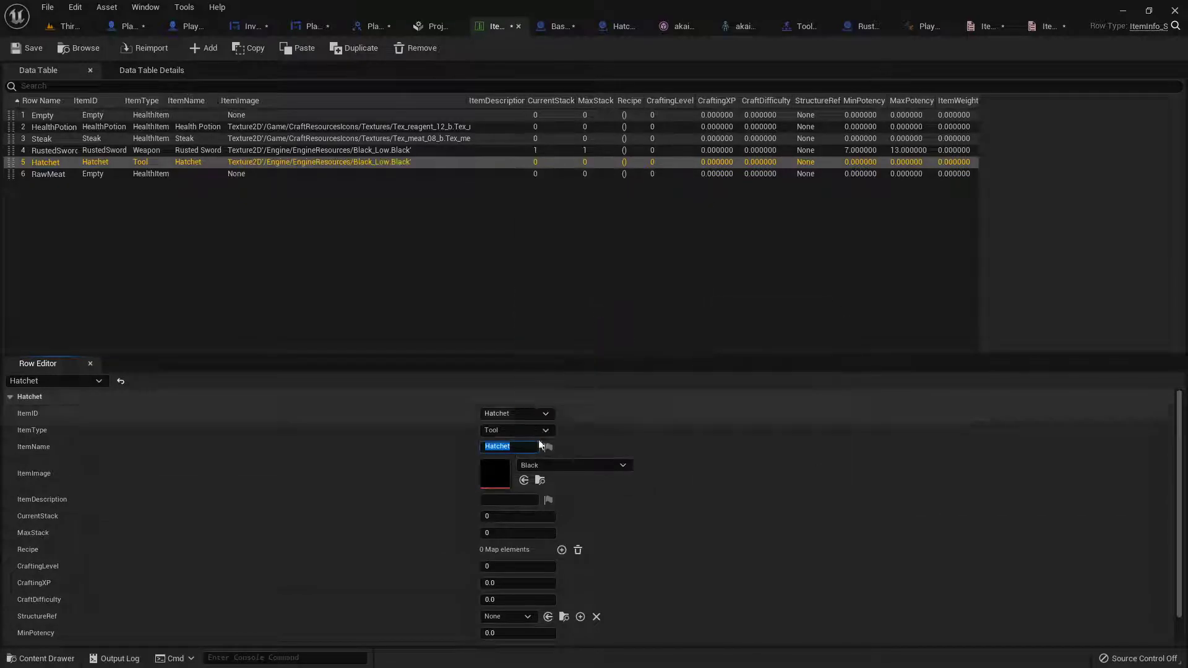
click(539, 517)
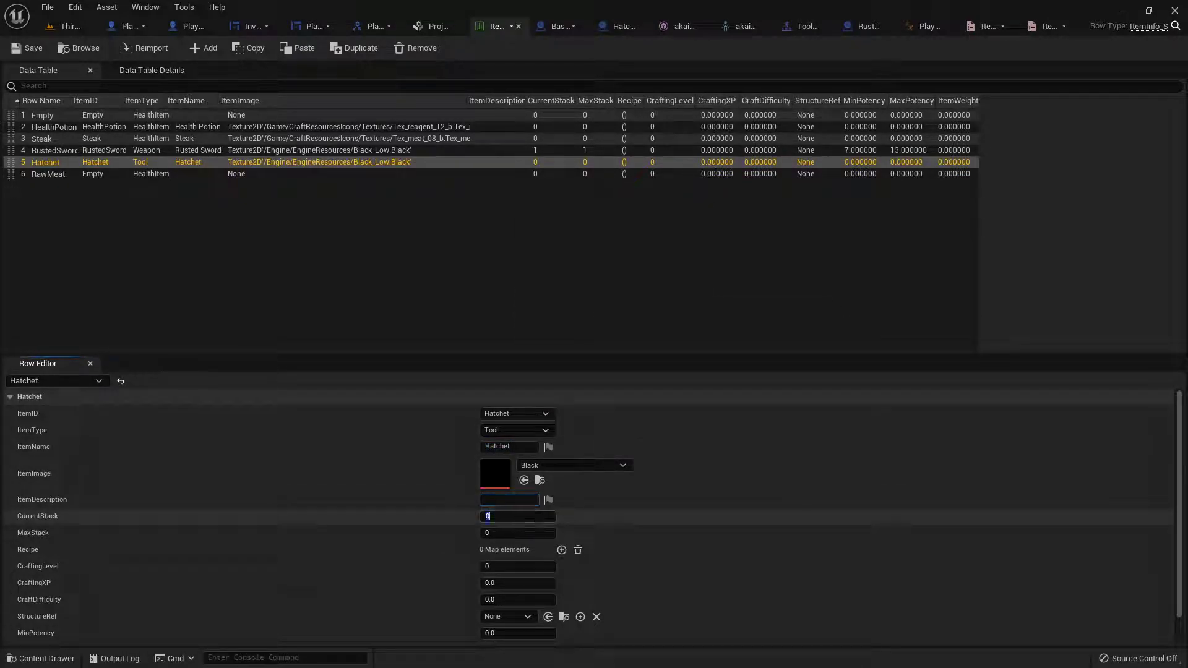
text(1)
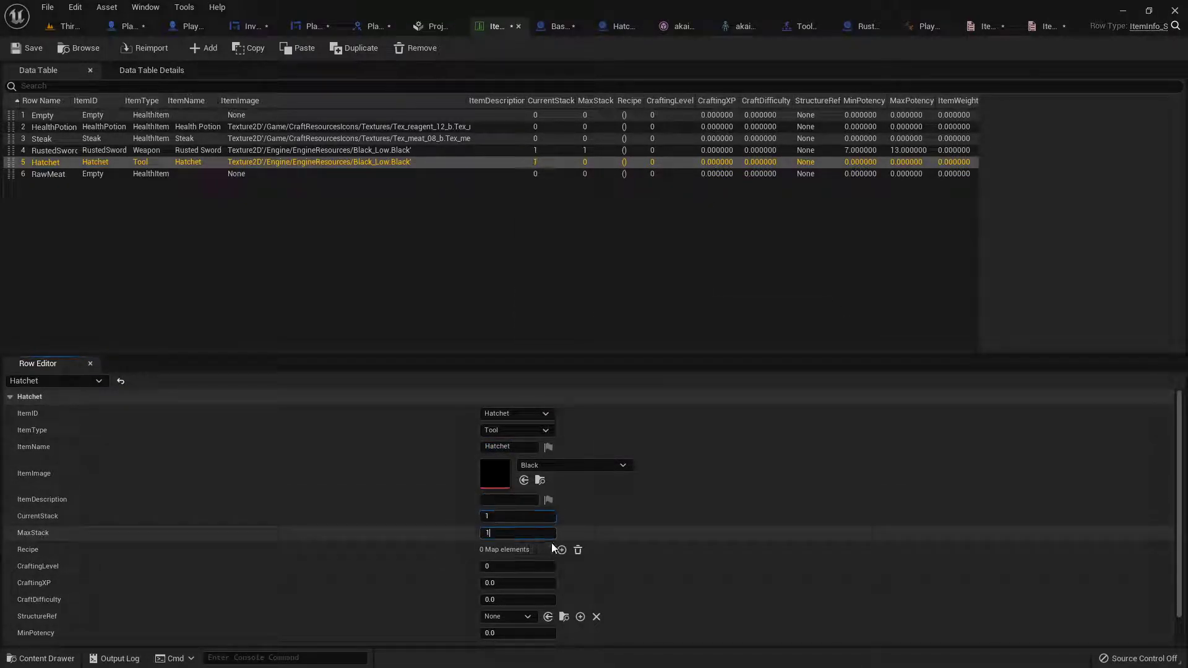
Set the Hatchet row's MinPotency and MaxPotency both to 1.
scroll(513, 571, down, 1)
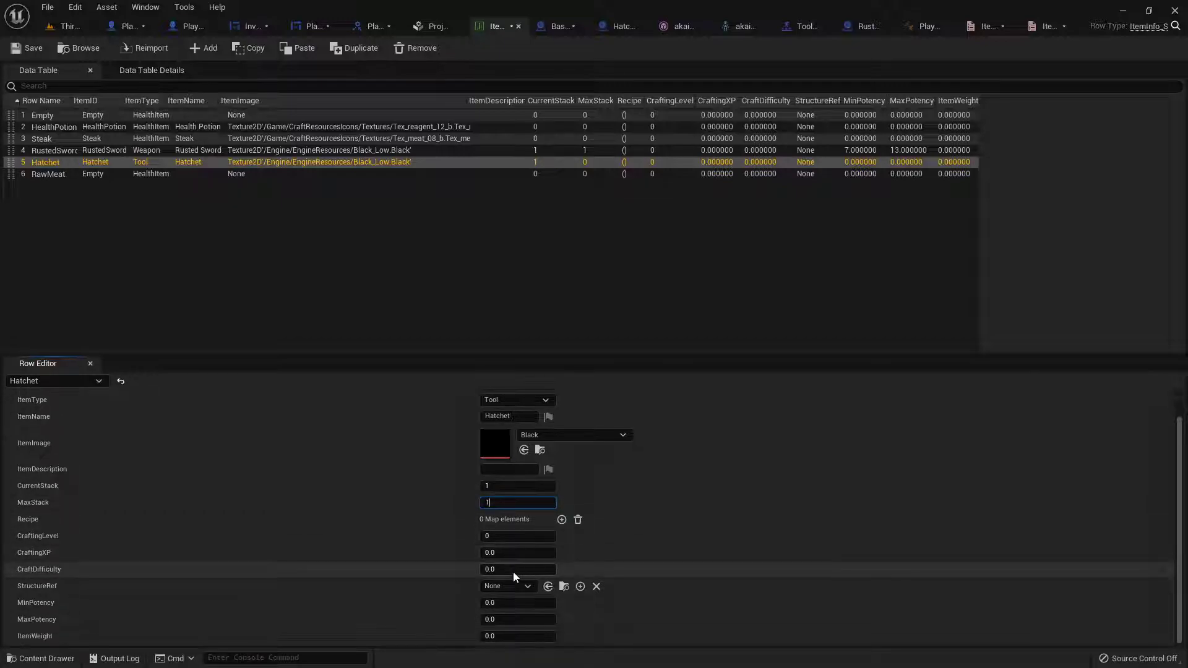
click(506, 602)
text(1)
click(510, 617)
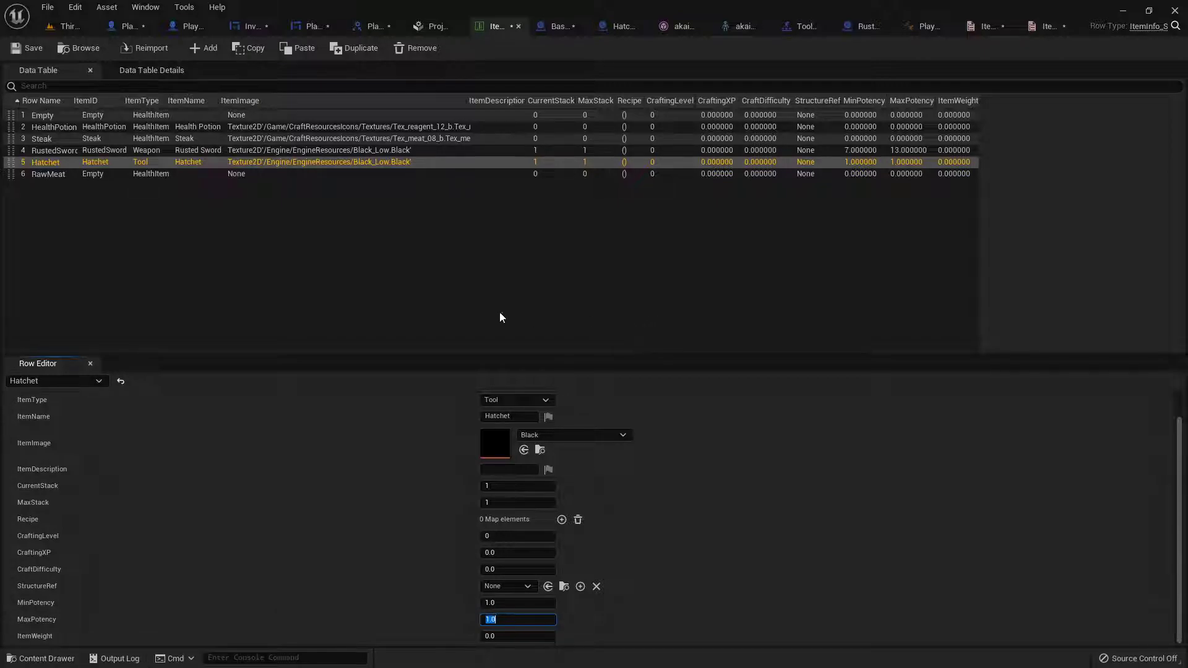
In the RawMeat row, set ItemID to RawMeat, ItemType to Reagent and ItemName to Raw Meat.
click(159, 174)
scroll(523, 485, up, 1)
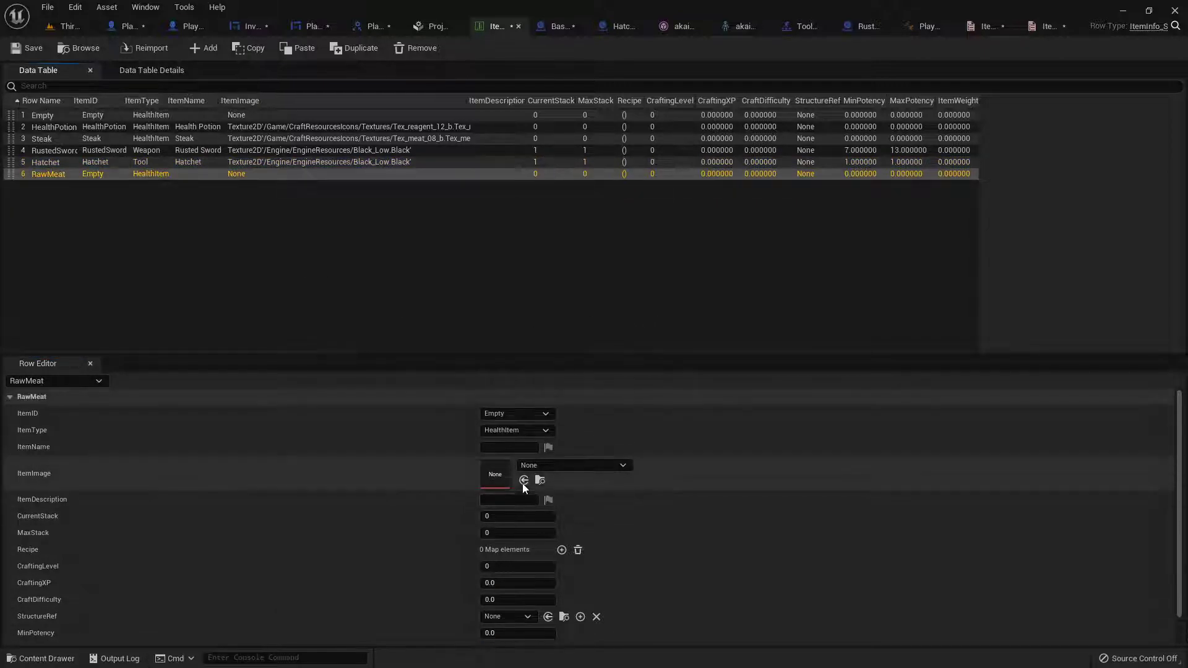
click(531, 415)
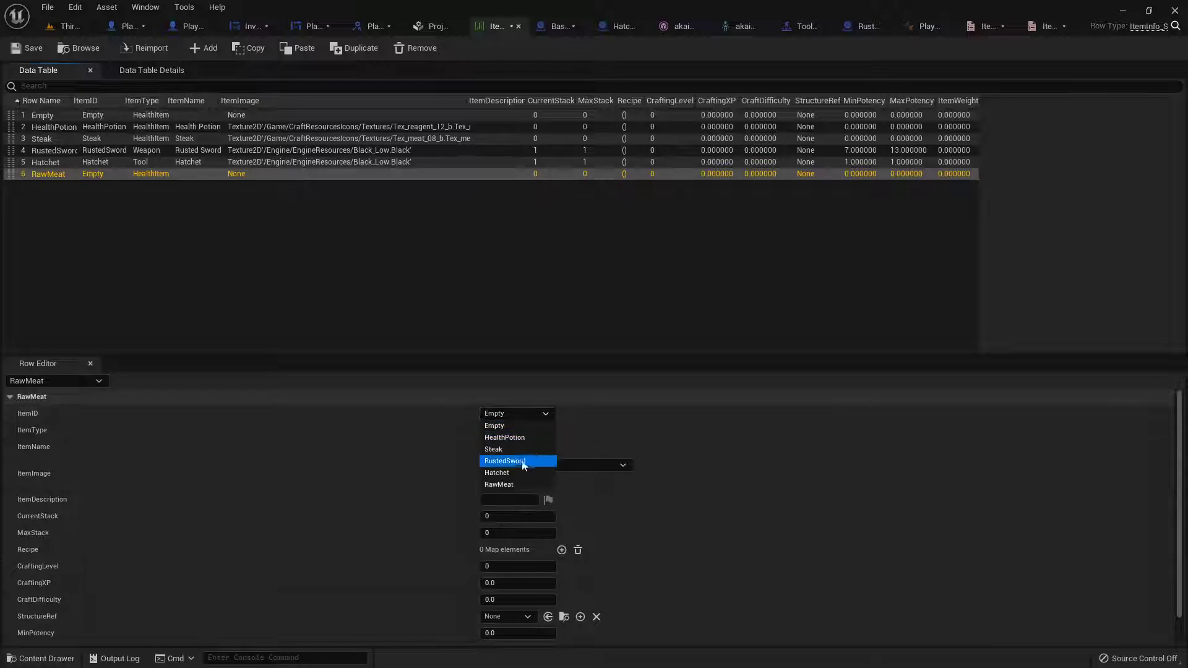
click(515, 483)
click(515, 431)
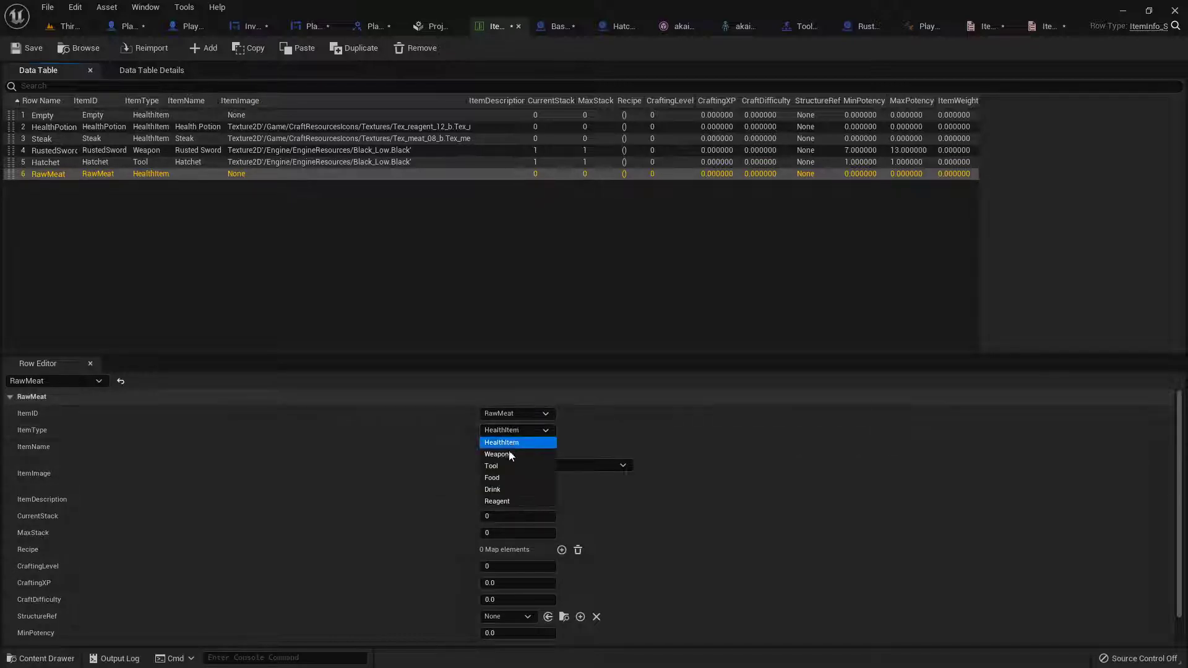
click(505, 501)
click(514, 446)
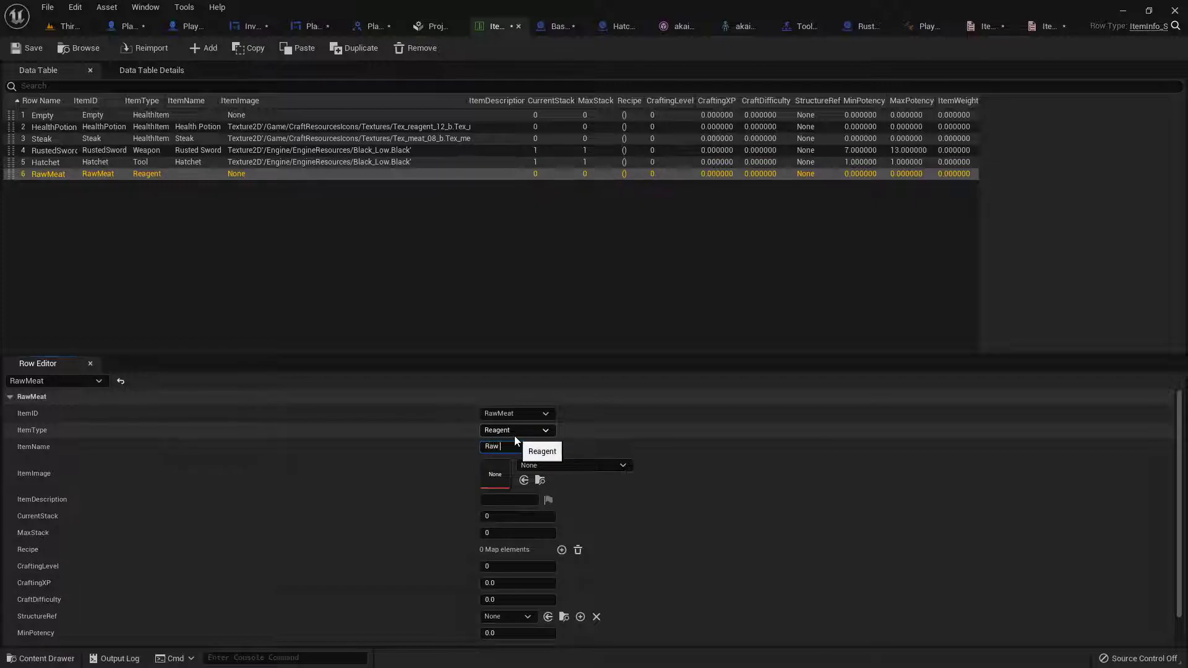
Search the textures for meat and assign Tex_meat_11_b as the RawMeat row's ItemImage.
click(563, 463)
text(meat)
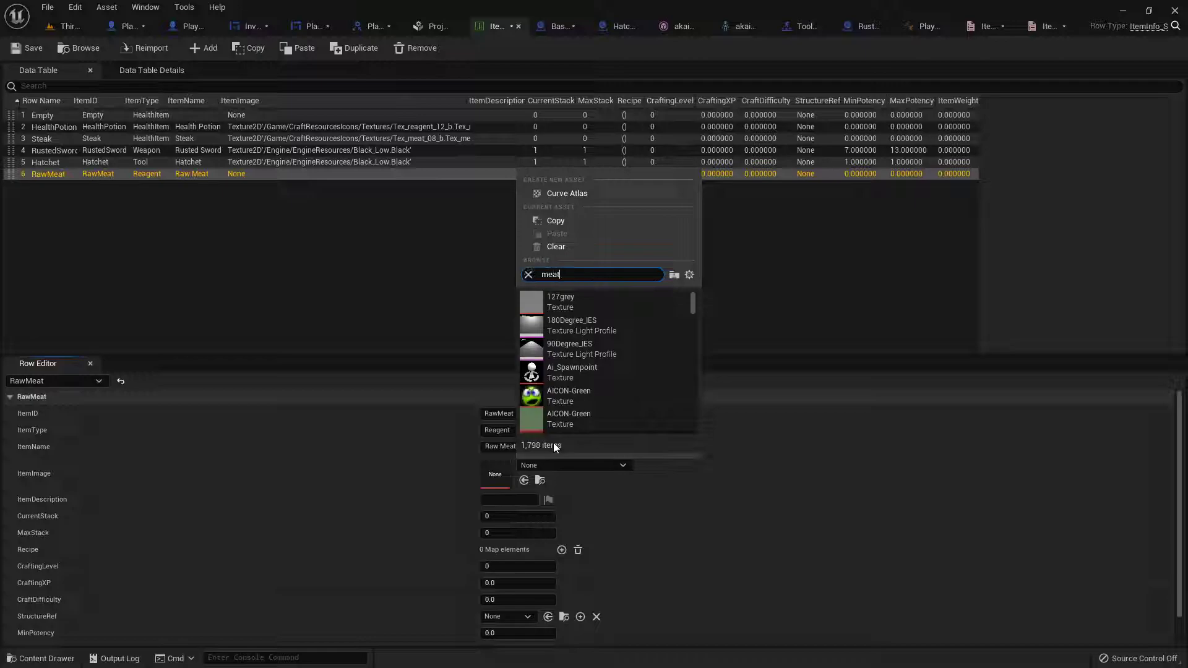
scroll(637, 319, down, 5)
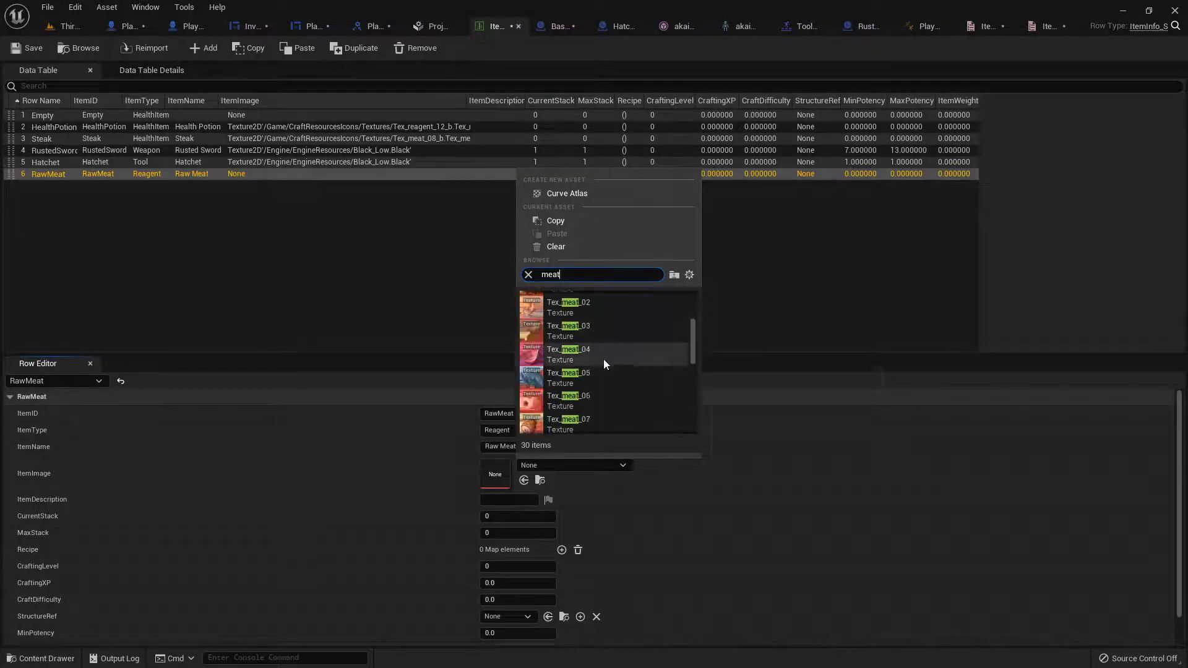
scroll(605, 365, down, 4)
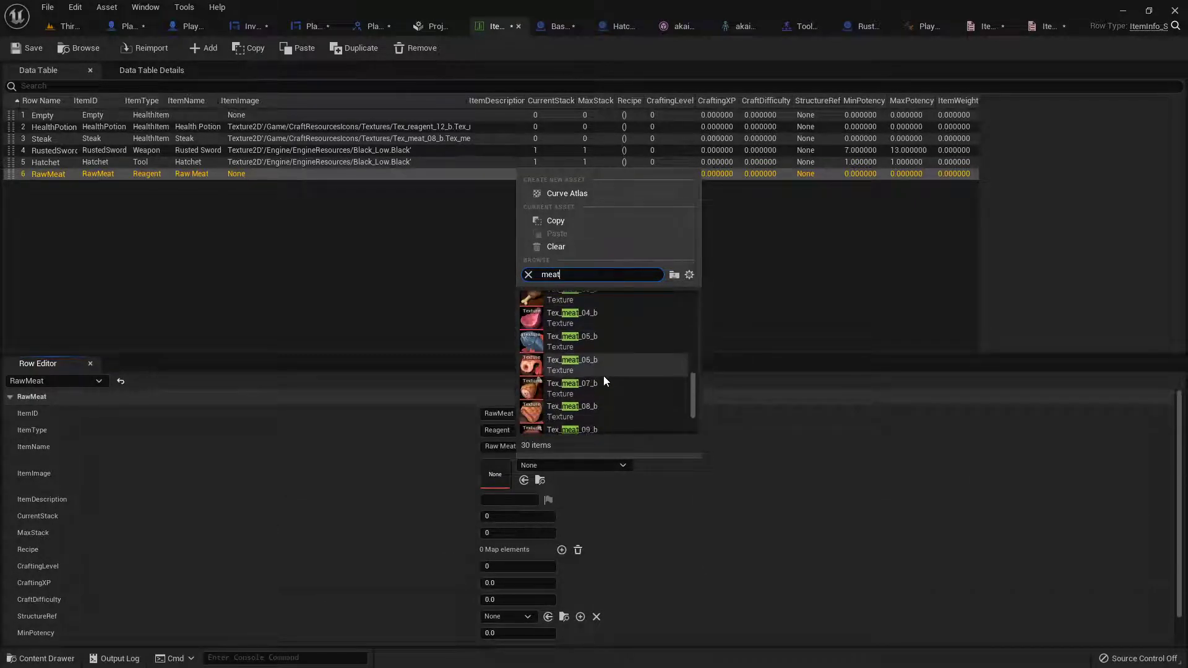
click(603, 397)
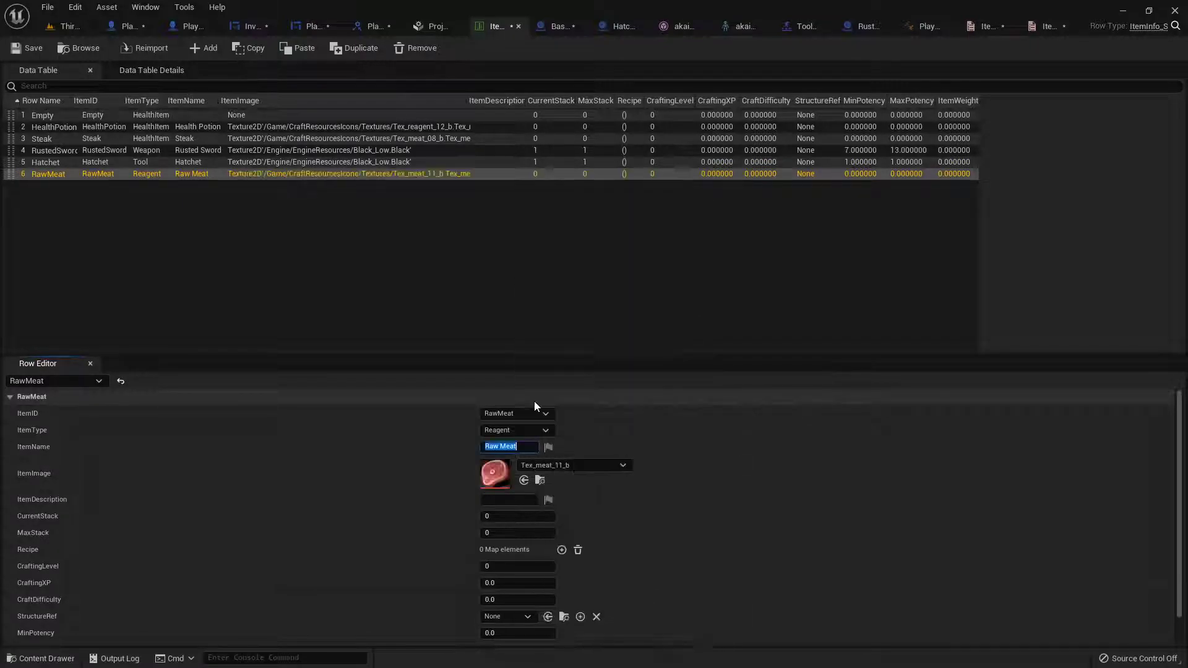
Set the RawMeat row's CurrentStack to 1 and MaxStack to 99, and save the data table.
click(514, 516)
text(1)
key(Tab)
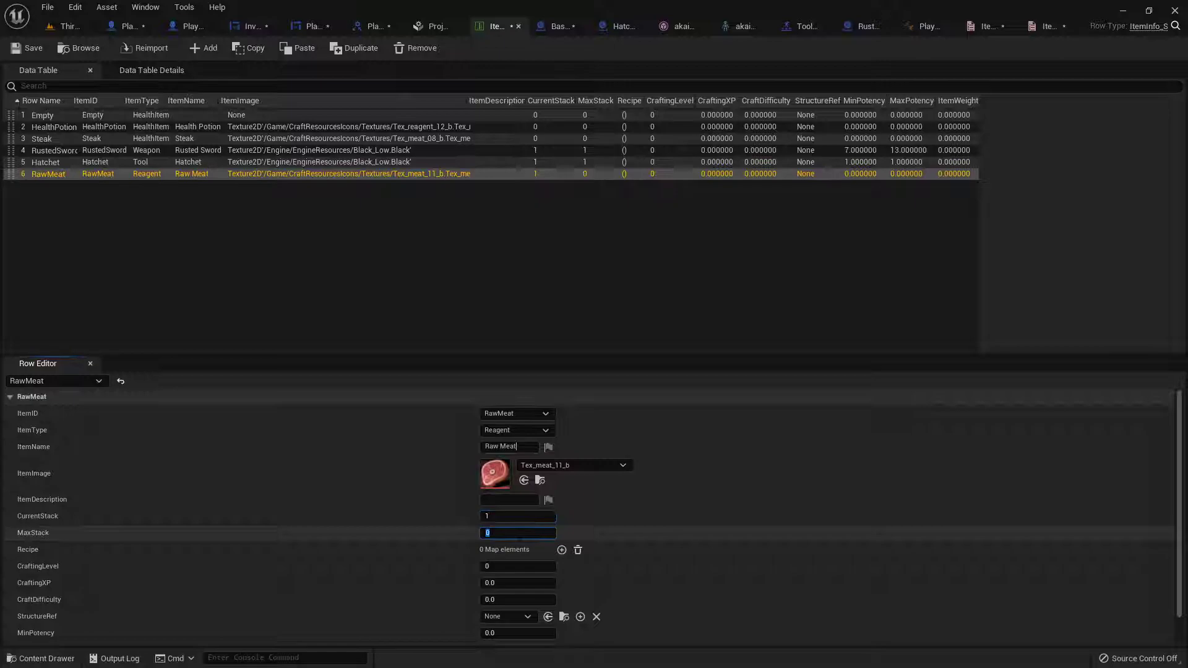
scroll(581, 518, down, 2)
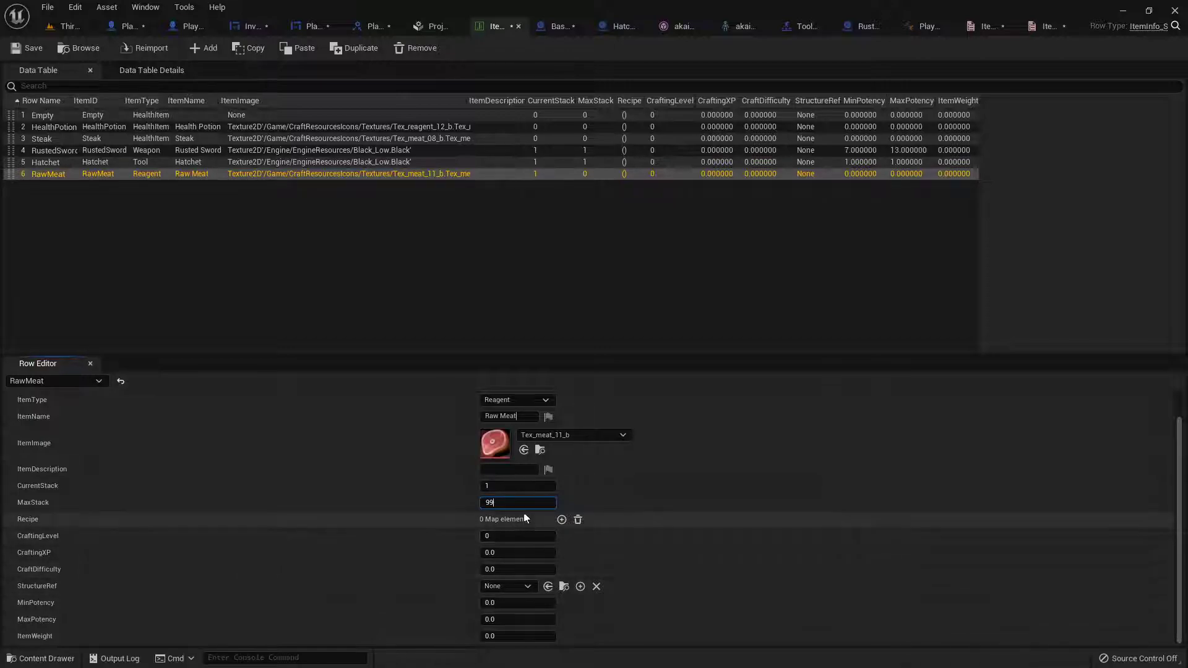
scroll(523, 514, up, 2)
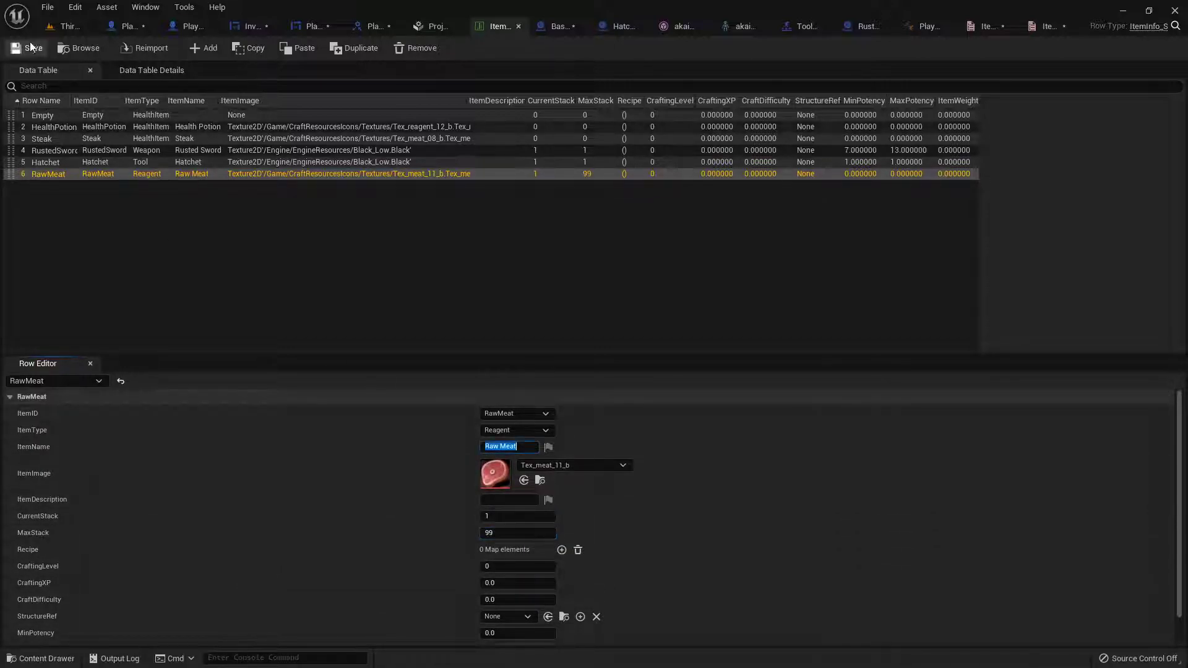
Return to the level editor and save all modified project assets.
click(61, 27)
click(142, 474)
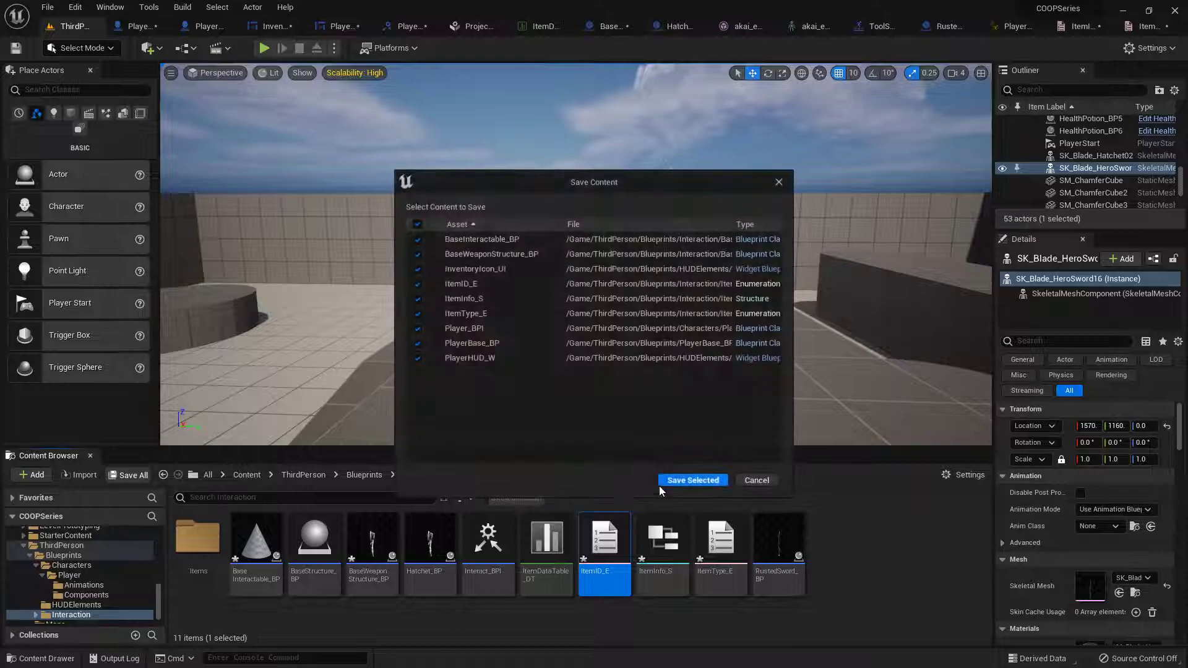
click(682, 484)
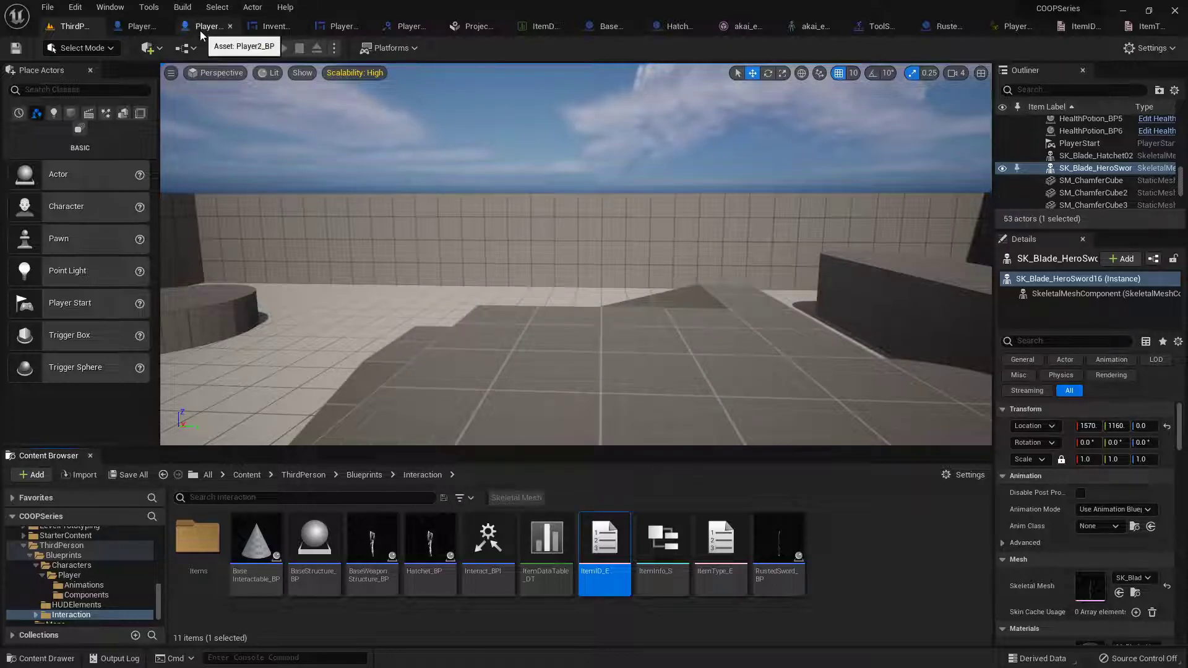
Open the UseItem function in PlayerBase_BP and delete its Print String node and the attached text conversion node.
click(139, 26)
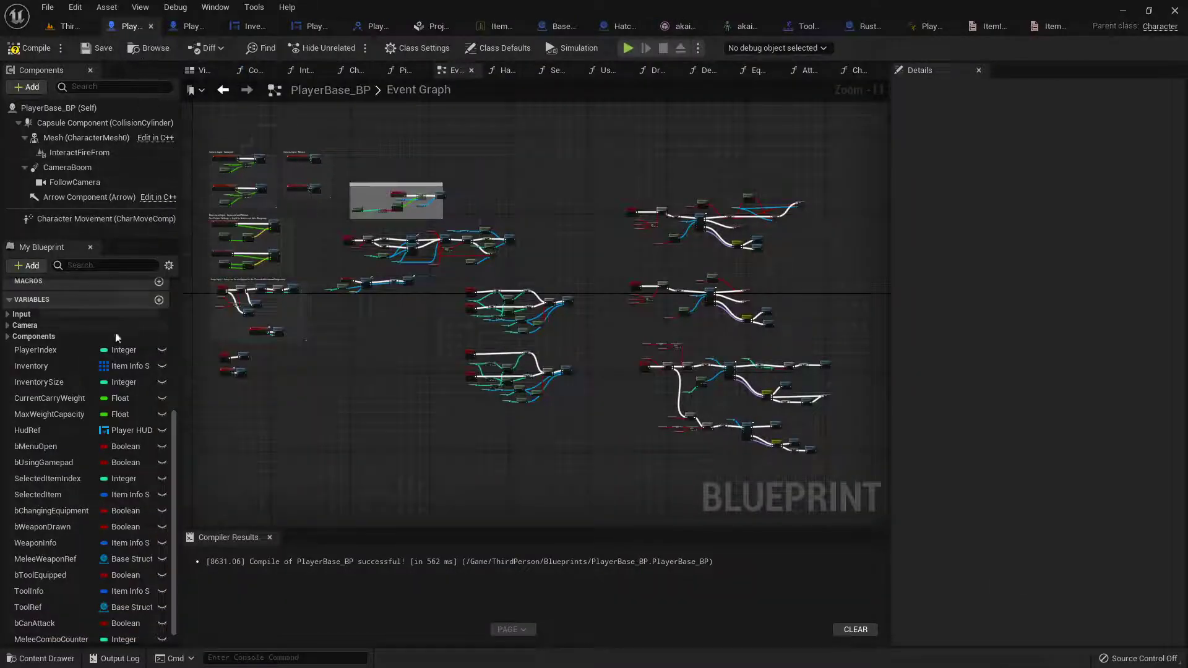
scroll(87, 381, up, 5)
double_click(58, 369)
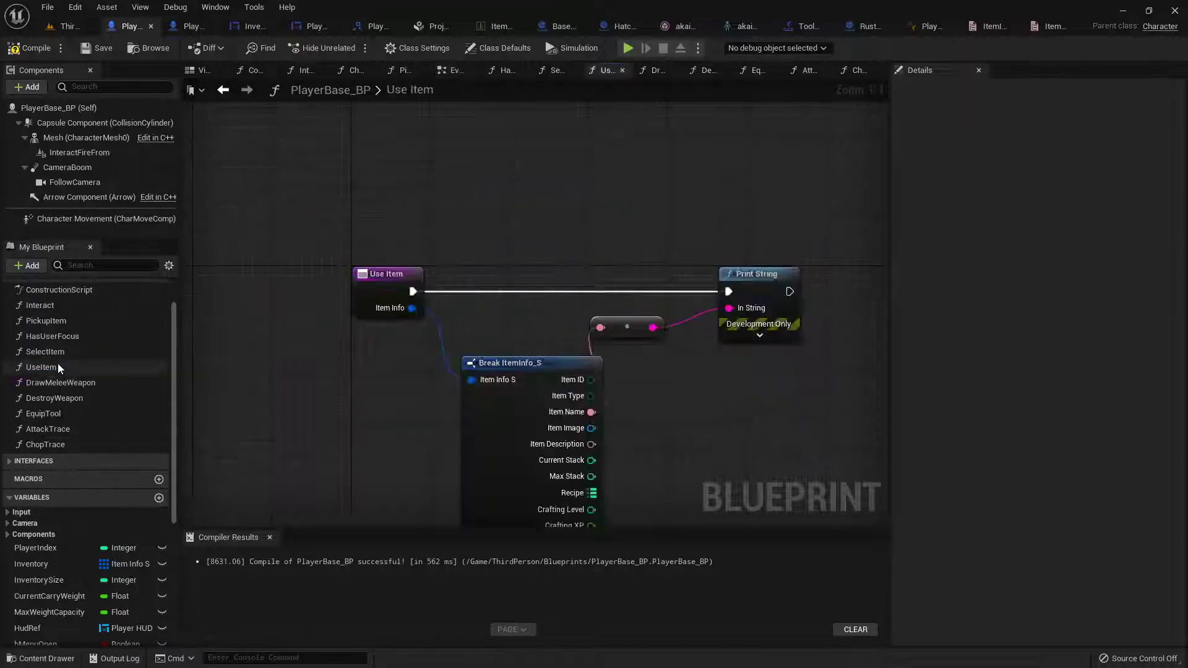
scroll(677, 254, down, 3)
right_drag(674, 255, 523, 245)
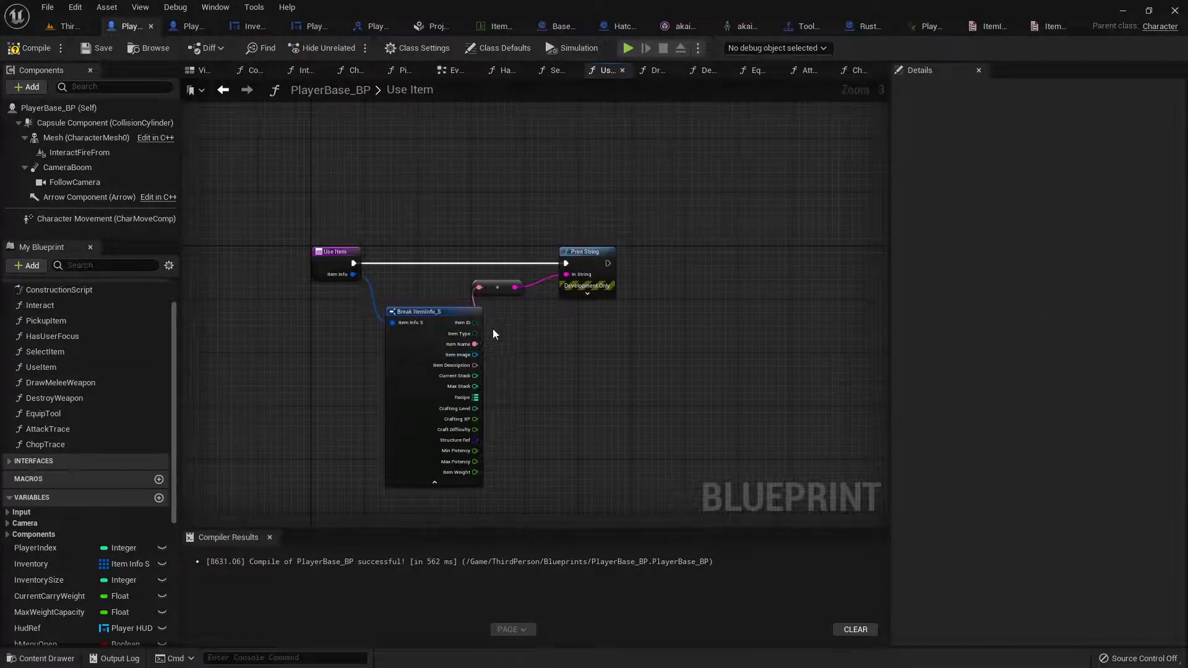
drag(647, 199, 528, 299)
key(Delete)
Add a Switch on ItemType_E fed by the Break node's Item Type, connect Use Item's execution to it and expand all its outputs.
text(sw)
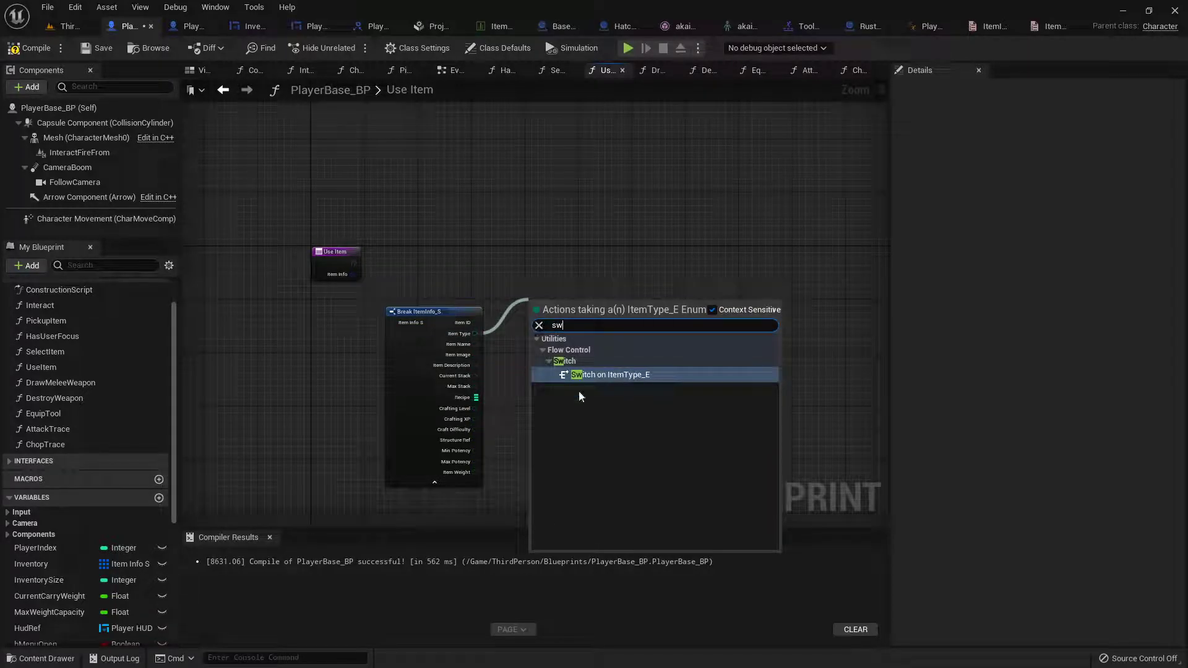
click(621, 373)
drag(353, 263, 563, 258)
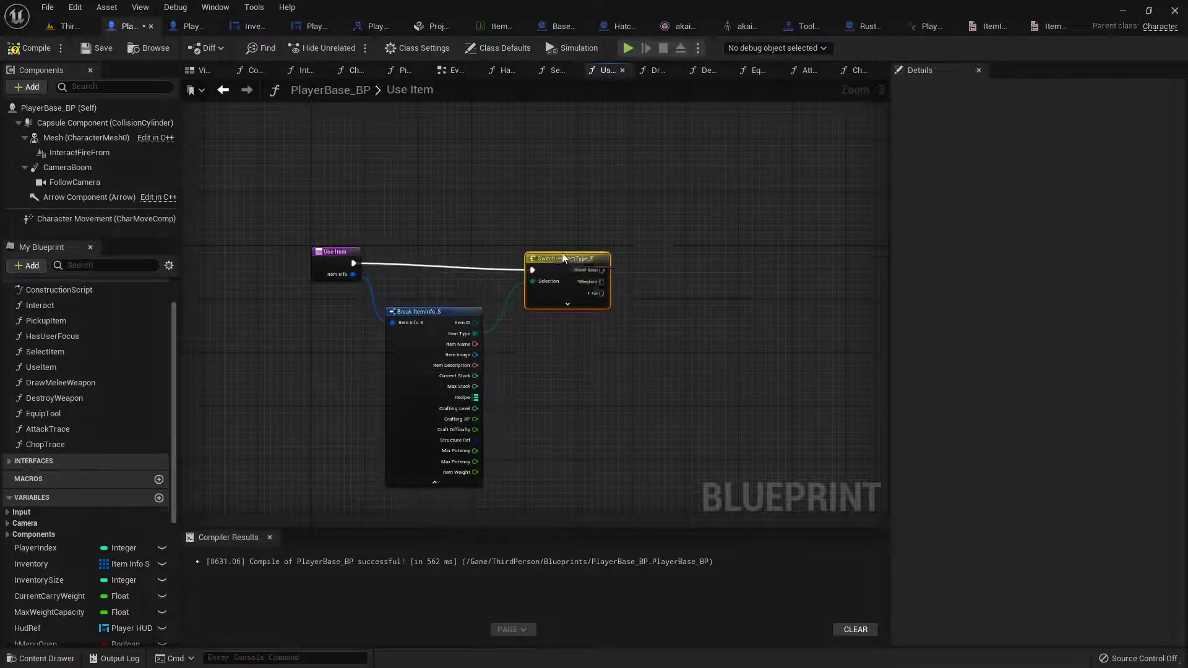
scroll(611, 319, up, 3)
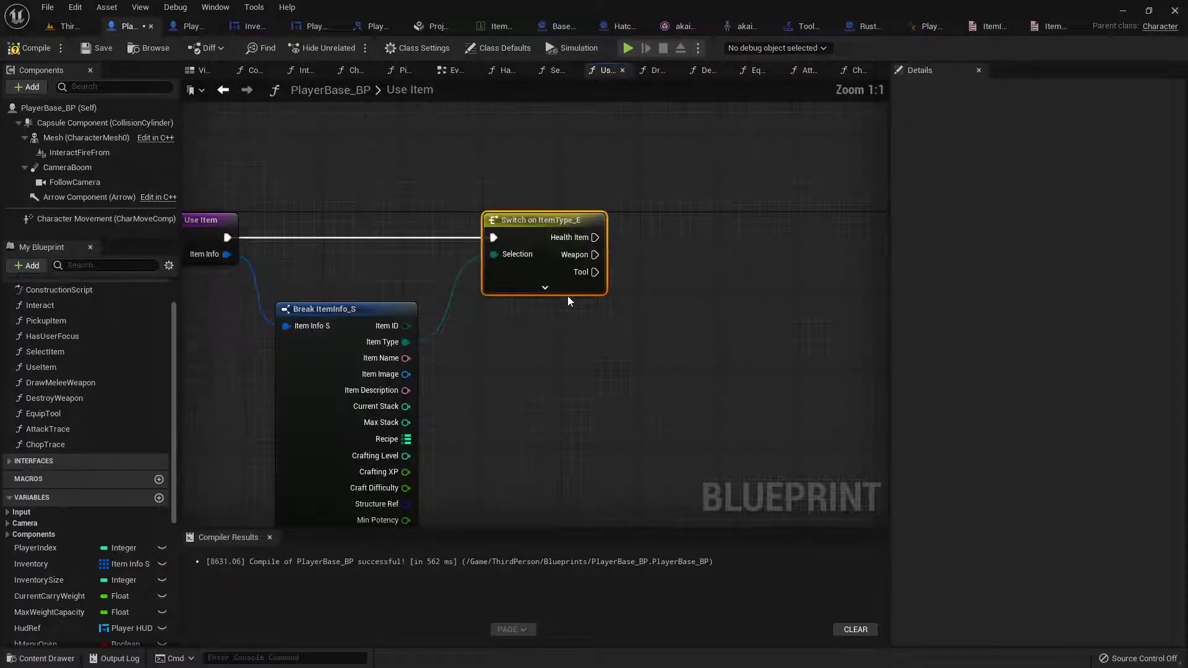
click(544, 287)
scroll(644, 282, down, 2)
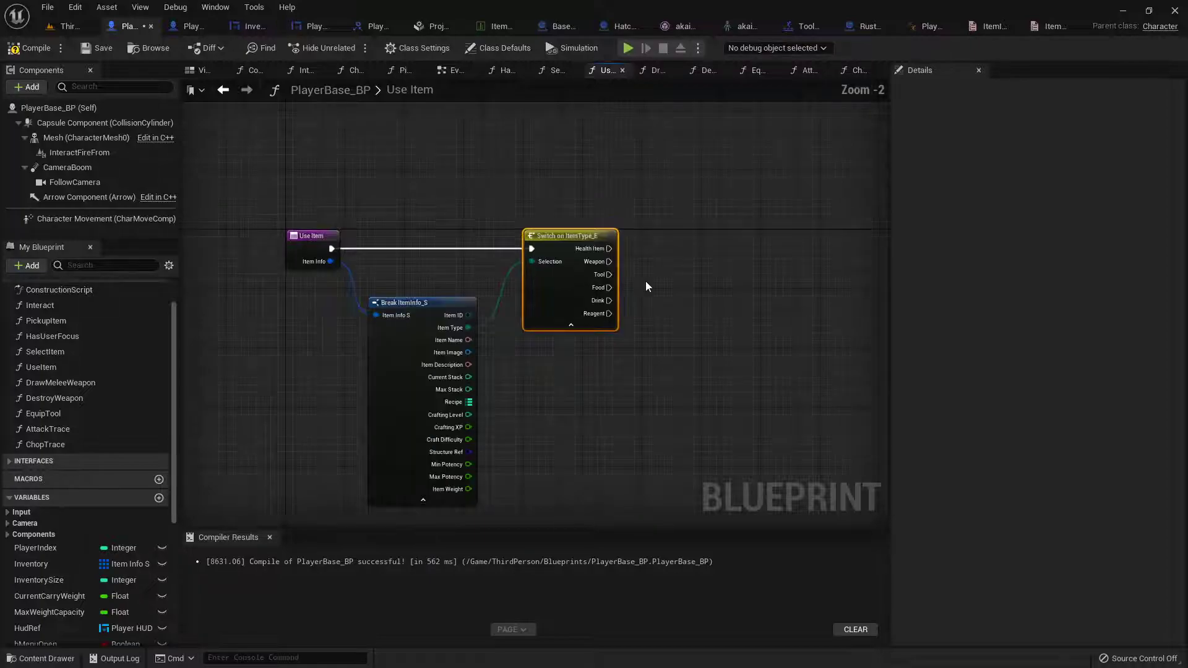
Create a new function named SwapWeapon in PlayerBase_BP.
scroll(625, 285, up, 2)
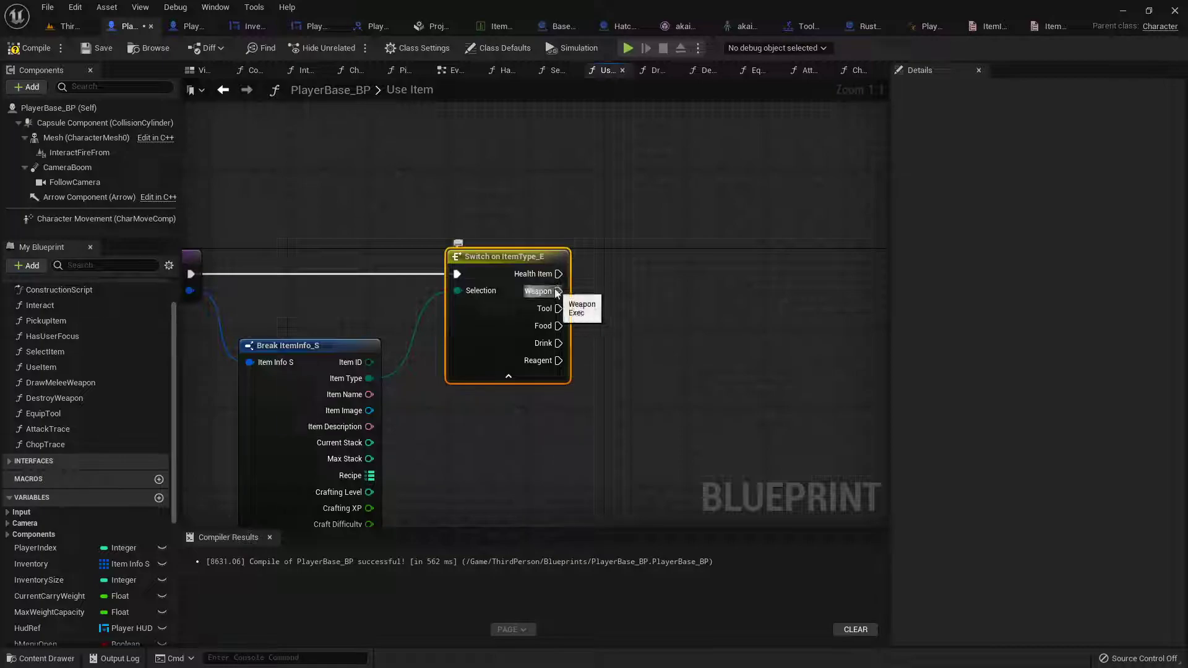
scroll(104, 354, up, 2)
click(159, 322)
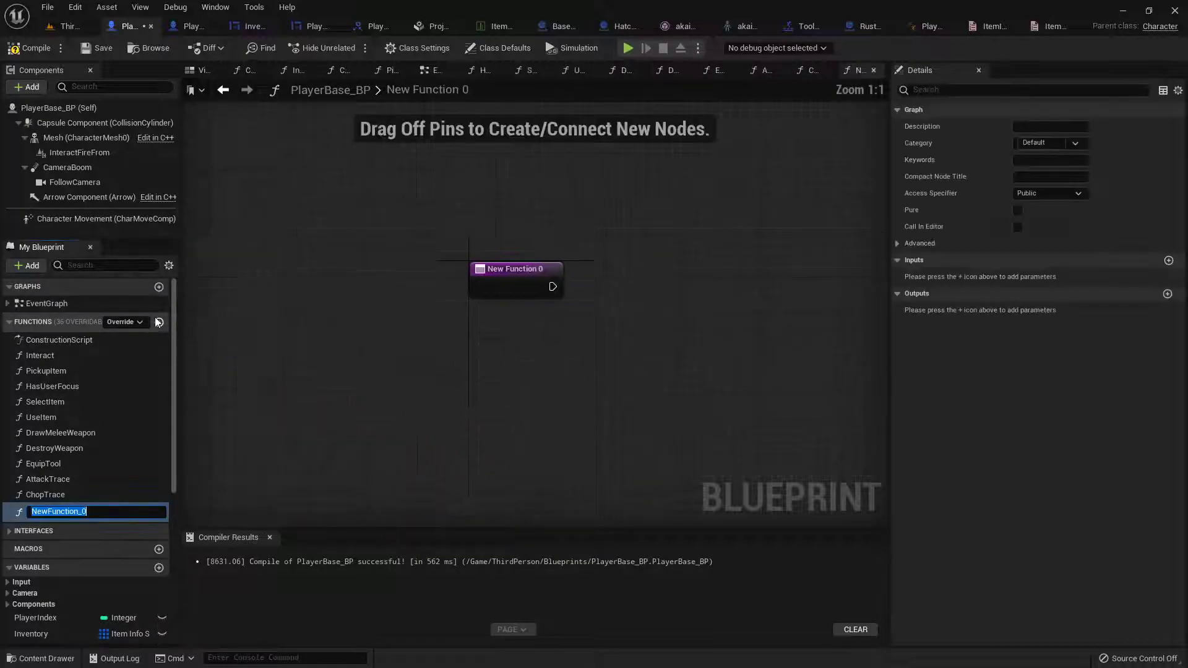
text(Swa)
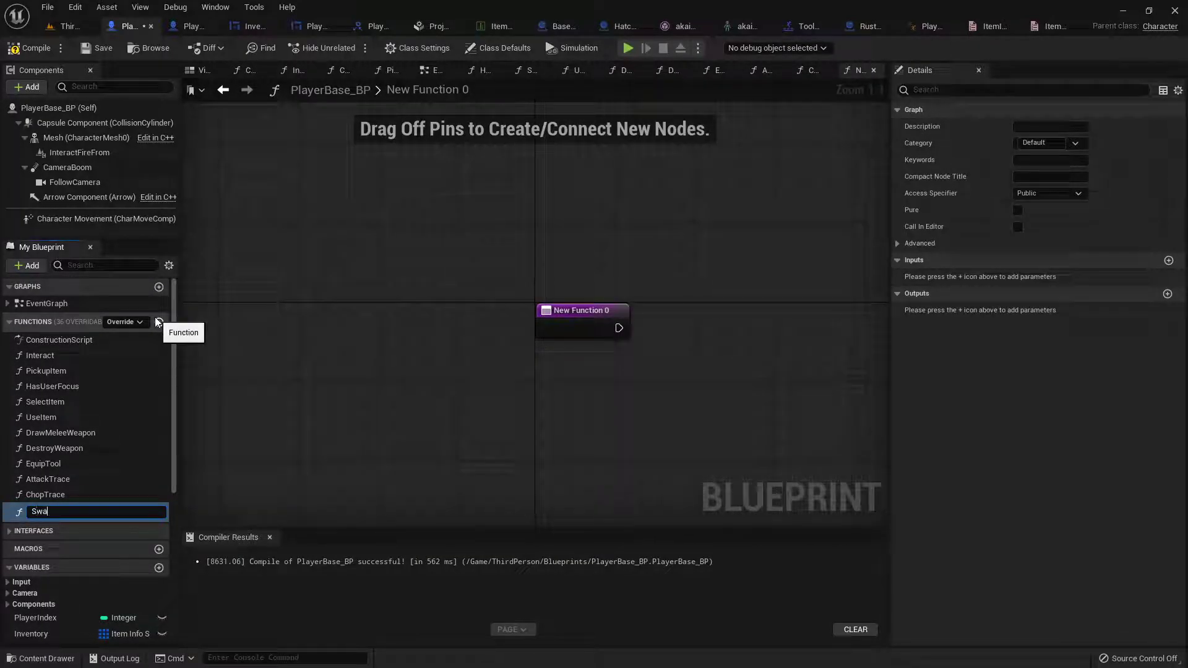
text(pWeapon)
key(Return)
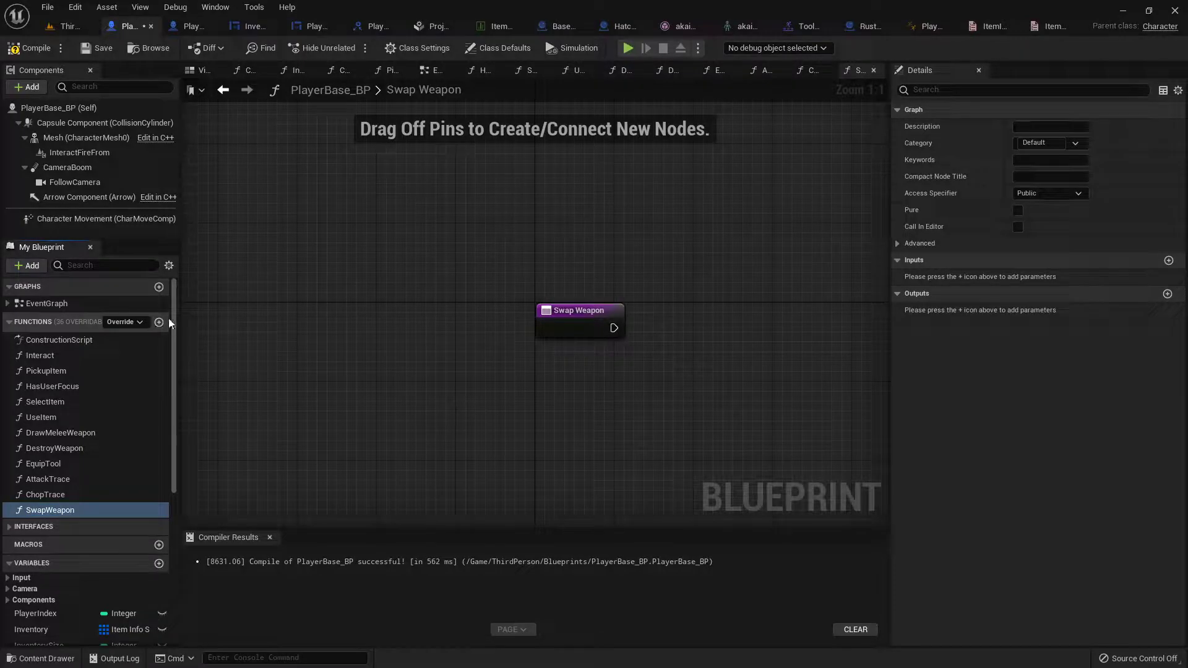
Give the Swap Weapon function an Item Info S input named WeaponInfo and compile the blueprint.
click(578, 317)
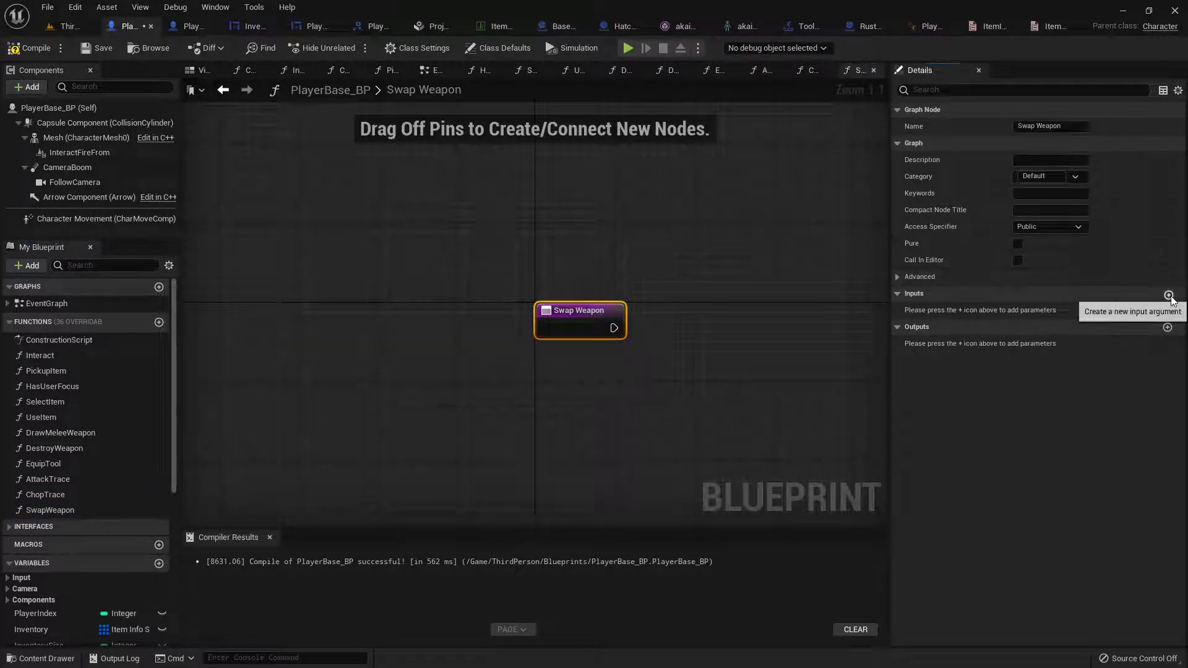
click(1169, 295)
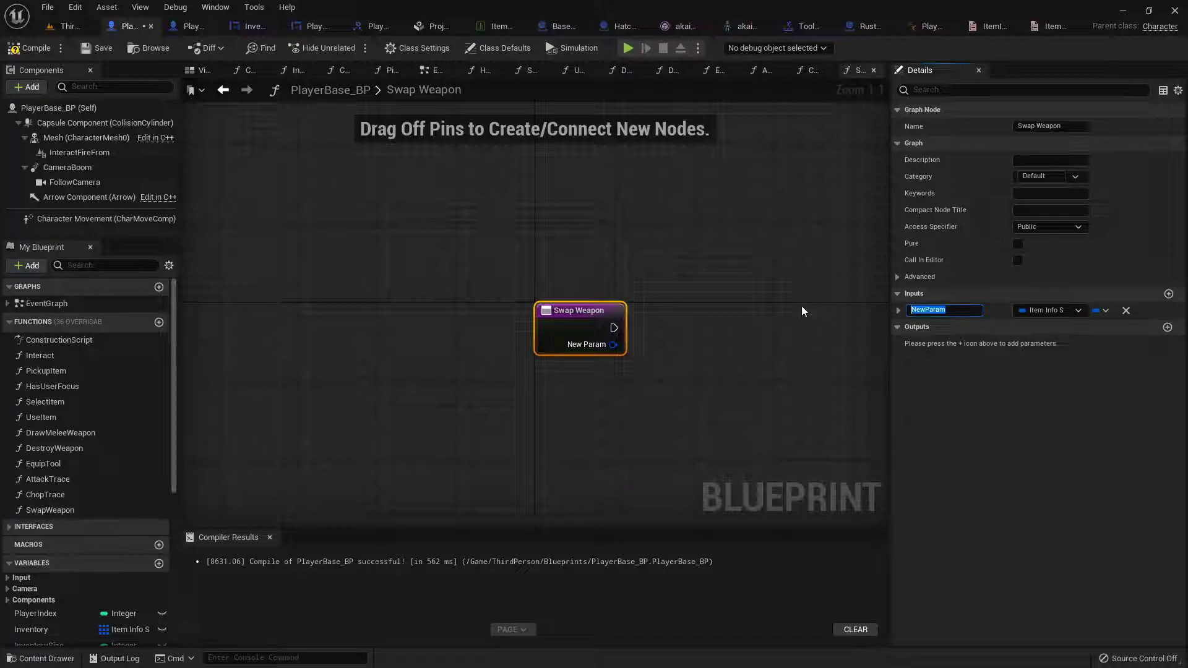
text(WeaponInfo)
key(Return)
click(28, 48)
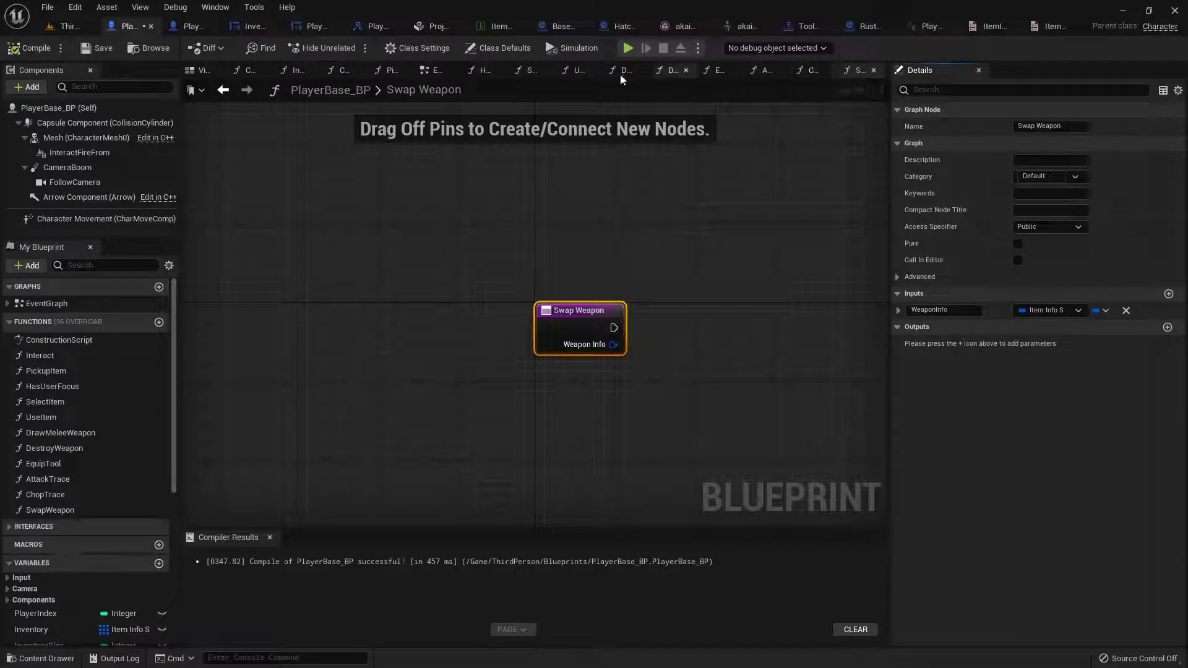
In the UseItem function, call Swap Weapon from the item type switch's Weapon output.
click(577, 70)
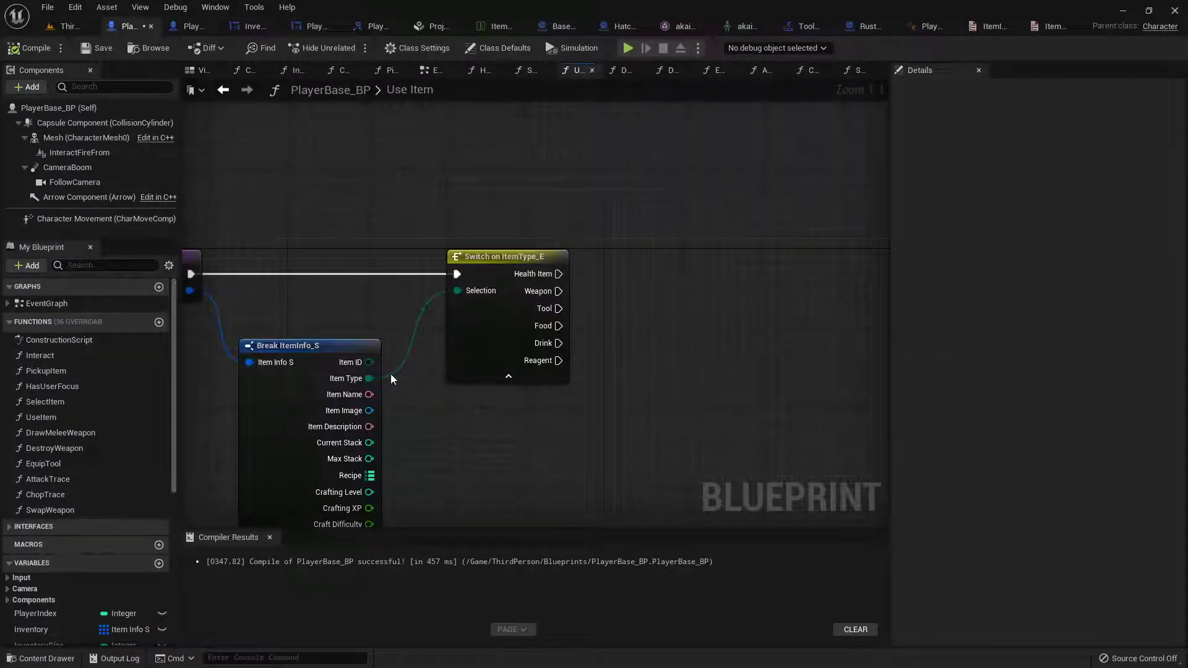
drag(49, 511, 768, 276)
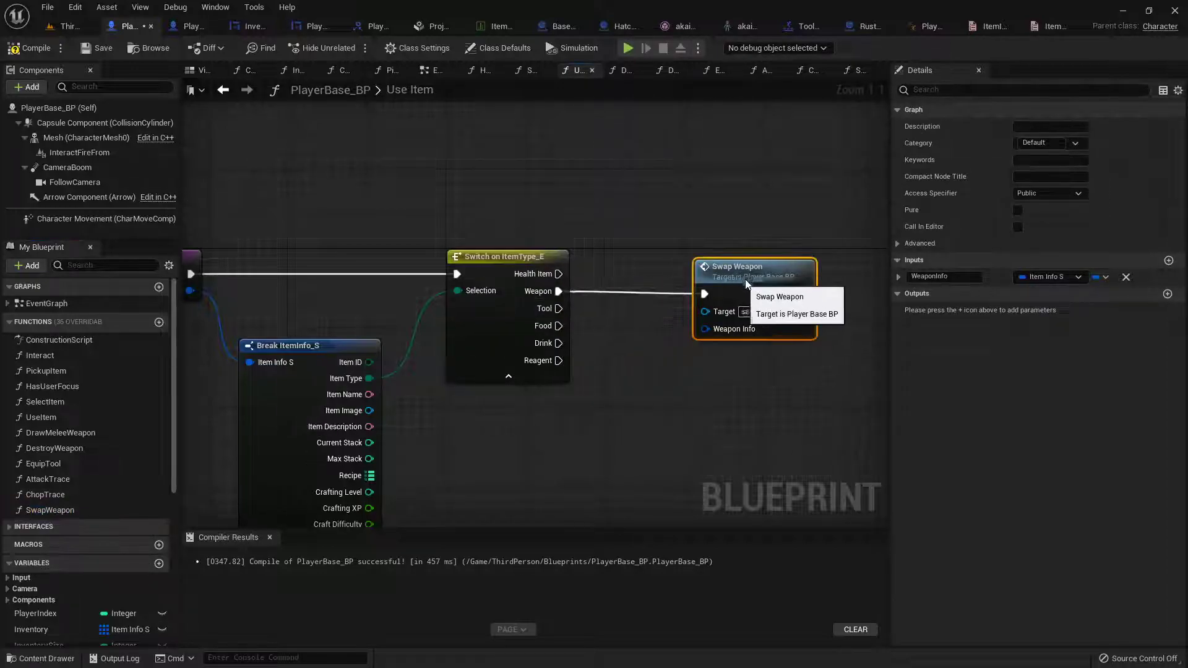
Promote Use Item's Item Info to a local variable named INCItem and wire its Set node between Use Item and the switch.
right_drag(221, 252, 350, 247)
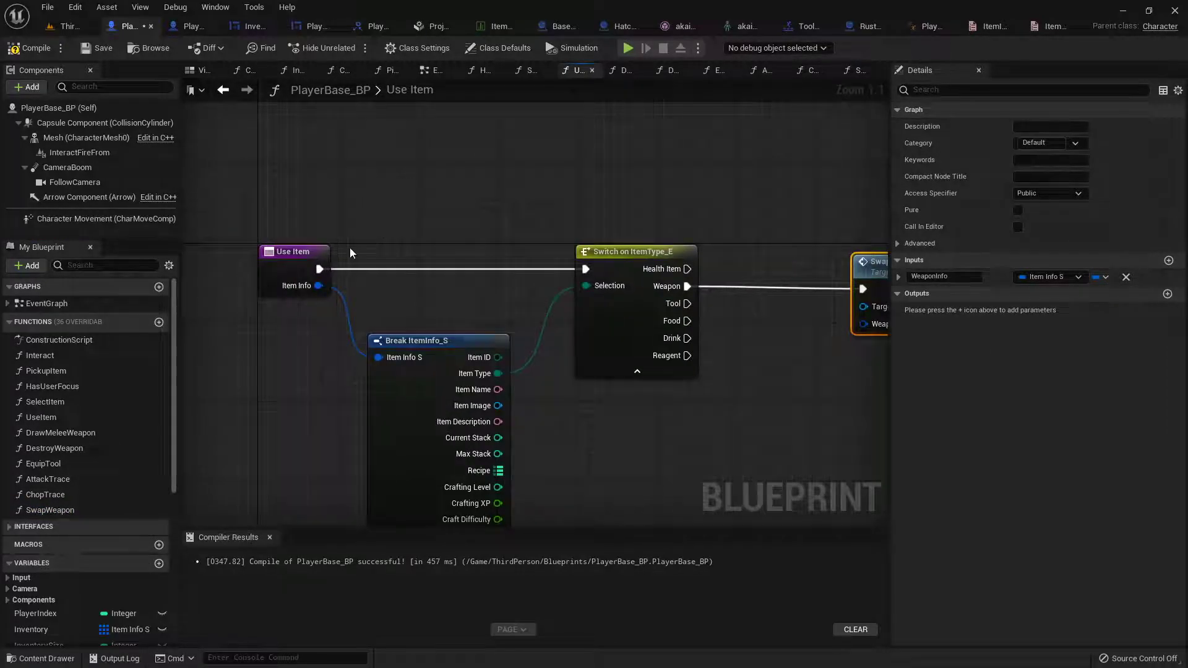
right_click(317, 285)
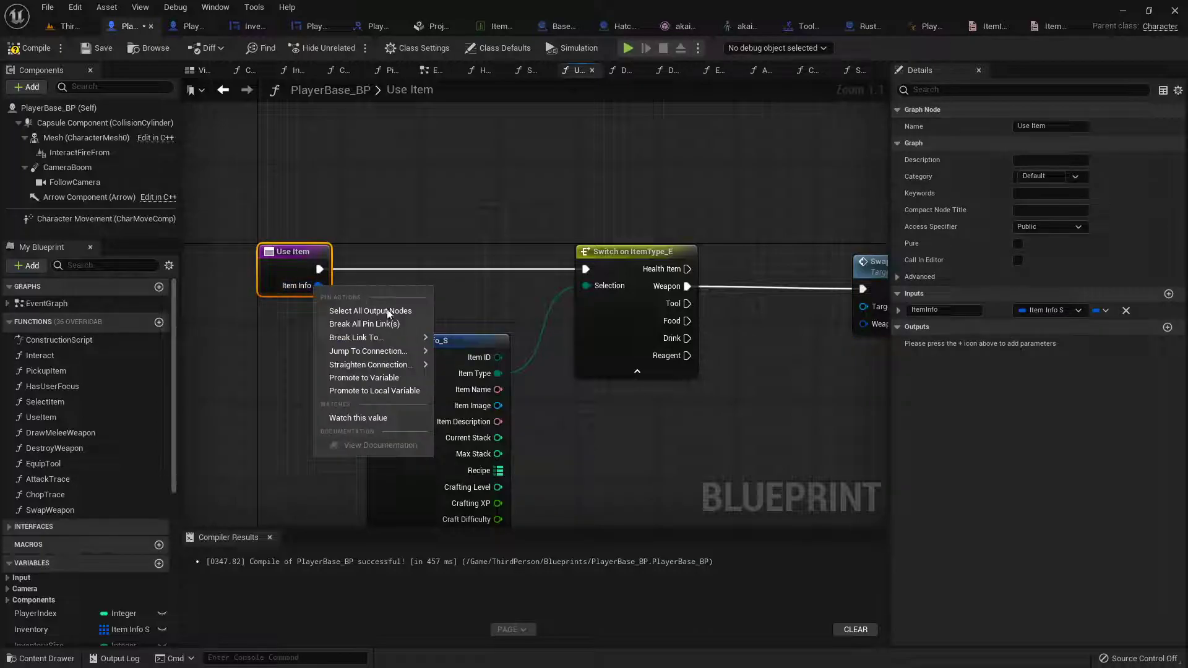
click(392, 390)
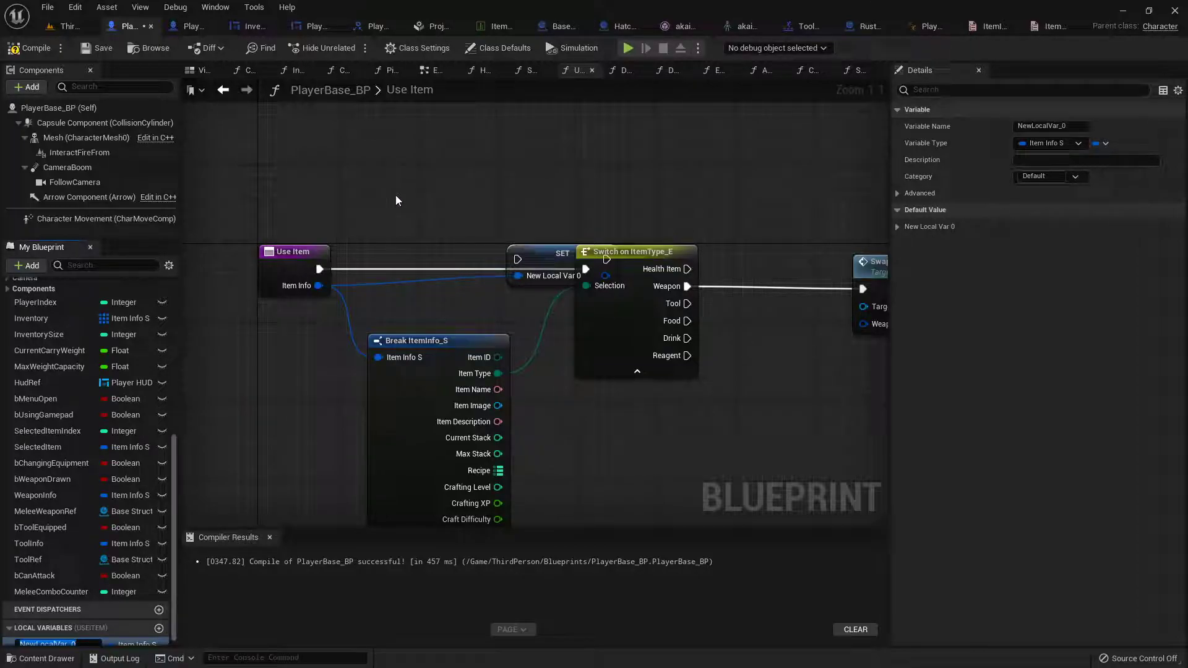
text(Inc)
key(Return)
drag(545, 266, 455, 275)
drag(317, 271, 585, 271)
Space out the UseItem nodes and feed the INCItem local variable into Swap Weapon's Weapon Info input.
right_drag(675, 213, 348, 186)
drag(595, 241, 839, 231)
right_drag(839, 231, 573, 244)
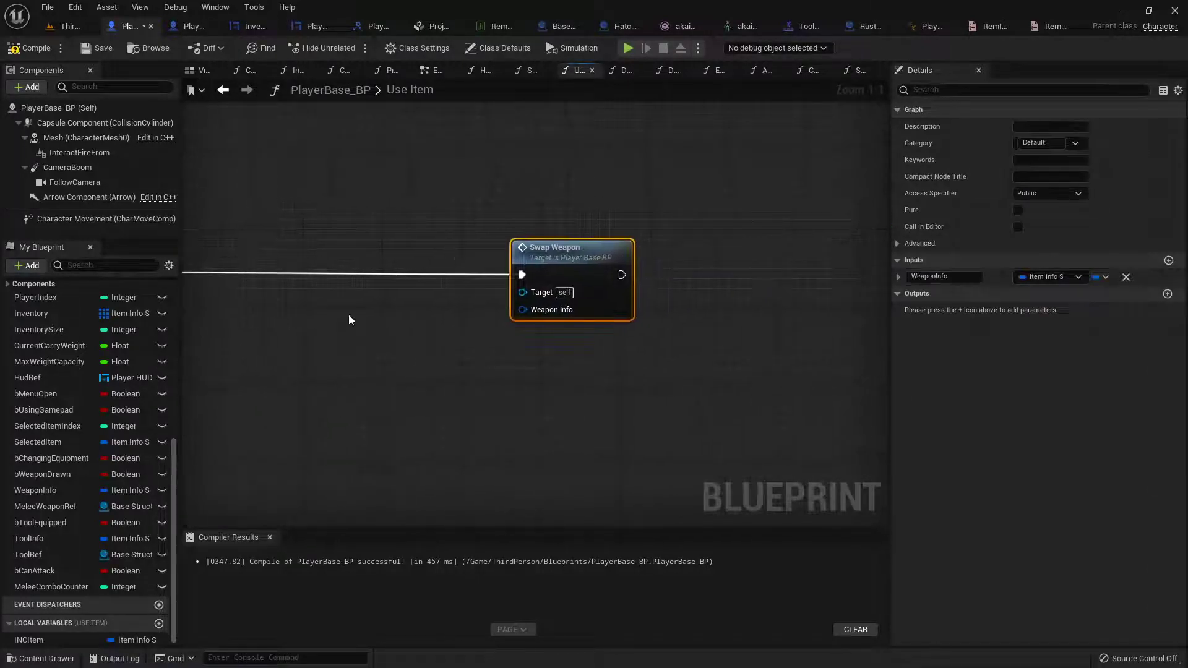
drag(34, 638, 490, 344)
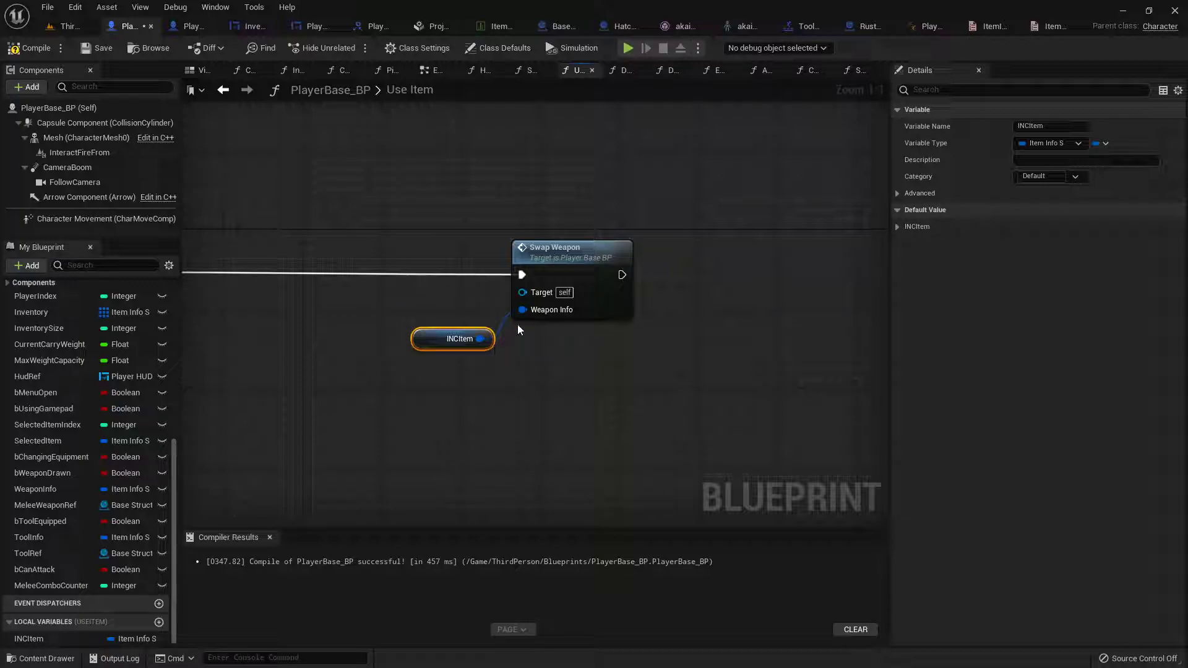
Open the Swap Weapon function, get the WeaponInfo variable and break it with a Break ItemInfo_S node.
double_click(580, 259)
scroll(669, 344, down, 1)
right_drag(669, 344, 505, 316)
scroll(481, 317, up, 1)
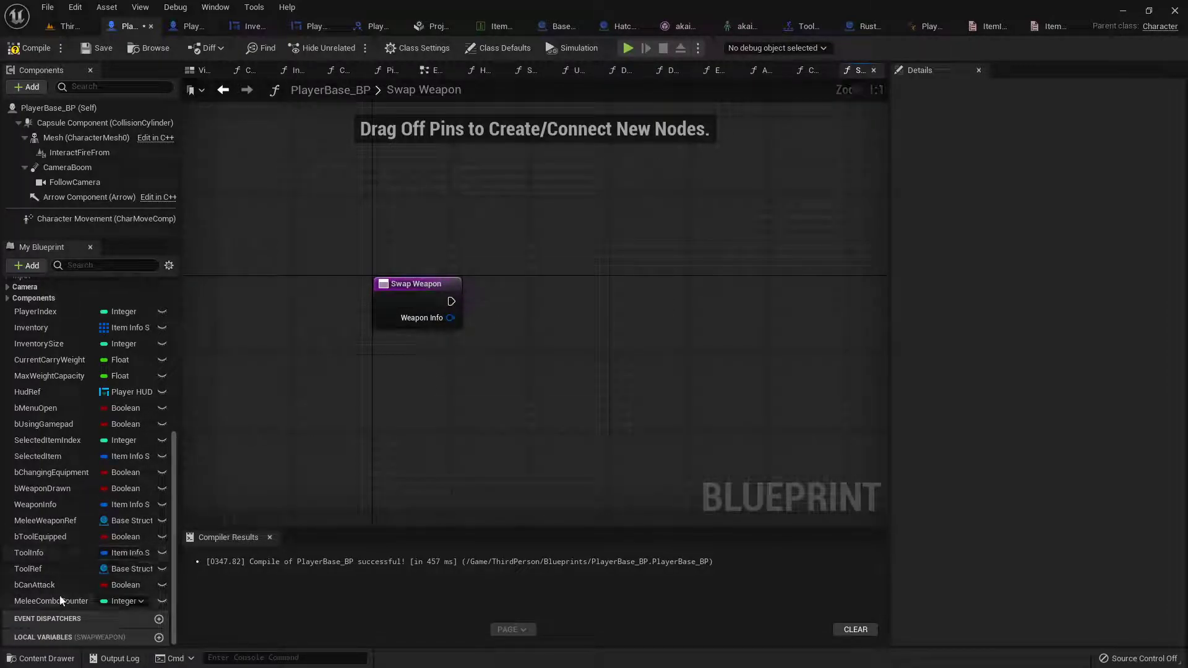
drag(57, 506, 473, 421)
click(423, 378)
text(brea)
click(538, 222)
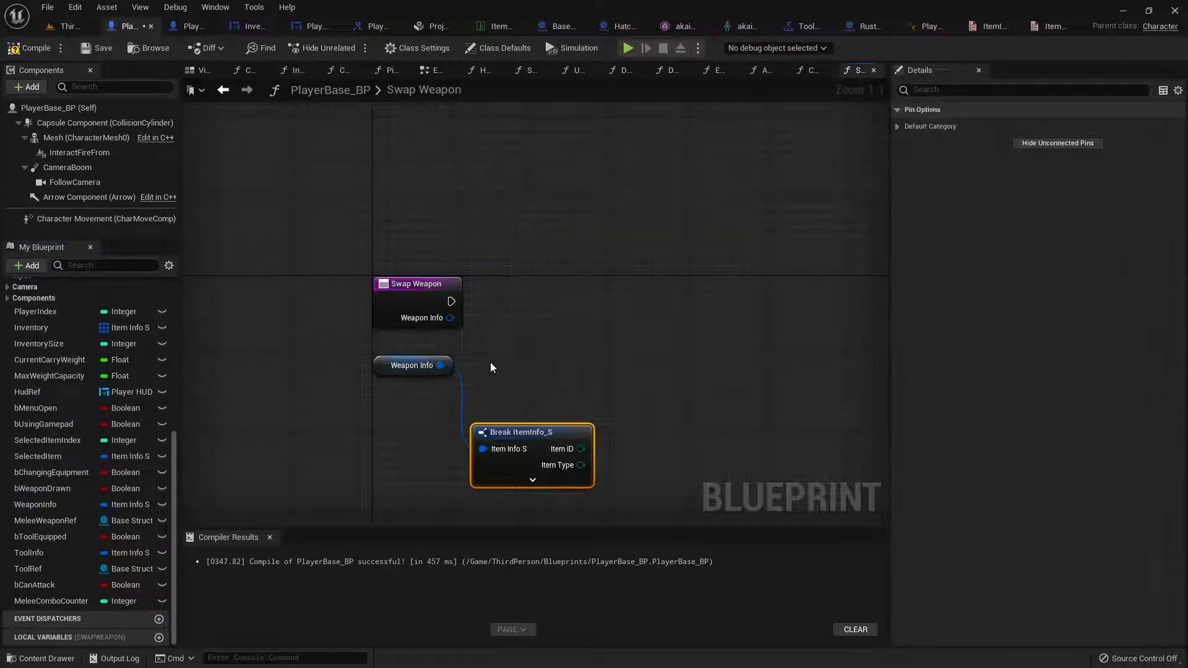
Align the WeaponInfo nodes and compare the broken-out Item ID with Empty using an Equal node.
drag(490, 362, 450, 448)
key(q)
drag(520, 432, 466, 437)
text(=)
click(521, 246)
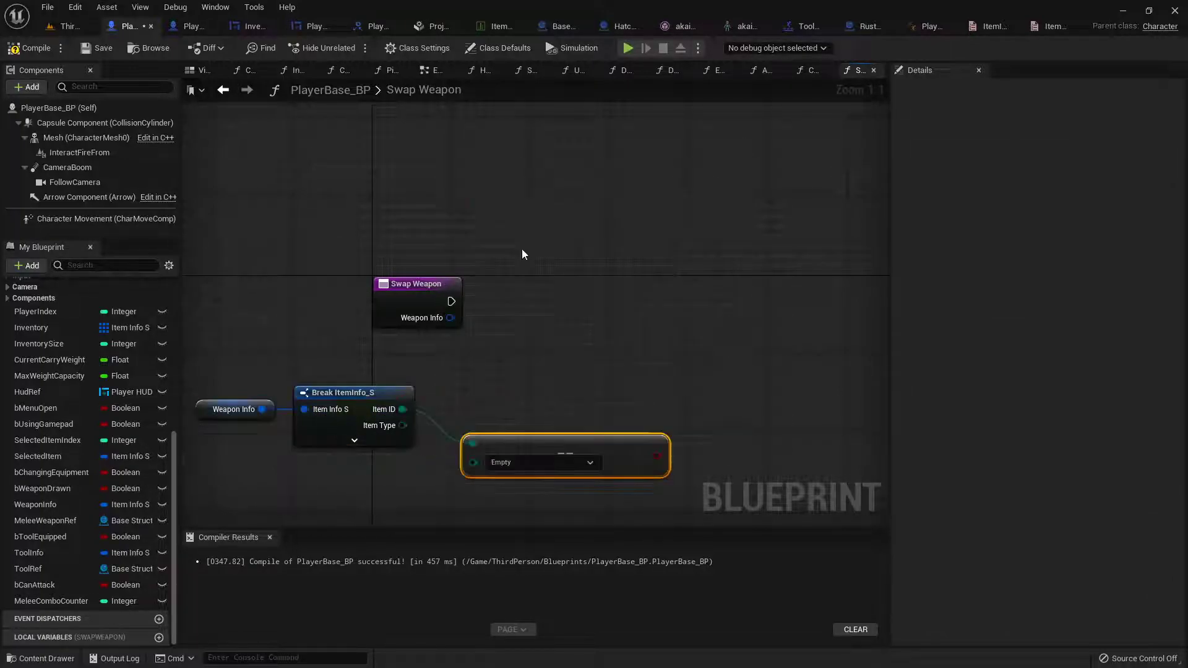
Add a Branch run by Swap Weapon's execution, with the Item ID comparison as its condition.
click(613, 263)
drag(451, 301, 657, 290)
drag(538, 385, 242, 473)
key(q)
drag(564, 411, 611, 319)
On the Branch's True output, set the WeaponInfo variable to the function's Weapon Info input.
right_drag(693, 251, 505, 263)
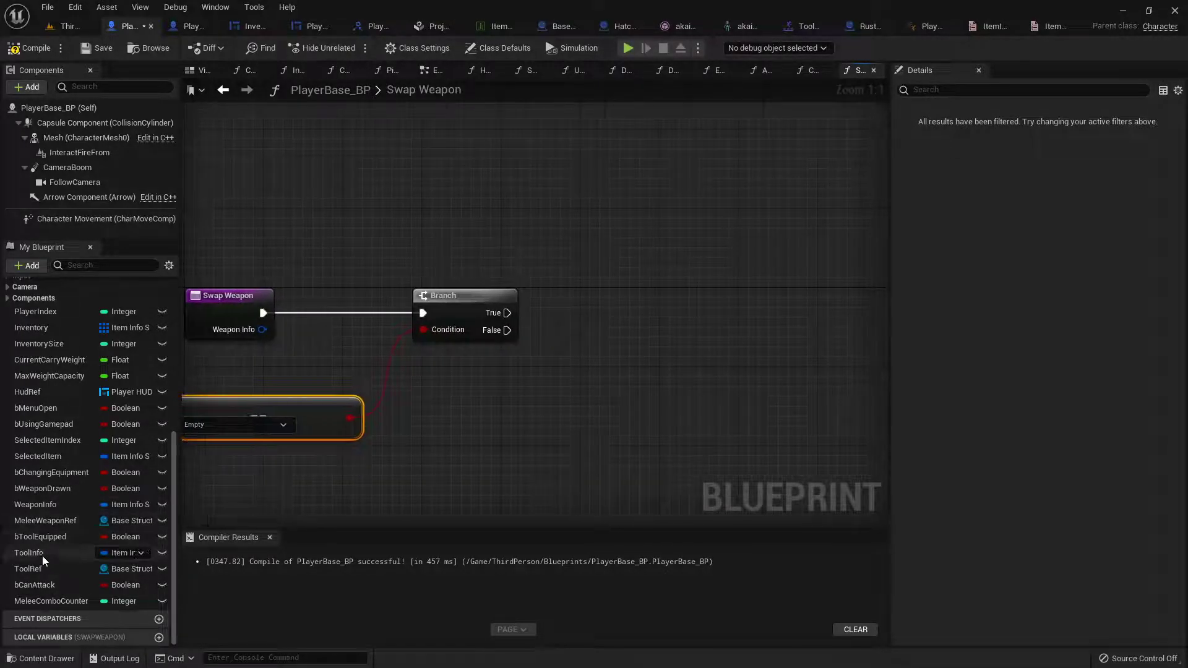
drag(35, 504, 509, 318)
drag(263, 329, 617, 242)
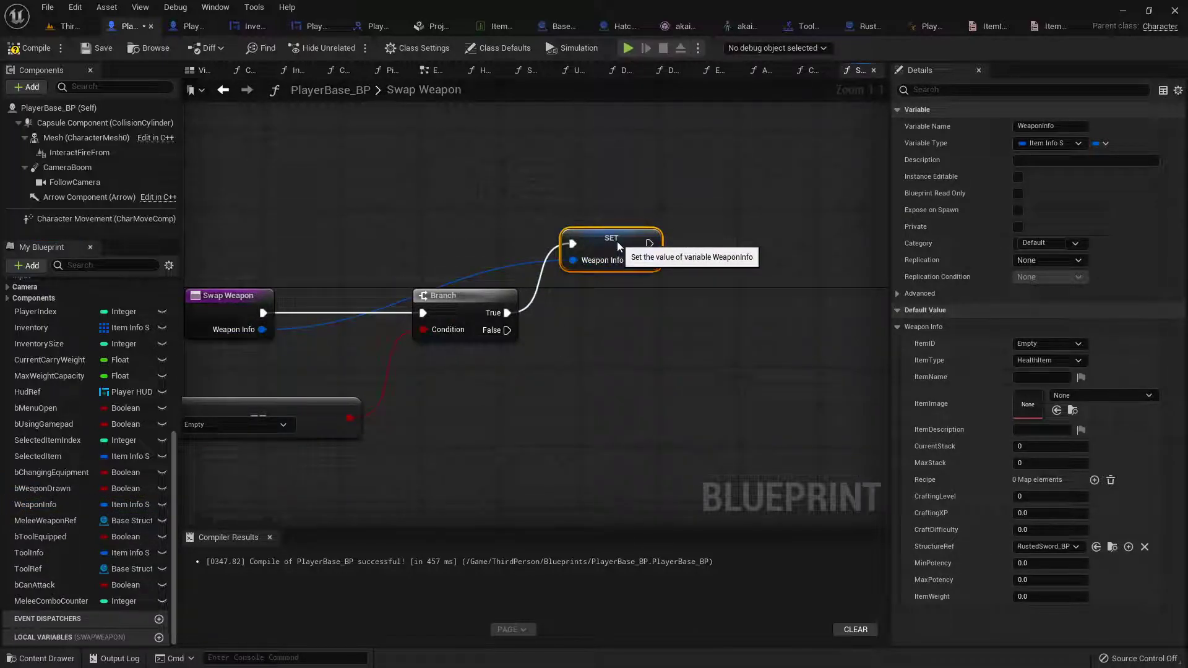
click(480, 278)
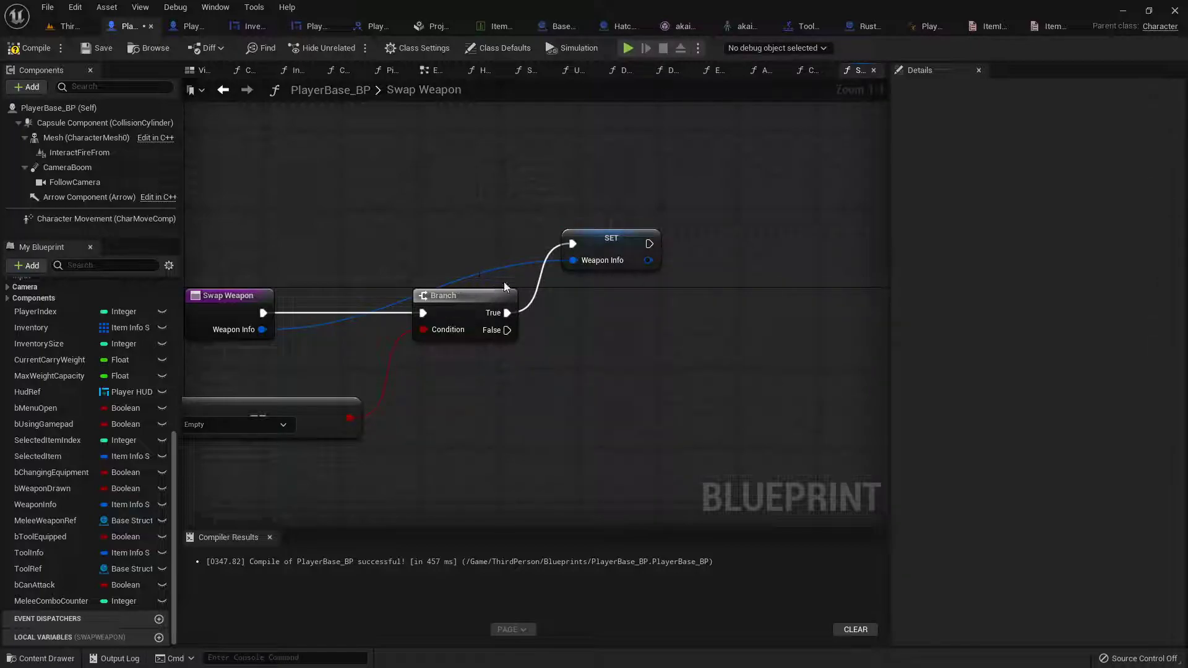
right_drag(488, 259, 539, 310)
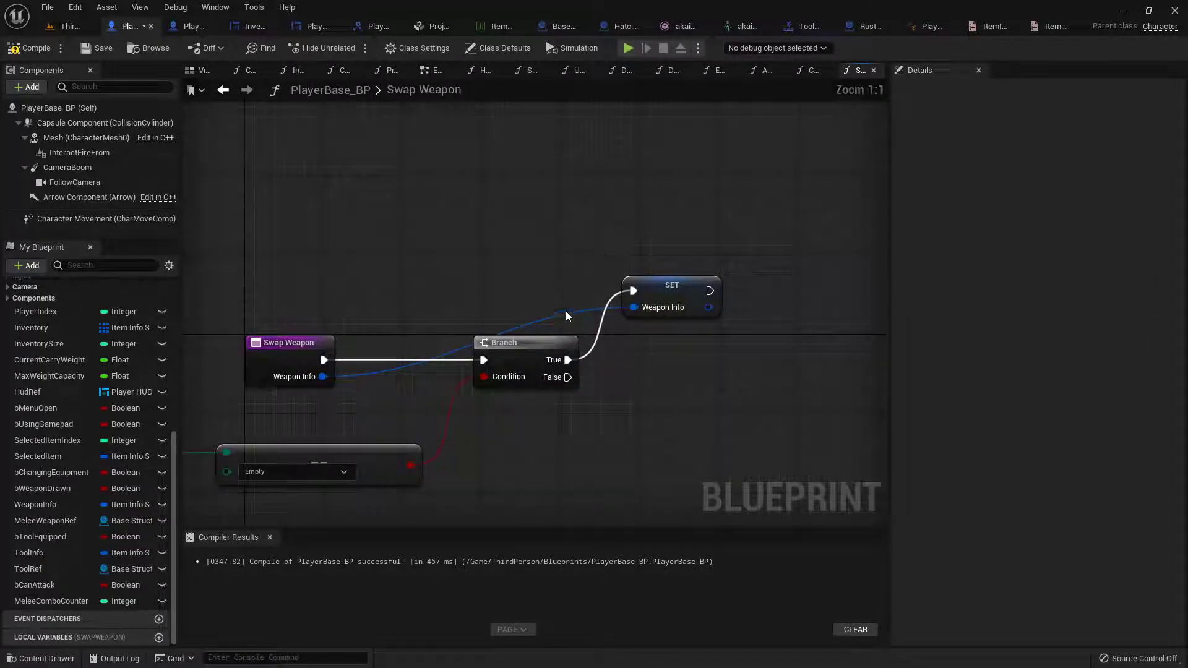
click(509, 345)
click(556, 272)
right_drag(403, 279, 441, 297)
click(535, 354)
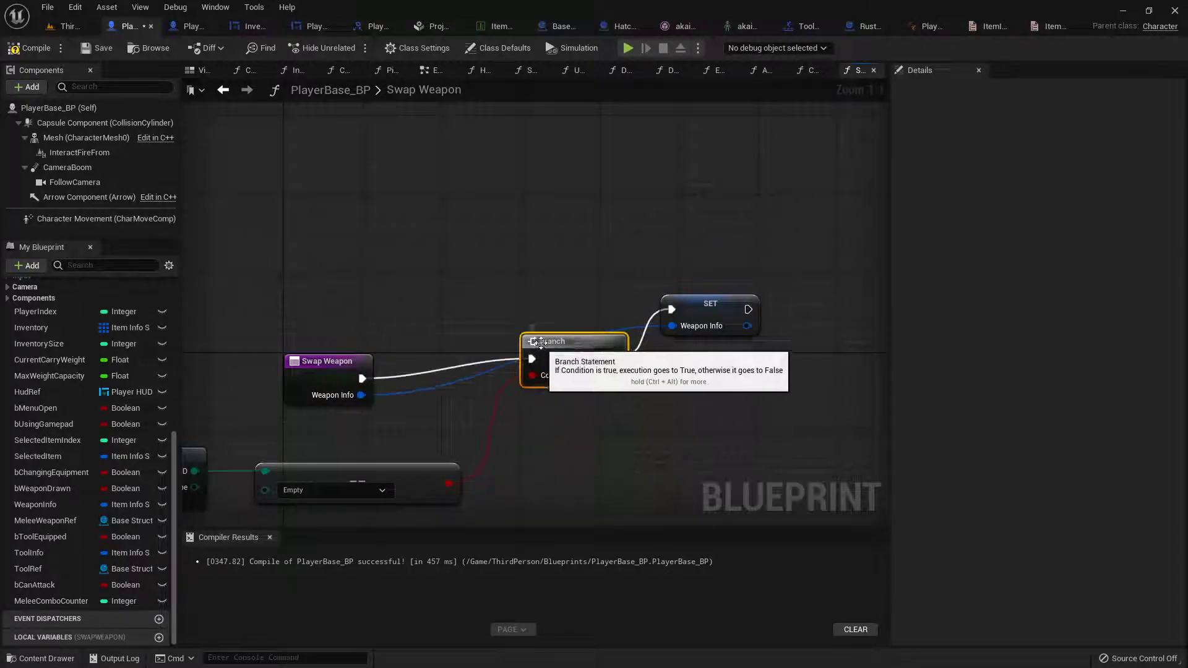
drag(536, 354, 535, 363)
click(581, 342)
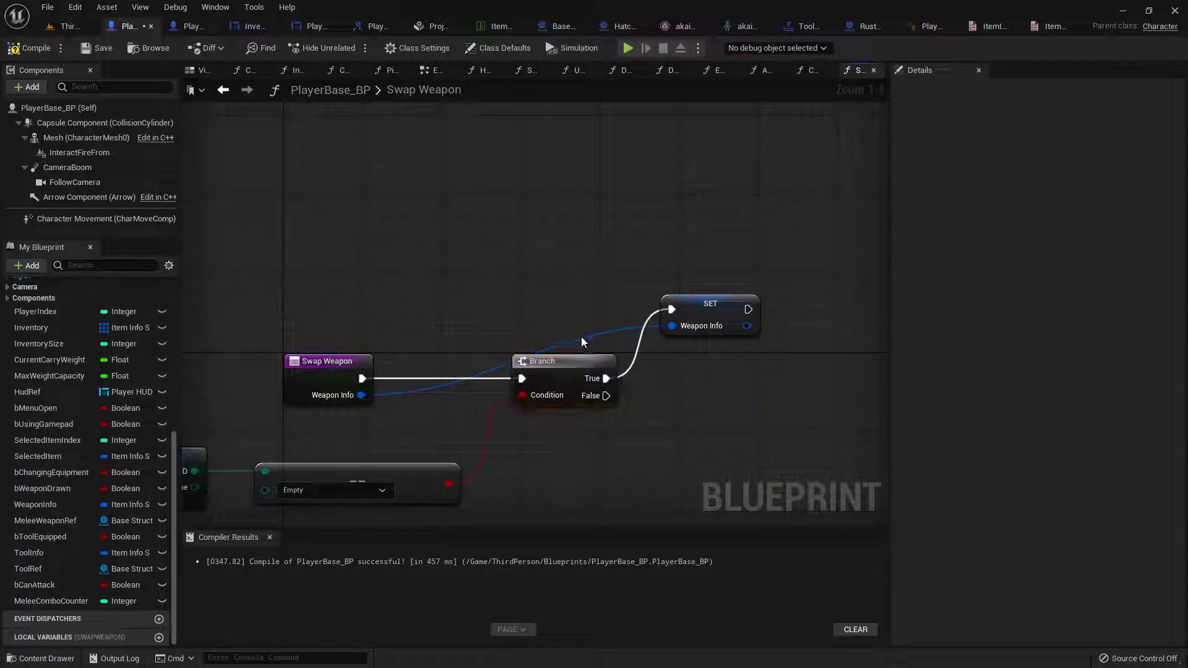
right_click(637, 326)
click(564, 288)
right_drag(760, 386, 556, 367)
right_drag(407, 381, 512, 352)
right_drag(620, 357, 489, 353)
right_drag(247, 428, 419, 408)
right_drag(271, 405, 464, 370)
right_drag(663, 372, 348, 363)
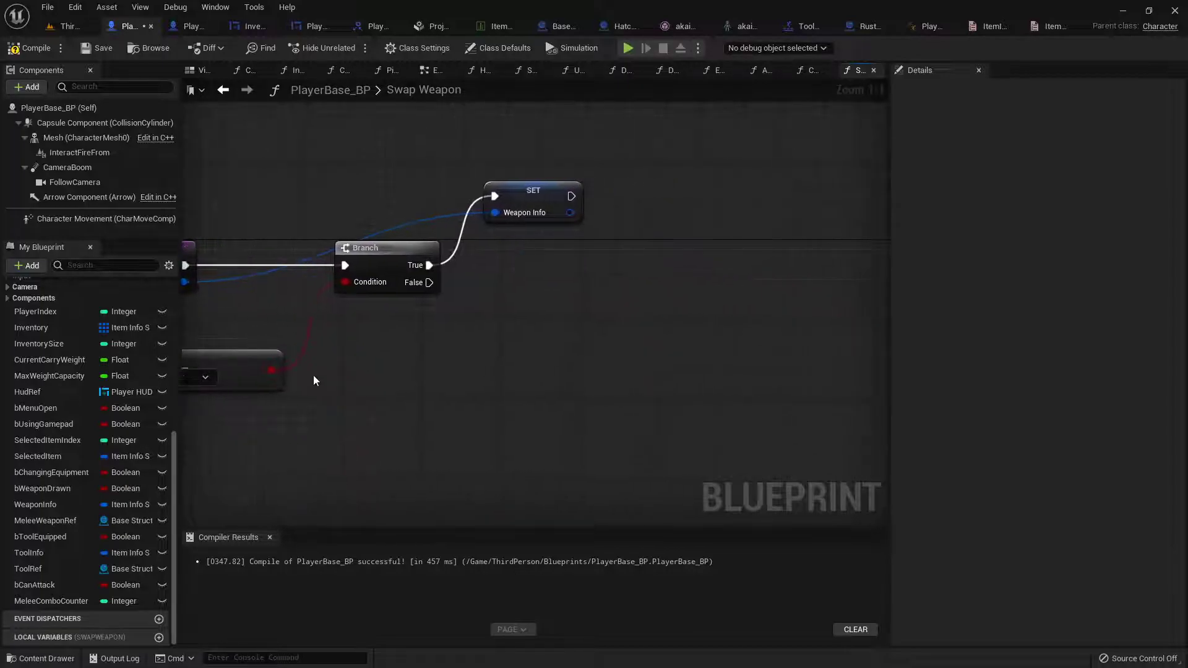
Add a Pickup Item call below the Set node and connect the Branch's False output to it.
right_click(404, 381)
text(pickup)
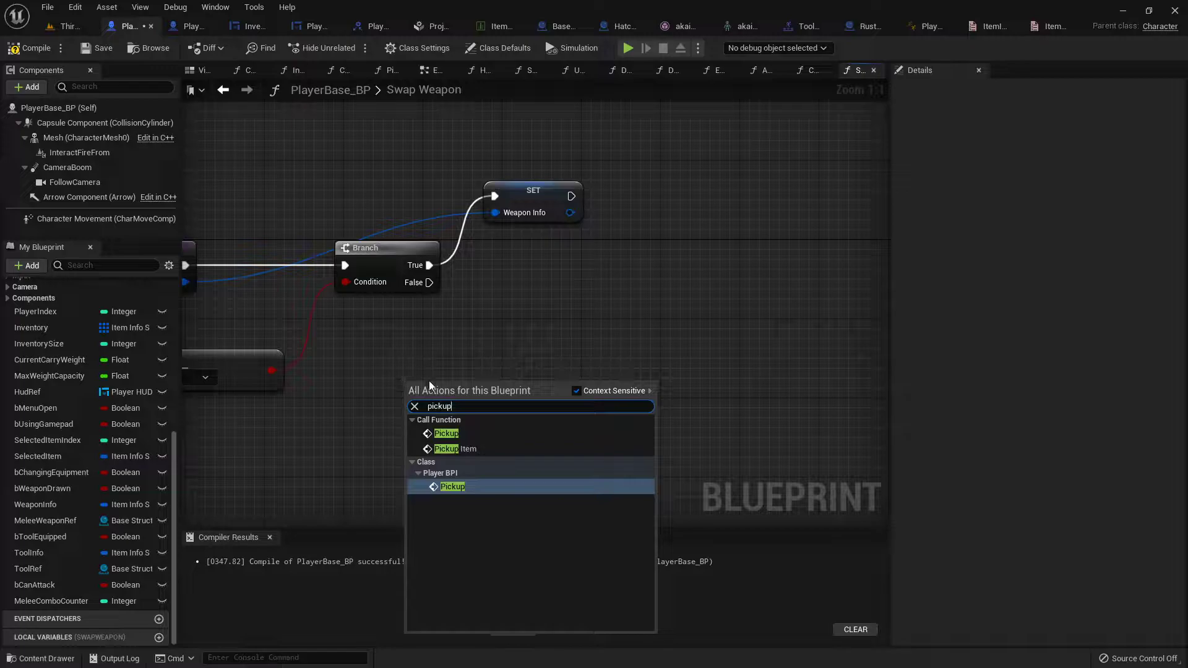
click(459, 446)
drag(455, 396, 519, 357)
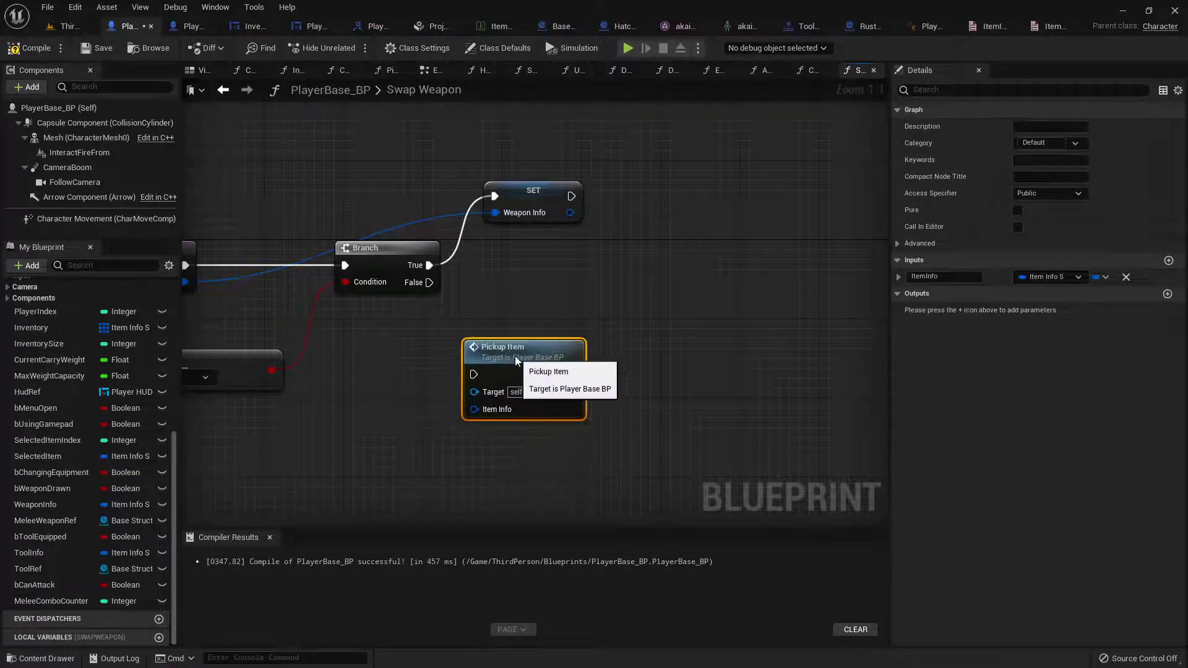
drag(429, 282, 473, 374)
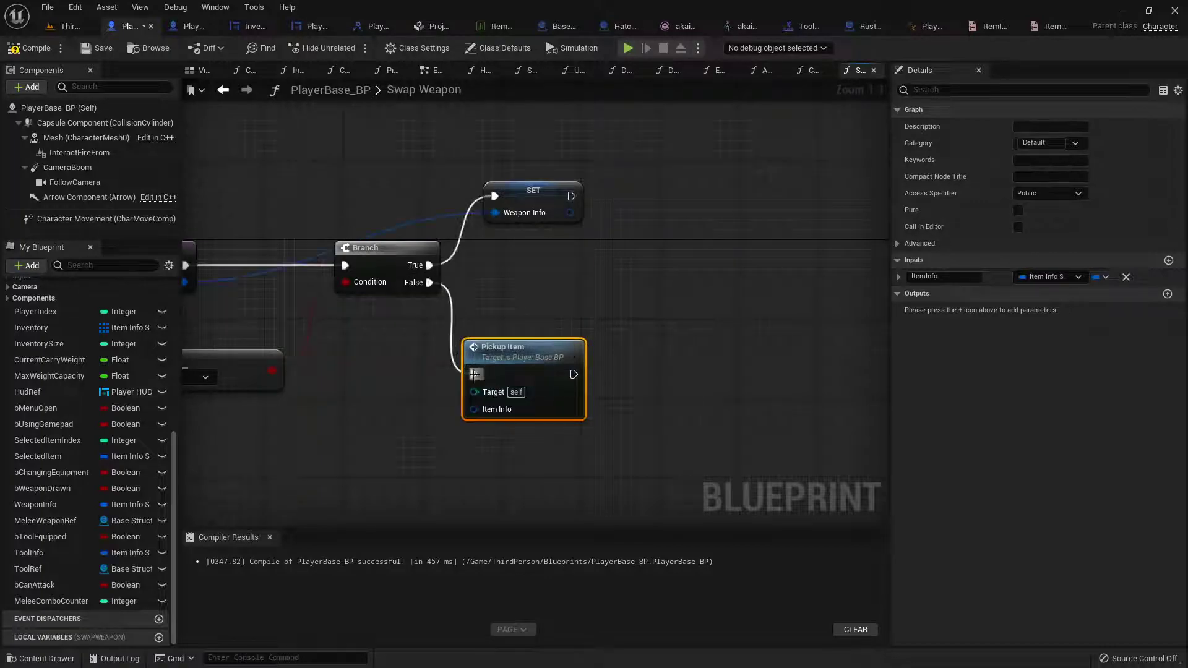
Connect the WeaponInfo variable's getter to Pickup Item's Item Info input, moving the getter down for a clear wire.
scroll(390, 362, down, 1)
right_drag(390, 362, 554, 325)
right_drag(257, 292, 439, 274)
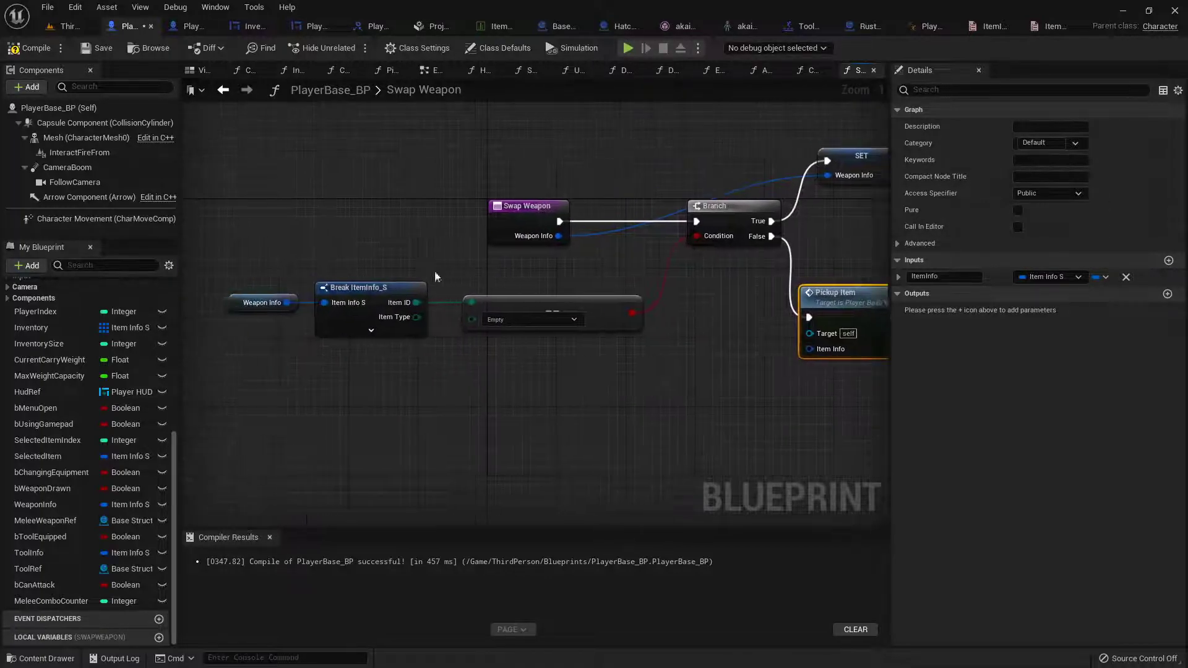
drag(294, 304, 295, 367)
drag(288, 365, 809, 349)
Reposition the Pickup Item node and connect its execution output to the Set Weapon Info node.
right_drag(743, 360, 625, 372)
mouse_move(752, 318)
mouse_down()
mouse_move(742, 343)
mouse_move(745, 329)
mouse_move(737, 333)
mouse_up()
right_drag(719, 297, 552, 301)
drag(601, 350, 741, 179)
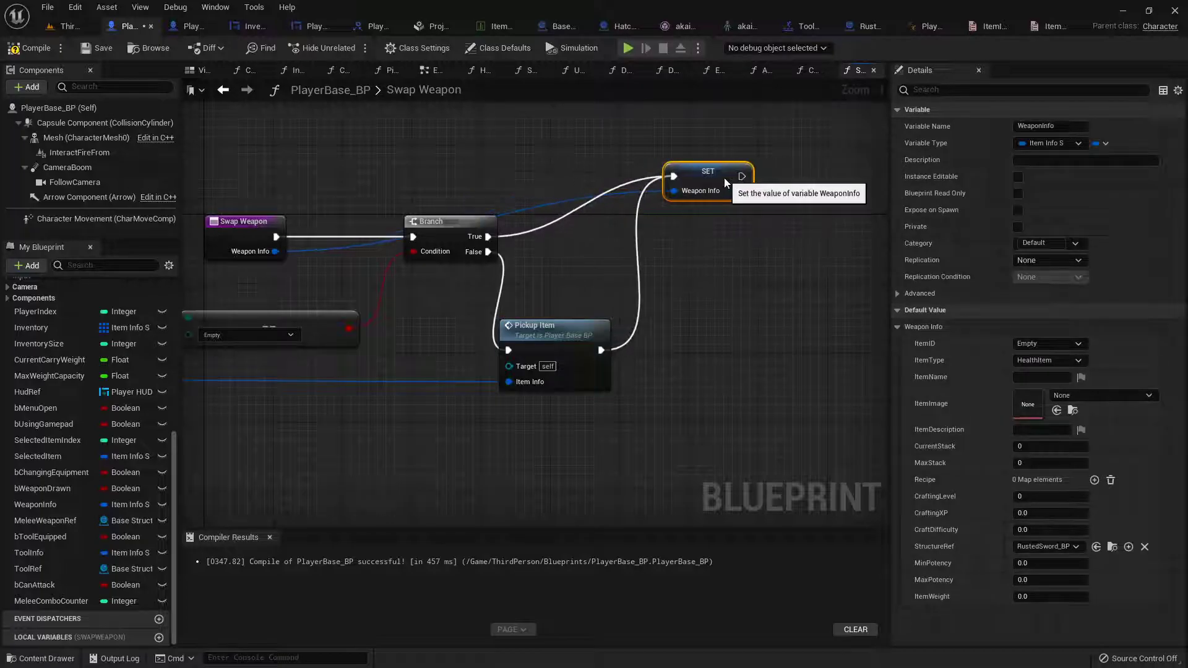
click(559, 201)
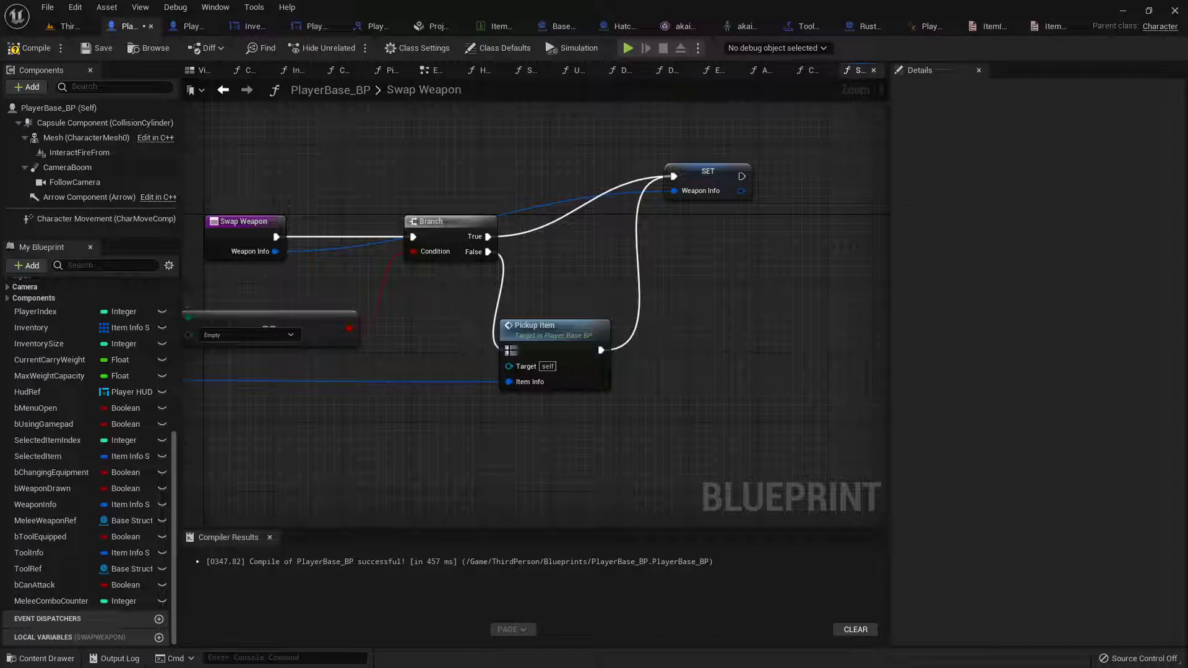
right_click(518, 286)
text(rer)
click(569, 521)
Compile the blueprint and return to the Swap Weapon call in the UseItem function, bringing the function list into view.
click(28, 48)
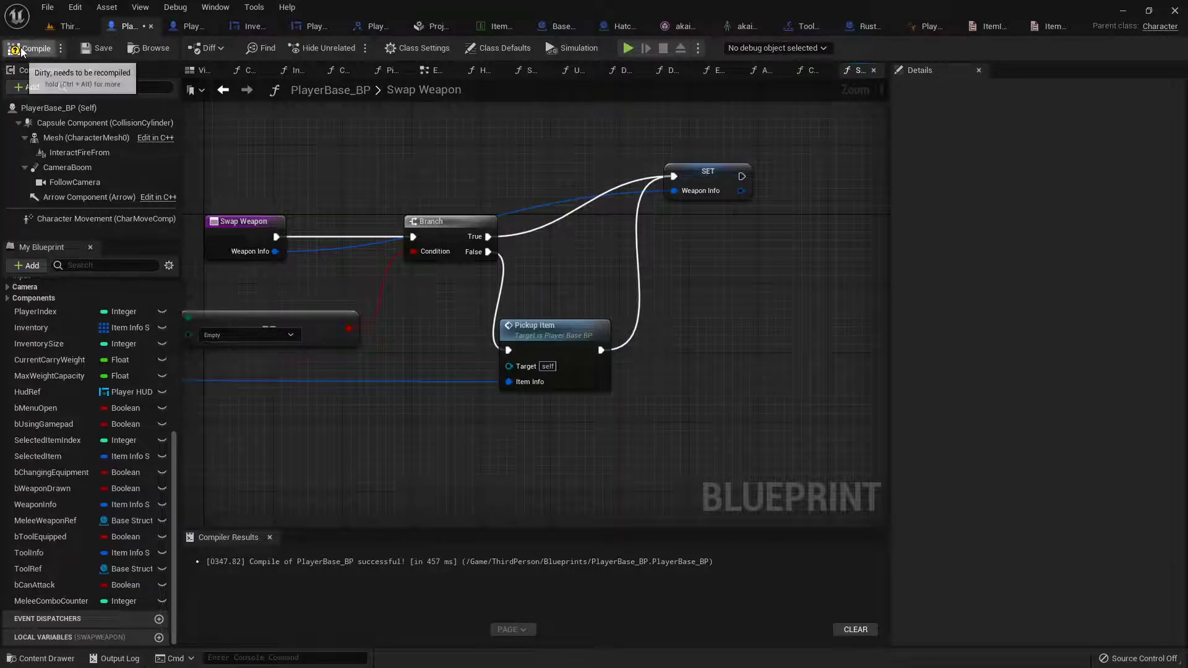
right_drag(635, 258, 458, 172)
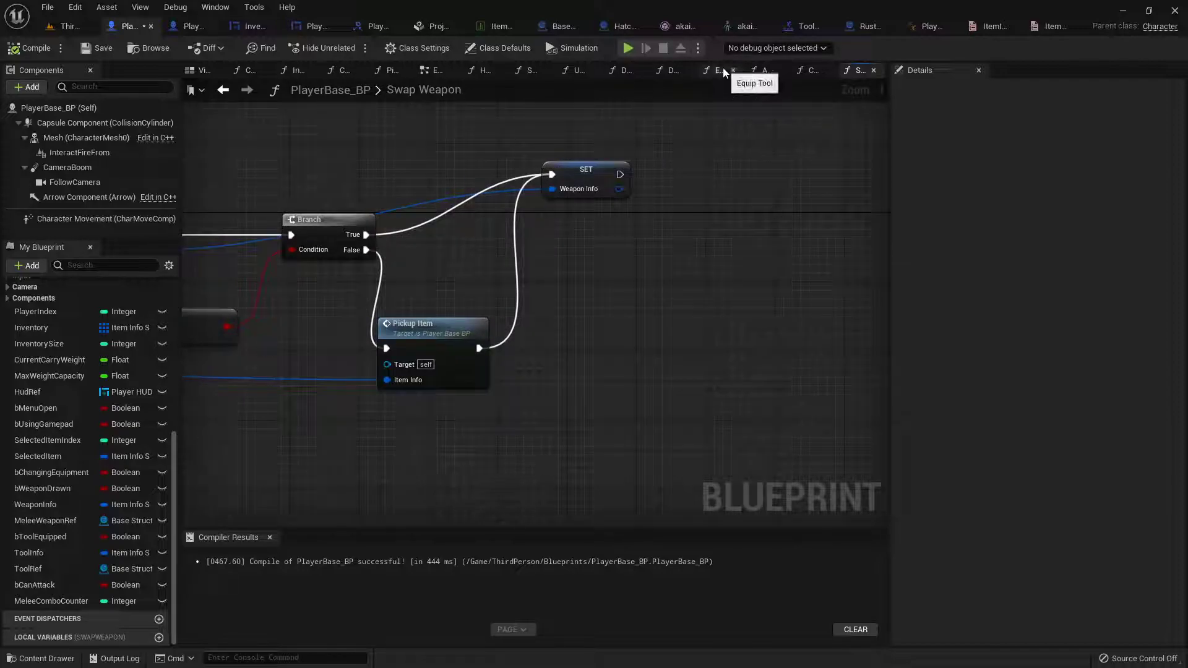
click(576, 70)
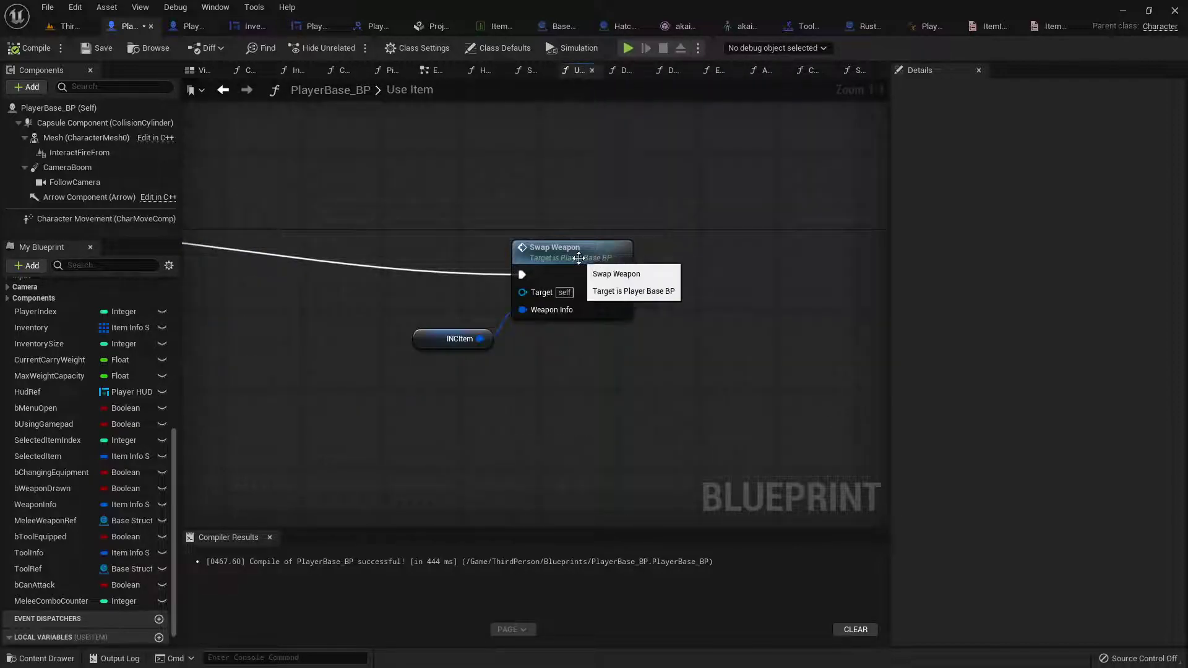
scroll(520, 215, down, 4)
scroll(606, 245, up, 4)
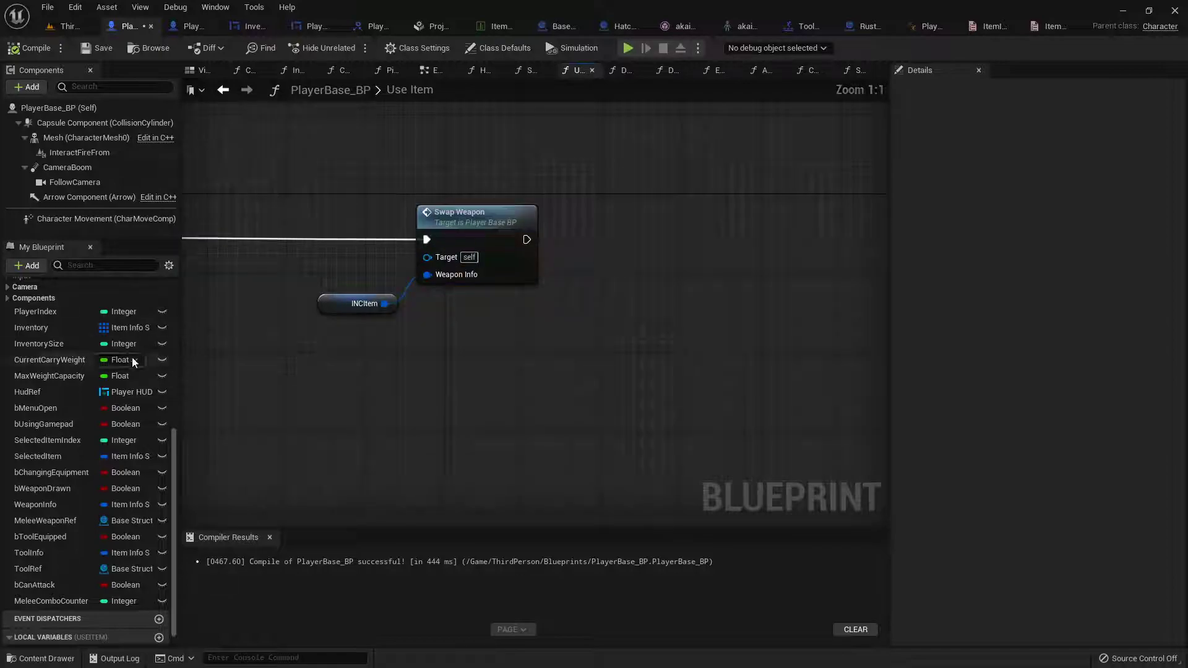
scroll(132, 358, up, 6)
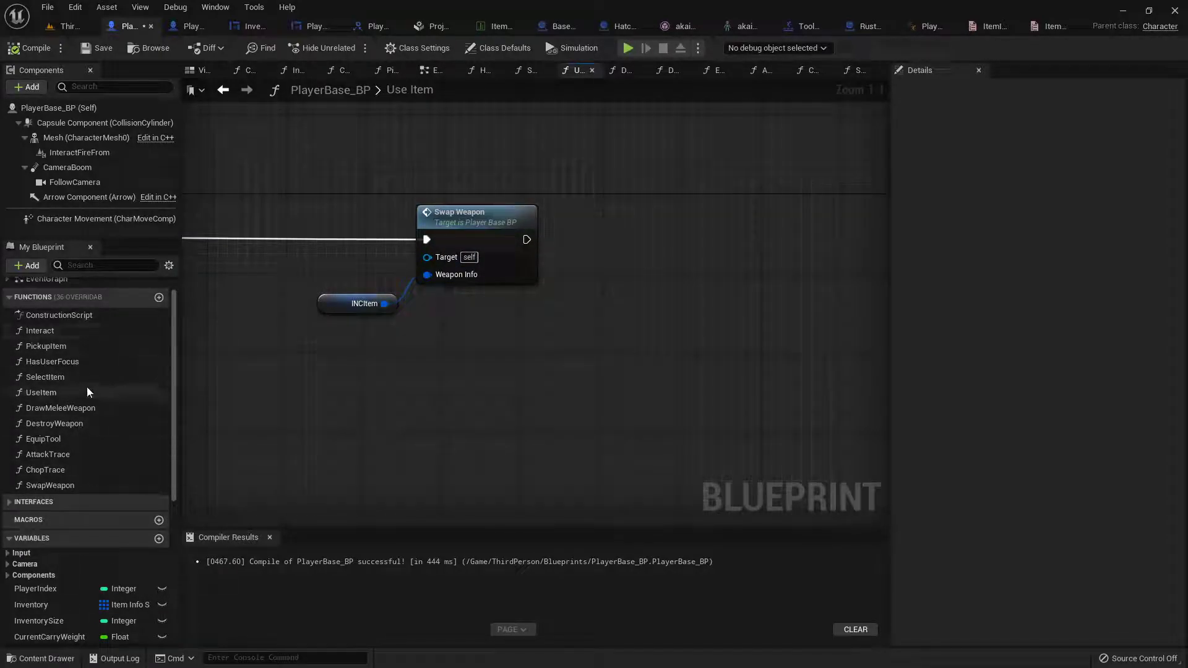
Create a function named RemoveItem with an input parameter named ItemInfo of type Item Info S.
click(159, 297)
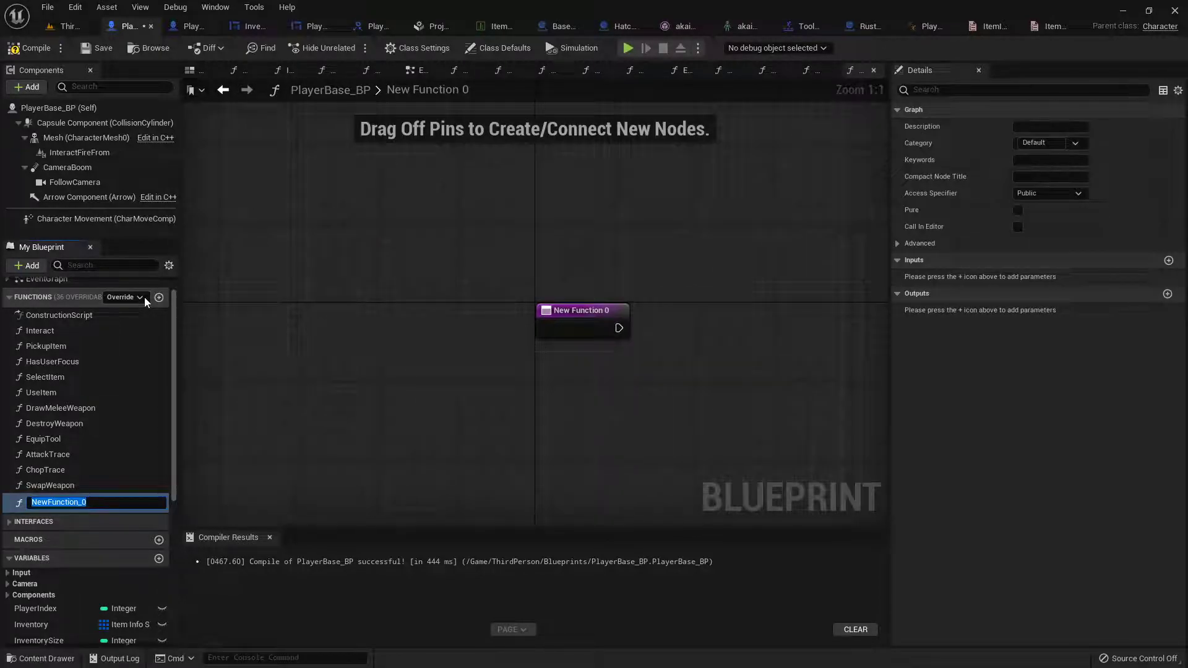
text(RemoveItem)
key(Return)
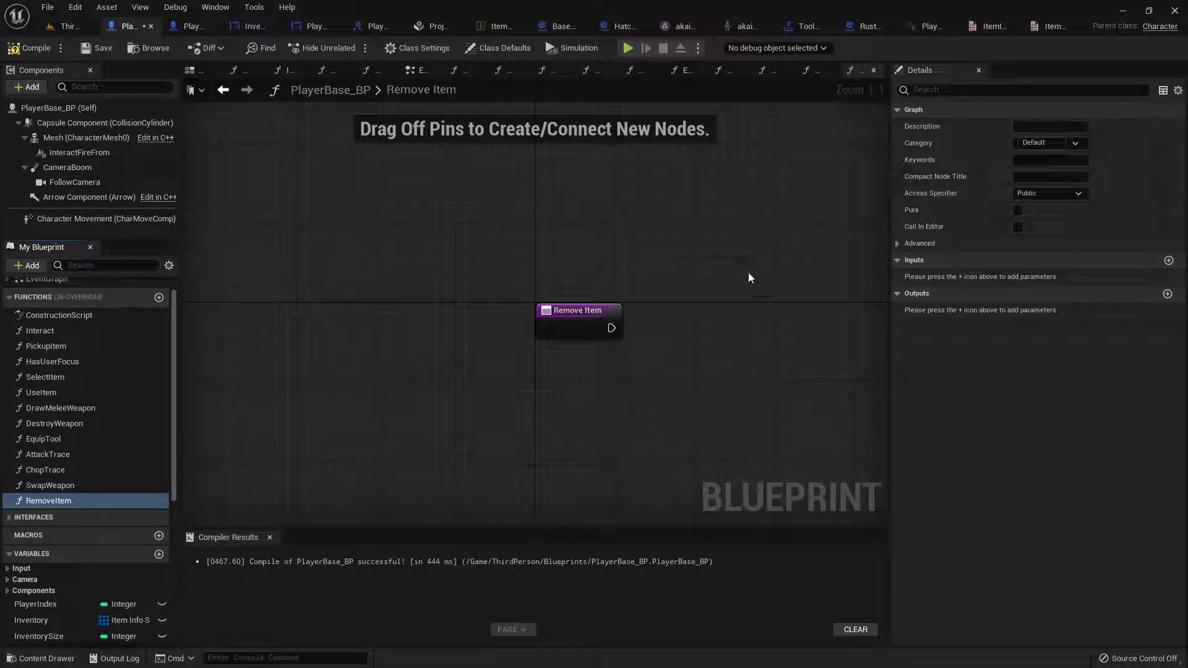
click(1169, 261)
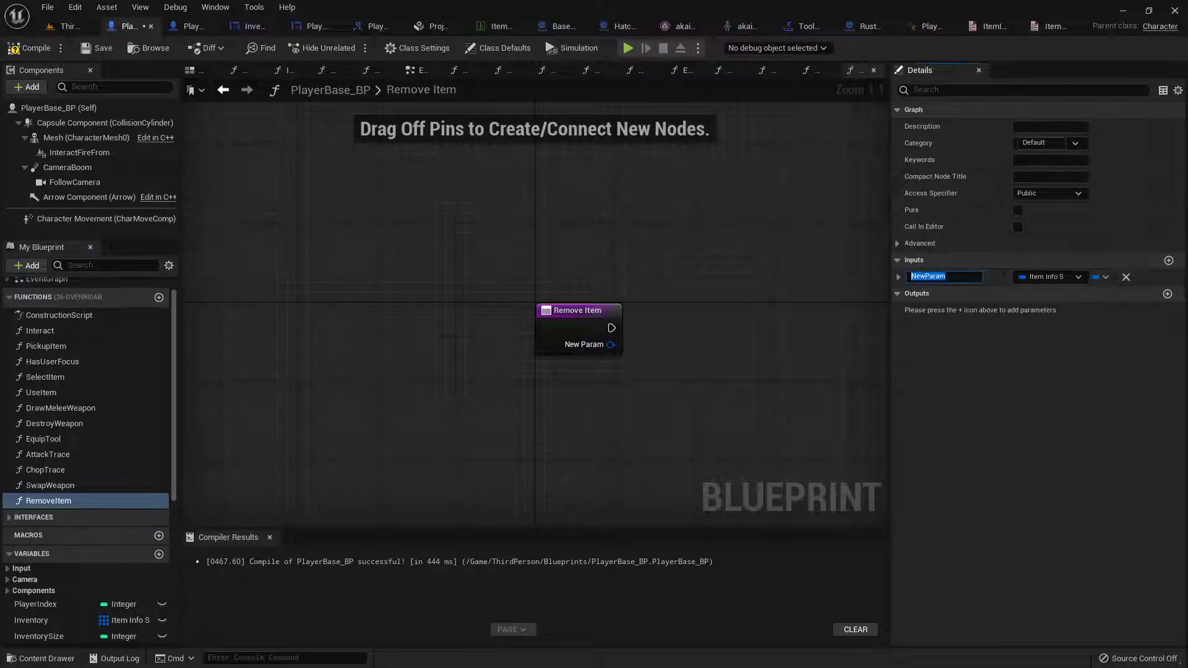
text(ItemInfo)
key(Return)
right_drag(639, 251, 448, 239)
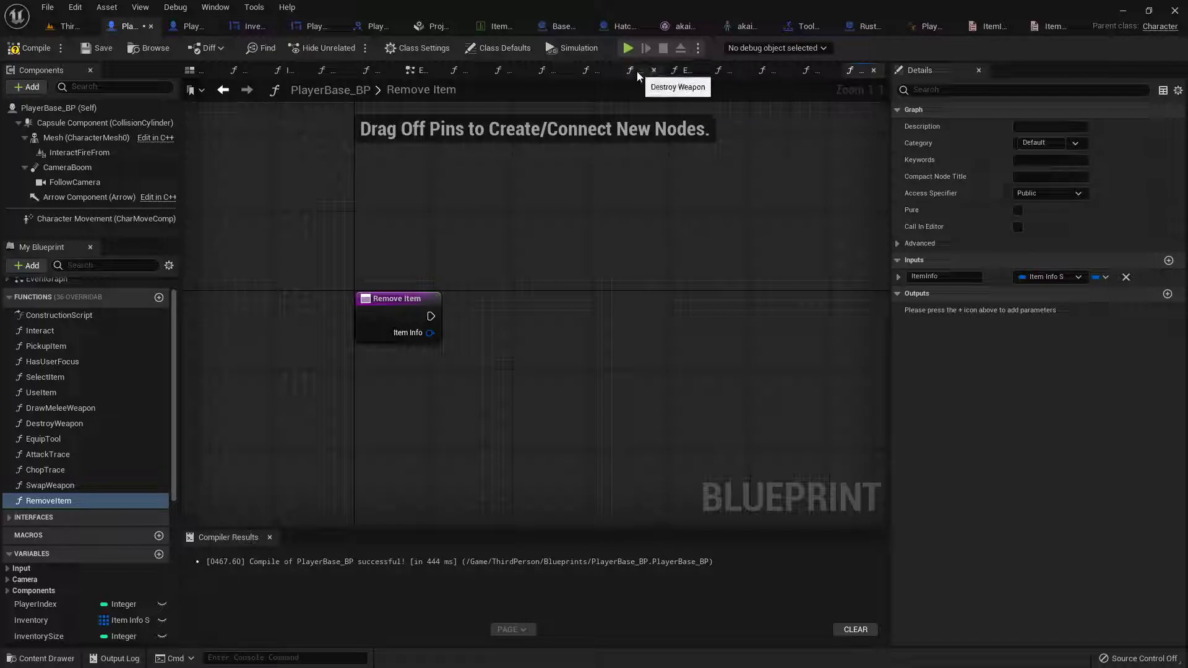
In the UseItem function, call Remove Item after Swap Weapon with INCItem as its Item Info input, and compile.
click(544, 70)
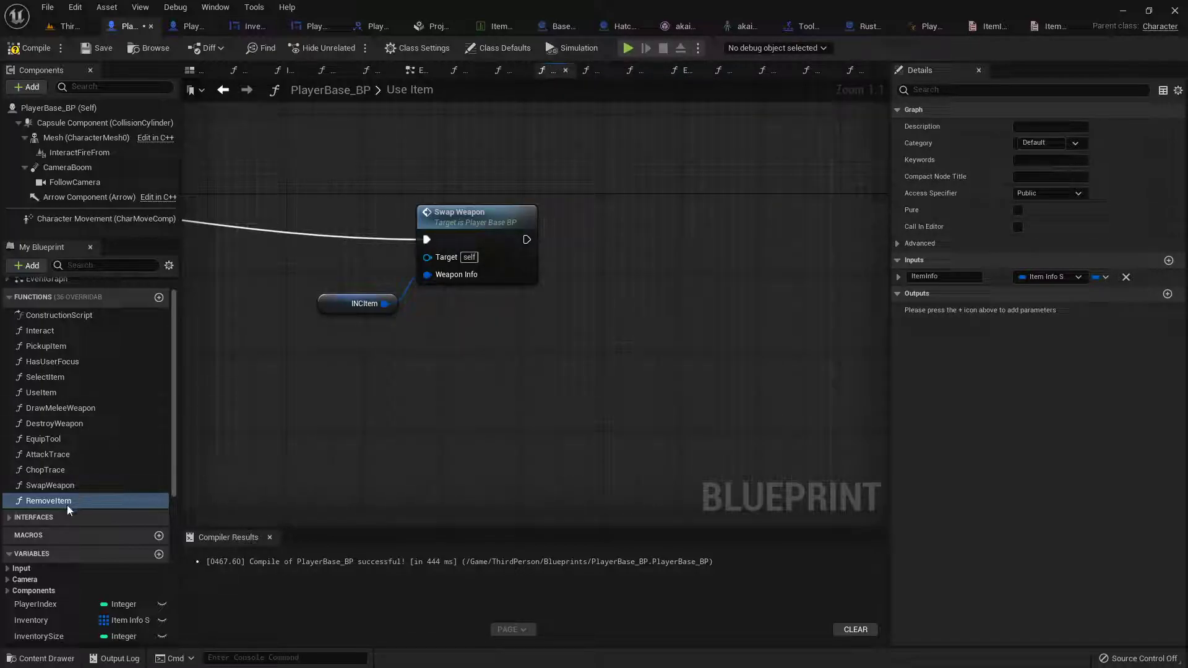
drag(518, 285, 557, 230)
drag(385, 303, 575, 297)
click(582, 236)
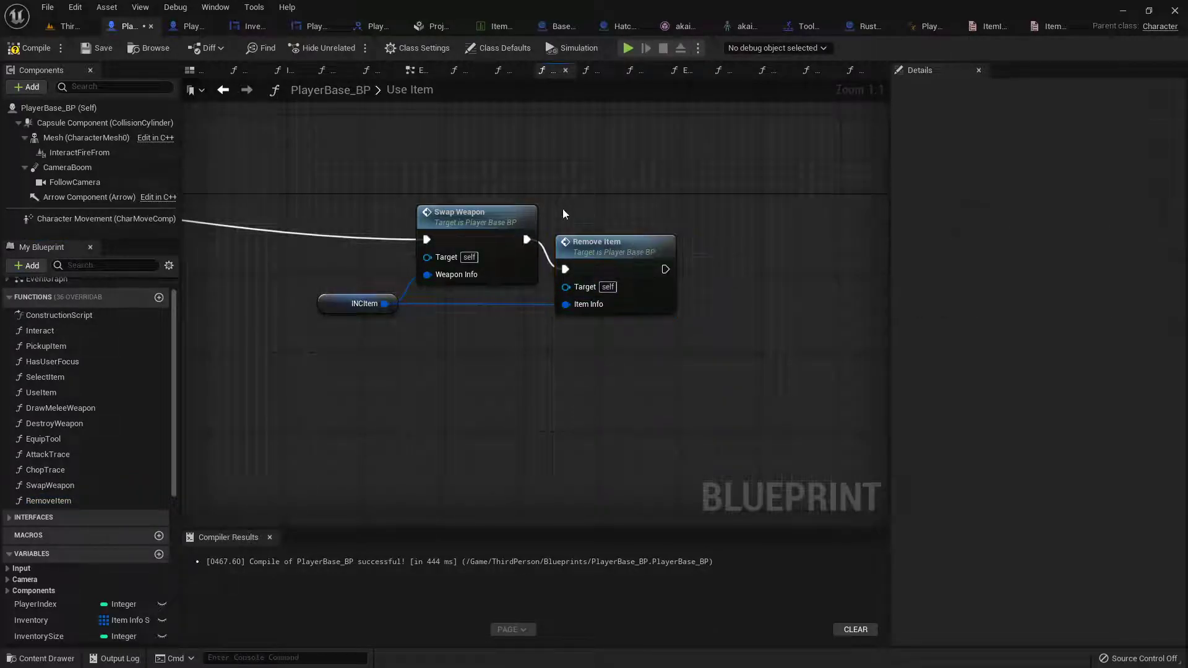
scroll(409, 221, down, 4)
right_drag(326, 241, 565, 218)
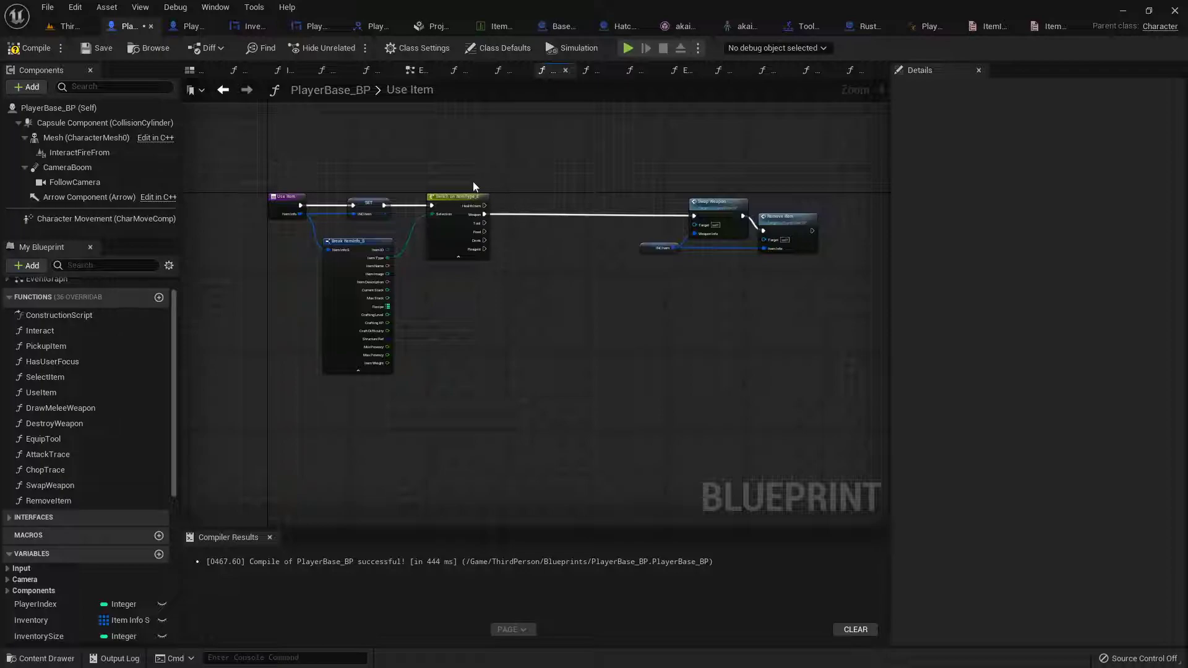
click(27, 50)
In the SwapWeapon function, add a Print String node and connect the Set Weapon Info node's execution output to it.
click(810, 70)
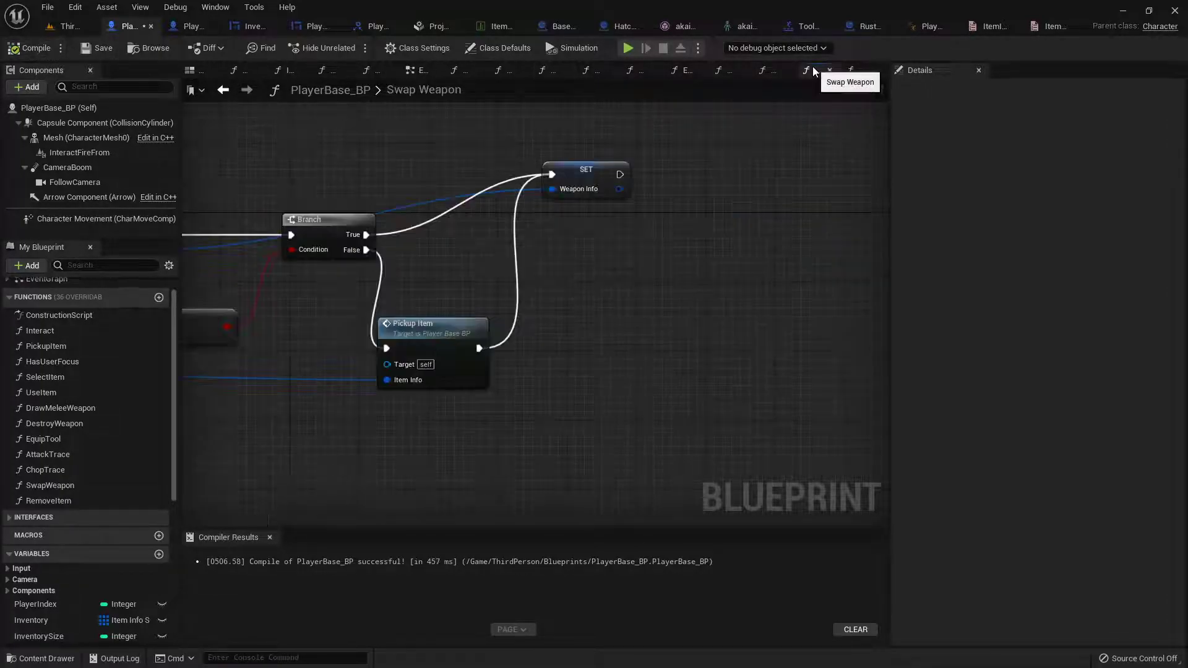
right_click(607, 259)
text(print string)
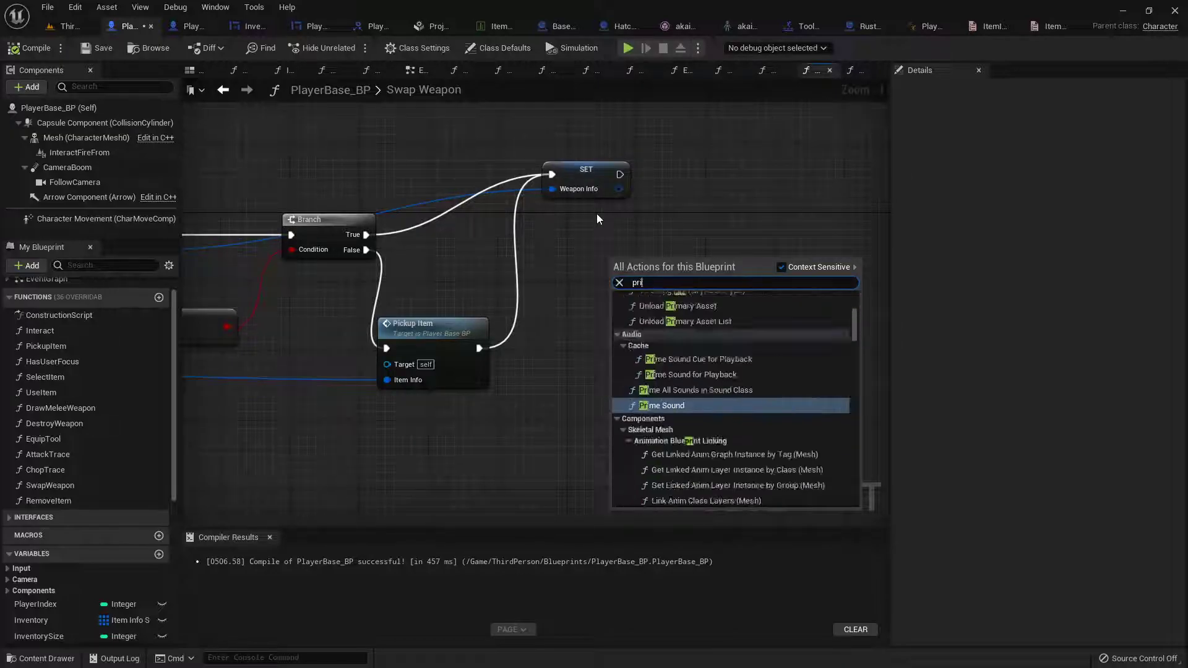
key(Return)
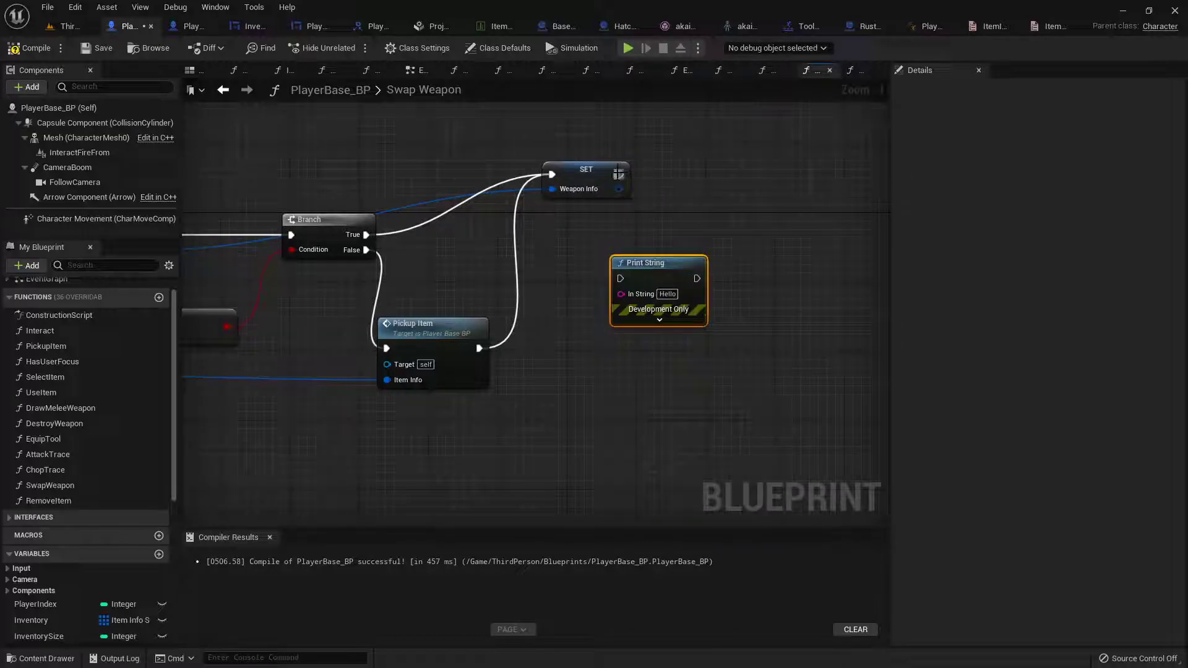
drag(620, 174, 618, 282)
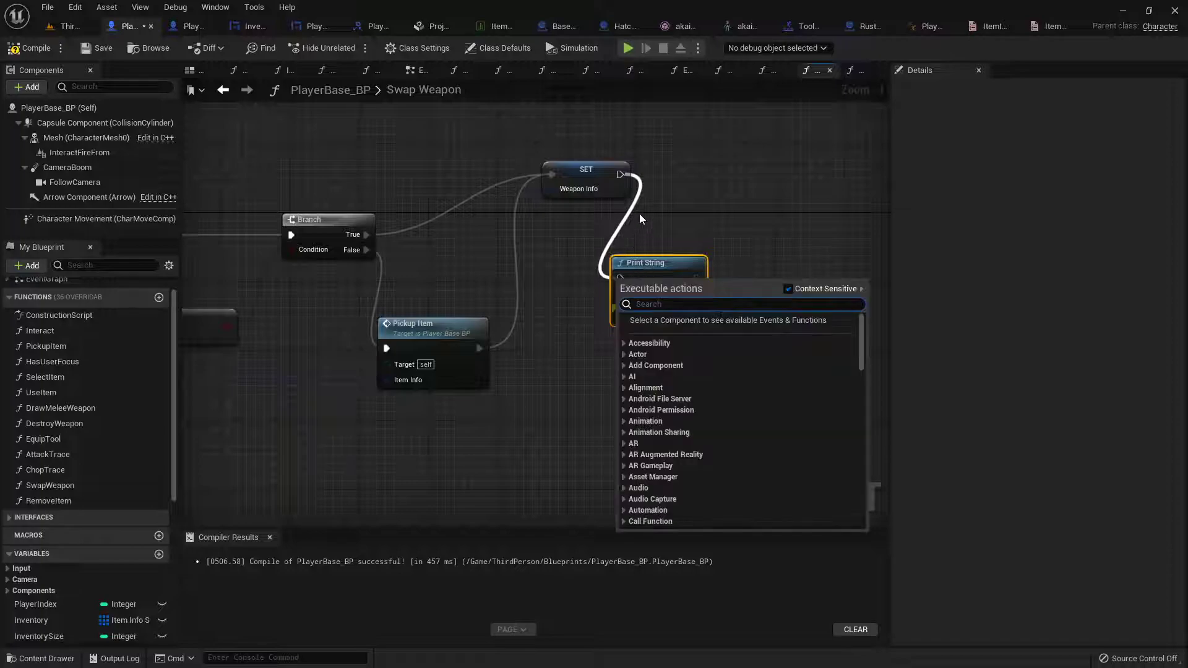
Break the Set node's Weapon Info output, connect its Item Name to Print String's In String input, and compile.
drag(619, 174, 645, 266)
click(695, 319)
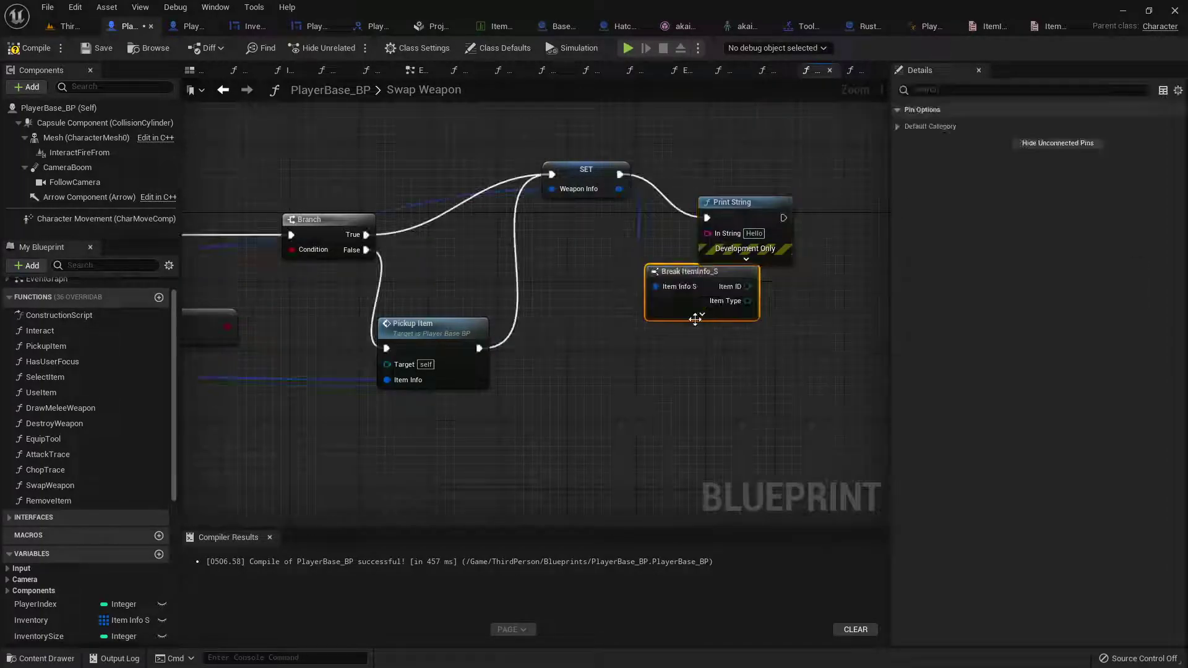
drag(783, 200, 921, 156)
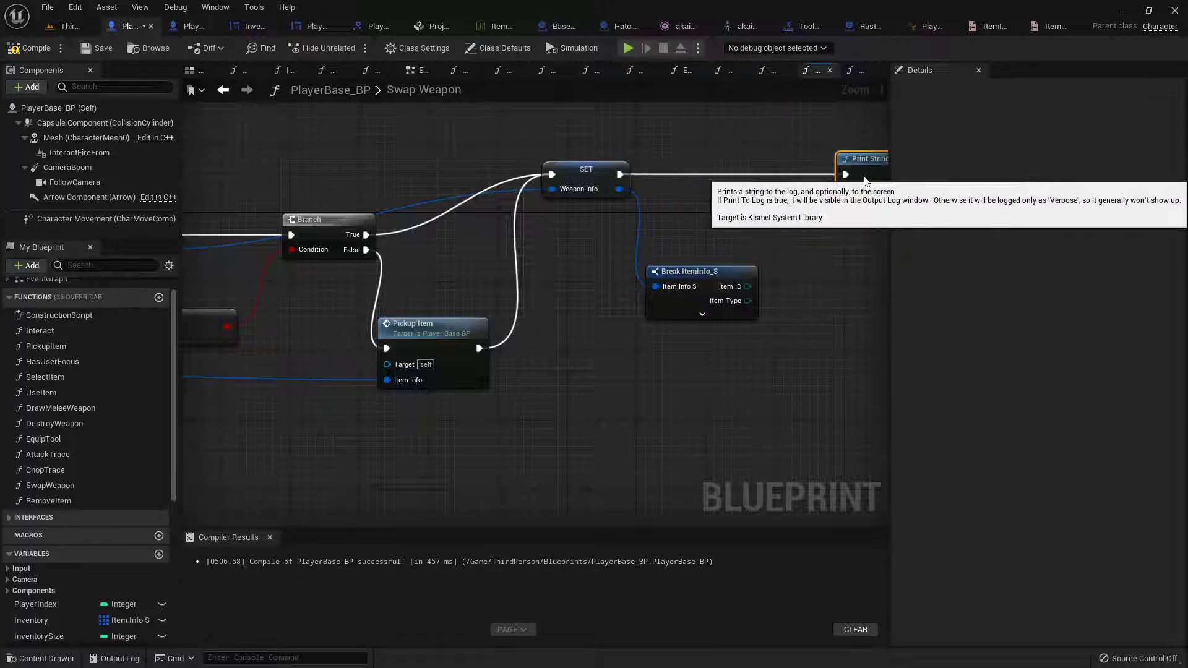
click(703, 313)
right_drag(800, 273, 610, 247)
drag(576, 289, 664, 164)
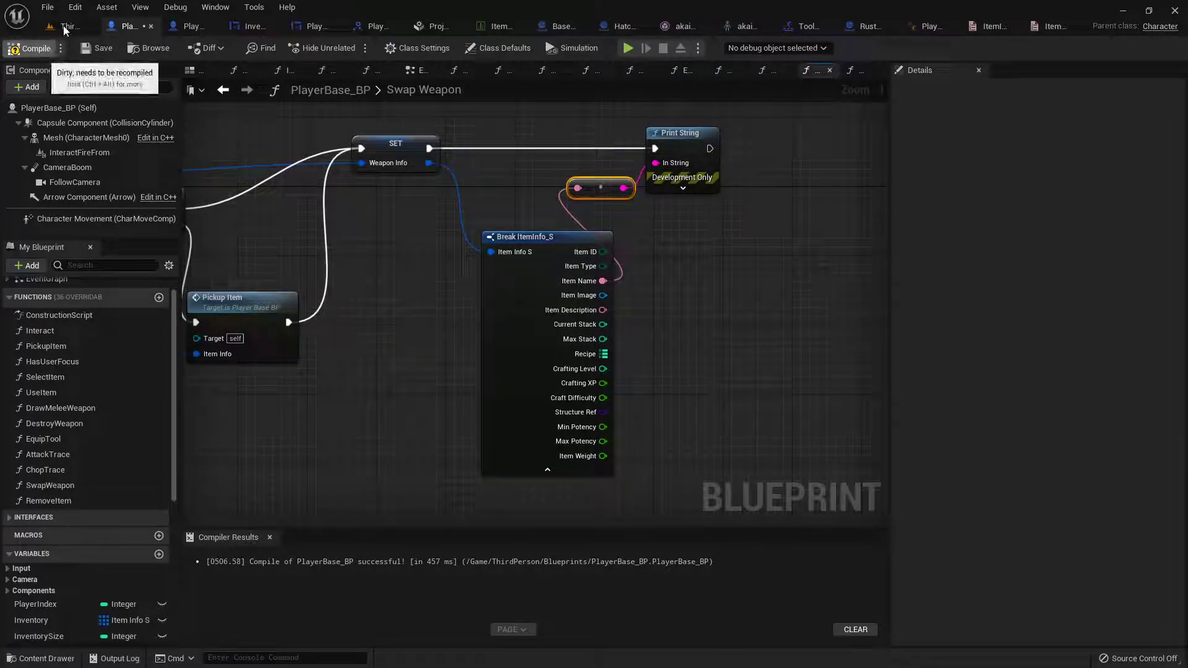
click(37, 48)
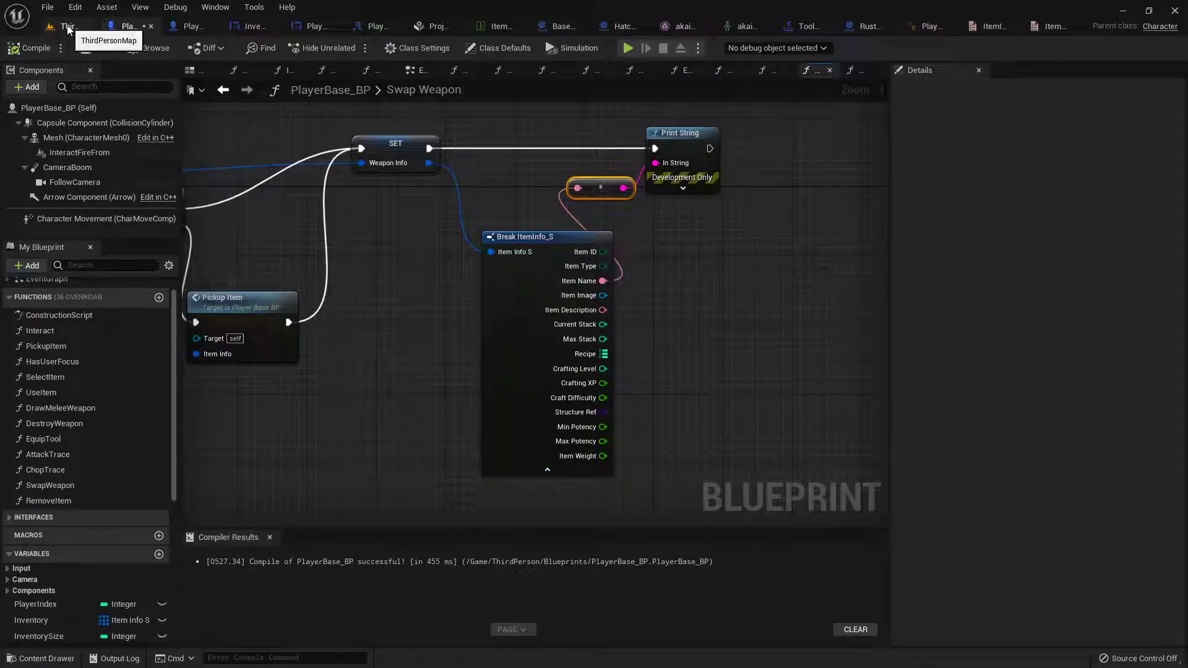
Open BaseWeaponStructure_BP from the level map's Interaction folder, show its 3D preview, and compile it.
click(66, 26)
mouse_move(617, 251)
right_down()
mouse_move(408, 272)
mouse_move(545, 278)
mouse_move(535, 282)
right_up()
key(w)
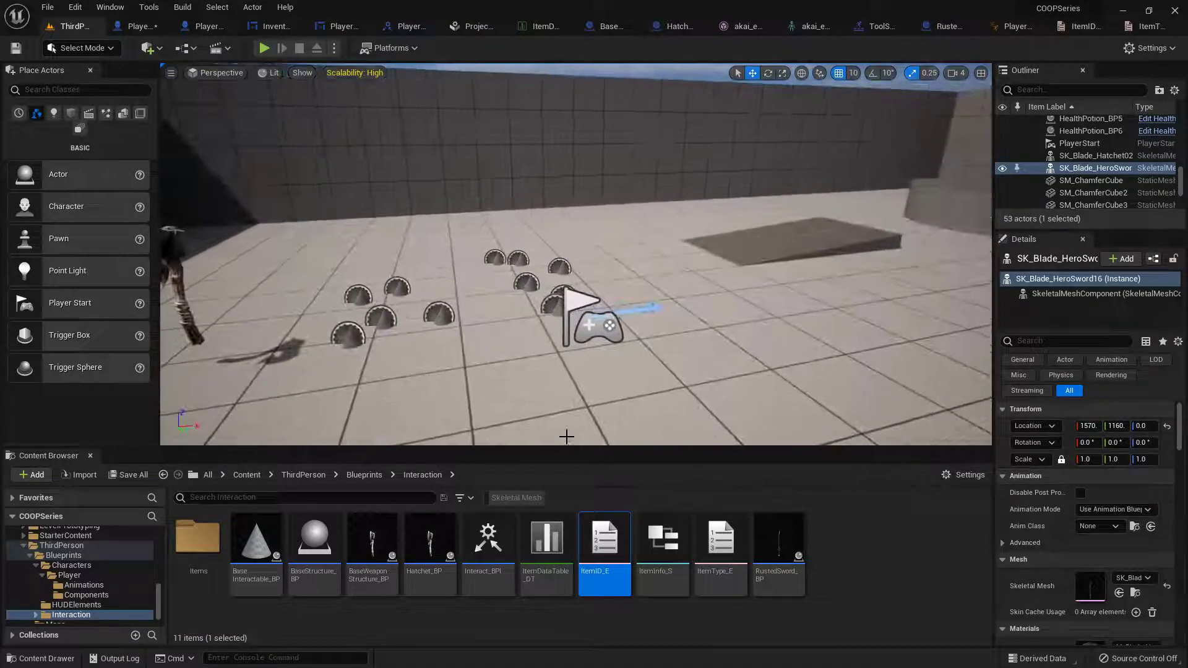
double_click(382, 539)
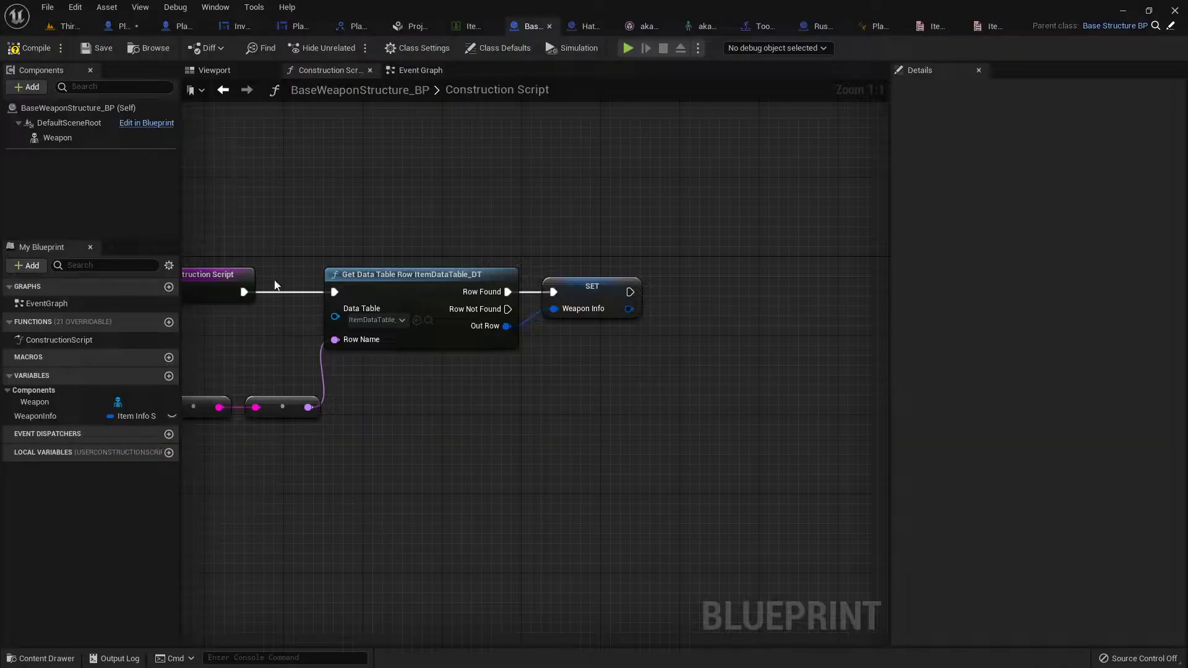
click(229, 71)
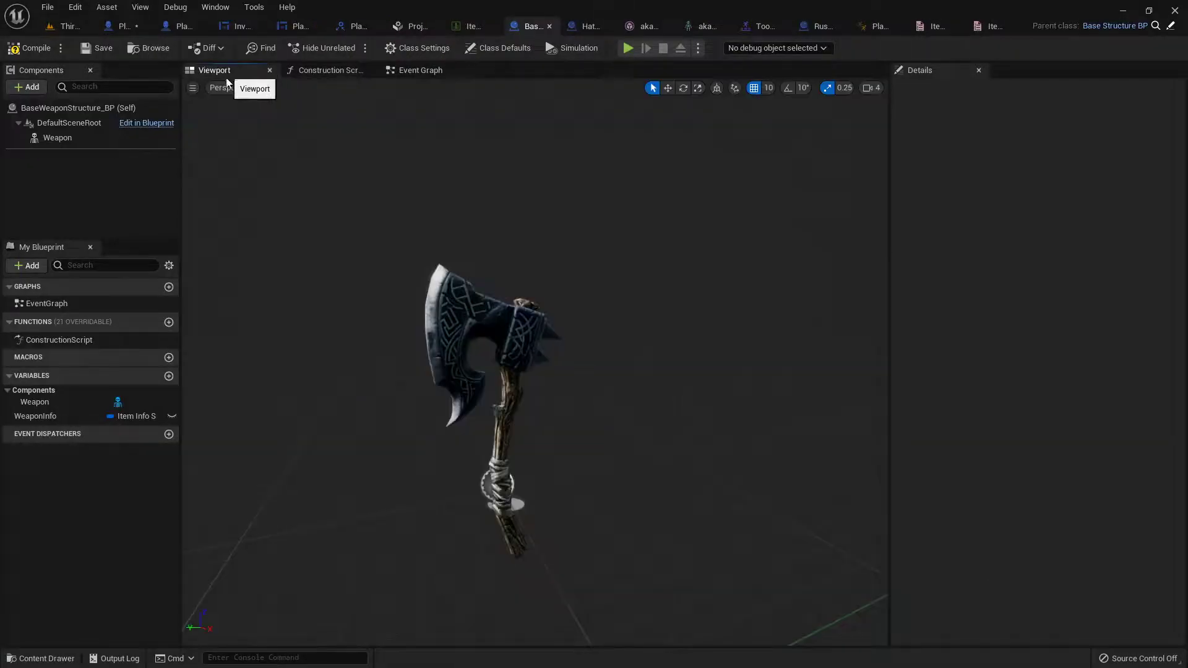
click(31, 49)
Add a Capsule Collision component under DefaultSceneRoot, keep the name Capsule, and raise it to a Z location of 10.0.
click(57, 127)
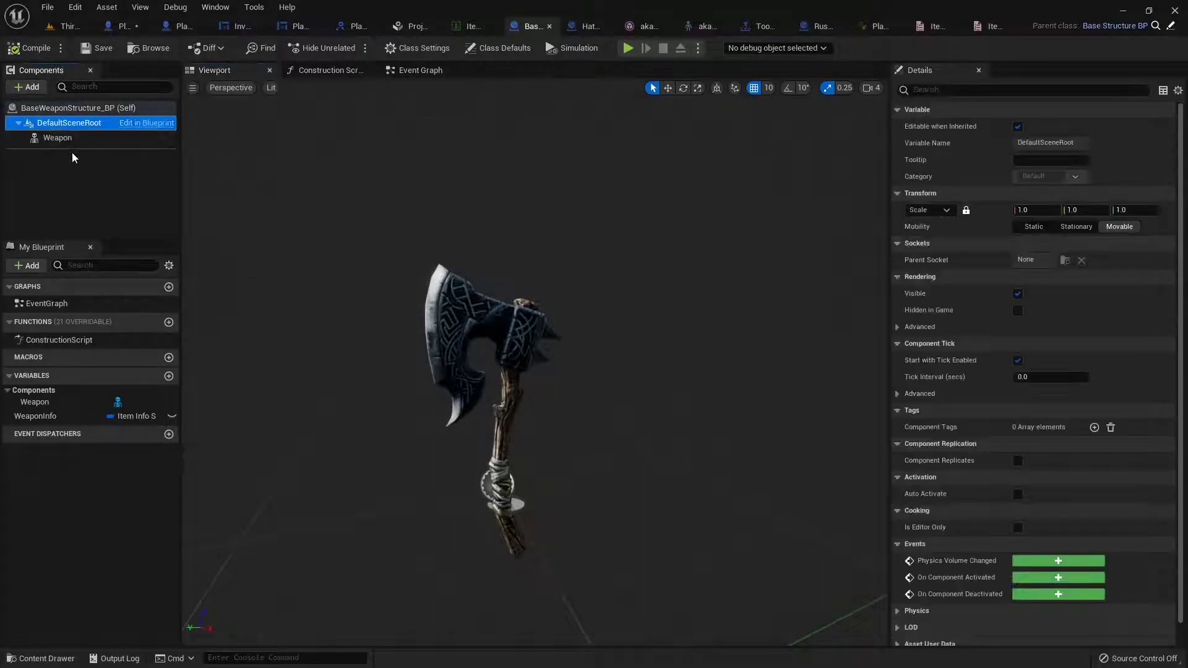
click(32, 87)
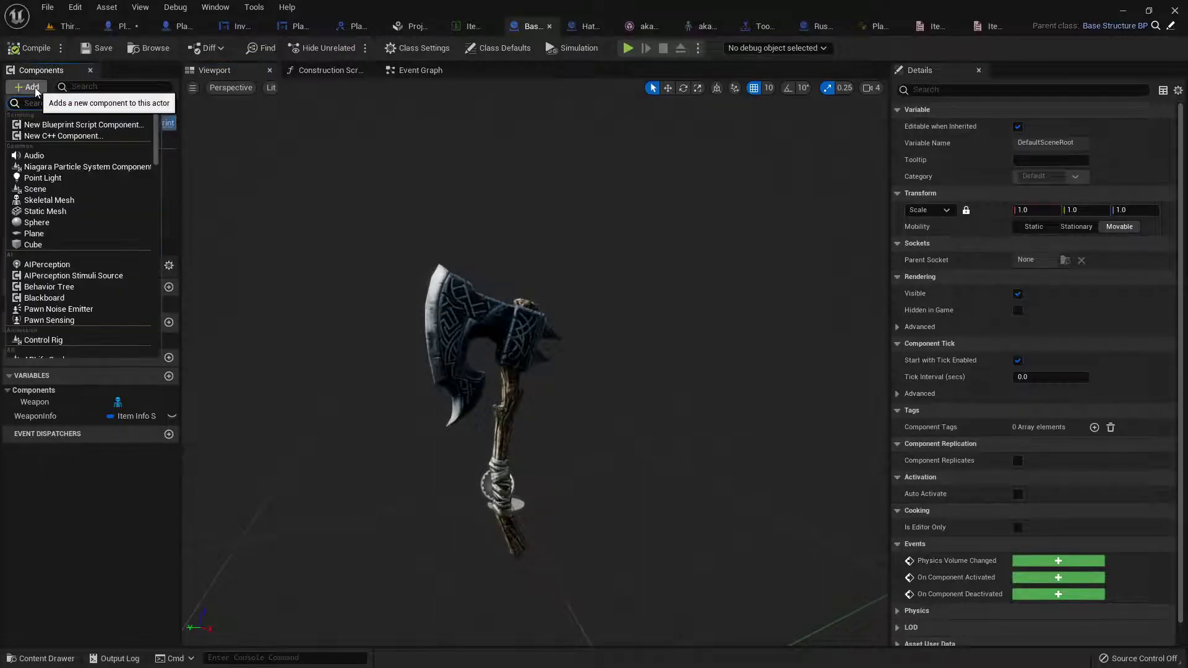
text(capsule)
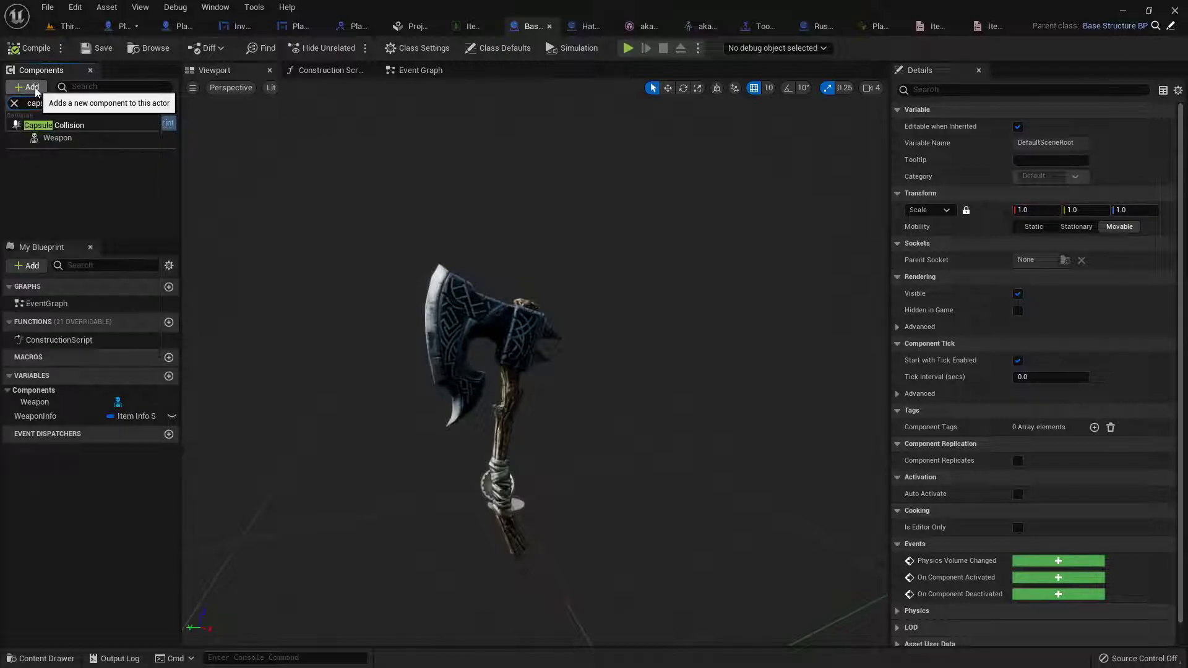
click(75, 125)
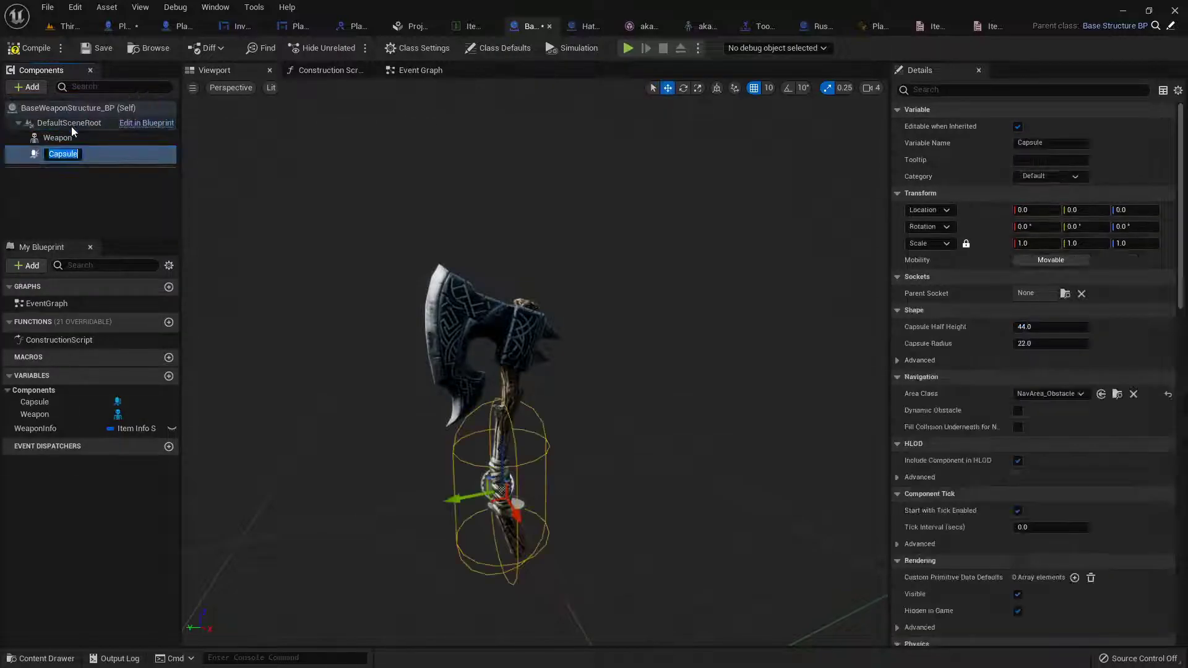
key(Return)
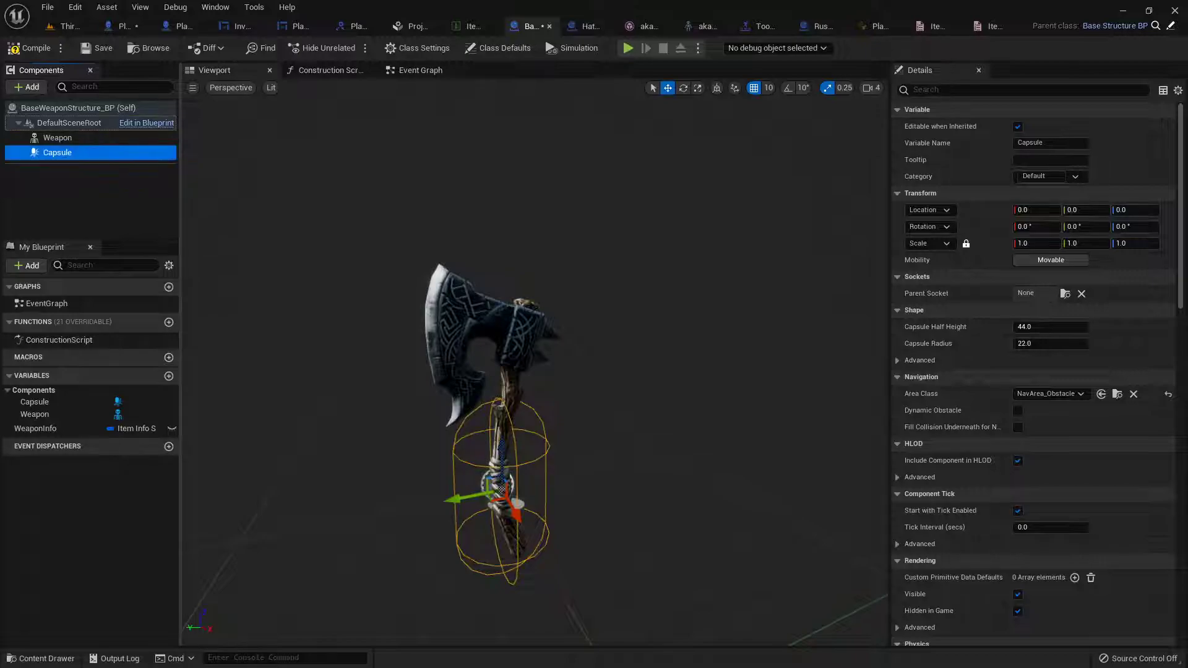
mouse_move(502, 445)
mouse_down()
mouse_move(500, 410)
mouse_move(501, 428)
mouse_up()
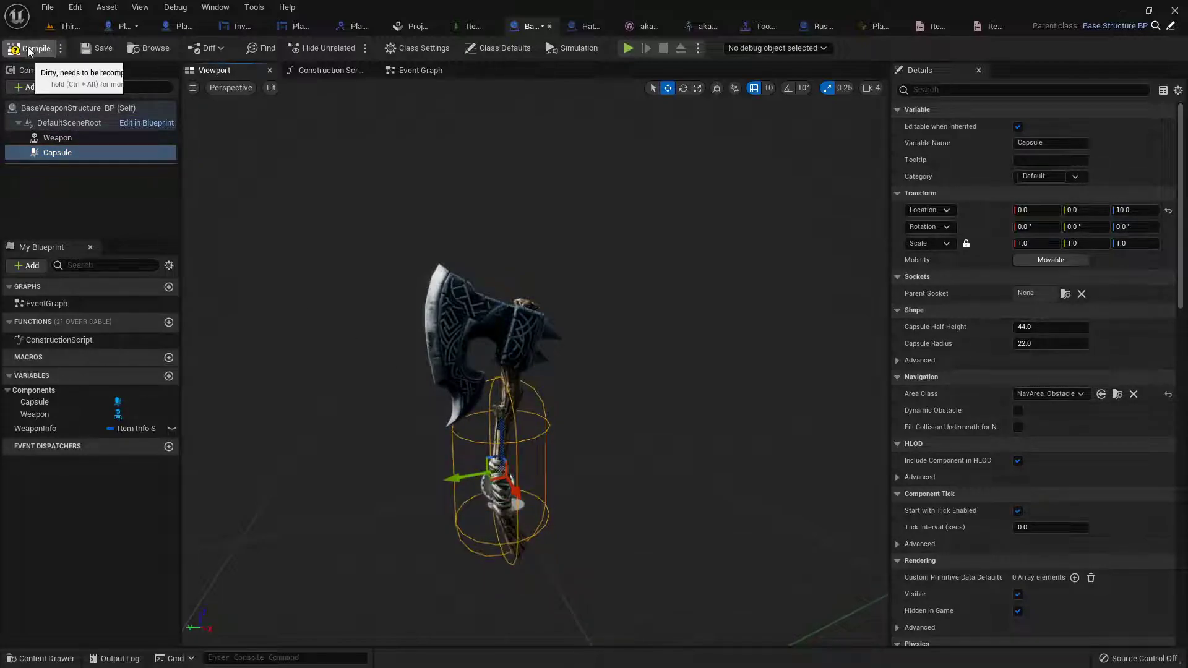
Set the capsule's collision preset to Custom and its object type to Interact, reviewing the response channels.
scroll(1102, 366, down, 7)
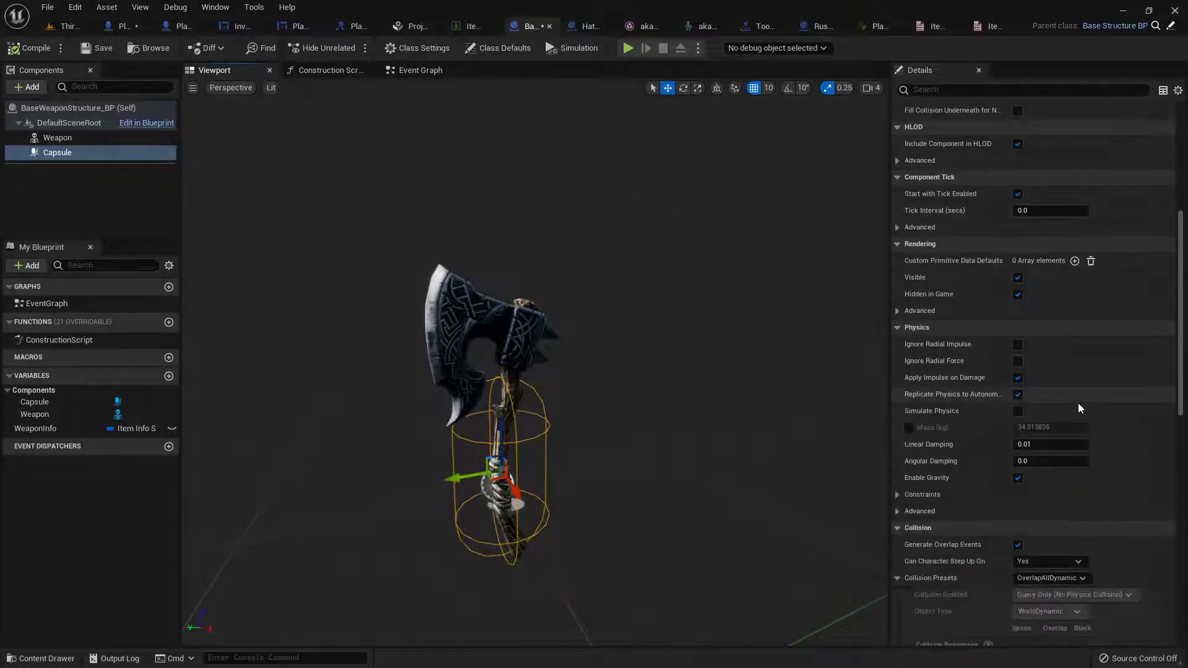
click(1029, 465)
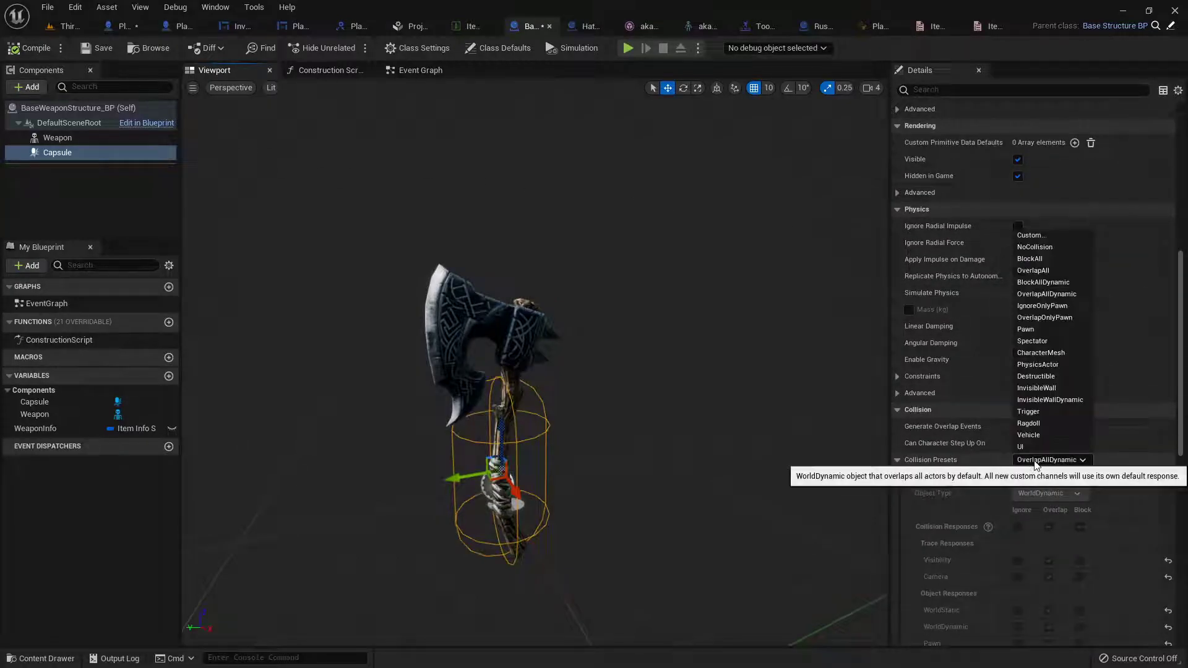
click(1042, 240)
scroll(1063, 496, down, 1)
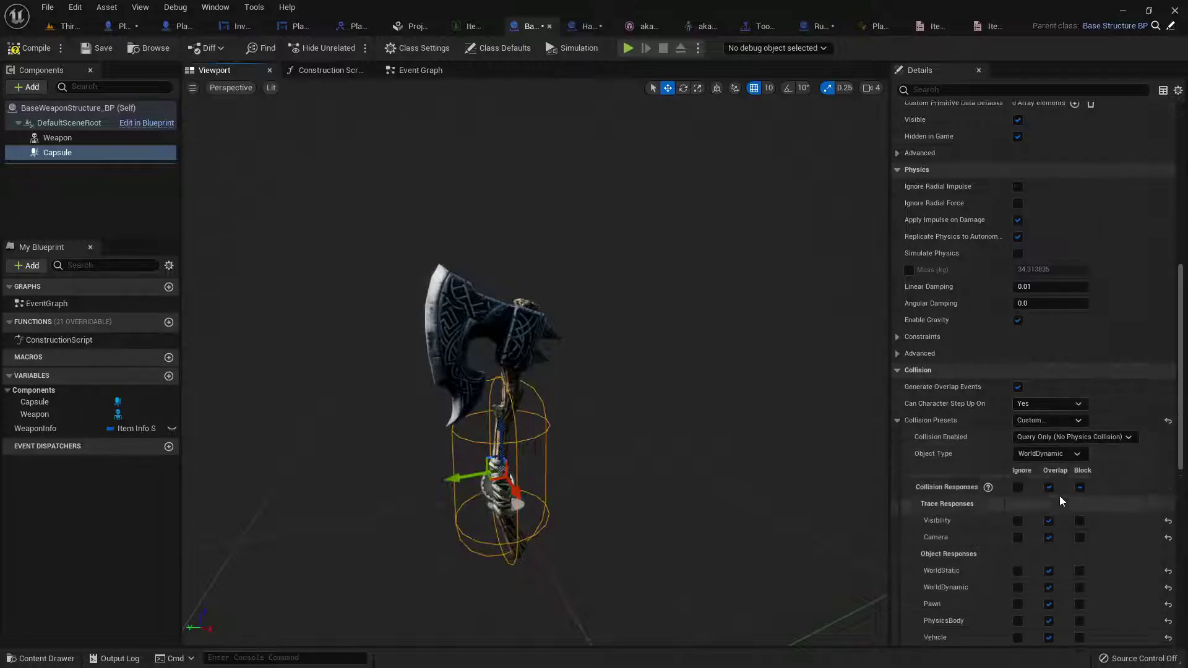
click(1048, 454)
click(1043, 537)
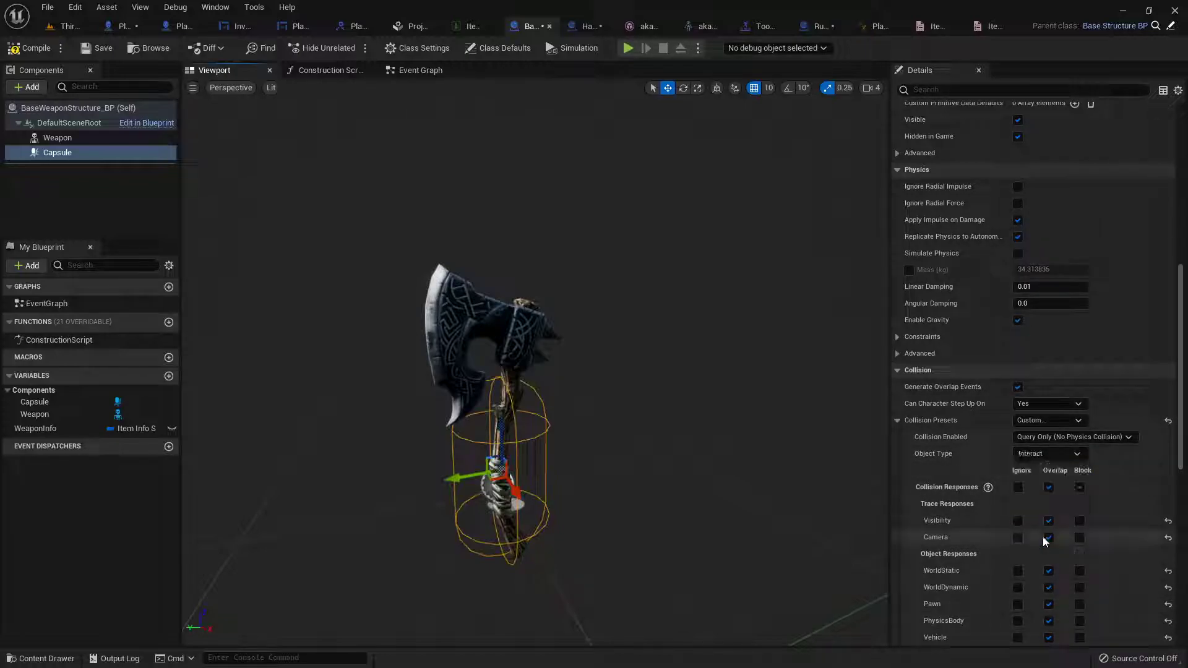
scroll(985, 460, down, 2)
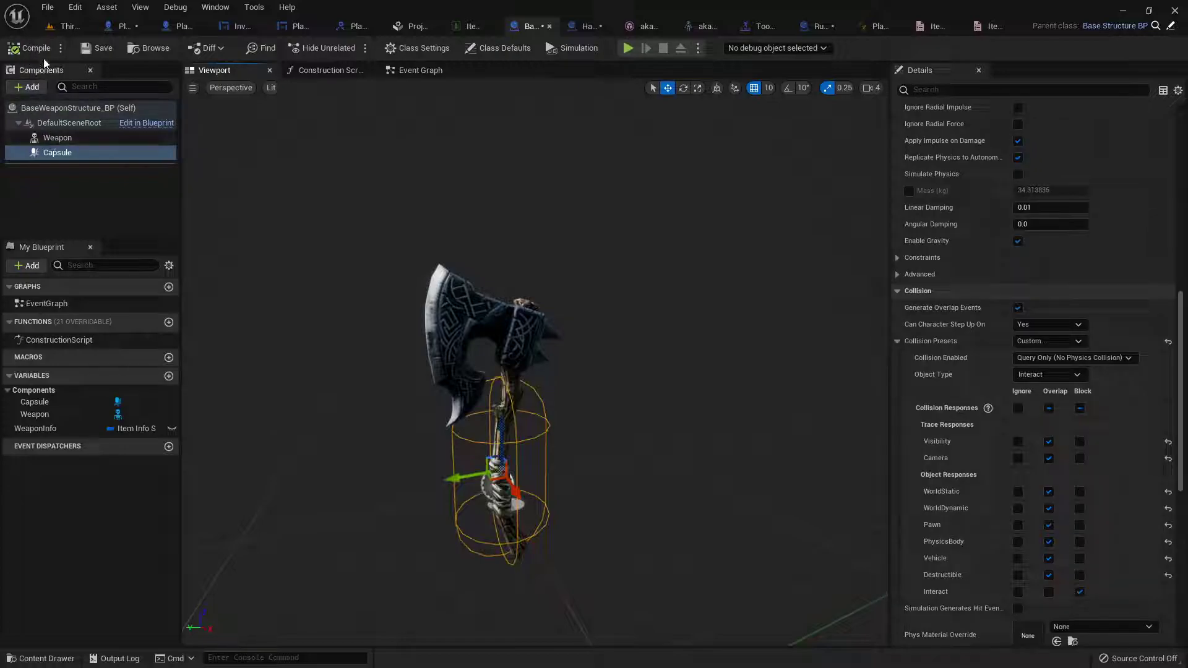
Implement the Interact BPI interface in BaseWeaponStructure_BP's class settings and compile the blueprint.
click(418, 70)
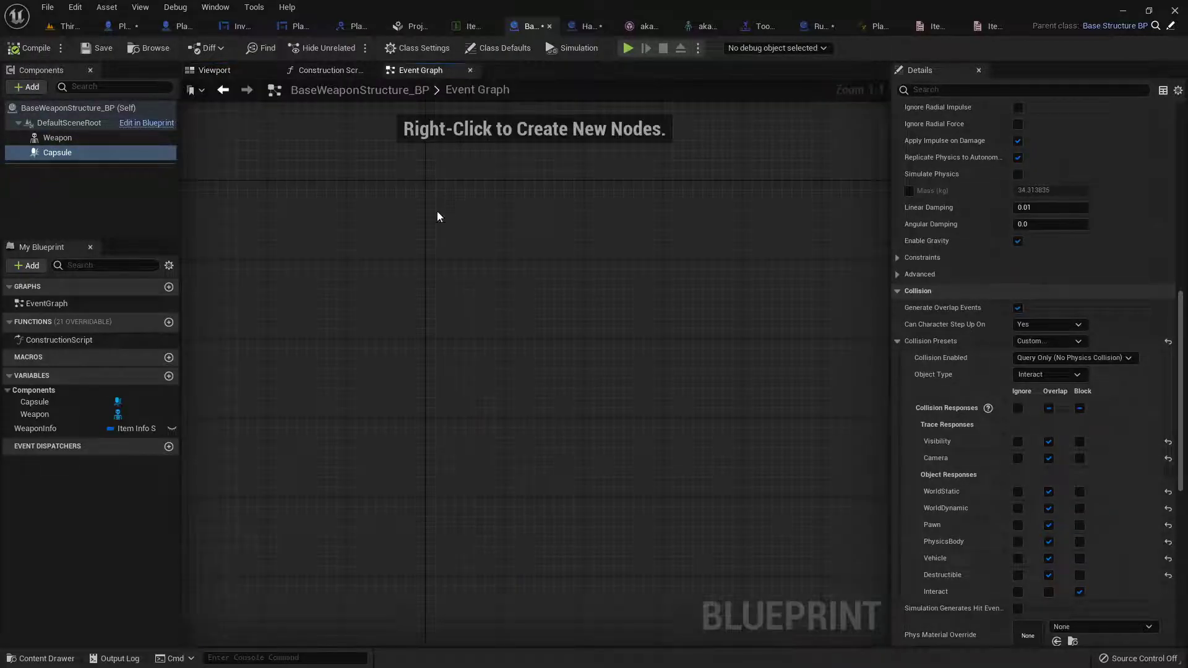
click(417, 47)
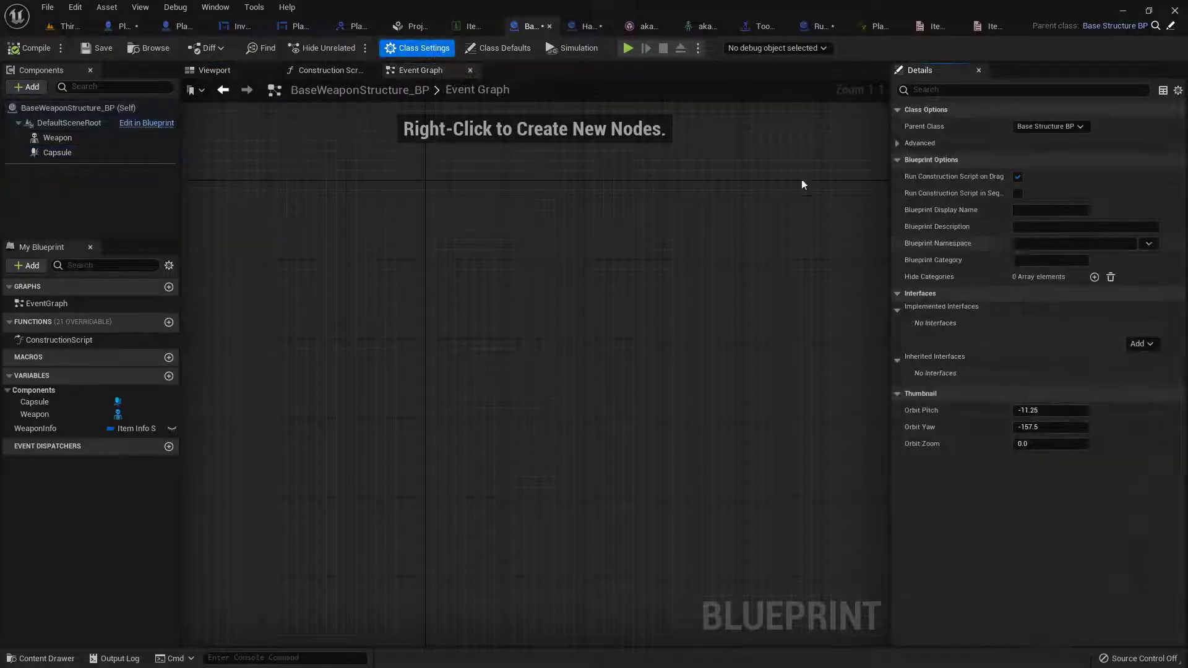
click(1144, 345)
text(interact)
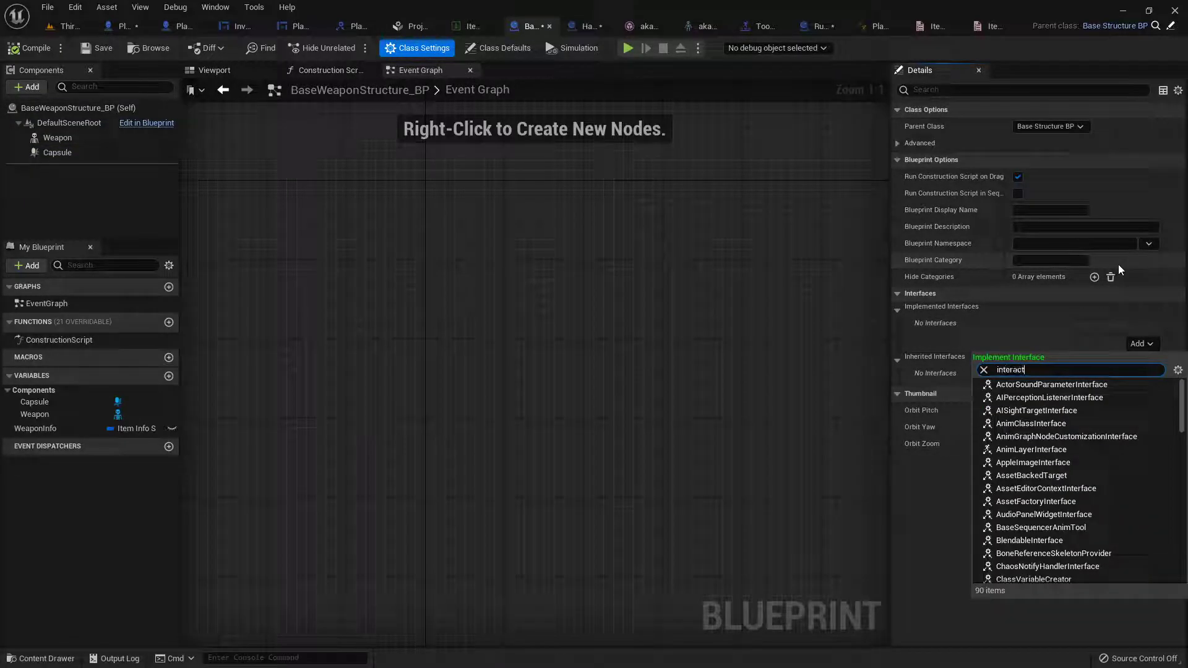
click(1018, 410)
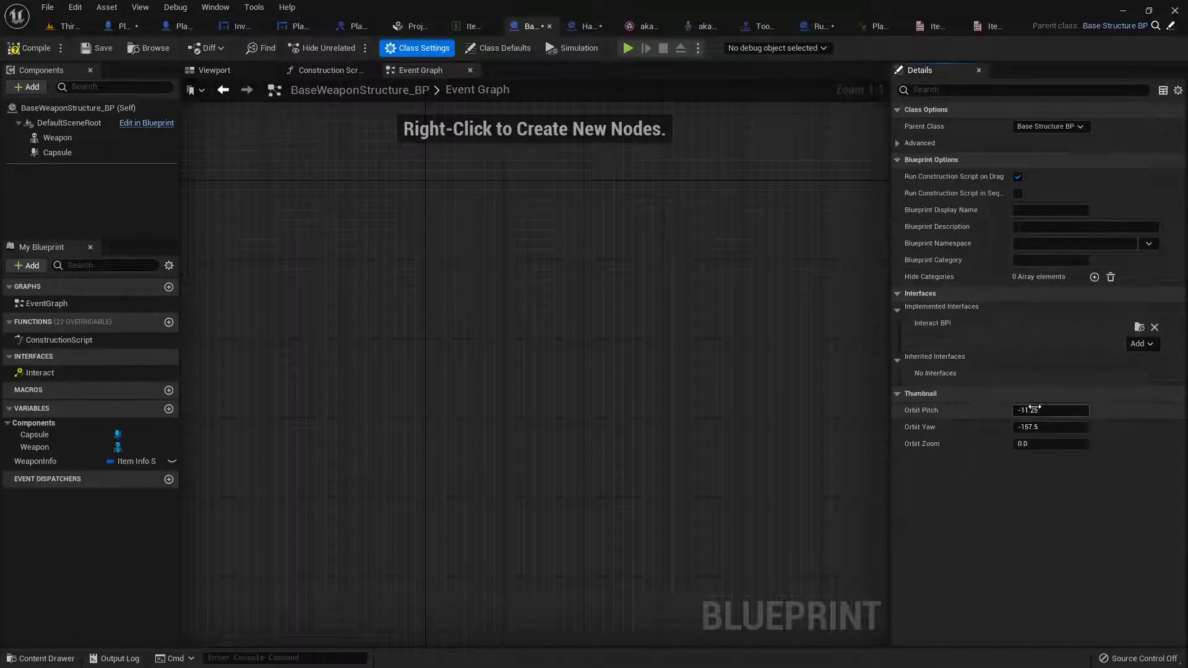
click(32, 48)
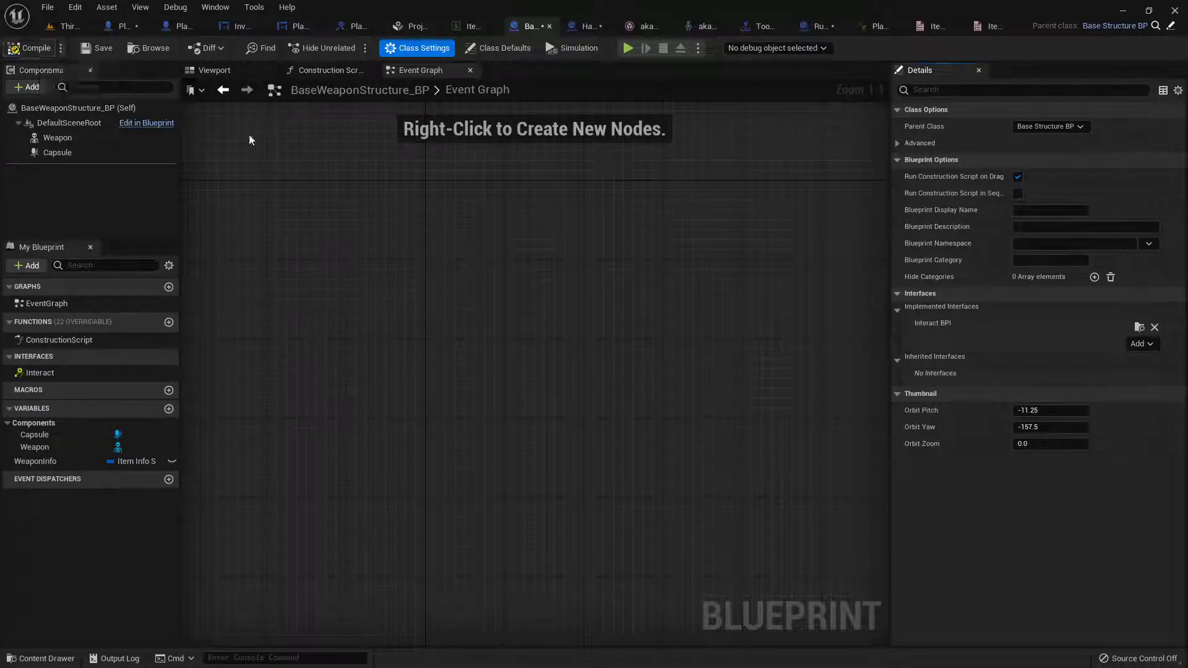
Add an Event Interact node and feed its Player Index into a new Get Player Character node.
right_click(352, 217)
text(event interact)
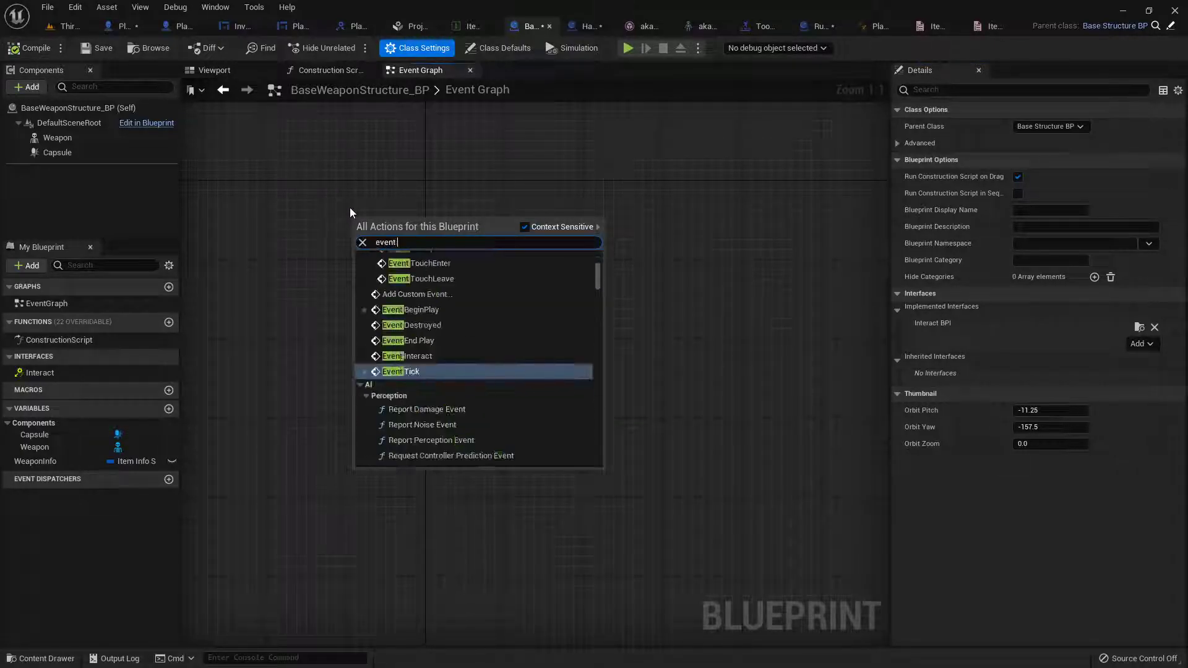
key(Return)
right_drag(519, 247, 488, 252)
drag(398, 282, 454, 319)
text(get)
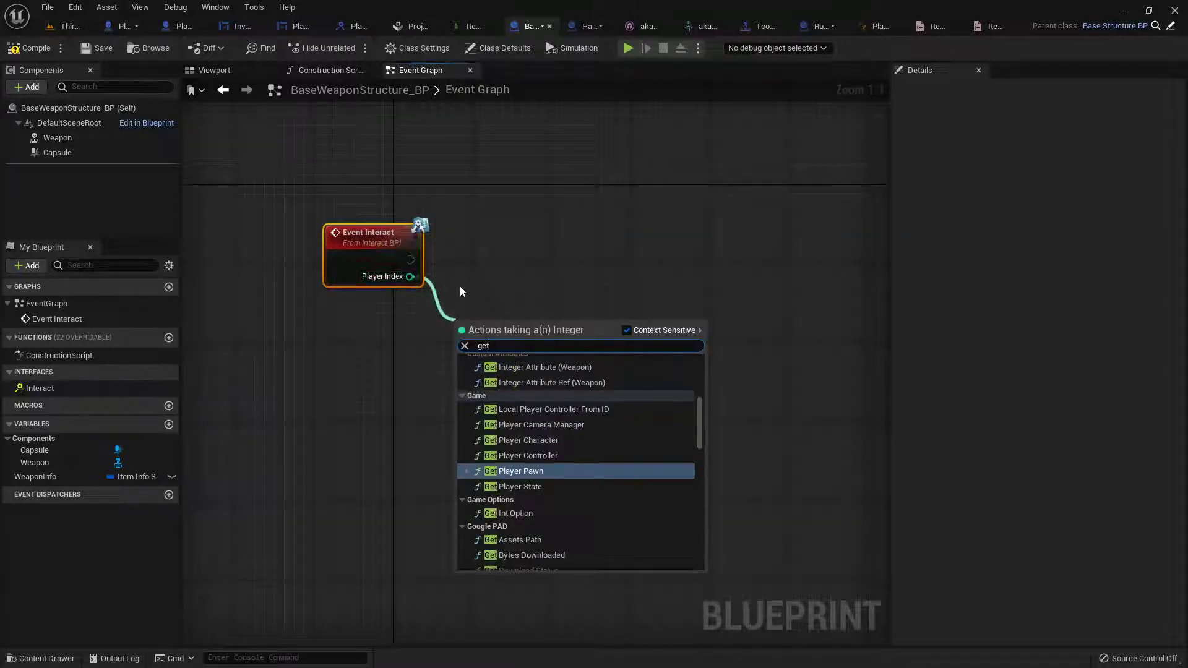
click(549, 440)
right_drag(544, 351, 448, 353)
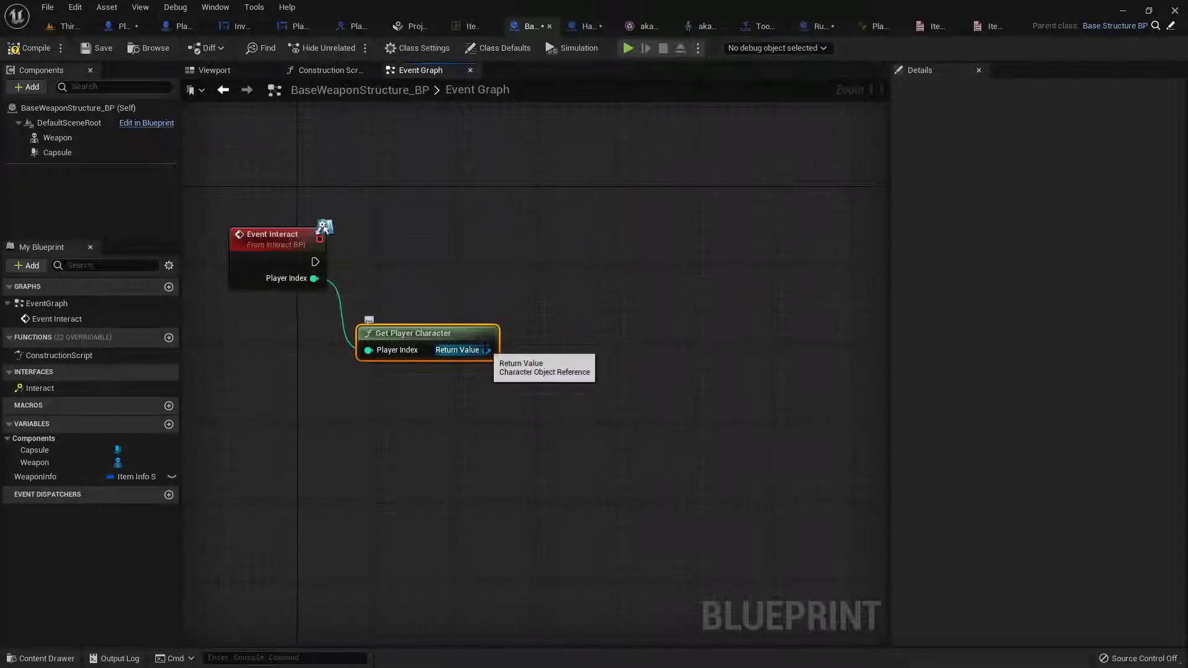
Call the Pickup message on the player character from Event Interact, passing the WeaponInfo variable as Item Info.
drag(487, 350, 544, 311)
text(pickup)
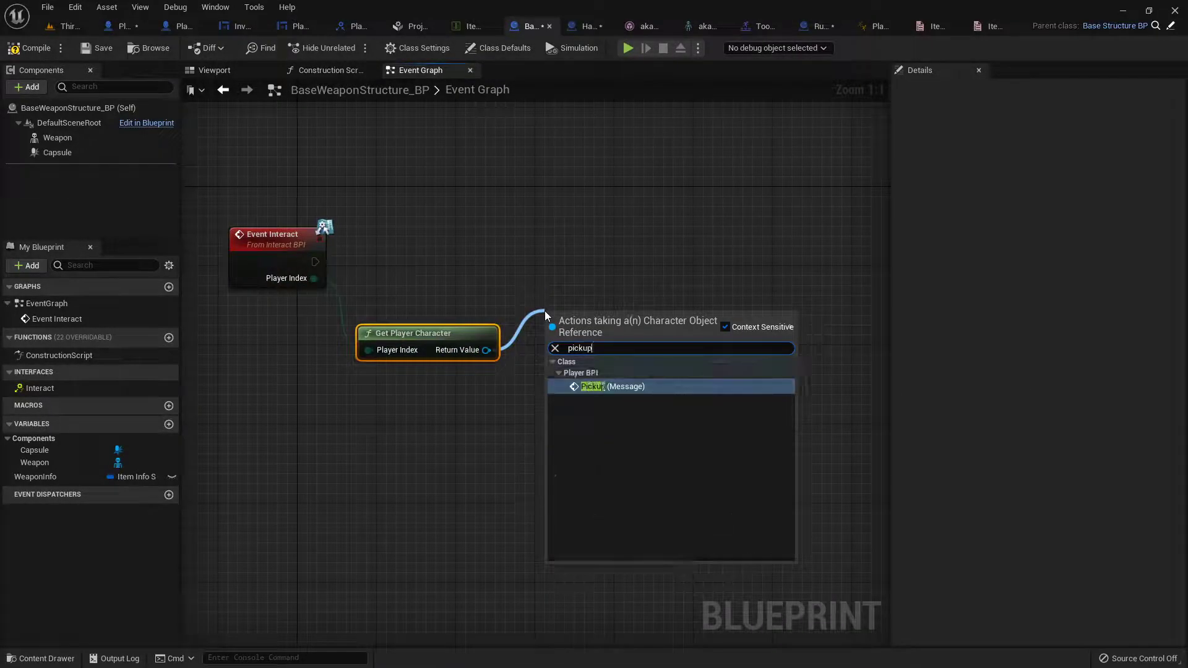
click(618, 388)
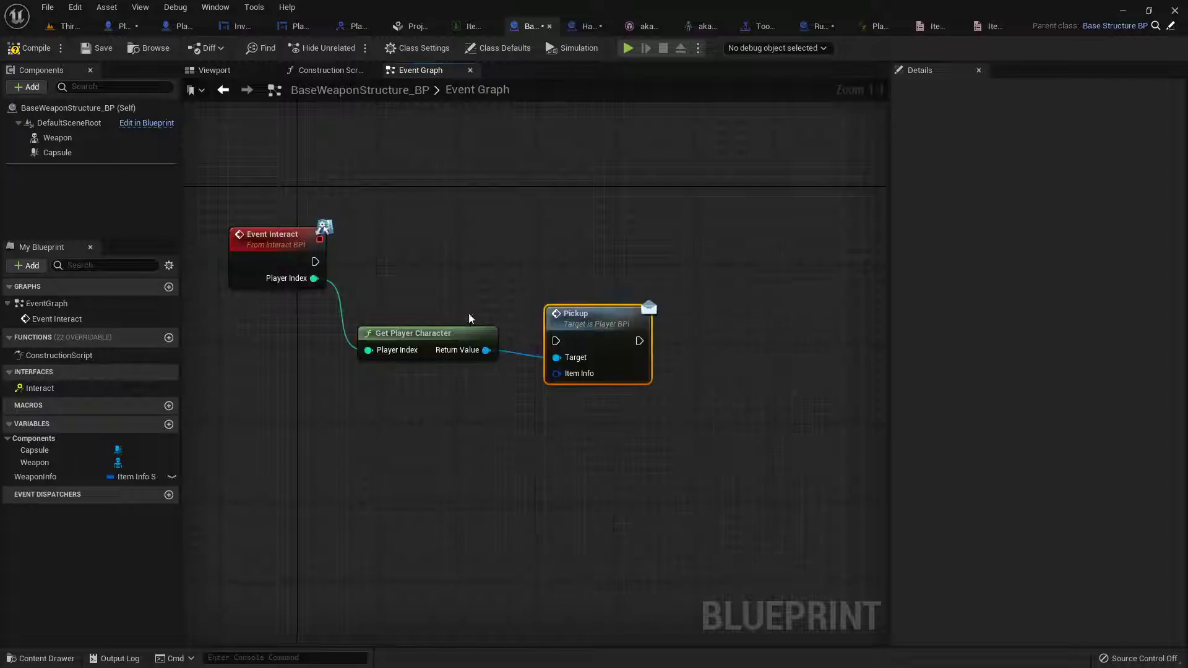
drag(314, 262, 593, 245)
drag(62, 476, 568, 296)
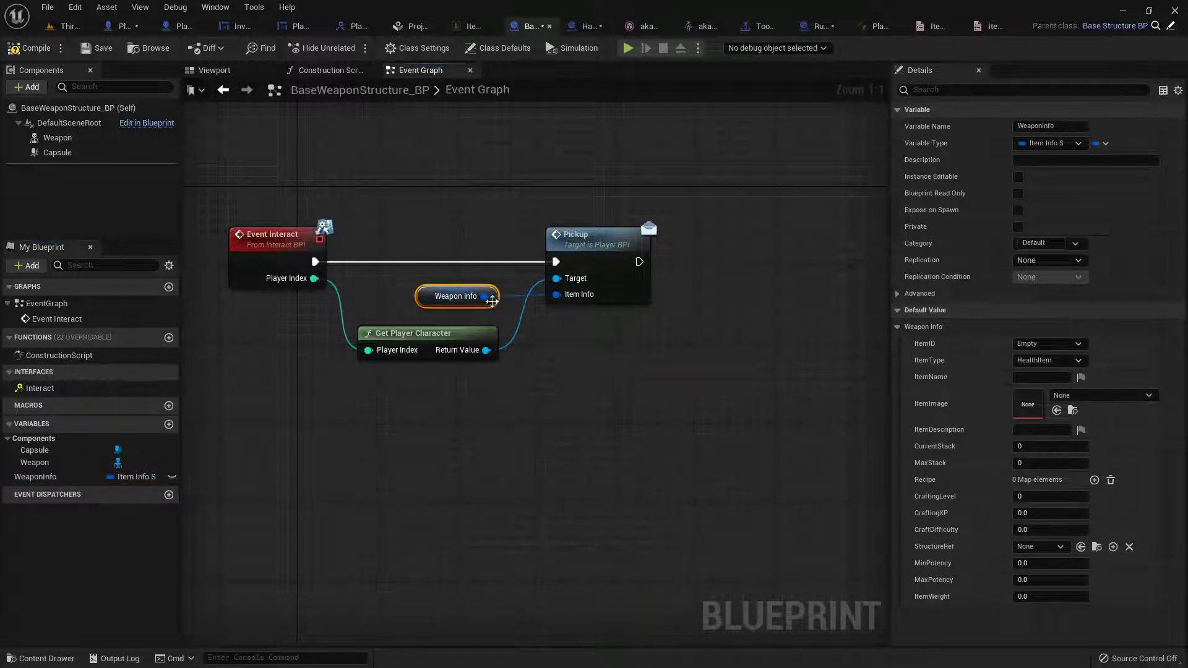
Add a Destroy Actor node targeting self after Pickup and straighten its execution wire.
right_click(684, 246)
text(destroy)
key(Return)
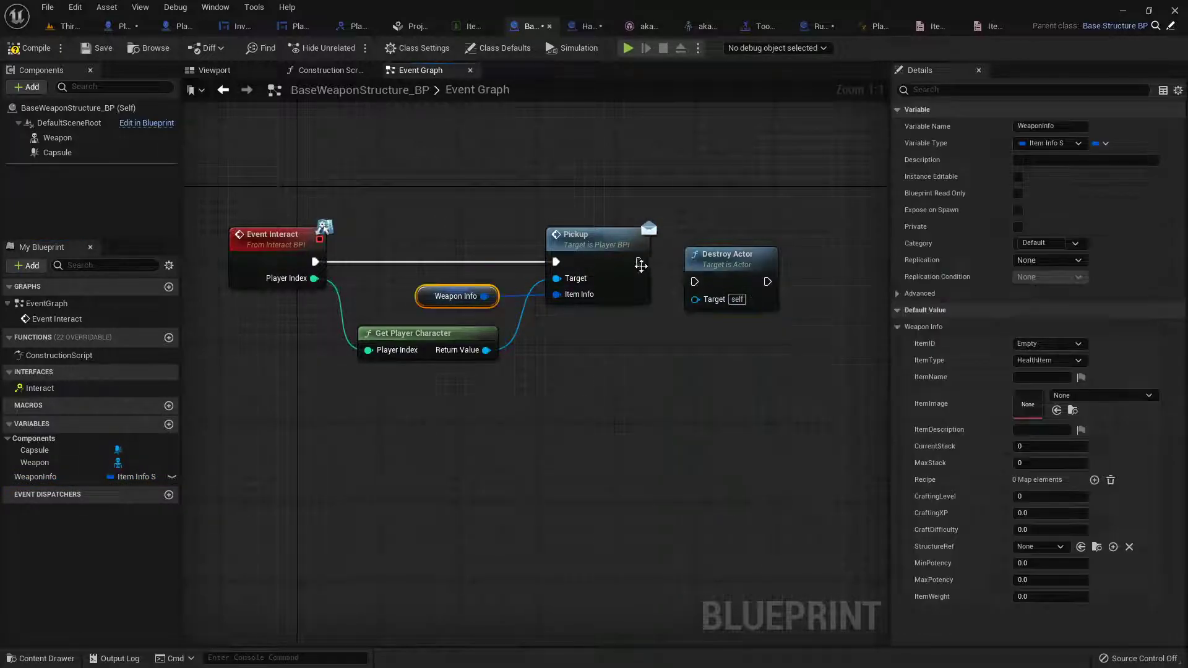
drag(639, 262, 695, 282)
click(726, 251)
key(q)
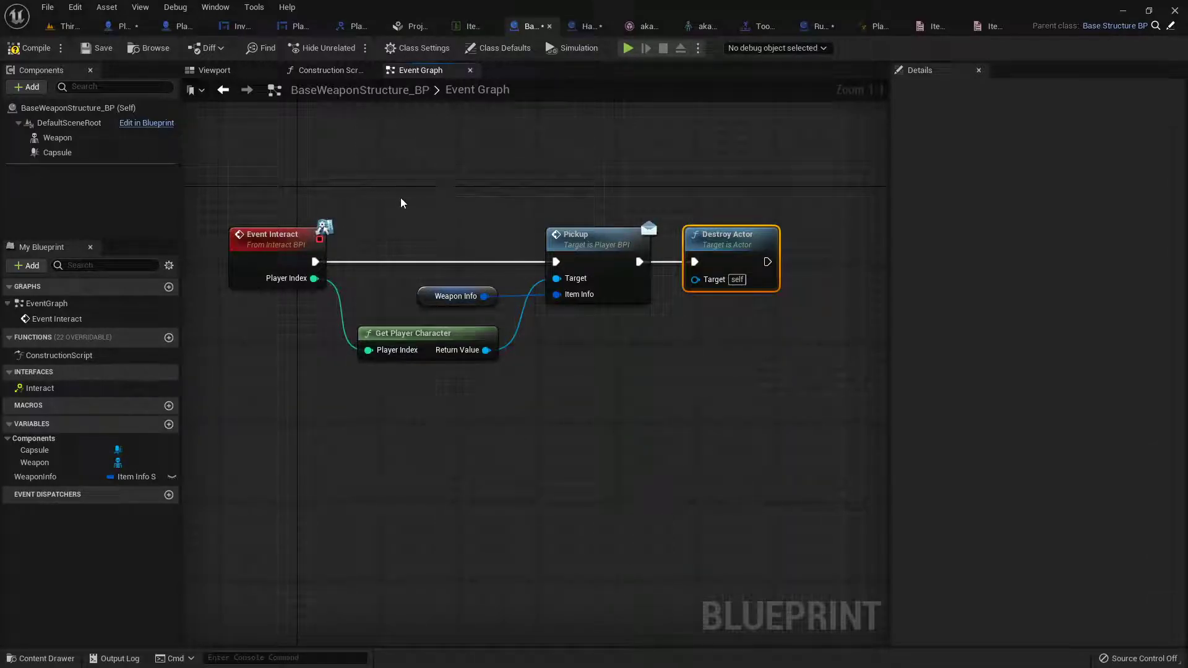
Add the Check Inventory Space message on the player character and insert it between Event Interact and Pickup.
drag(486, 350, 535, 413)
text(ha)
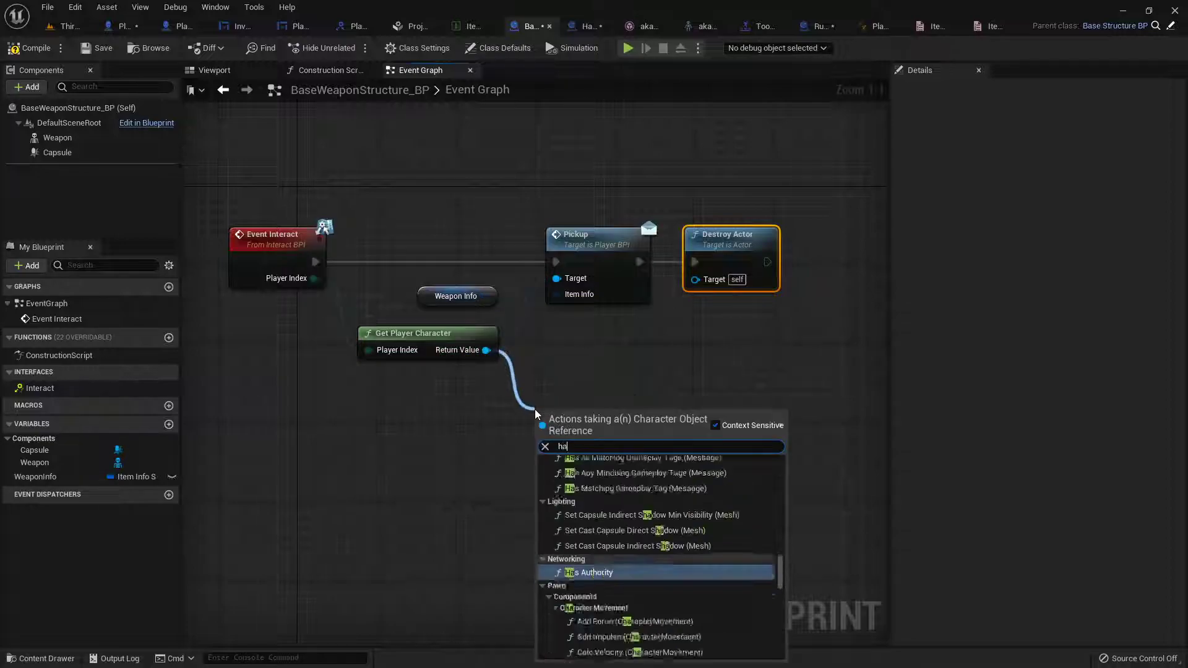
text(s s)
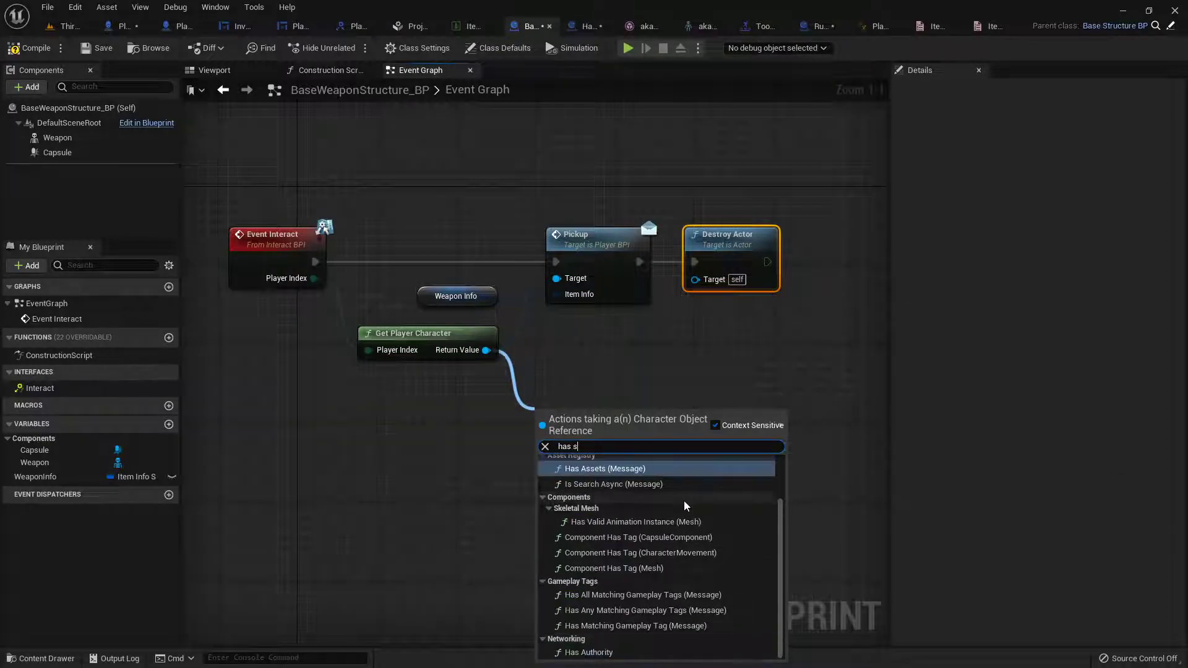
text(p)
key(BackSpace)
key(BackSpace)
text(inve)
key(BackSpace)
key(BackSpace)
key(BackSpace)
key(BackSpace)
key(BackSpace)
key(BackSpace)
key(BackSpace)
key(BackSpace)
text(check)
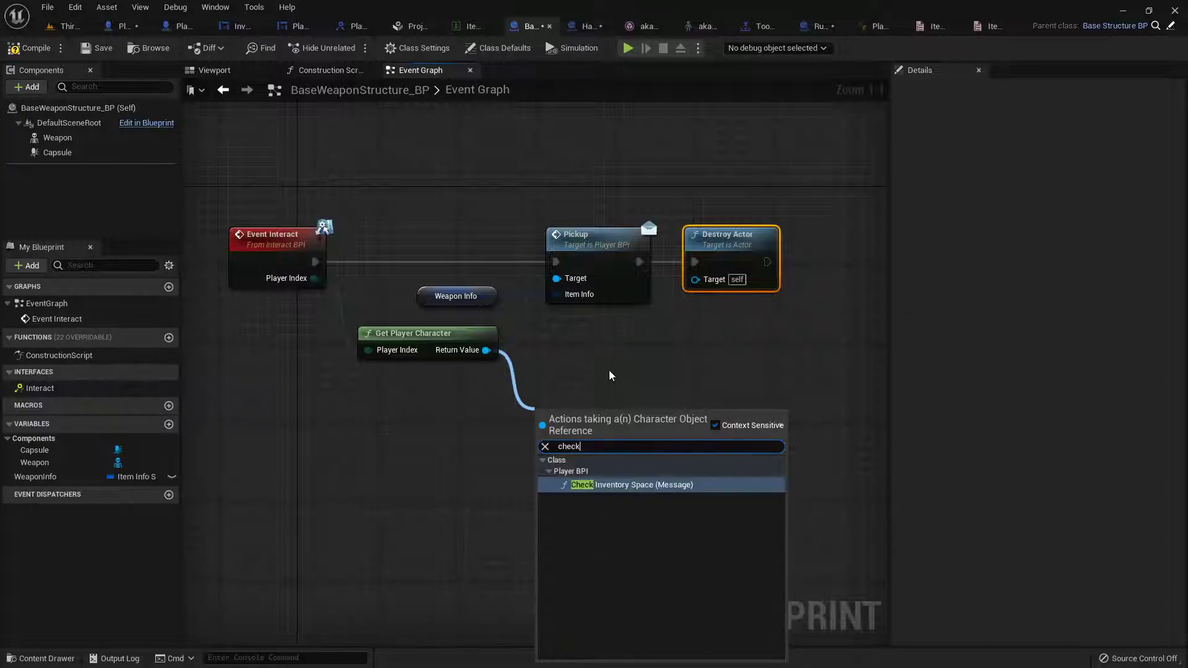
key(Return)
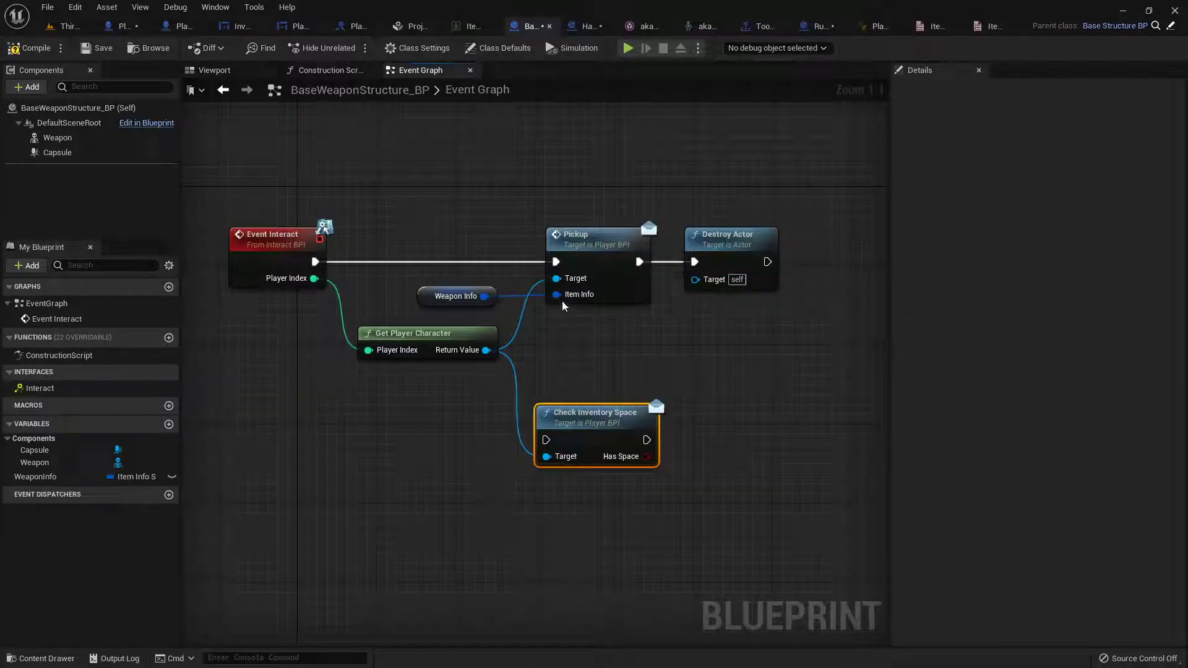
drag(761, 160, 560, 255)
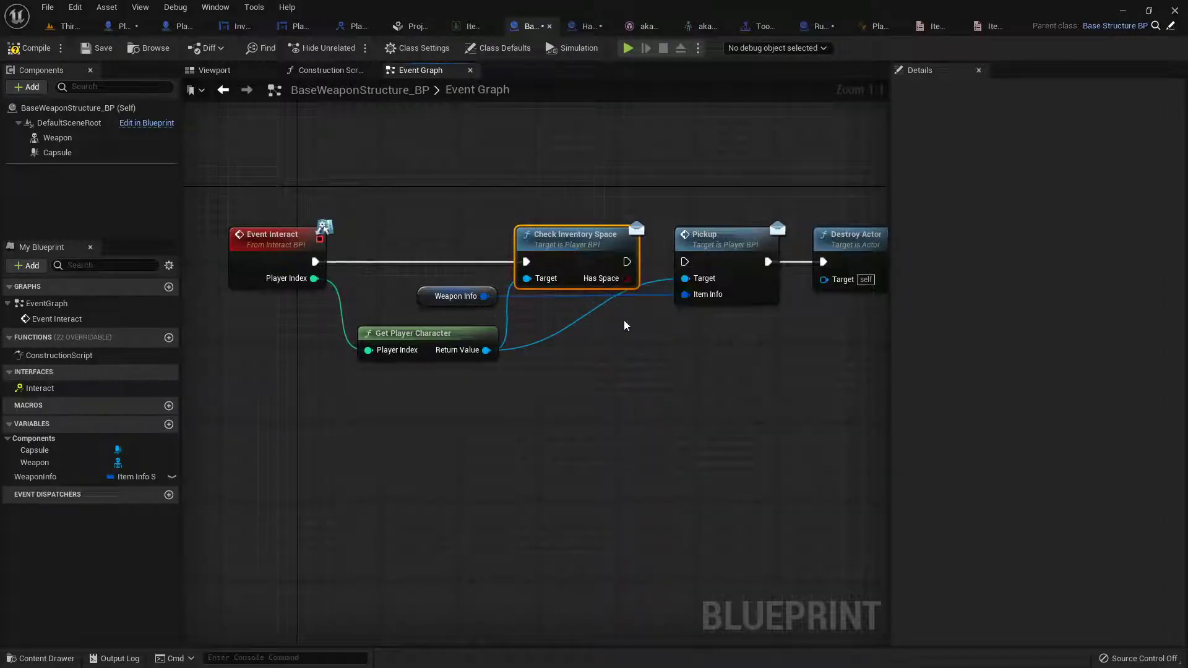
Insert a Branch after Check Inventory Space, with Has Space as its condition and its True output running Pickup.
right_drag(634, 336, 498, 347)
key(b)
click(503, 358)
drag(734, 208, 691, 252)
drag(490, 272, 513, 382)
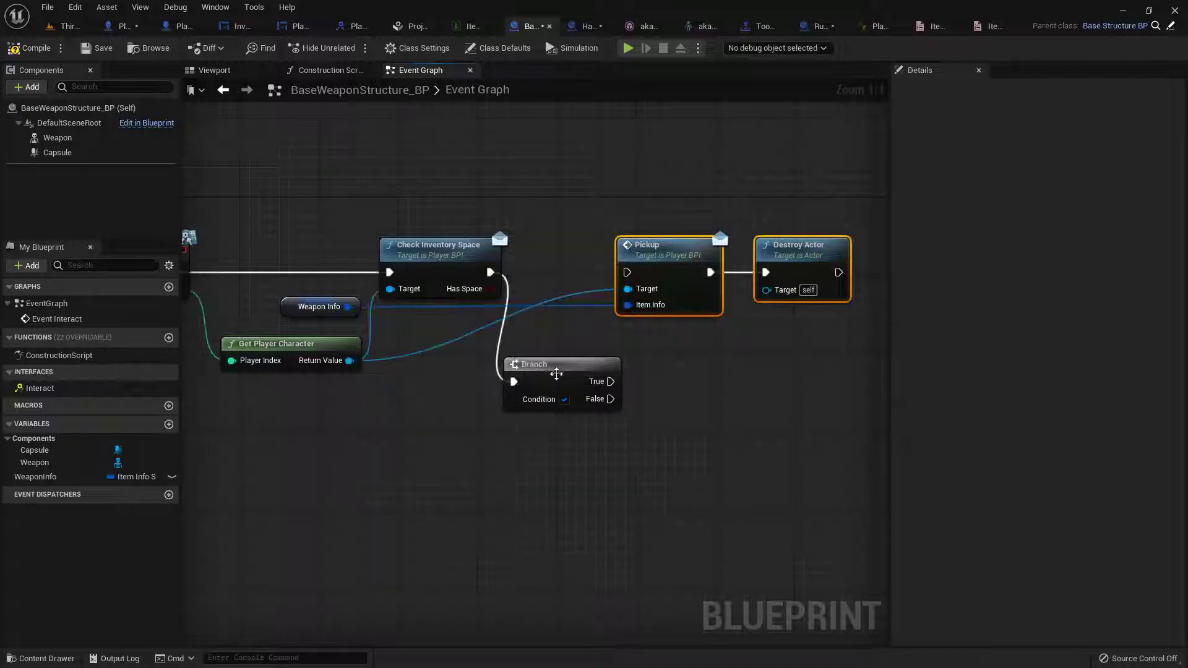
drag(637, 271, 727, 281)
drag(545, 365, 578, 256)
drag(489, 289, 548, 289)
drag(632, 272, 715, 282)
click(706, 238)
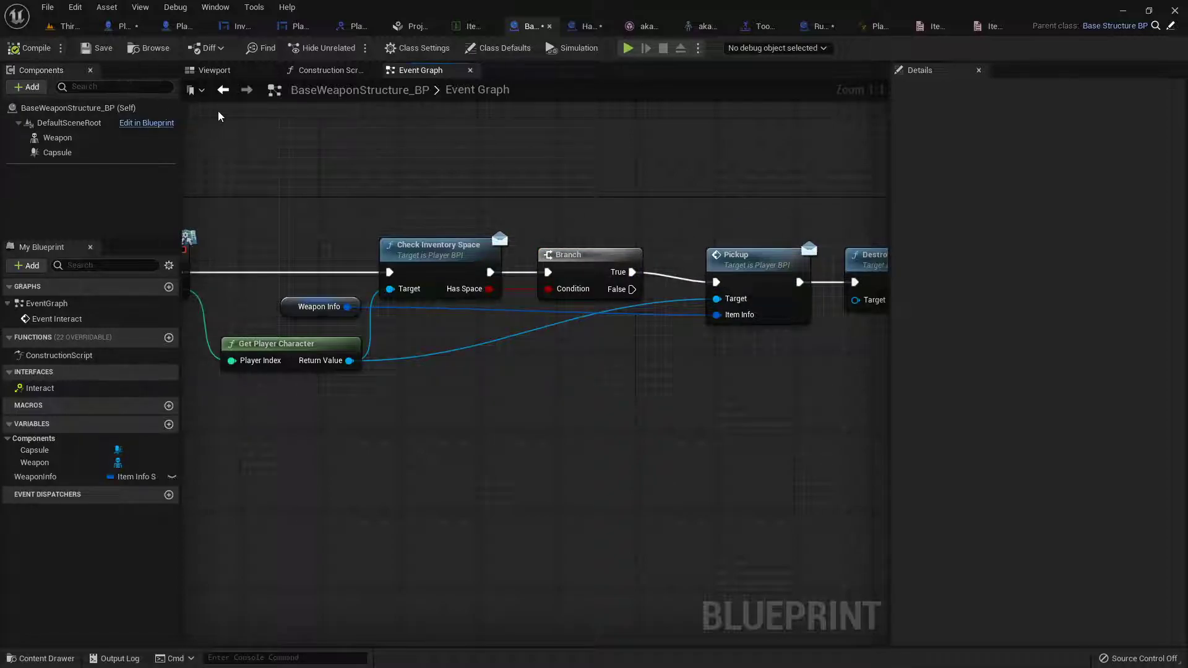
scroll(391, 162, down, 1)
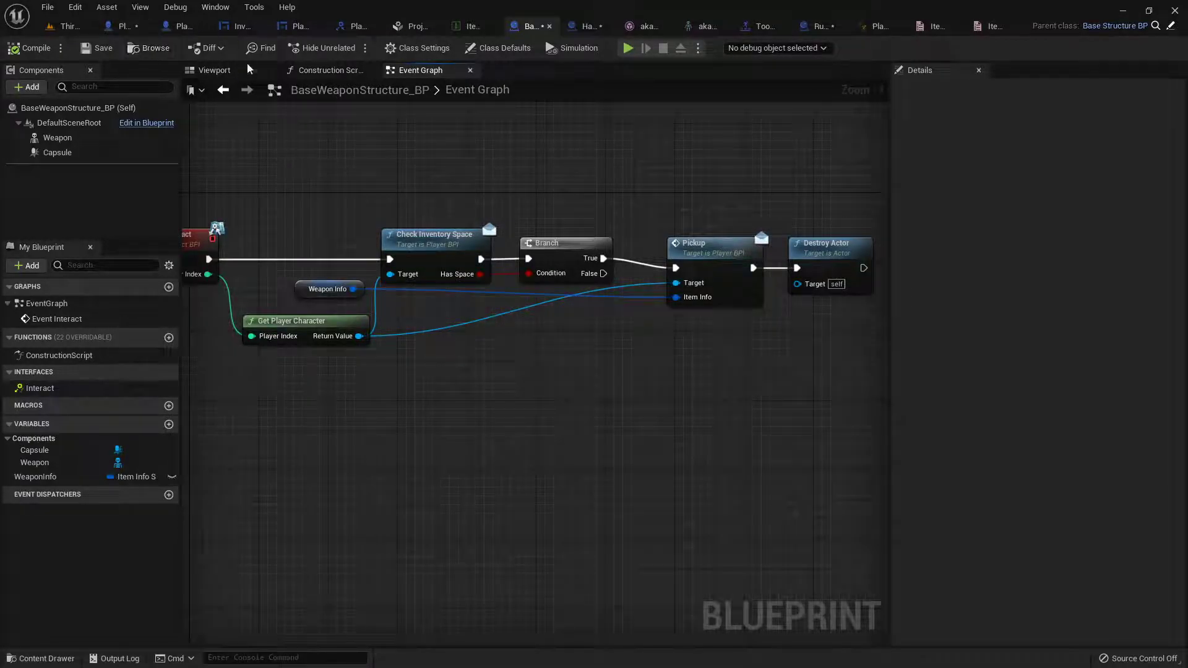
Place one Hatchet_BP and one RustedSword_BP in the level in front of the health potions.
click(67, 28)
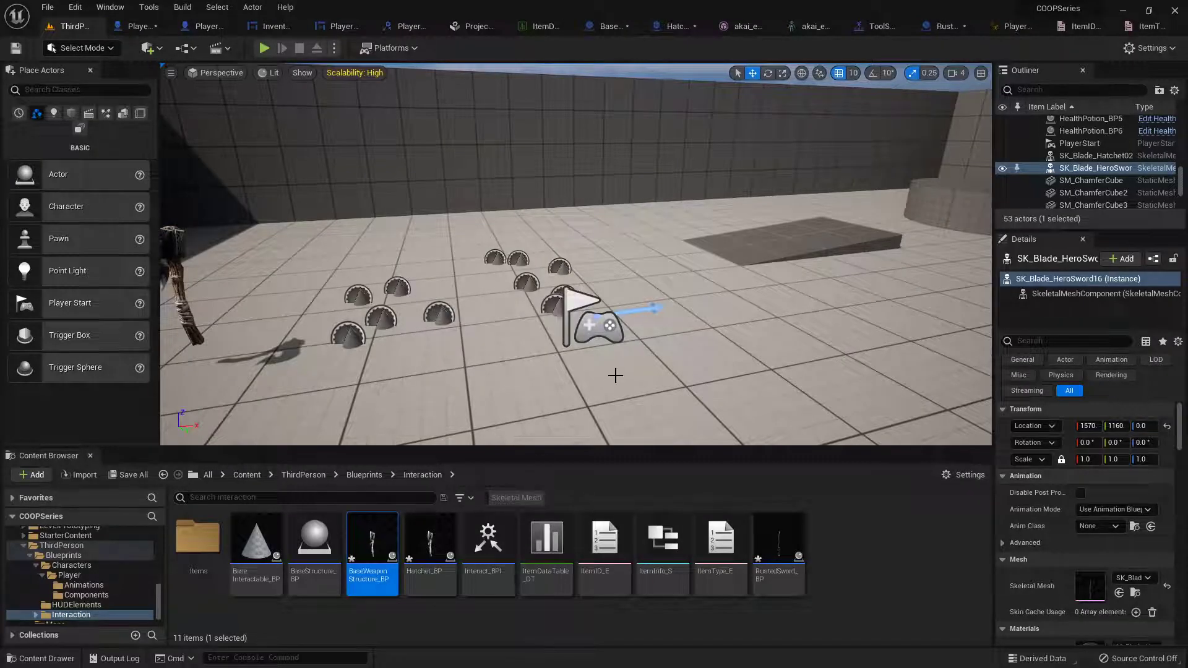
mouse_move(430, 538)
mouse_down()
mouse_move(448, 377)
mouse_move(418, 390)
mouse_up()
drag(784, 536, 522, 391)
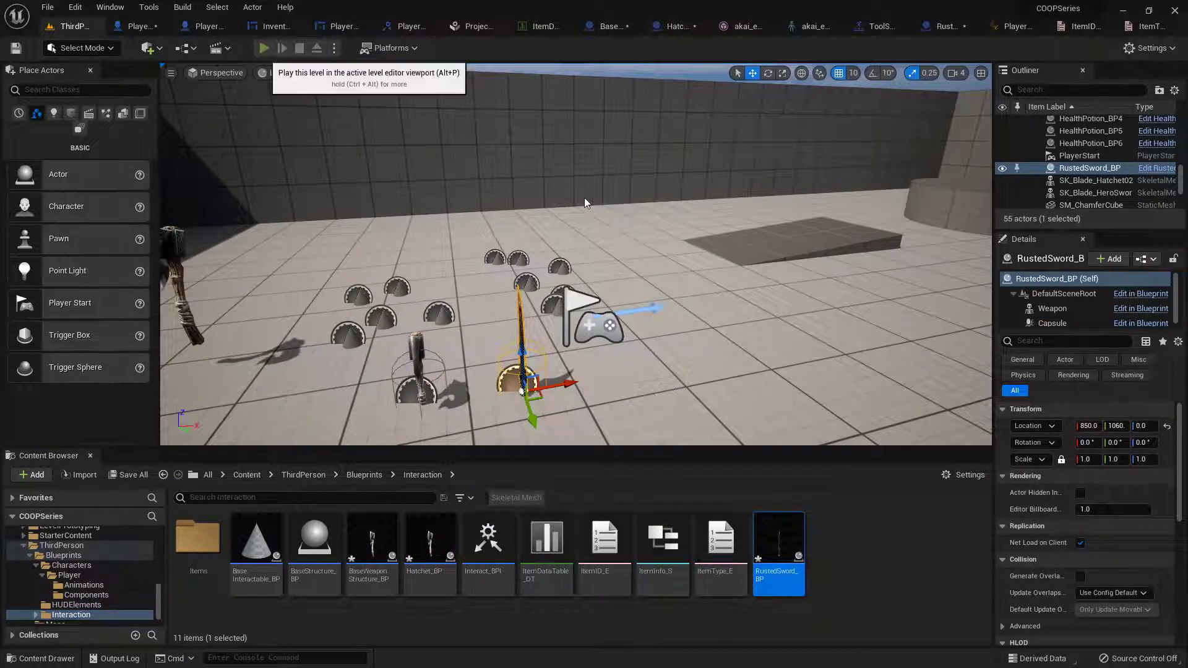
Play the level, interact with the sword and the hatchet, check the backpack, and stop the session.
click(265, 50)
key(a)
key(e)
key(a)
key(Tab)
key(Tab)
key(s)
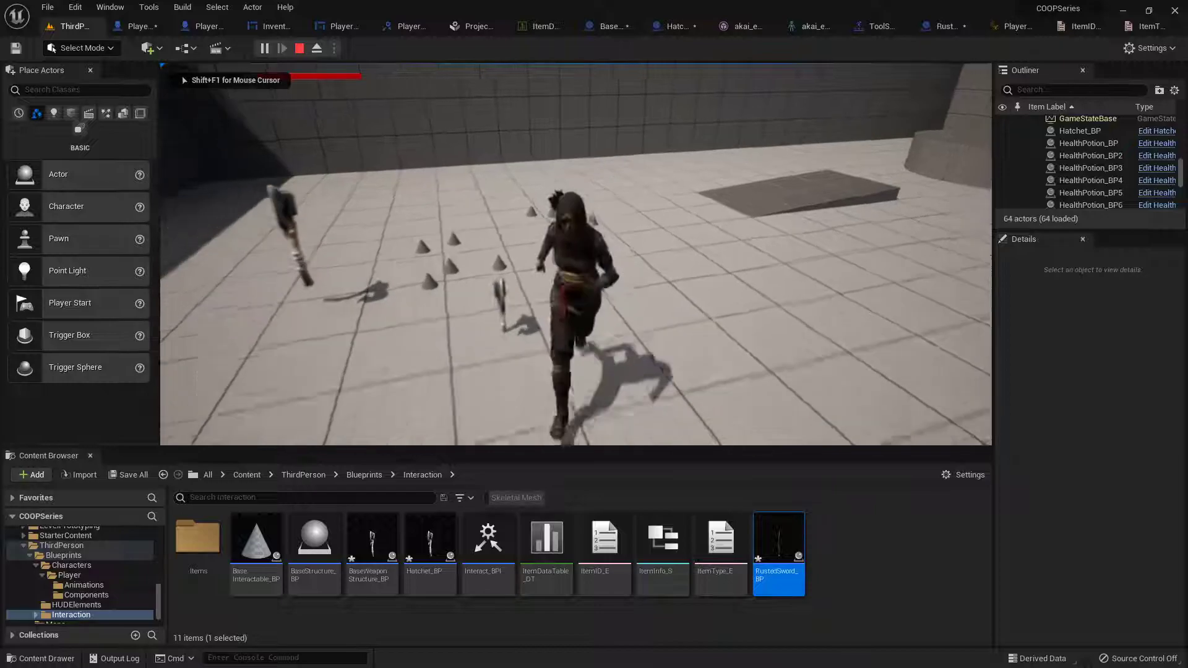
key(w)
key(e)
key(Tab)
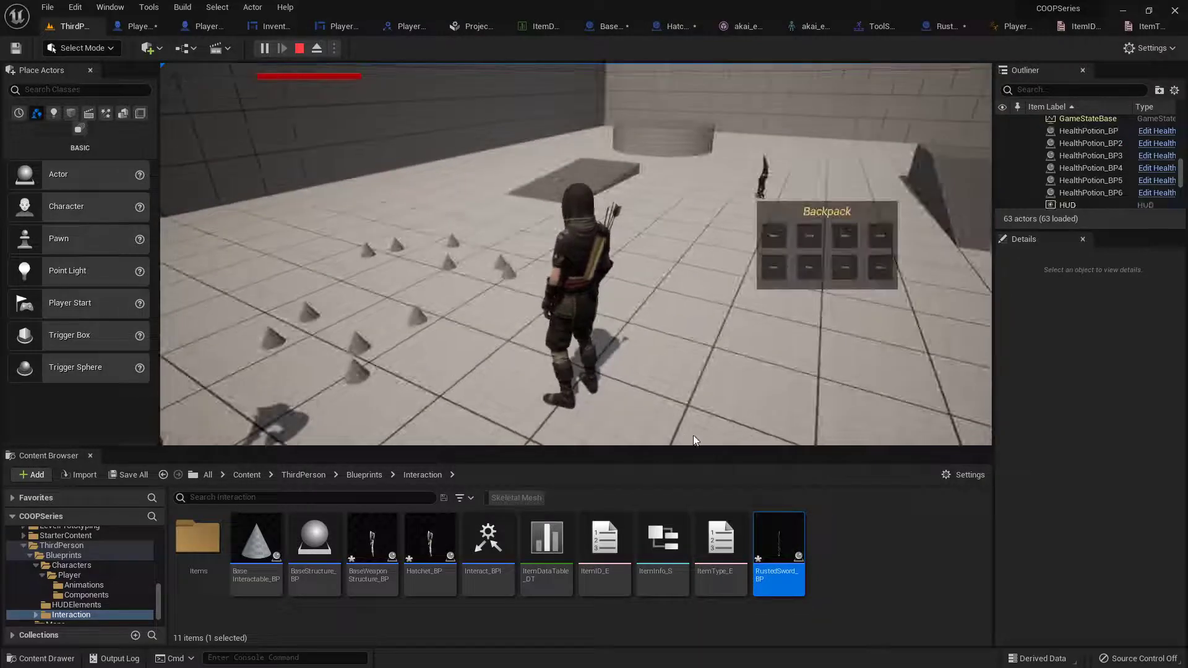
key(Tab)
key(Escape)
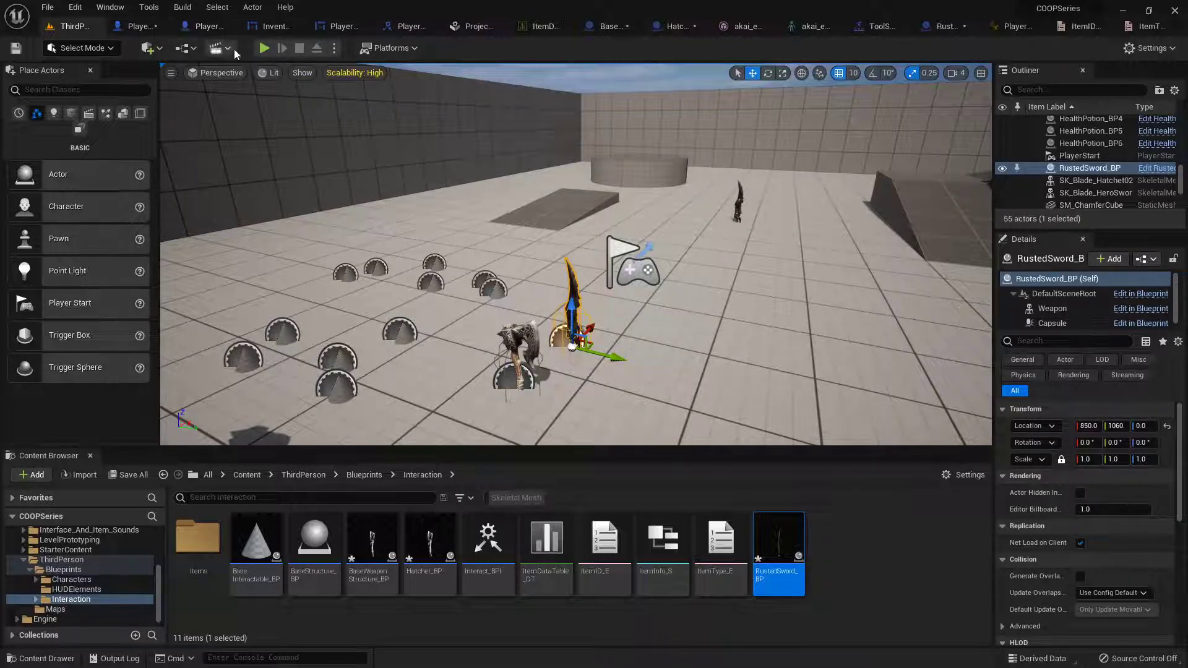
Examine how PlayerBase_BP's Pickup Item function adds items to the inventory, and check RustedSword_BP's event graph.
click(136, 26)
scroll(561, 200, down, 2)
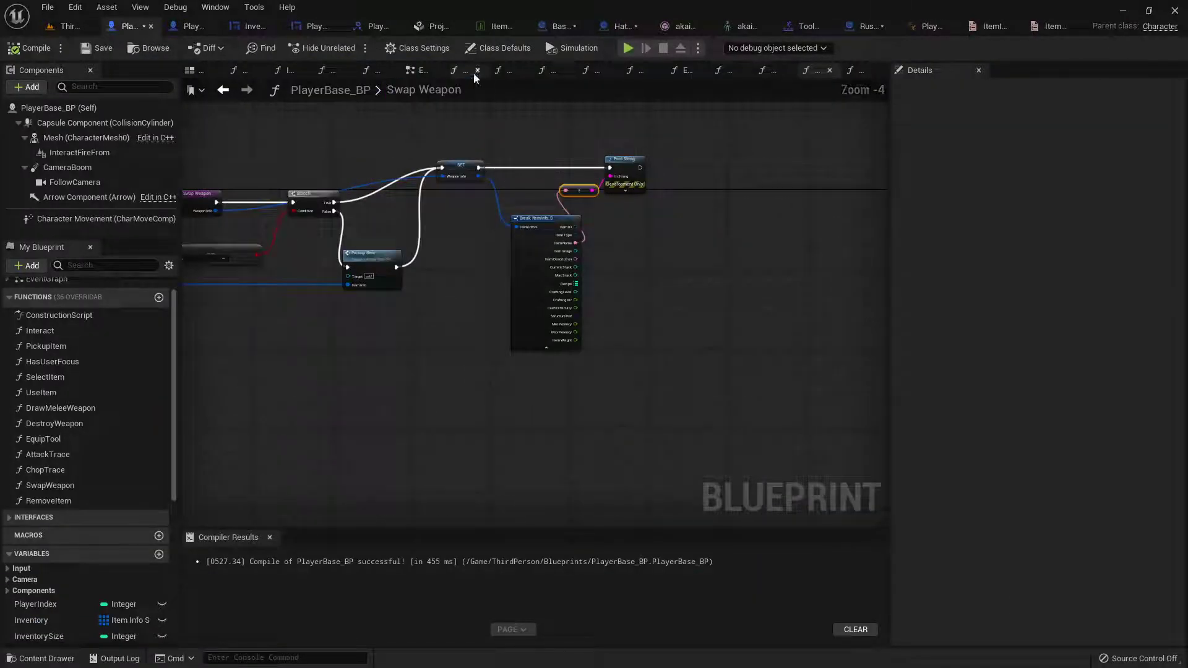
click(374, 73)
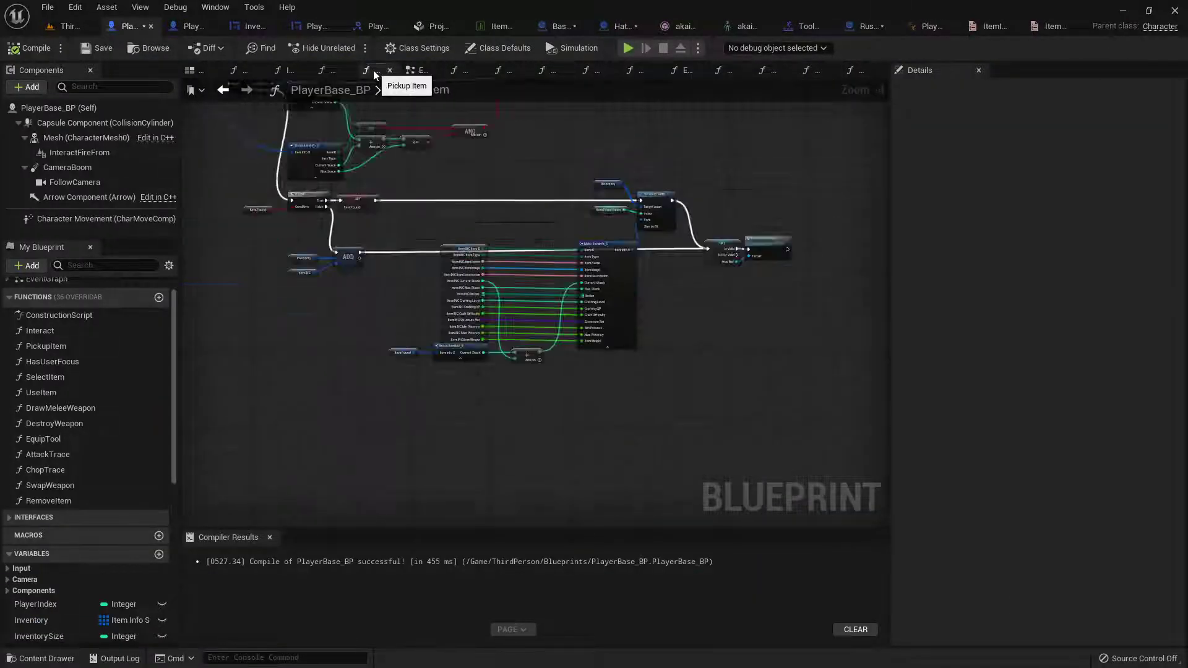
scroll(388, 234, up, 4)
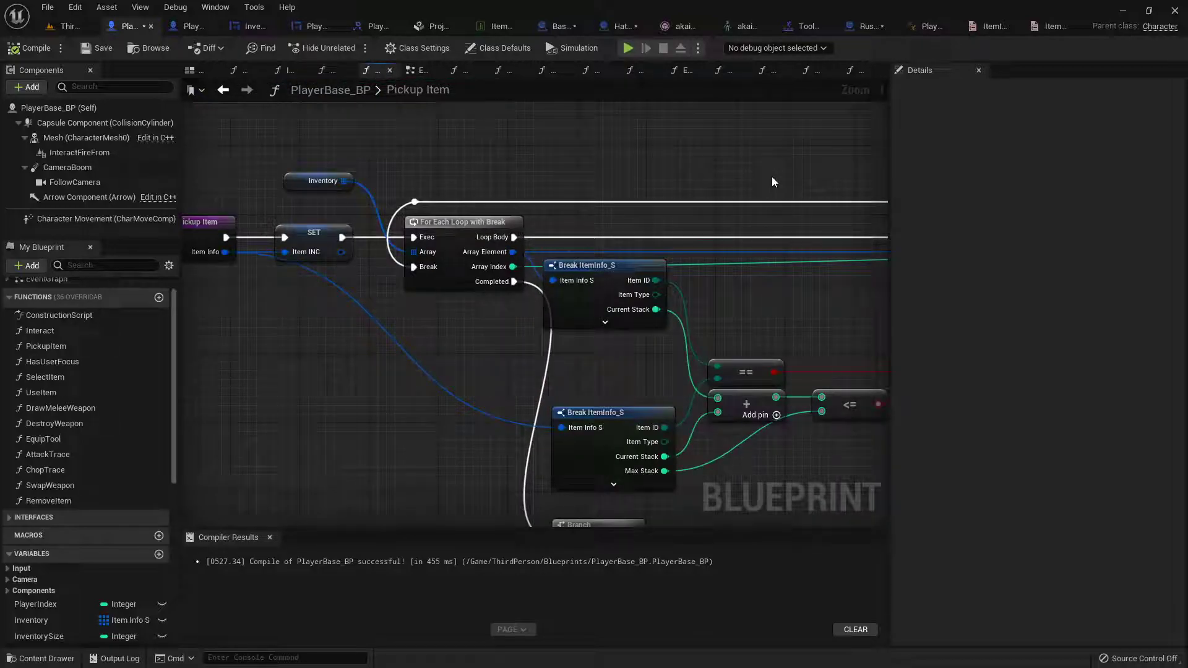
right_drag(770, 176, 519, 116)
scroll(514, 408, down, 3)
right_drag(514, 409, 506, 228)
scroll(457, 324, up, 4)
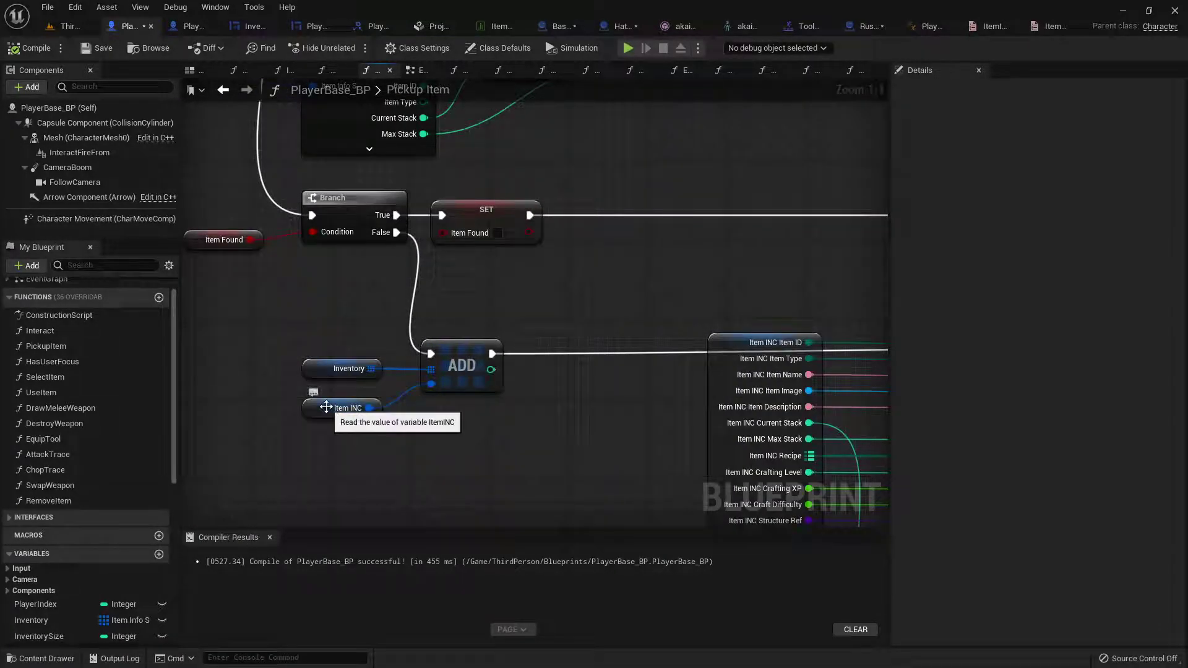
click(871, 28)
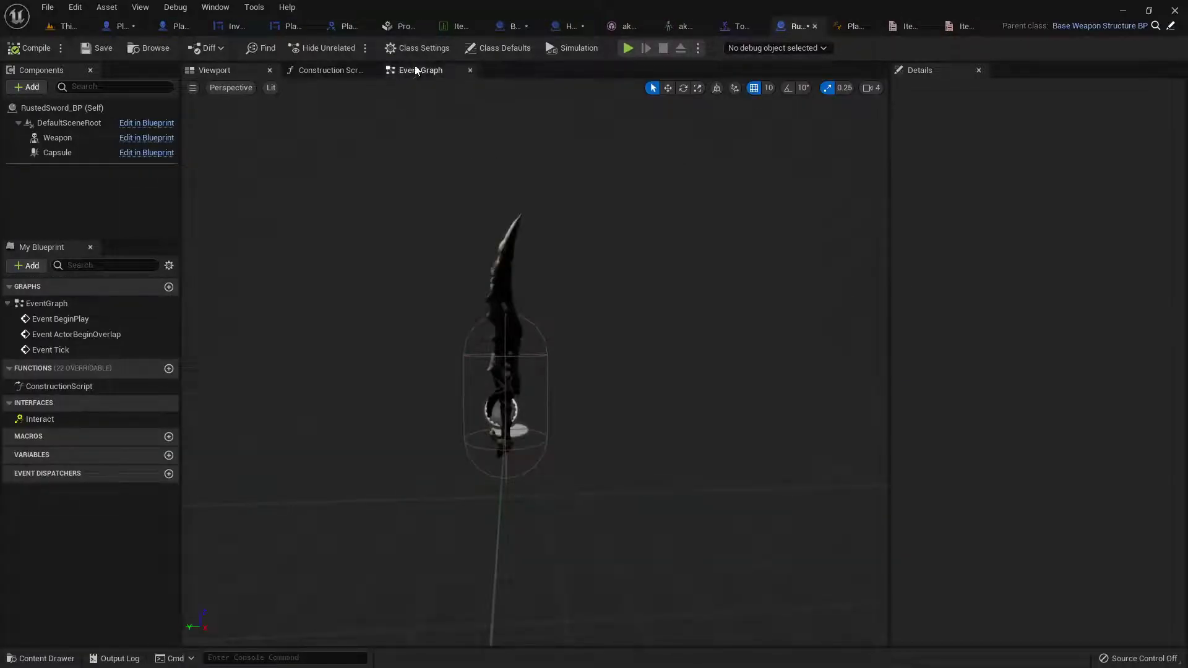
click(386, 70)
Return to the level and save all modified assets.
click(62, 26)
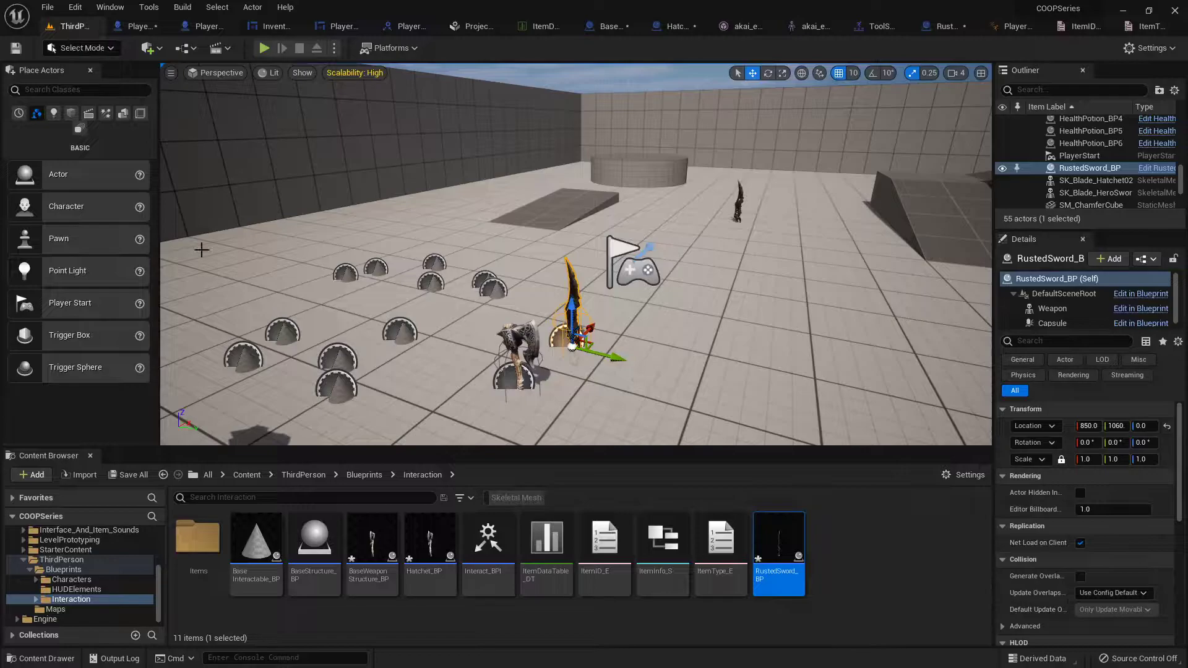
click(127, 477)
click(677, 484)
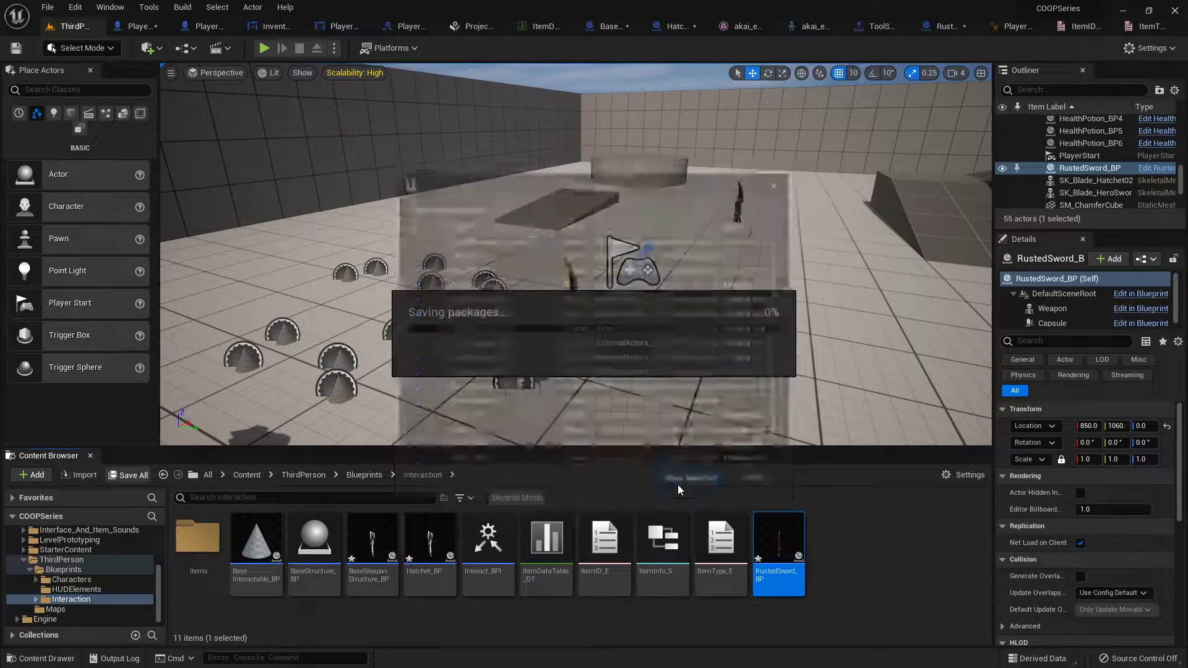
Play the level again, pick up both weapons, inspect the backpack in full screen, and end the session.
click(264, 48)
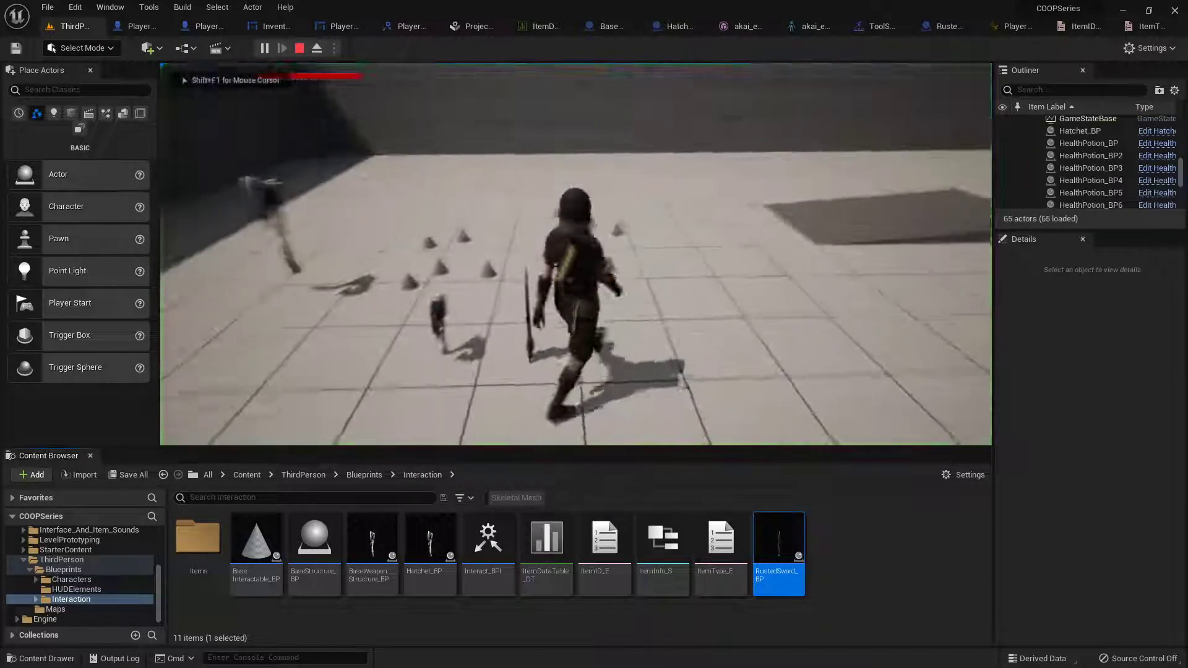
key(Tab)
key(Tab)
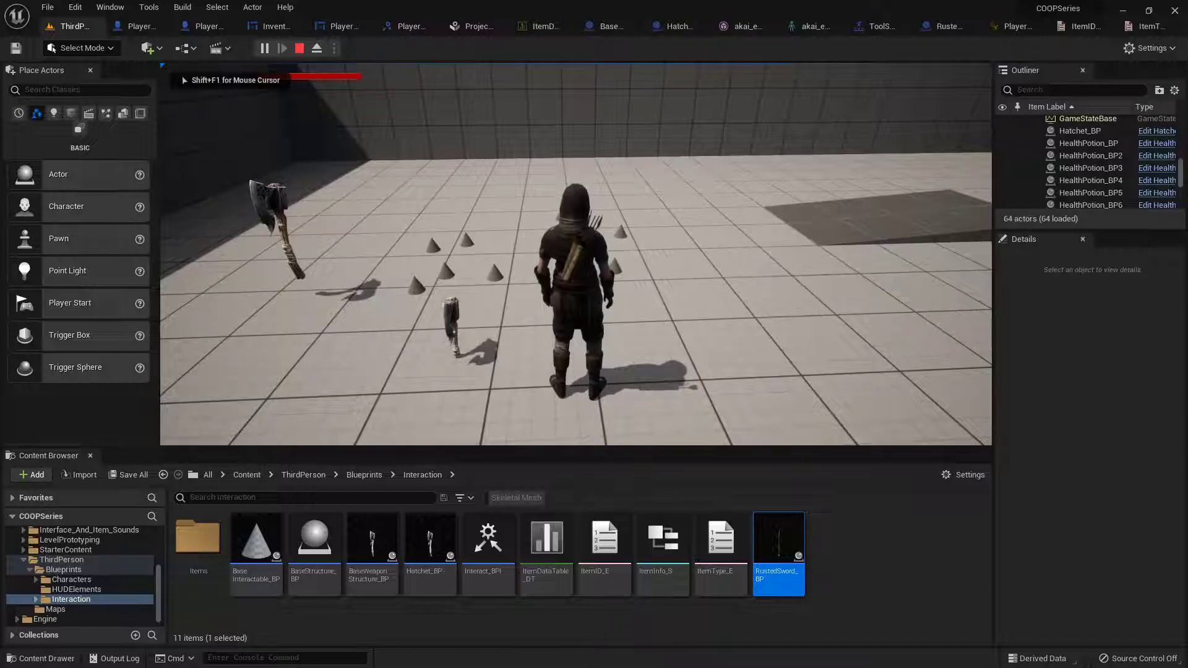
key(a)
key(w)
key(e)
key(Tab)
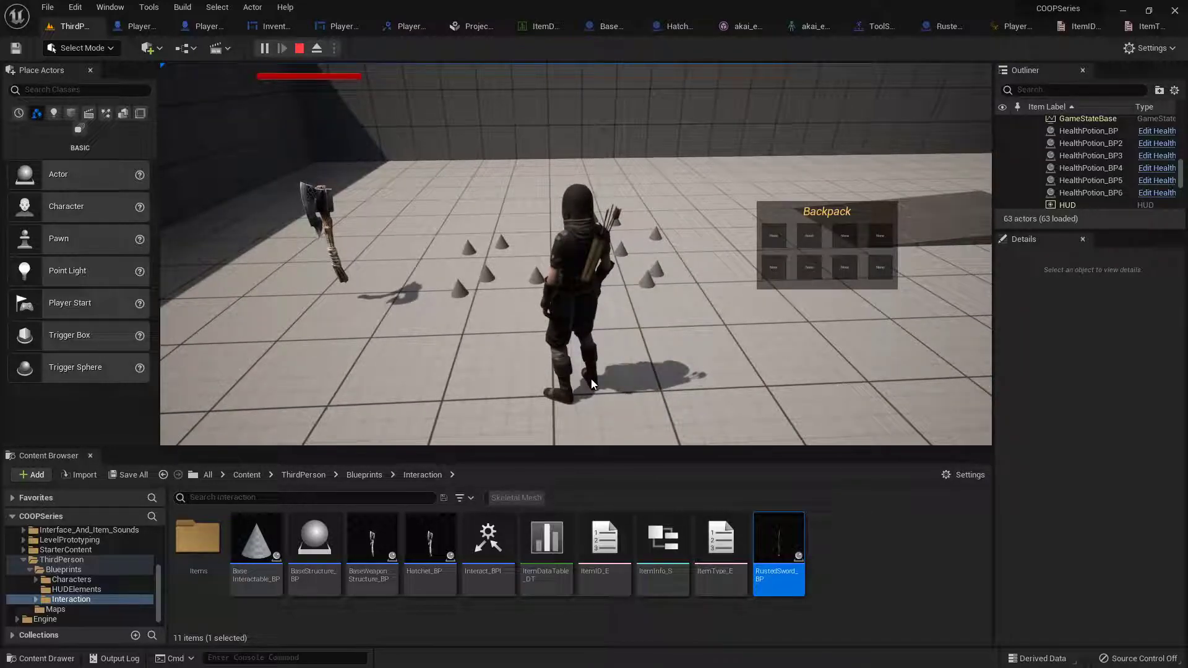
key(F11)
key(a)
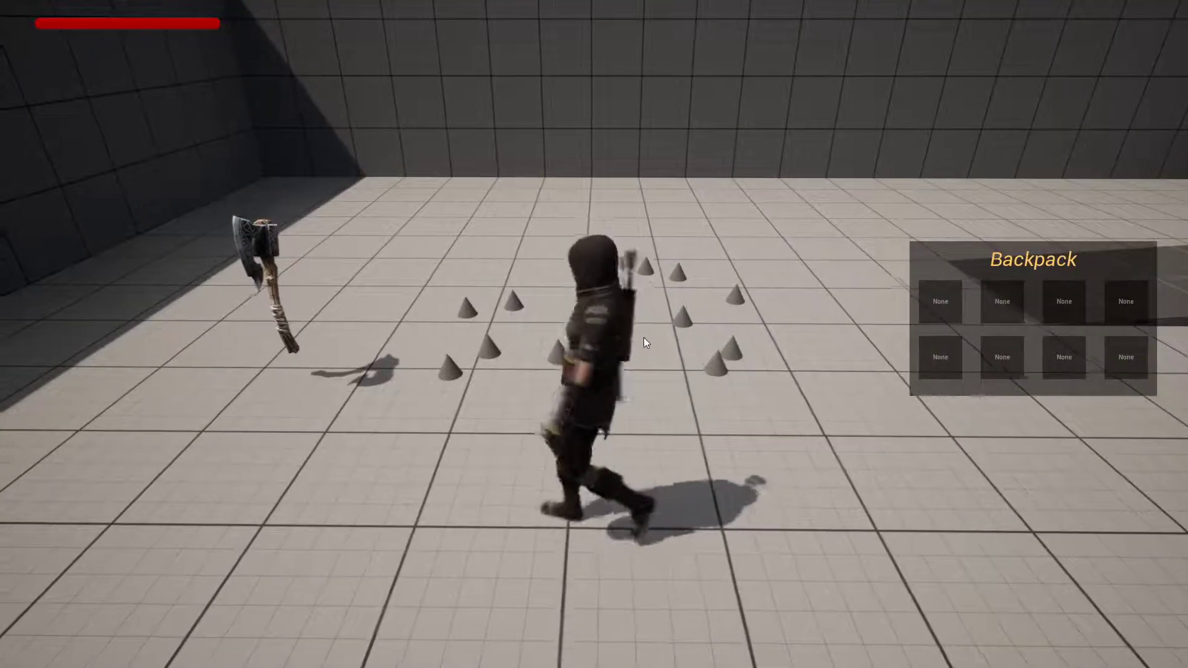
key(Tab)
key(Tab)
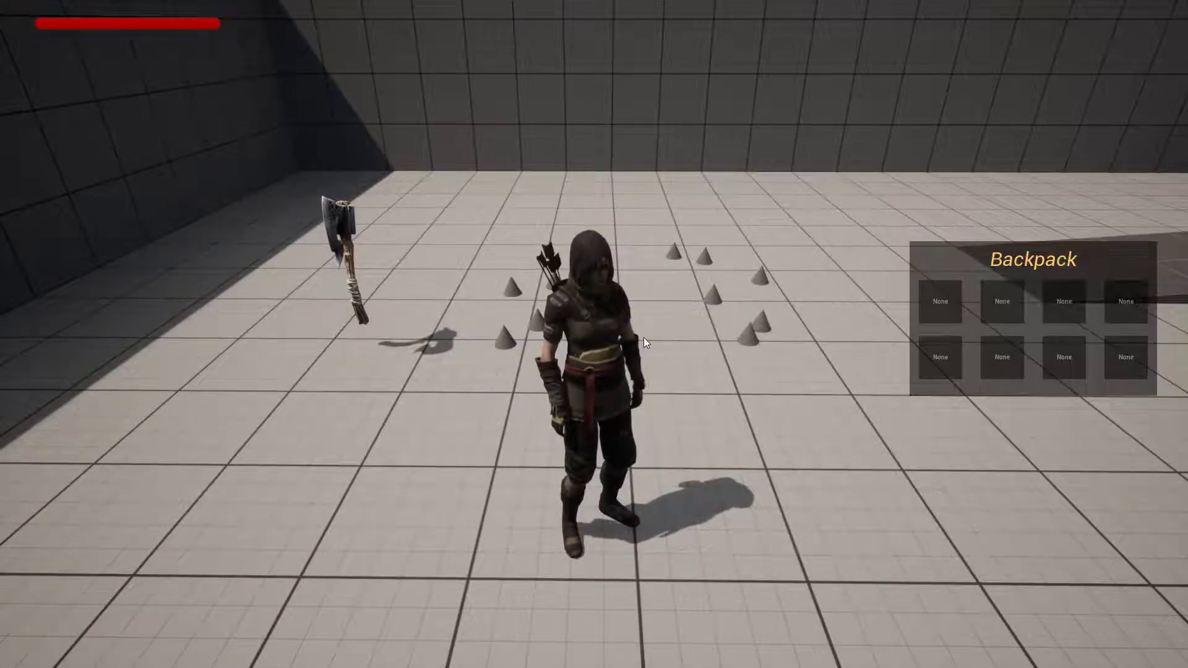
key(Escape)
key(F11)
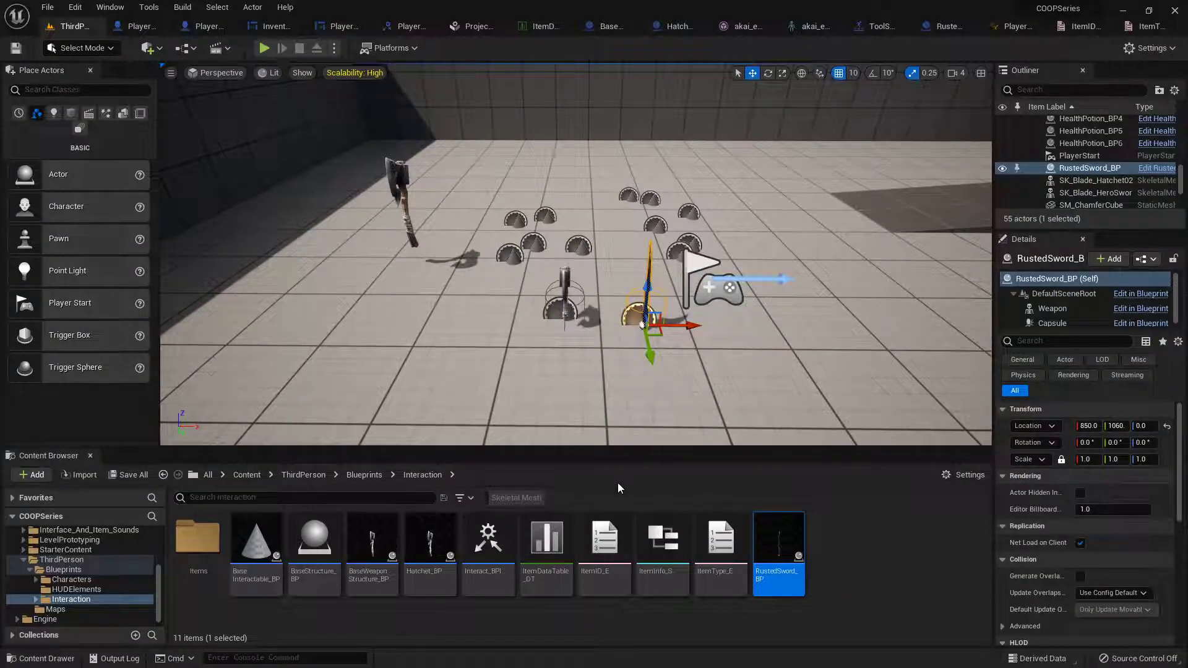
Move the Weapon Info node in BaseWeaponStructure_BP's event graph below the Branch node, and return to the level.
double_click(371, 545)
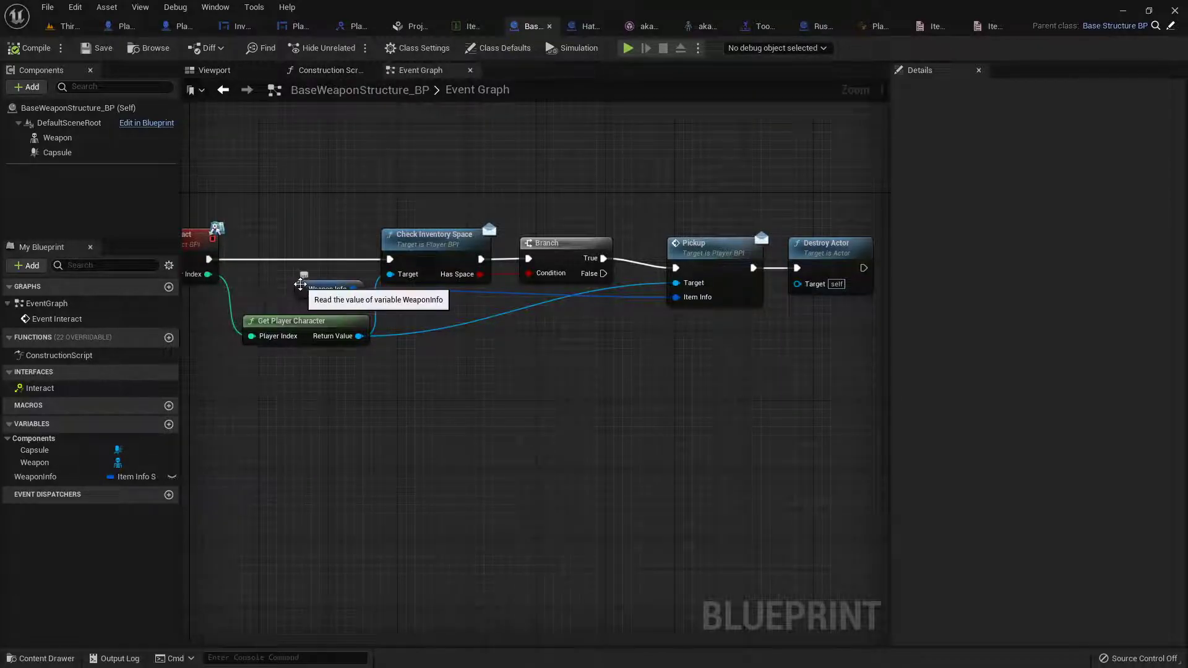
drag(292, 287, 559, 339)
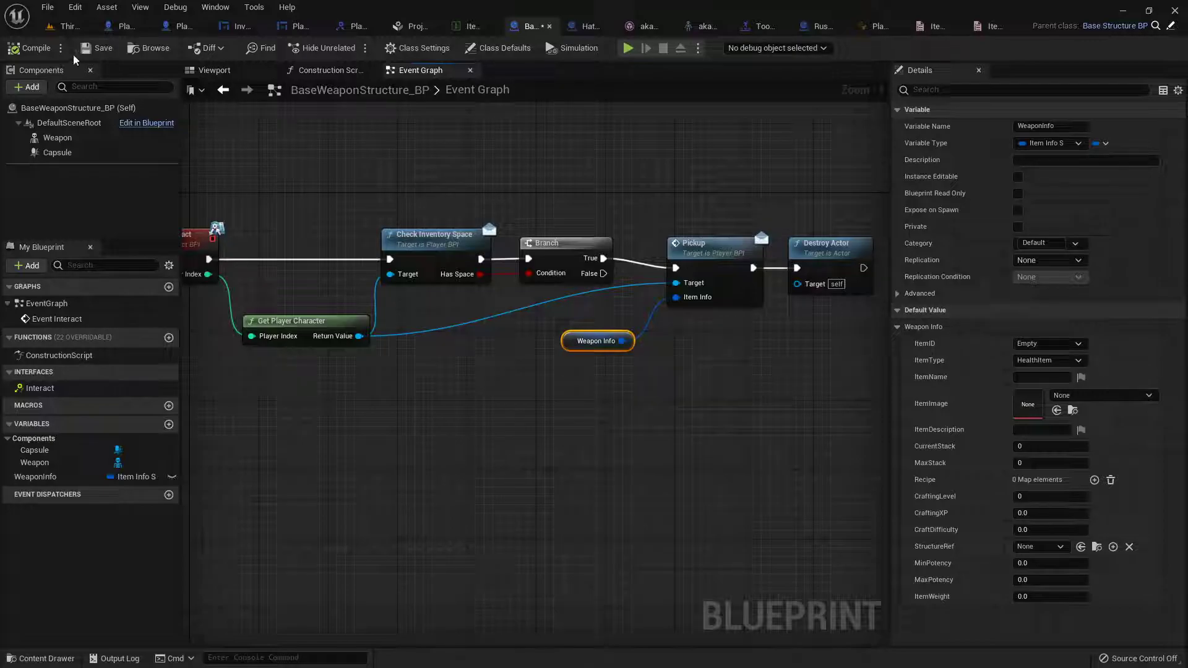
click(64, 27)
Set the ItemID in Hatchet_BP's default Weapon Info to Hatchet.
double_click(431, 543)
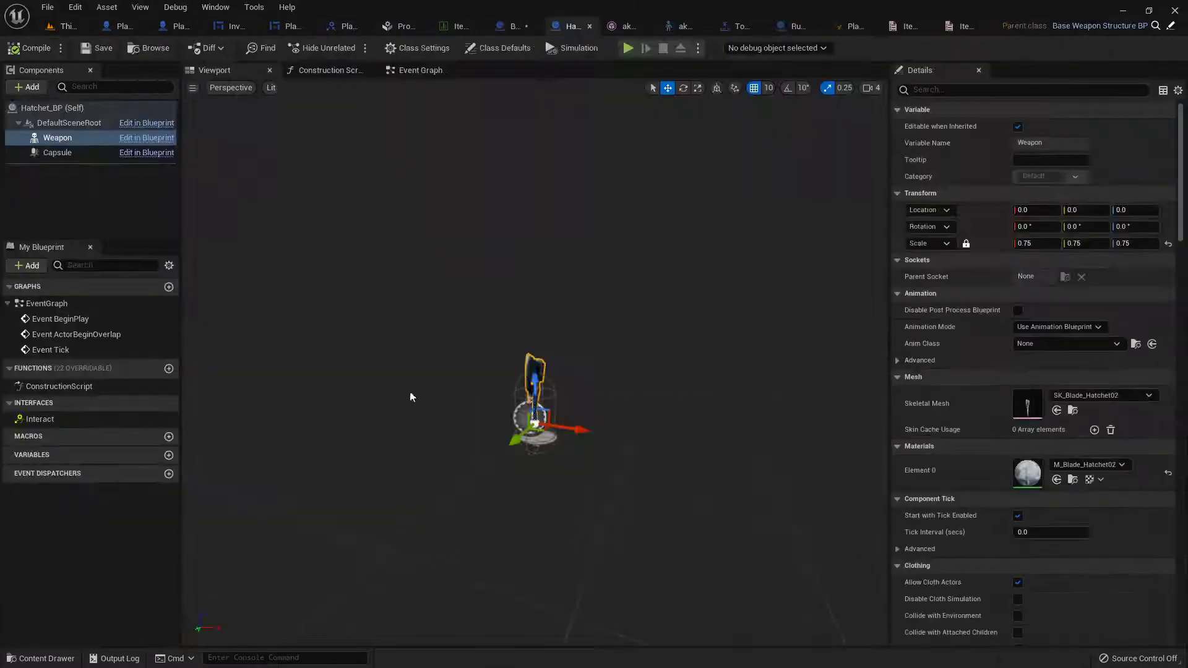
click(54, 107)
click(892, 125)
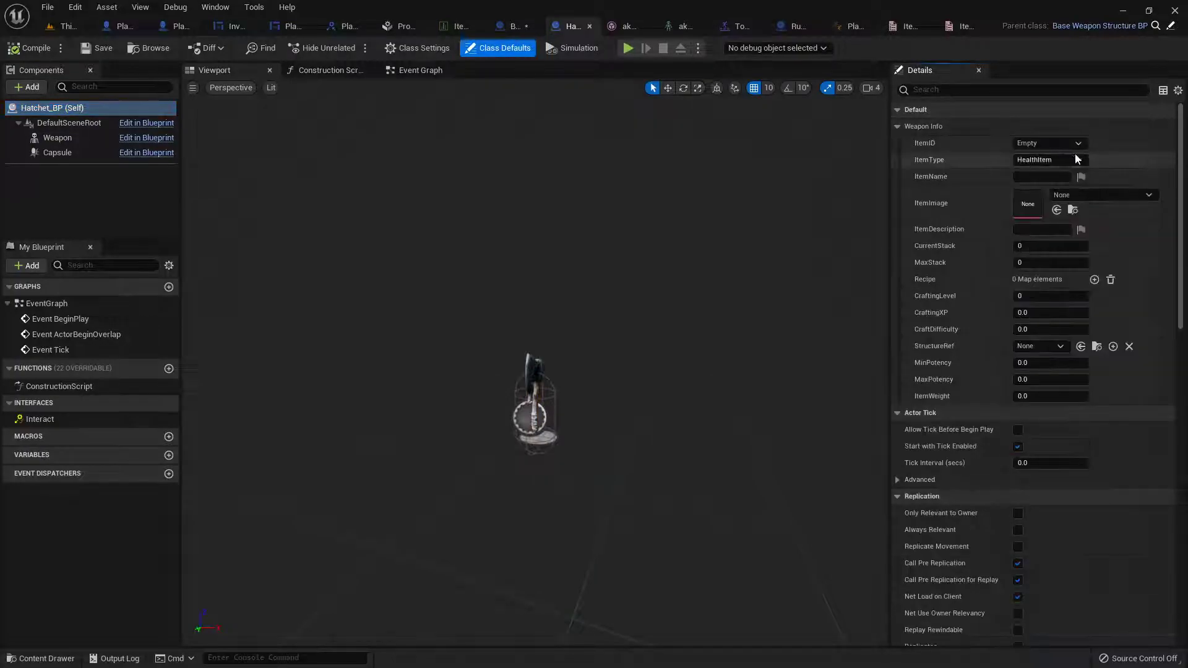
click(1060, 142)
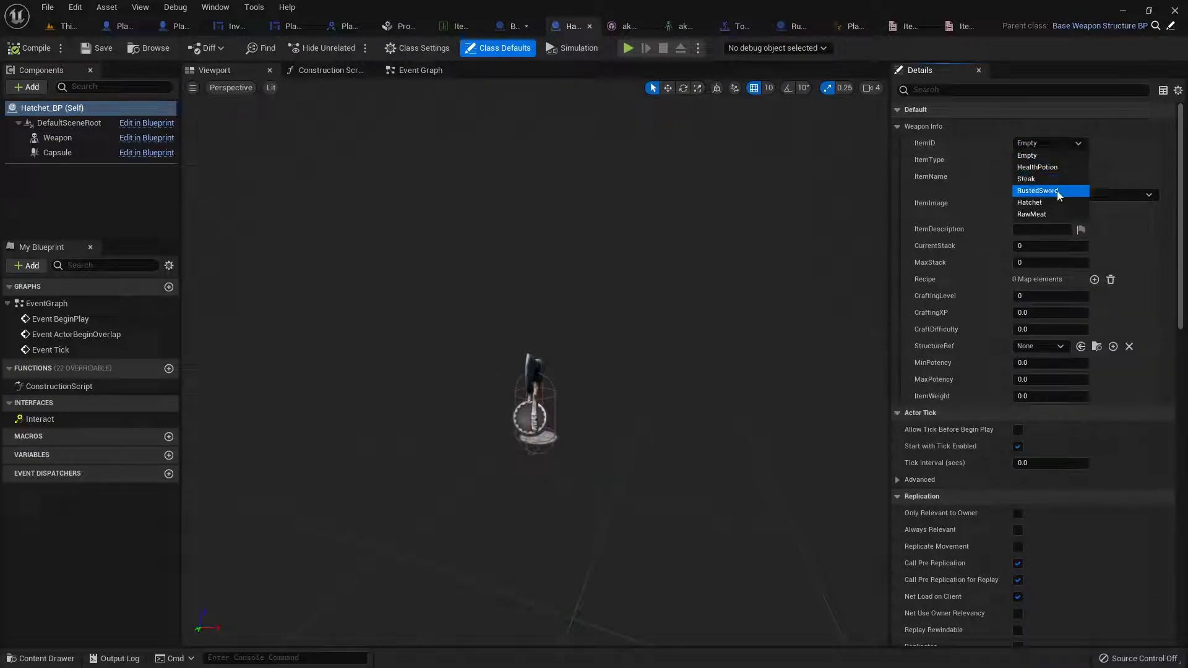
click(1053, 202)
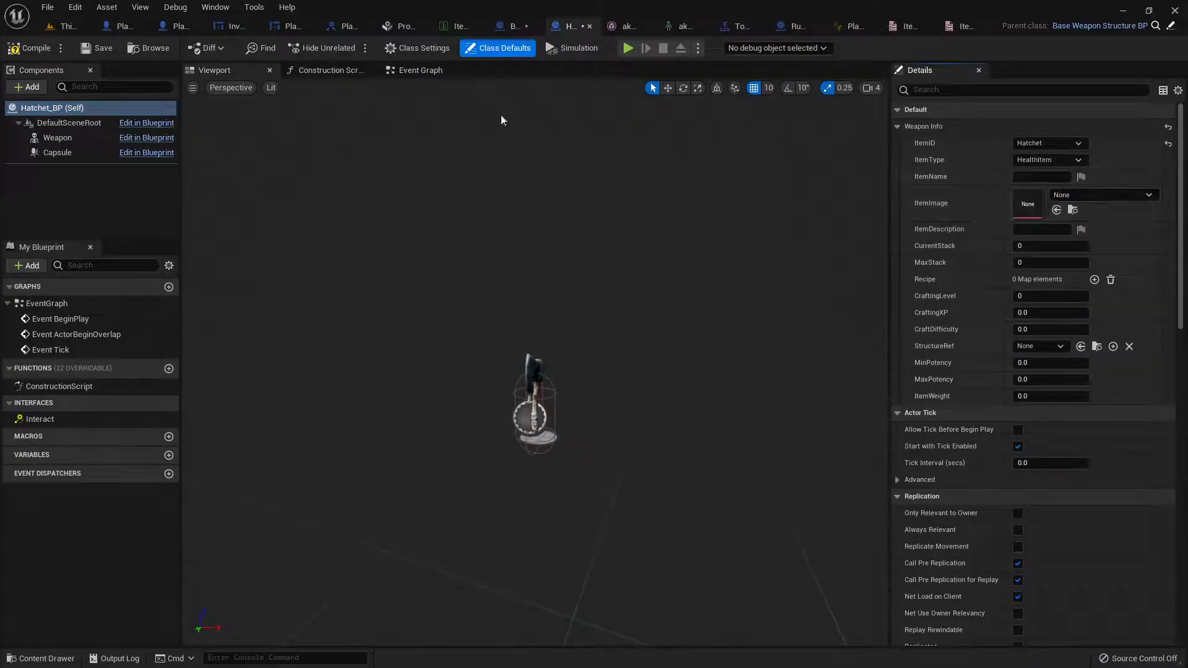
Set the ItemID in RustedSword_BP's default Weapon Info to RustedSword.
click(62, 28)
double_click(775, 533)
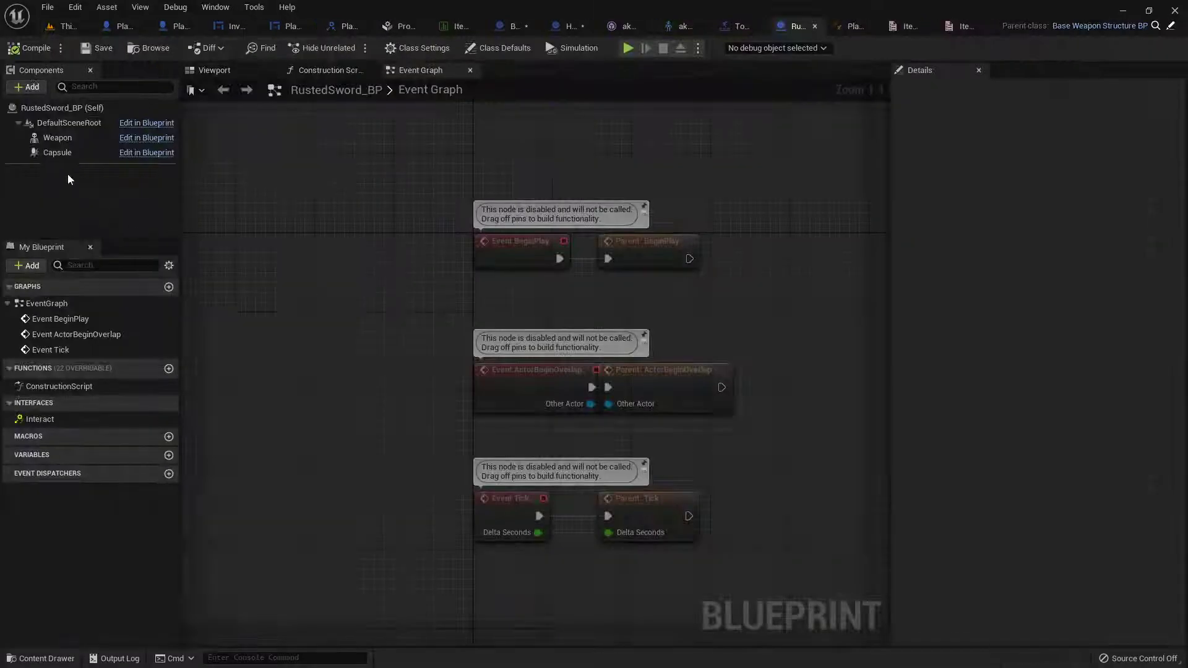
click(62, 108)
click(1048, 143)
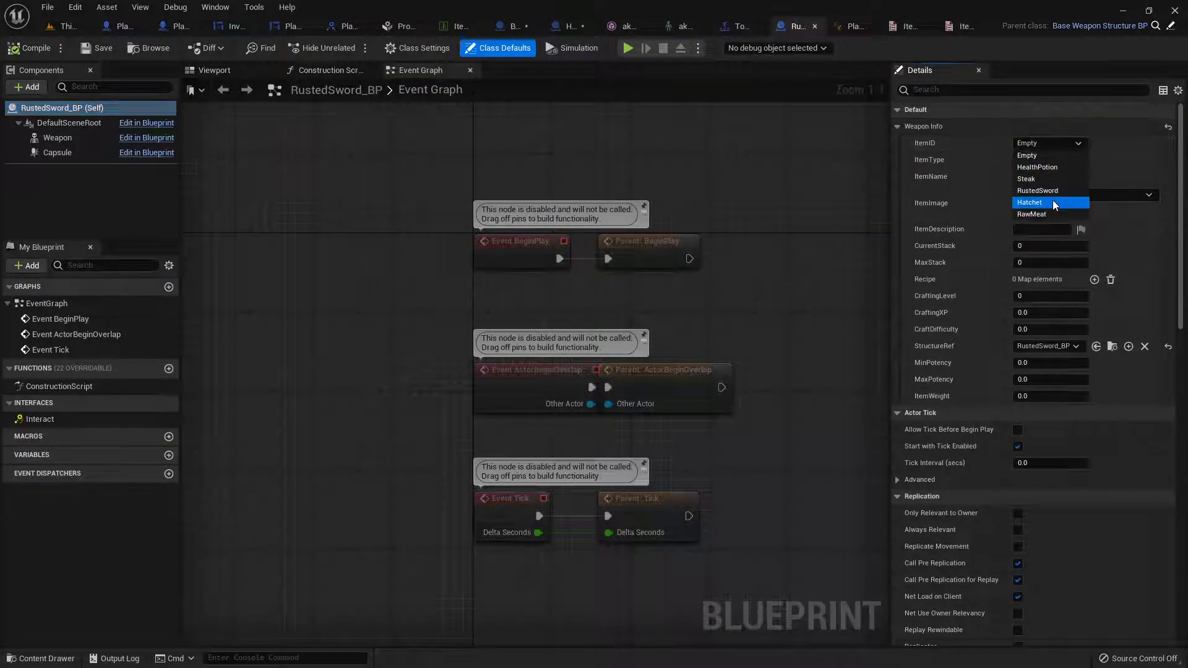
click(1038, 191)
Play the level, pick up the rusted sword and the hatchet, and show the game in full screen.
click(64, 28)
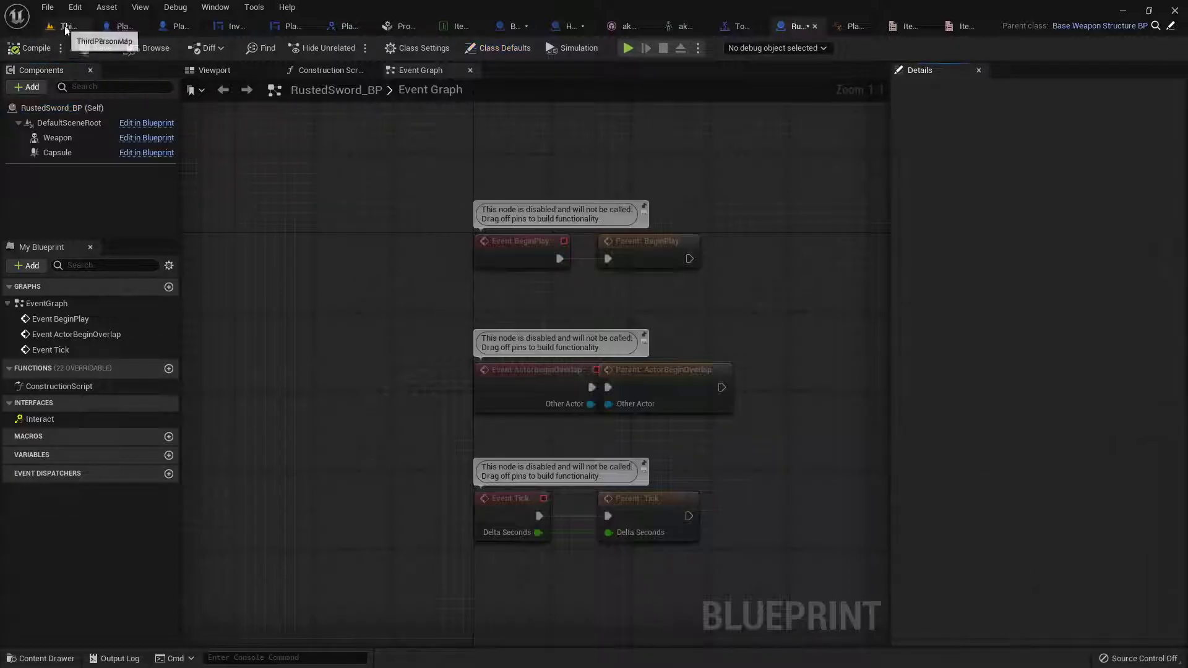
click(265, 47)
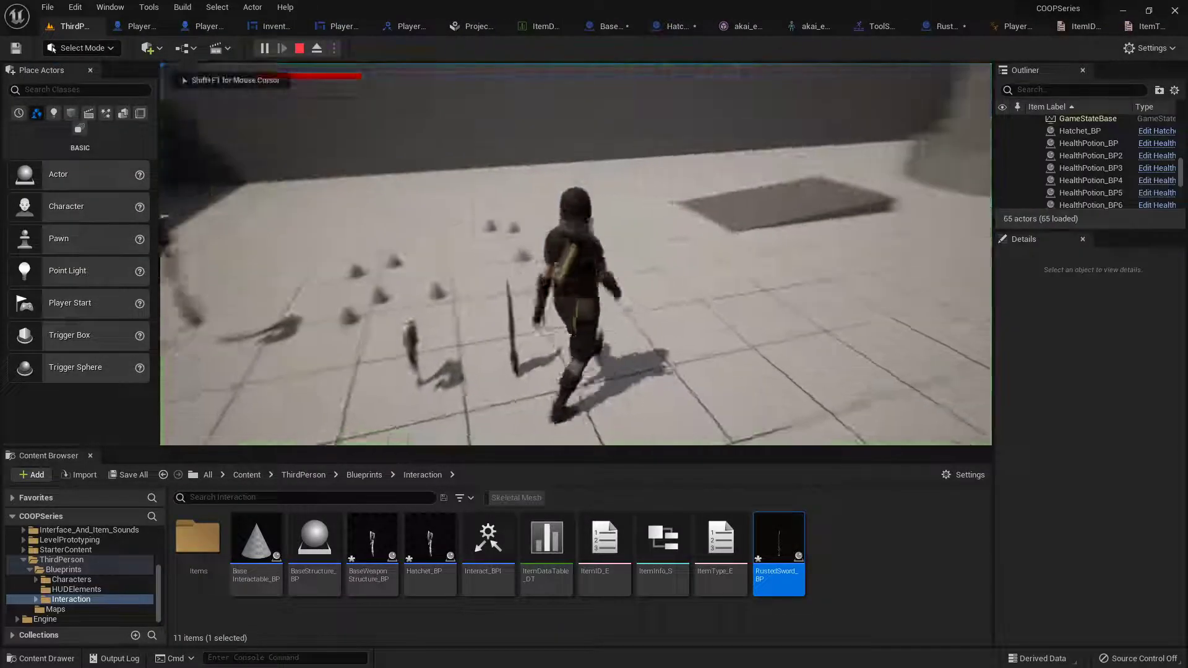
key(e)
key(Tab)
key(Tab)
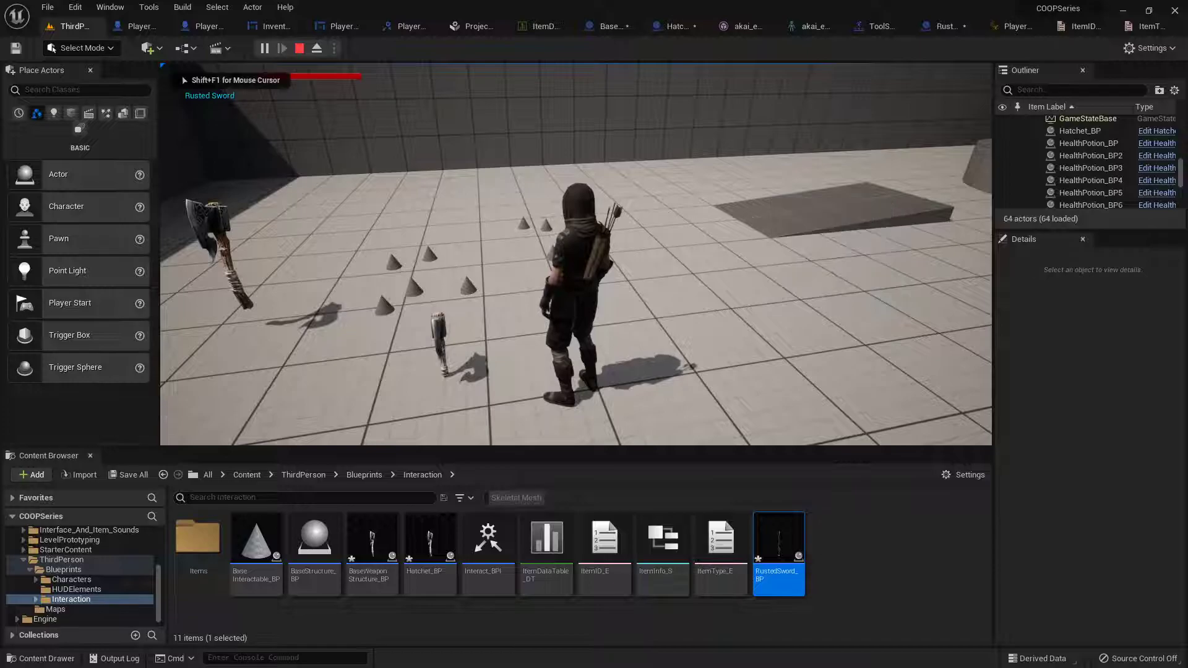
key(e)
key(Tab)
key(Tab)
key(shift+F1)
key(F11)
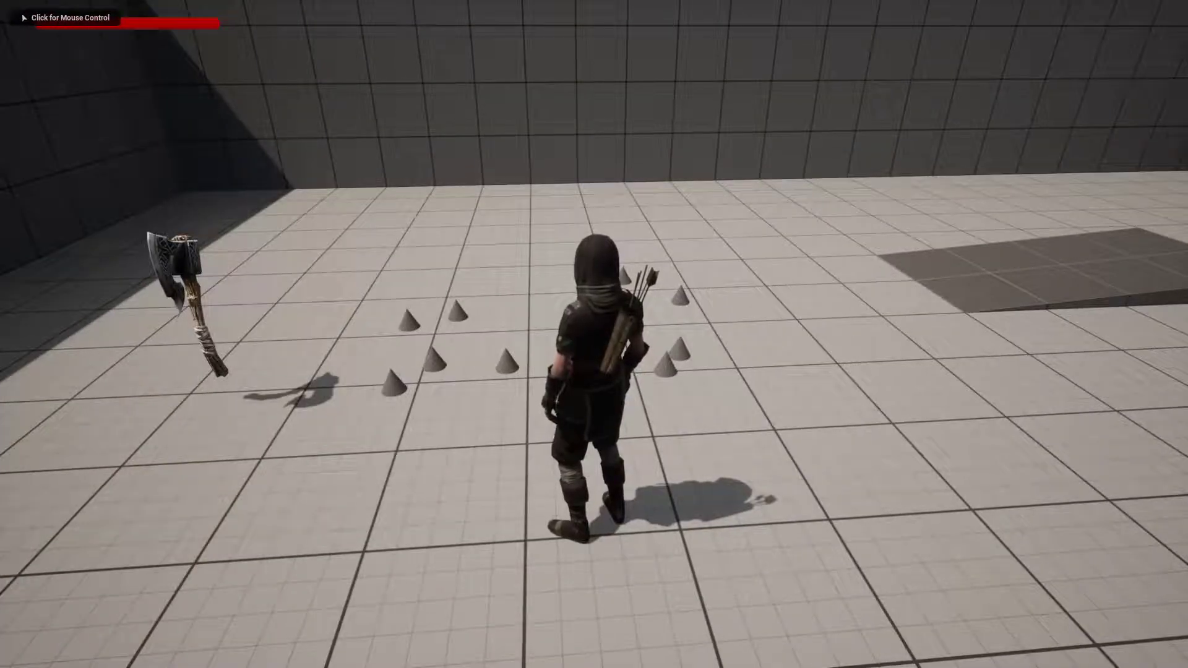
Use the Rusted Sword from the backpack and move the character around to check whether it is equipped.
key(Tab)
drag(949, 308, 945, 309)
key(s)
key(s)
key(d)
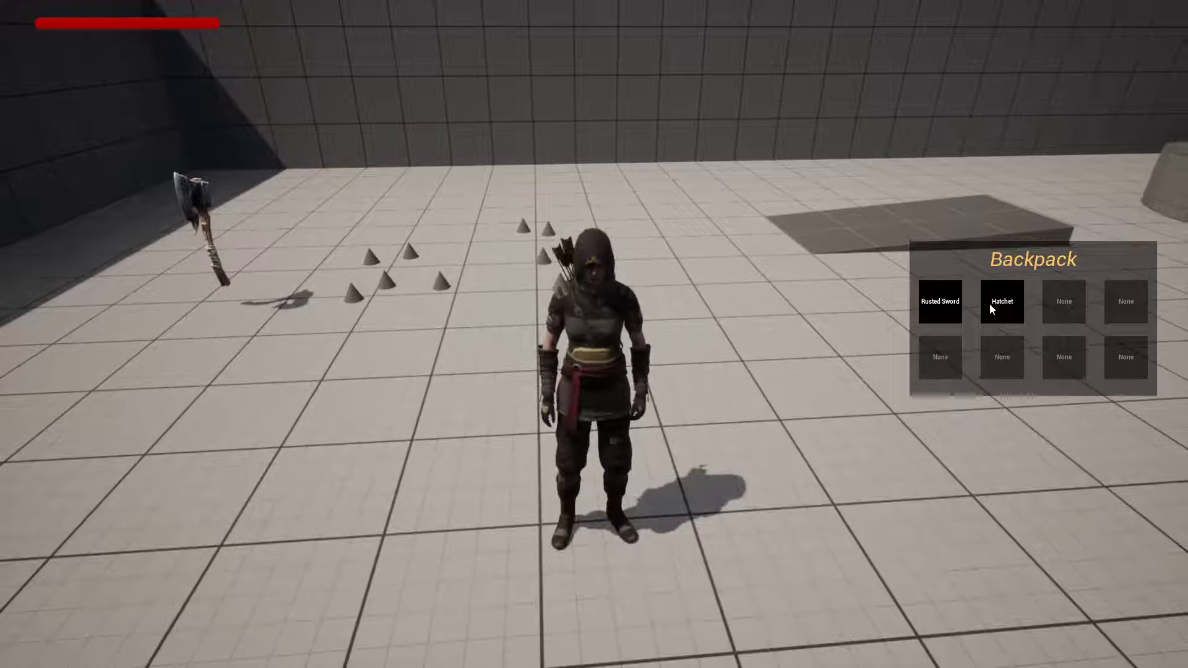
key(Tab)
key(w)
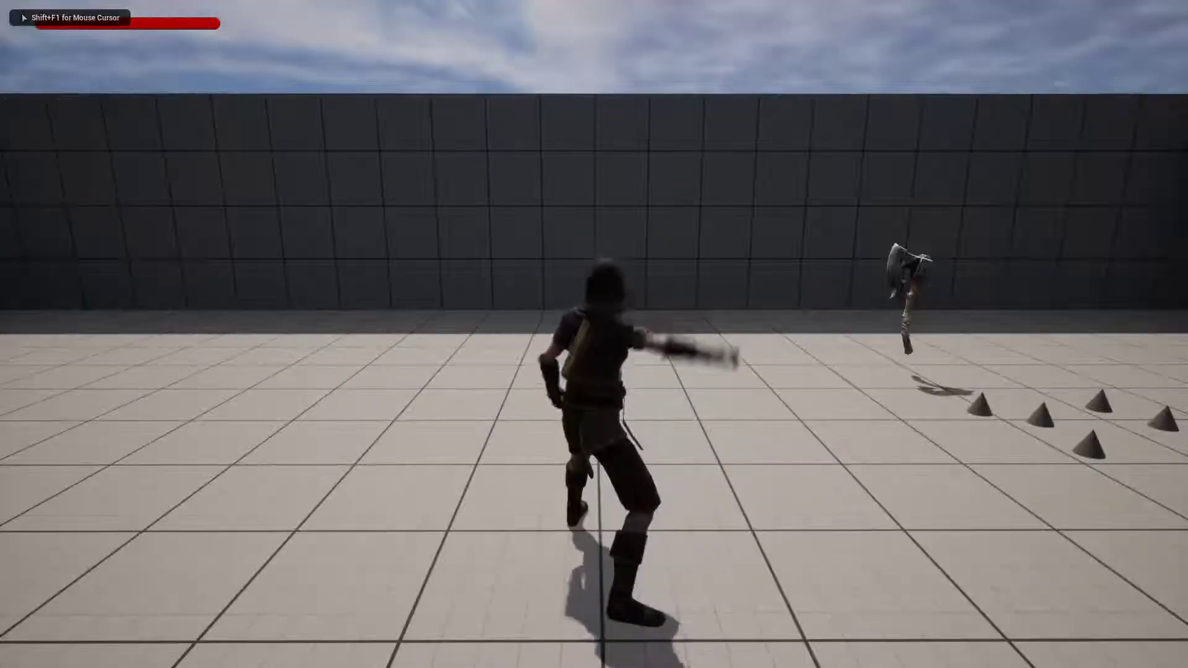
key(s)
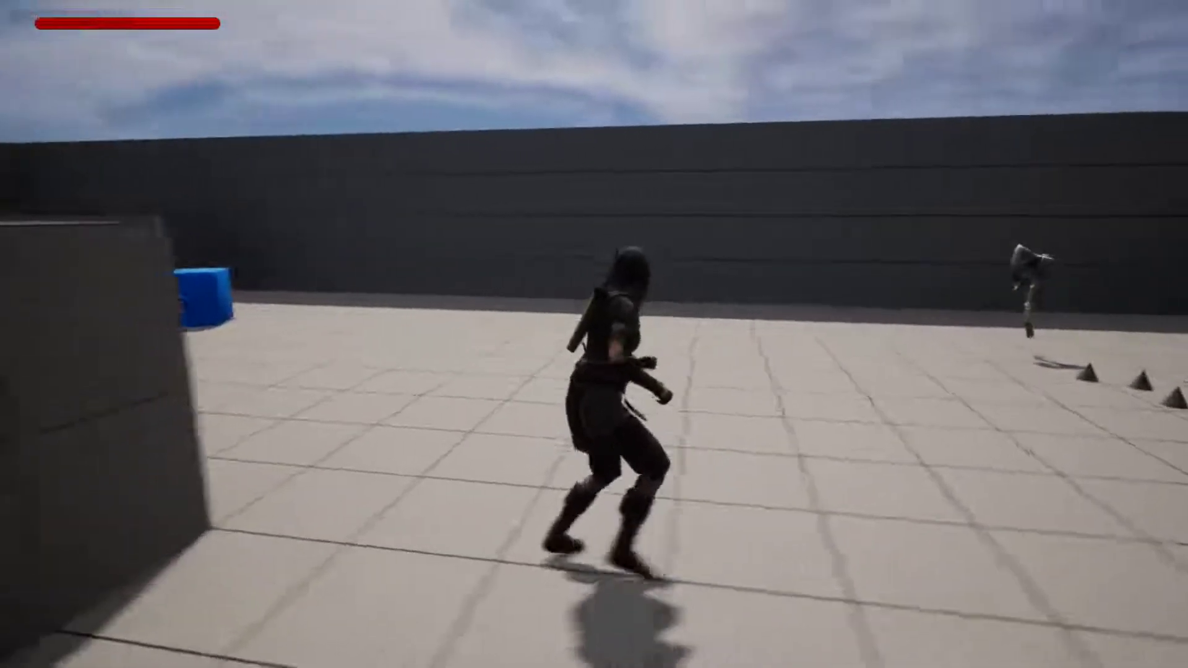
key(s)
key(s)
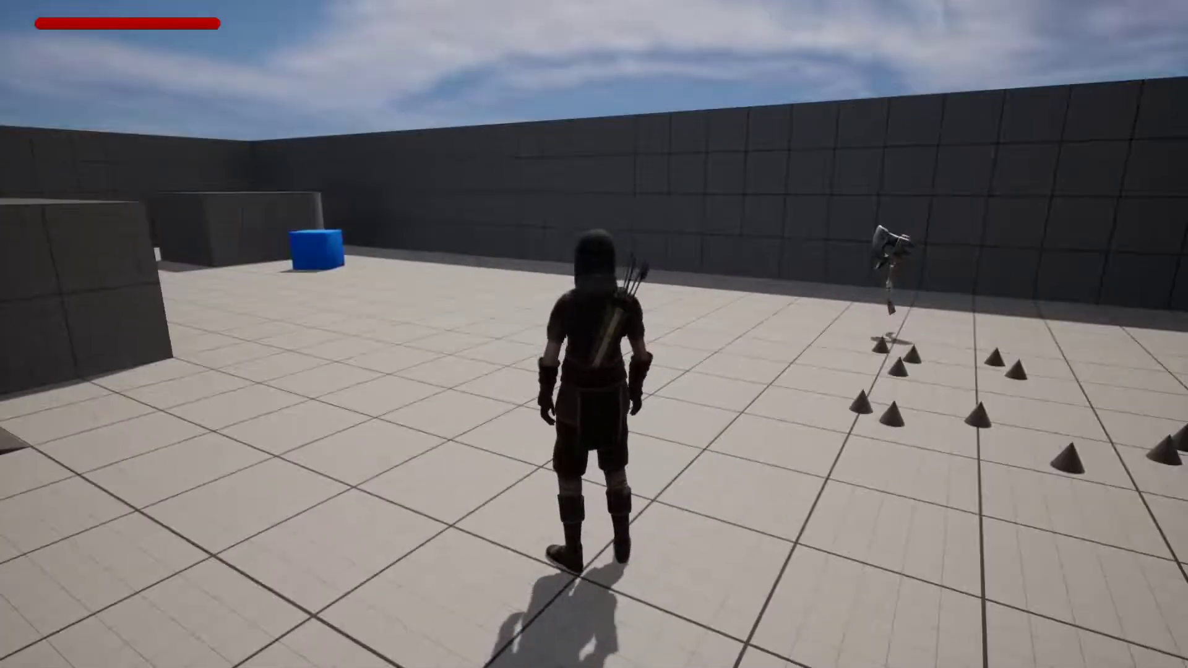
Use the Rusted Sword in the backpack's first slot again, check the character's weapon, and end the session.
key(i)
click(946, 303)
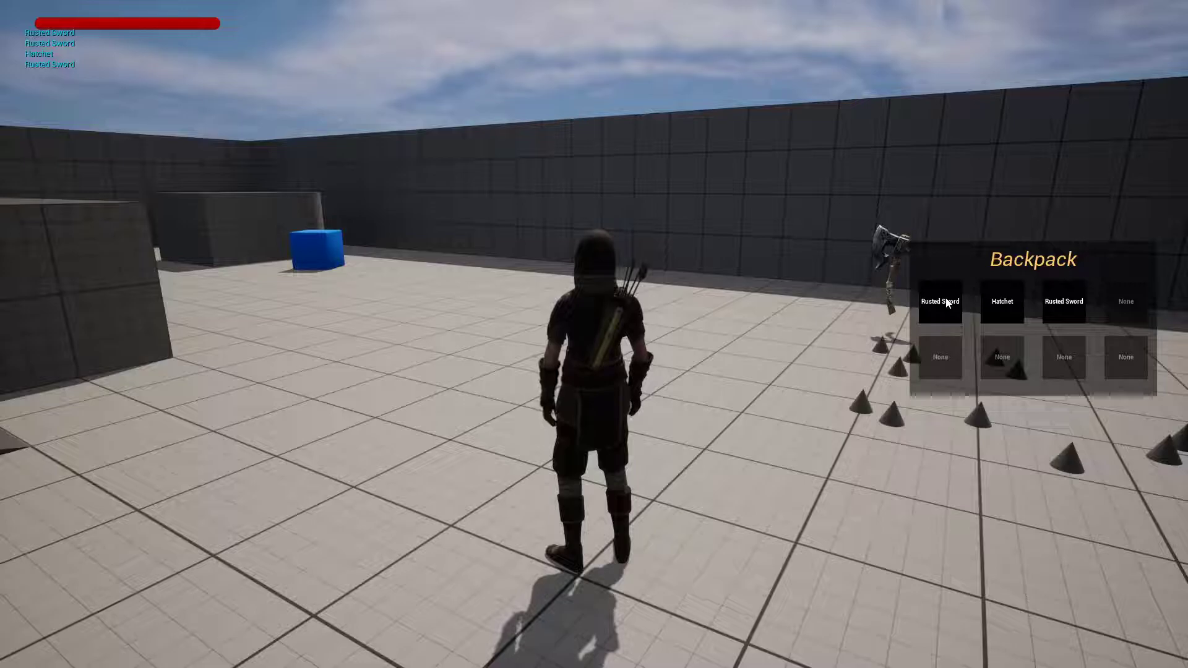
key(i)
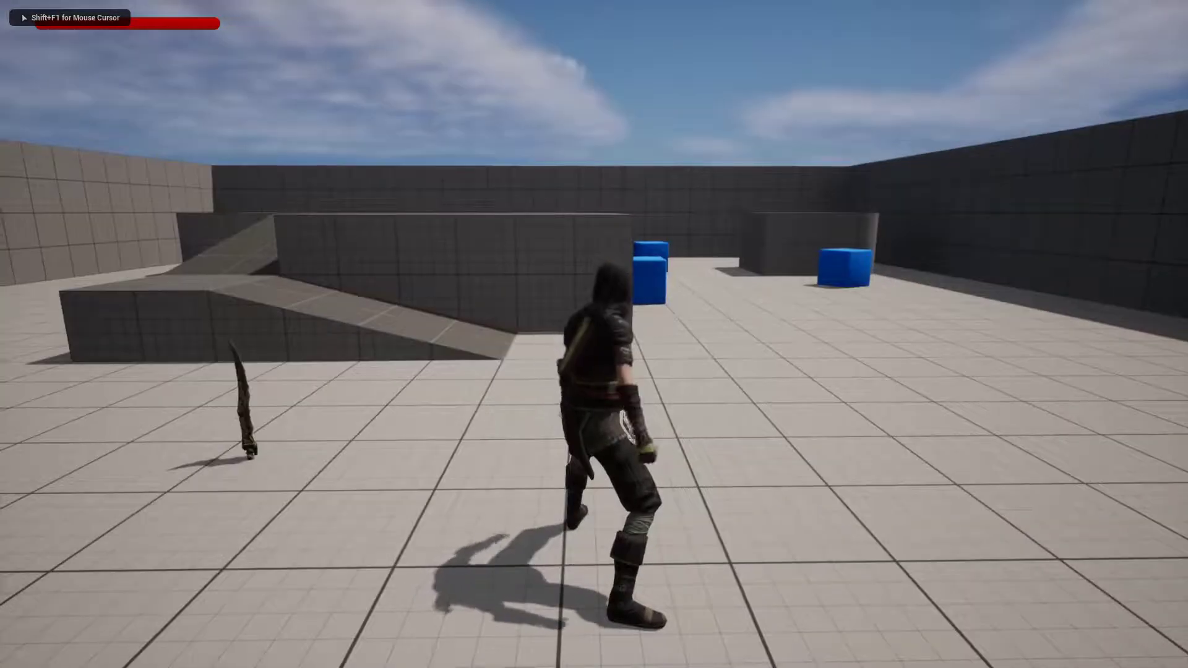
key(1)
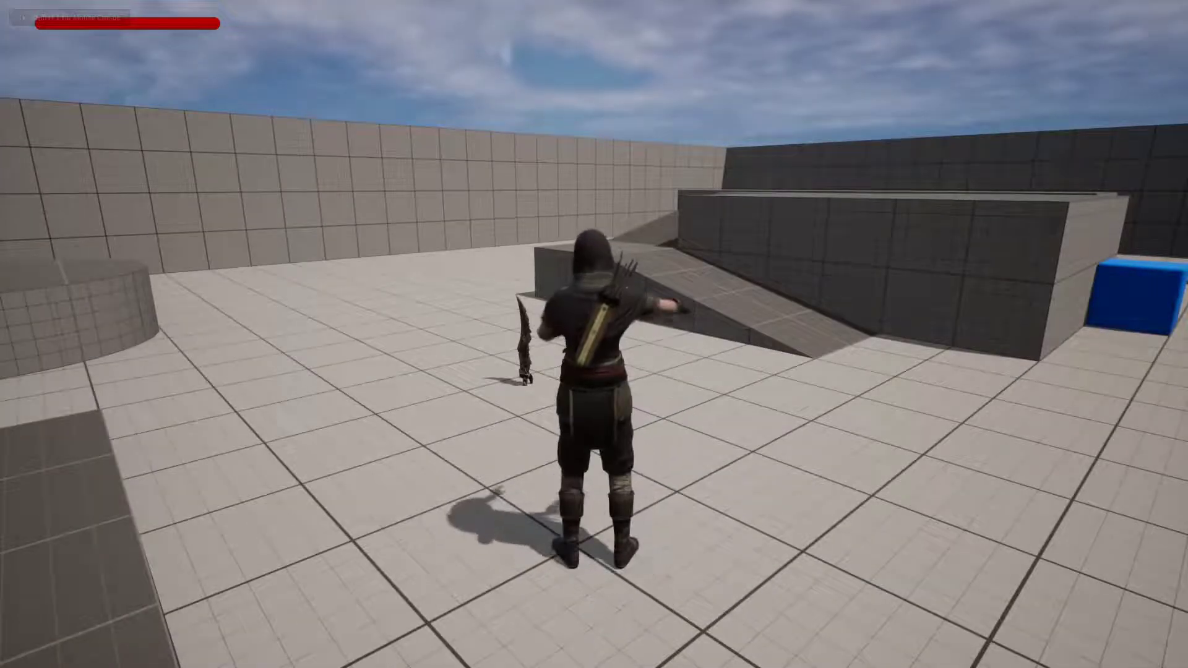
key(a)
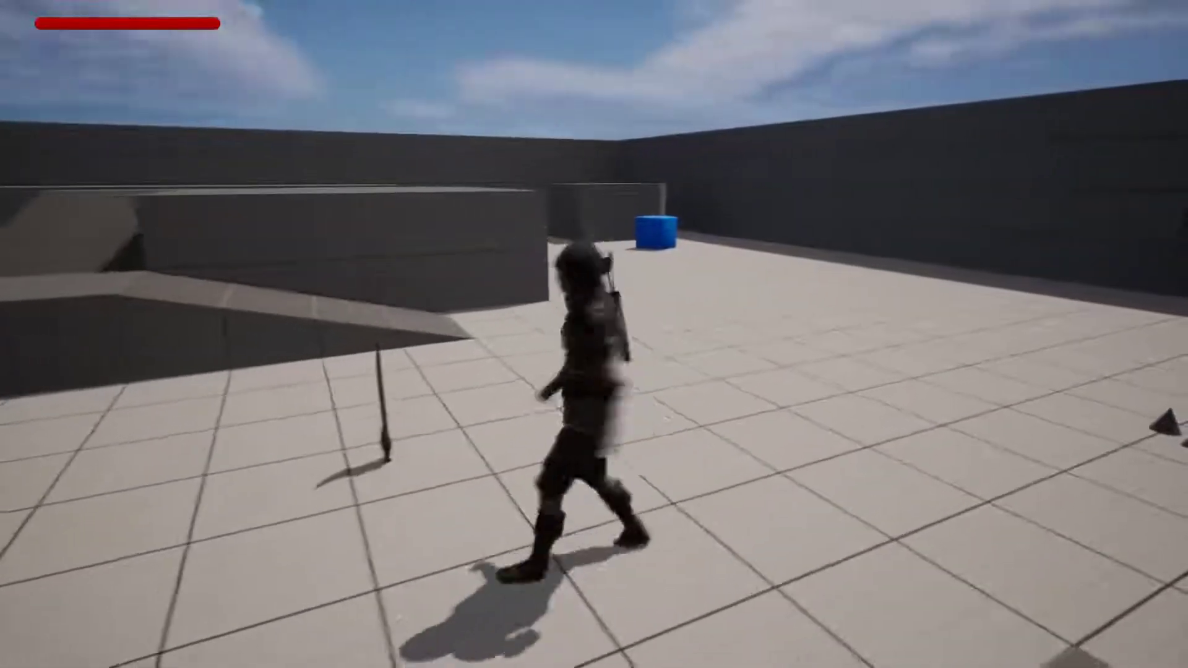
key(Escape)
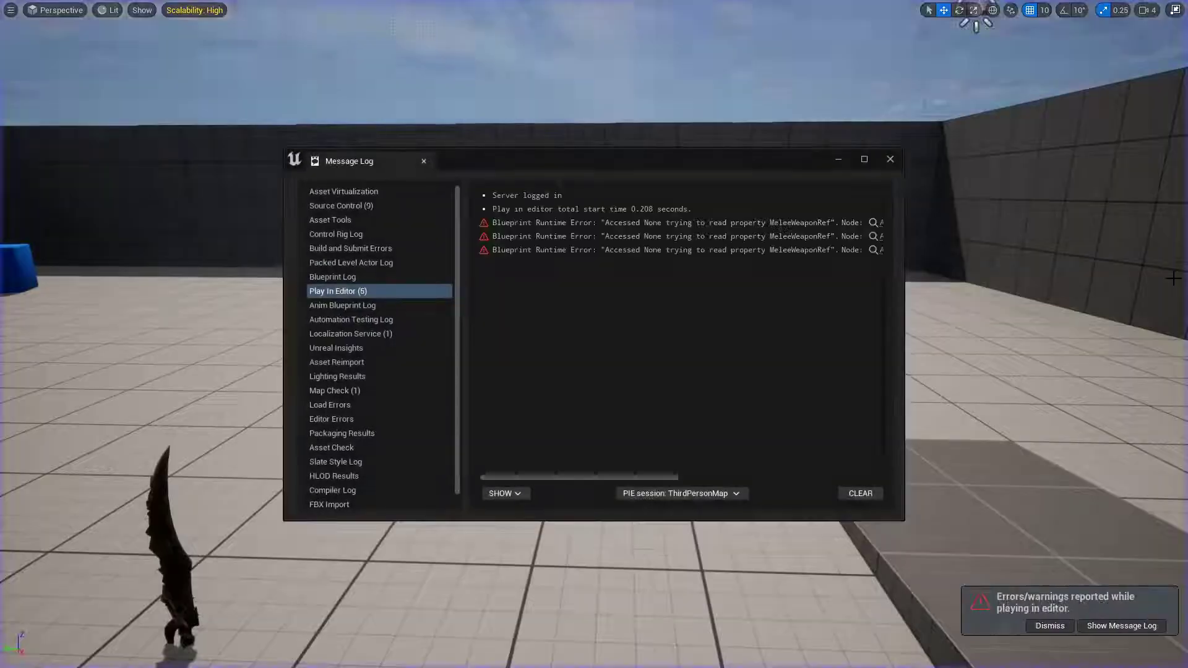
Follow the MeleeWeaponRef runtime error to its source in PlayerBase_BP, and close the message log.
drag(647, 478, 827, 477)
drag(753, 481, 781, 479)
click(619, 224)
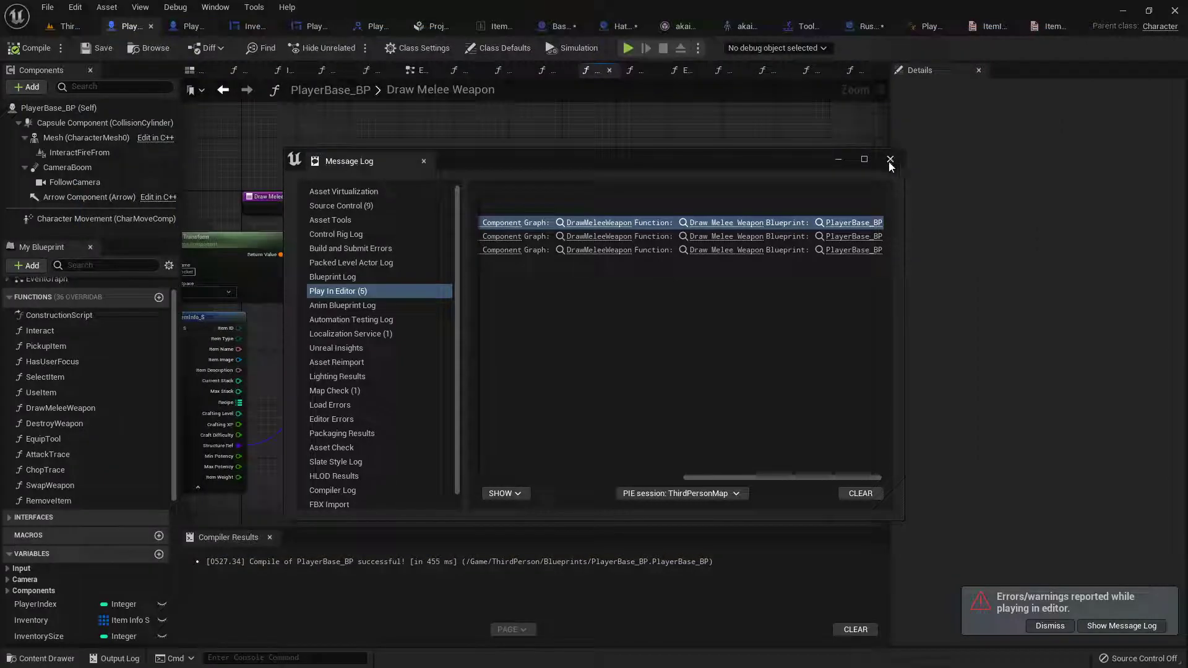
click(889, 160)
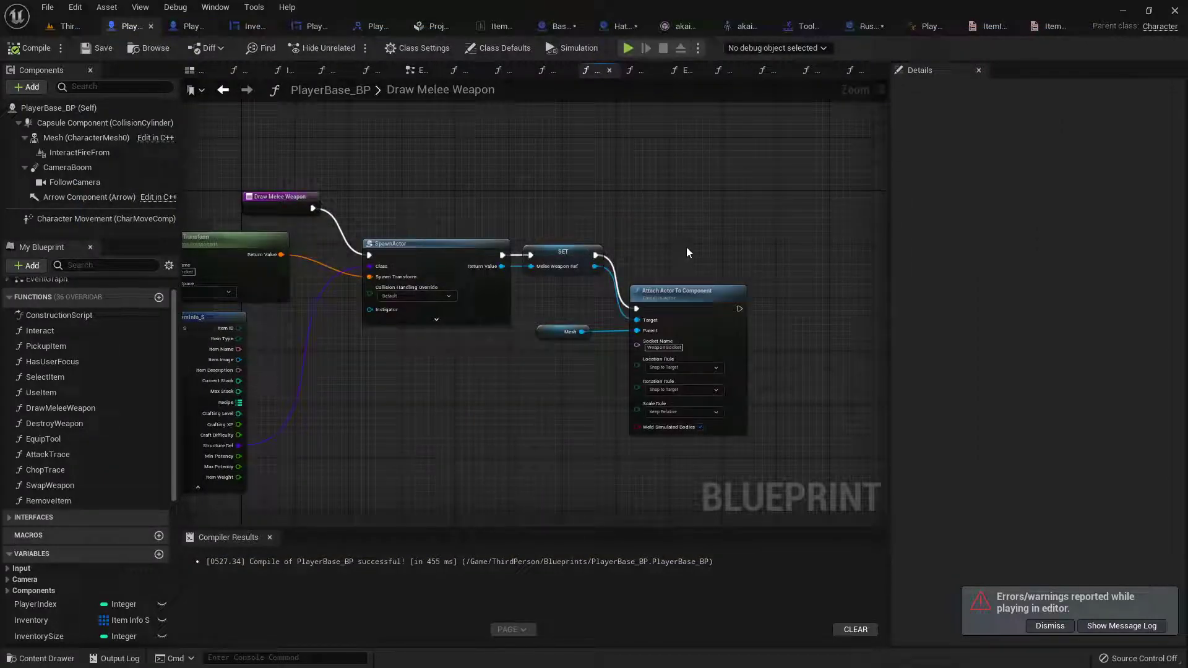
Set the StructureRef of the RustedSword row in the item data table to RustedSword_BP.
click(501, 28)
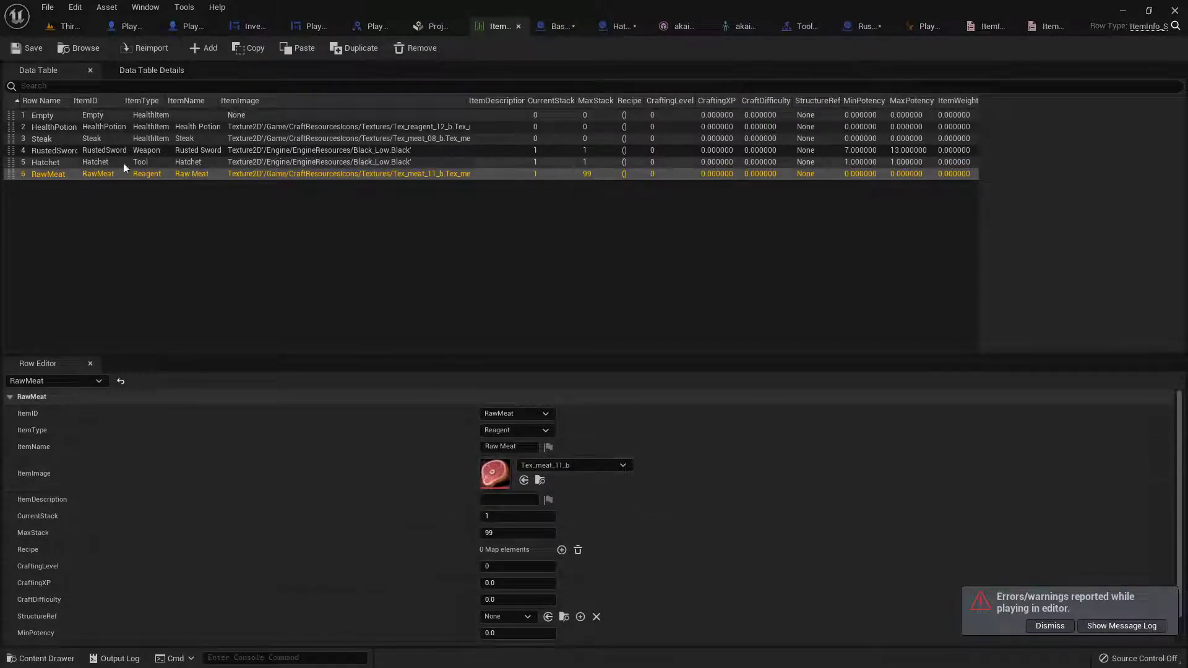
click(68, 149)
scroll(489, 632, down, 1)
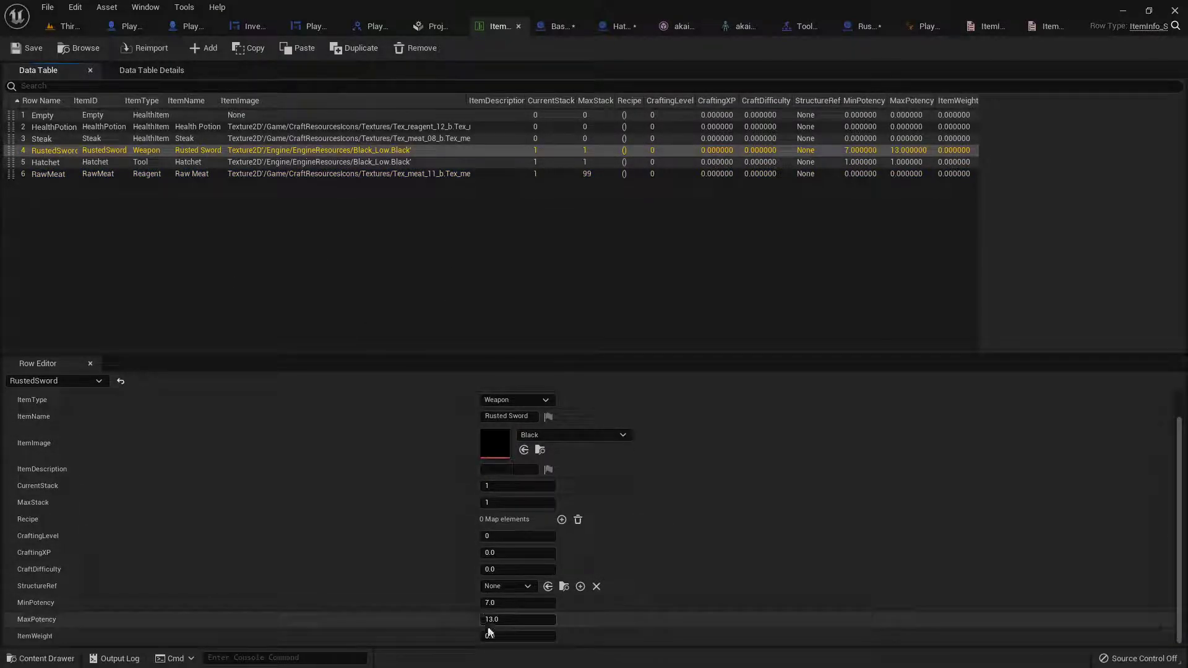
click(496, 585)
click(539, 558)
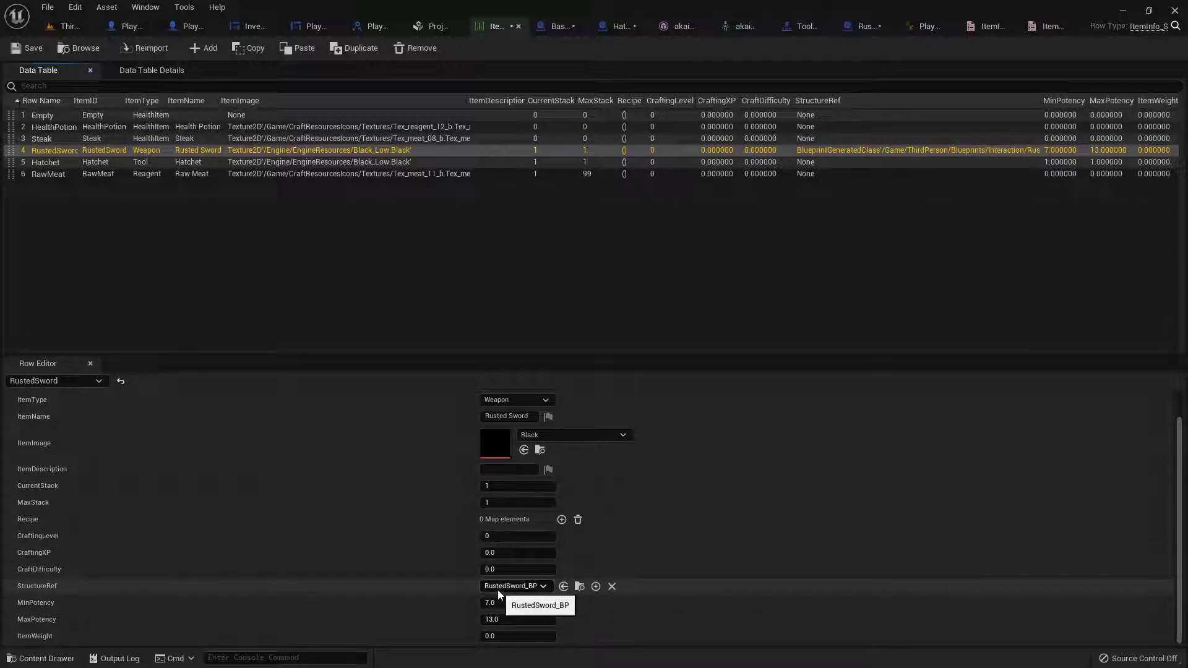
Set the StructureRef of the Hatchet row in the item data table to Hatchet_BP.
click(245, 161)
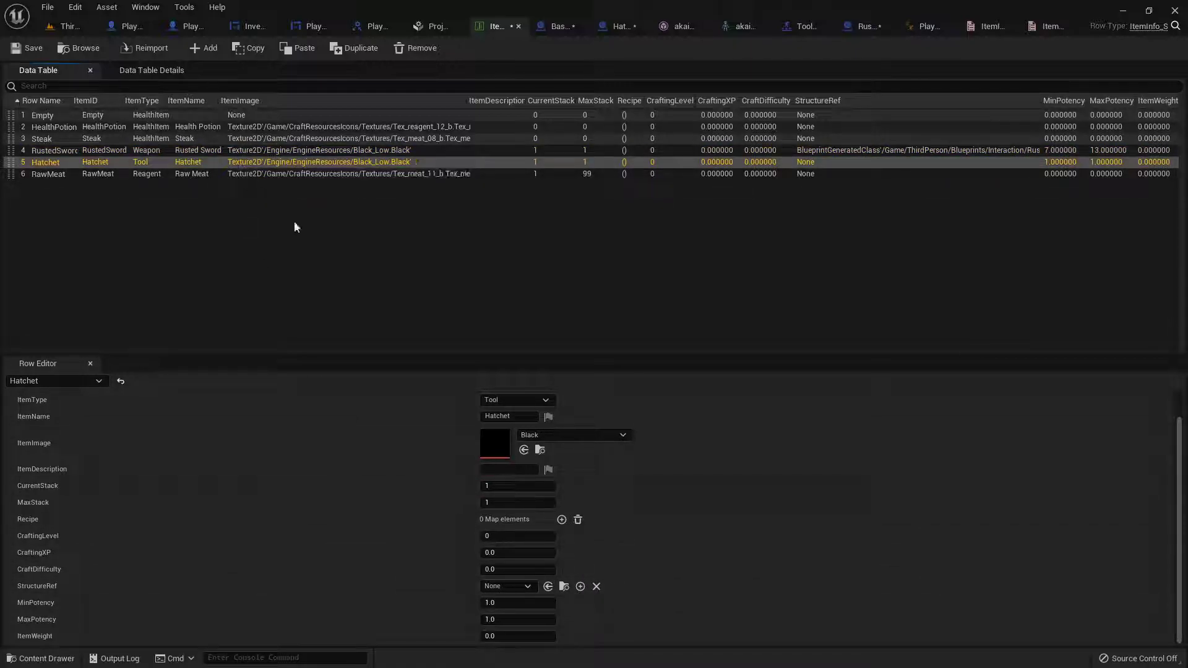
click(509, 585)
click(532, 544)
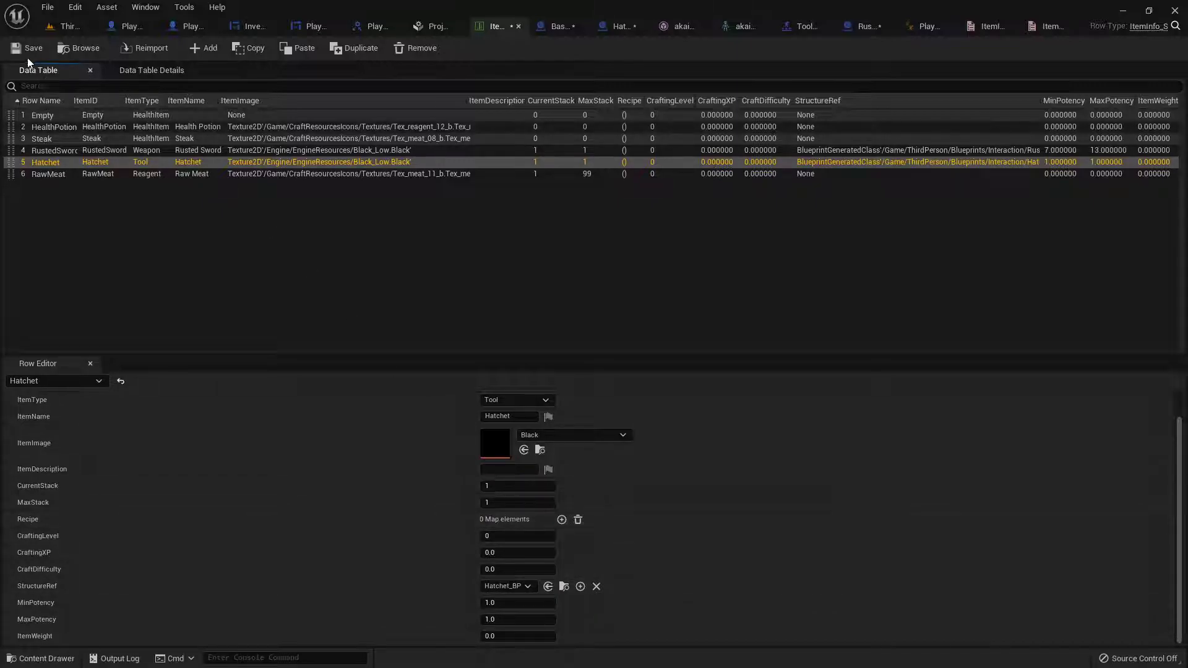
Play the level again, pick up the rusted sword, use it from the backpack, and end the session.
click(67, 27)
click(264, 47)
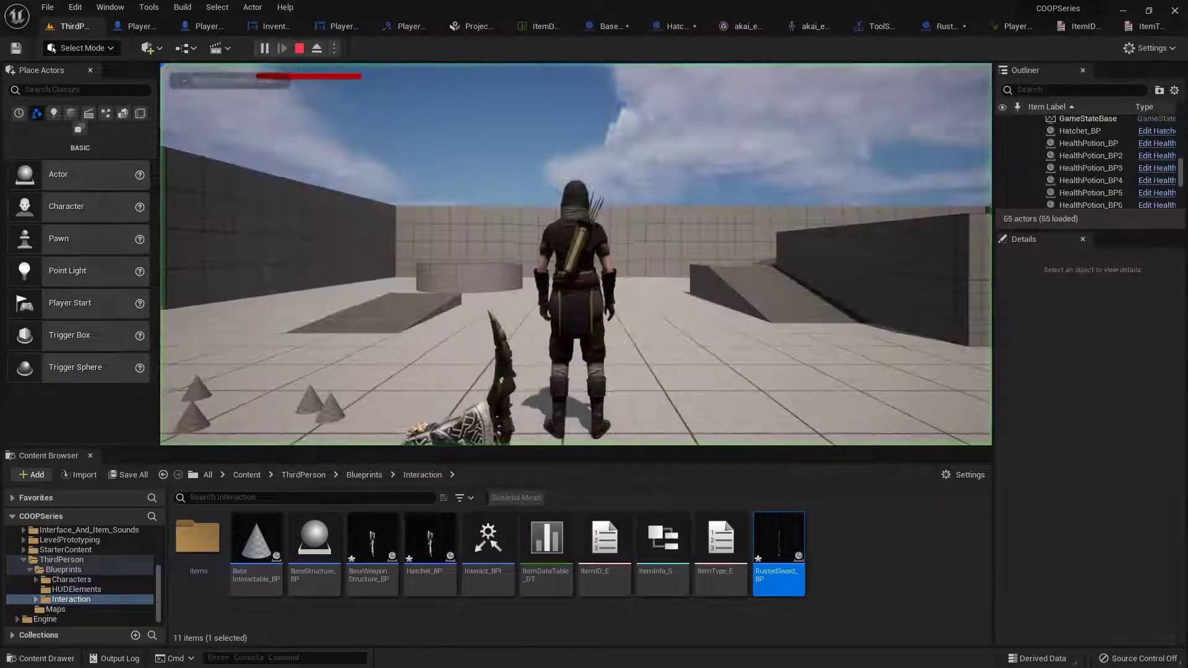
key(a)
key(e)
key(d)
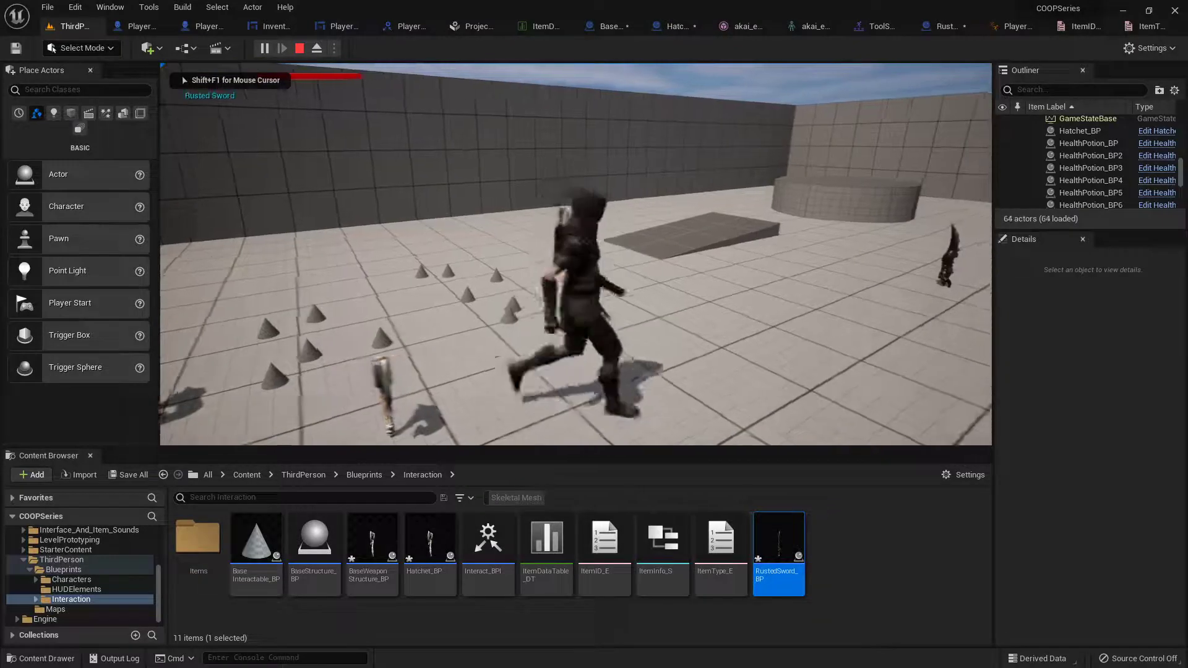
key(i)
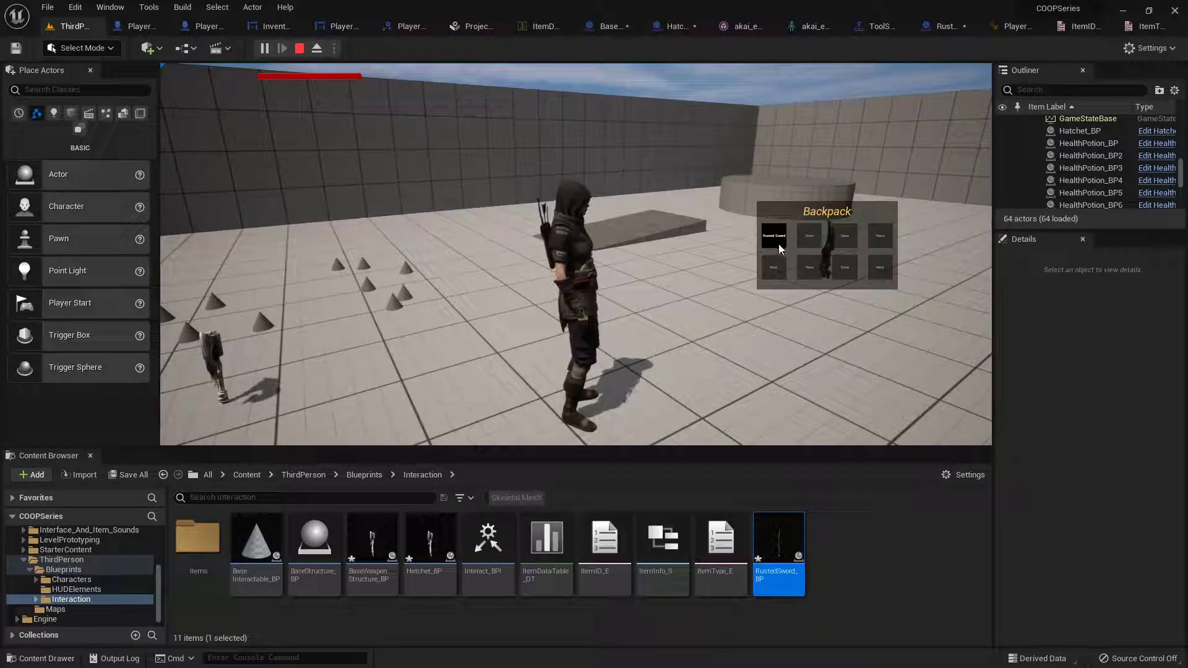
click(777, 244)
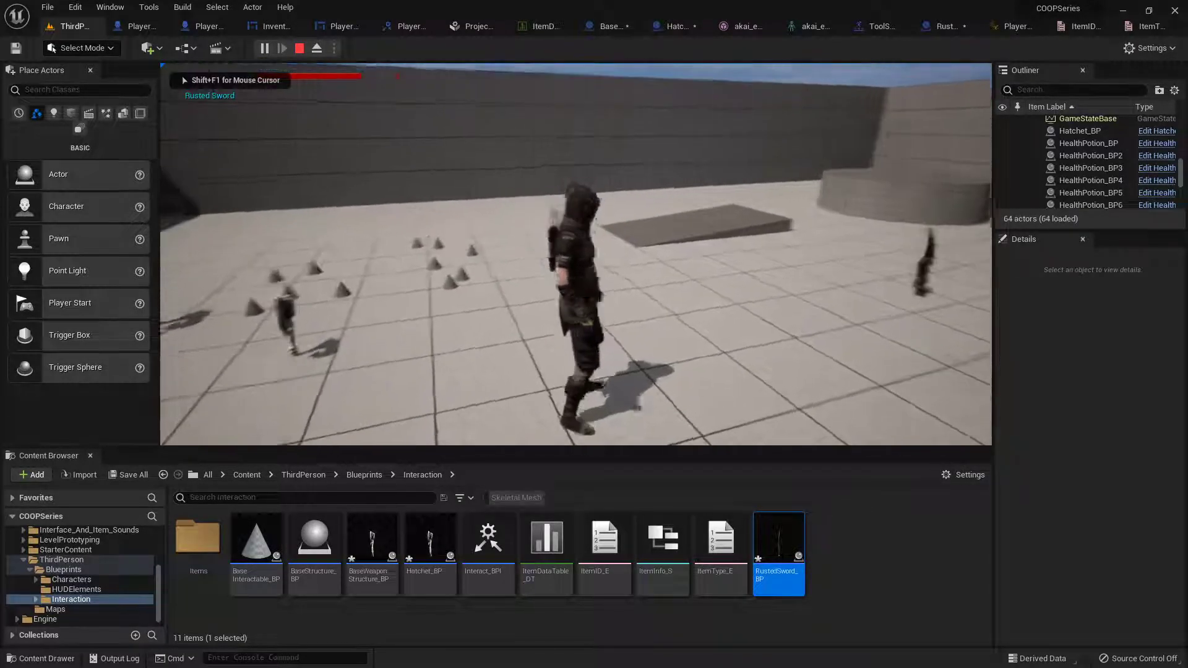
key(s)
key(d)
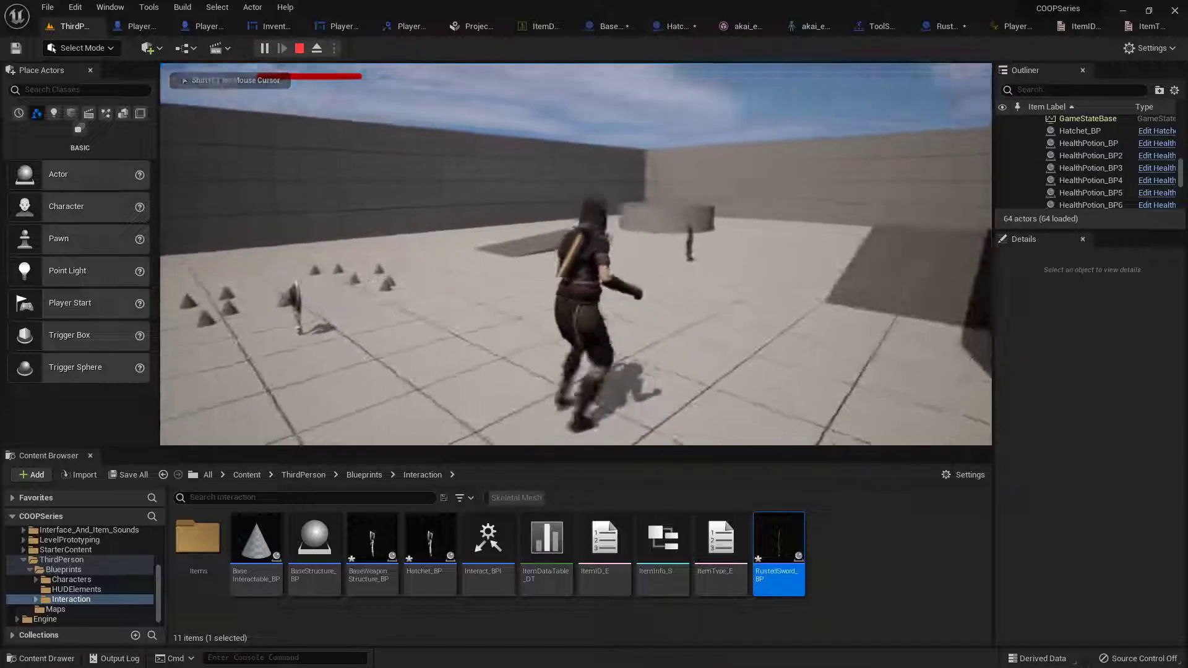
key(Escape)
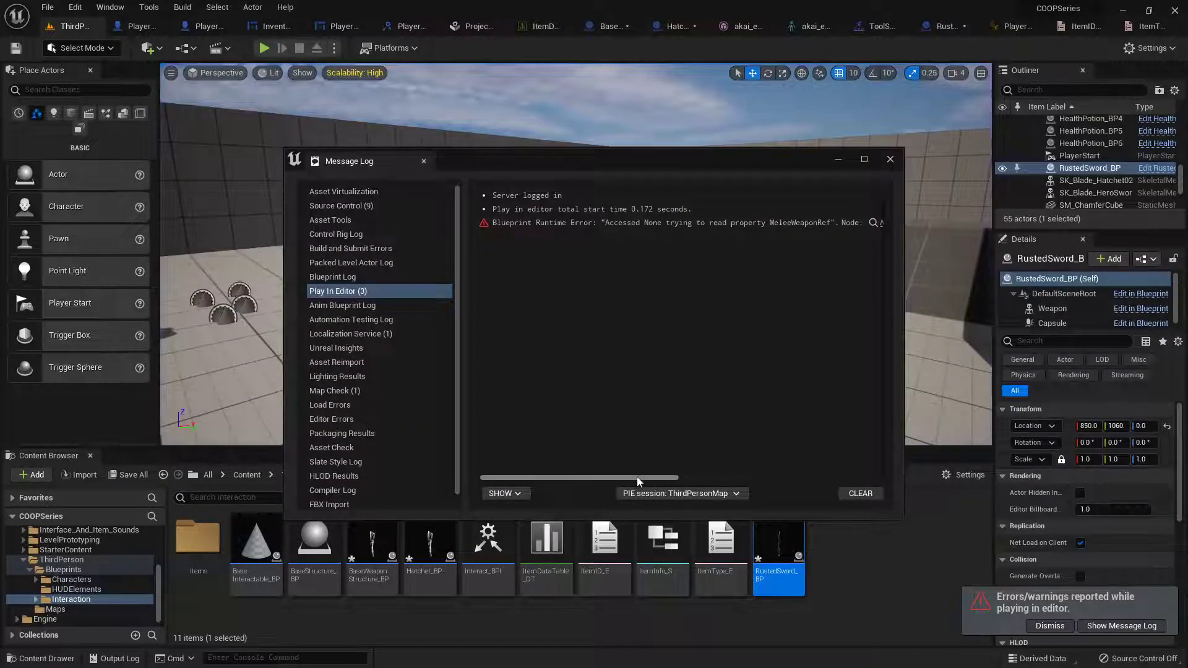
Follow the MeleeWeaponRef error to the Draw Melee Weapon function, close the message log, and examine how the spawned weapon's class is supplied.
drag(636, 476, 817, 458)
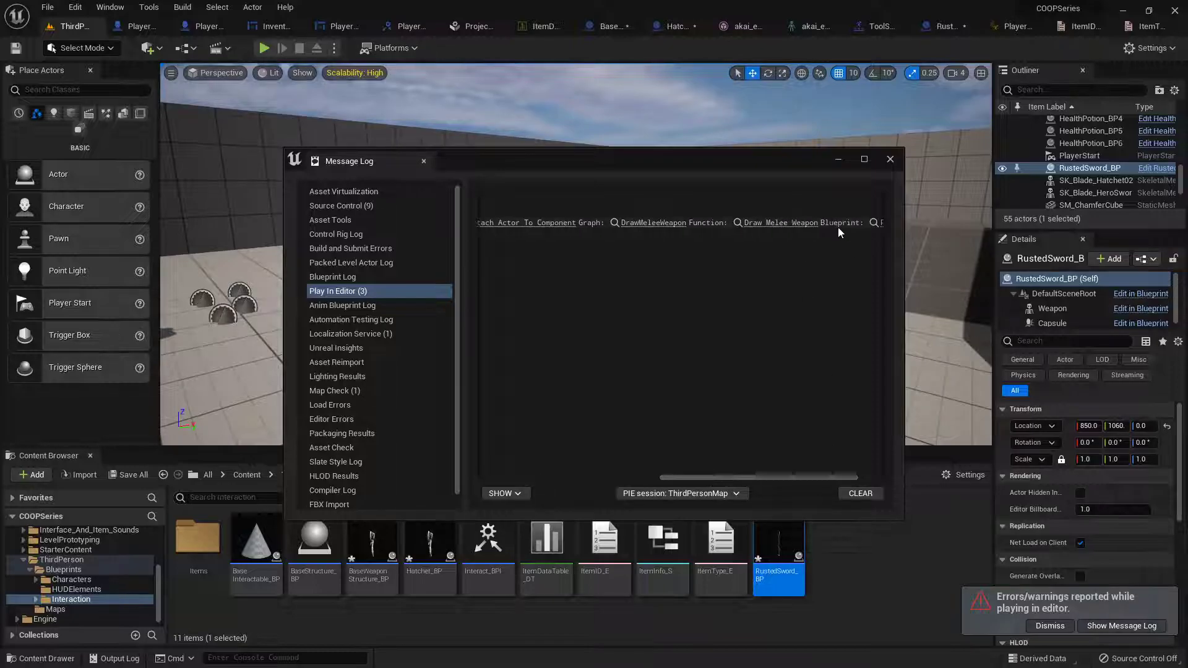
click(773, 222)
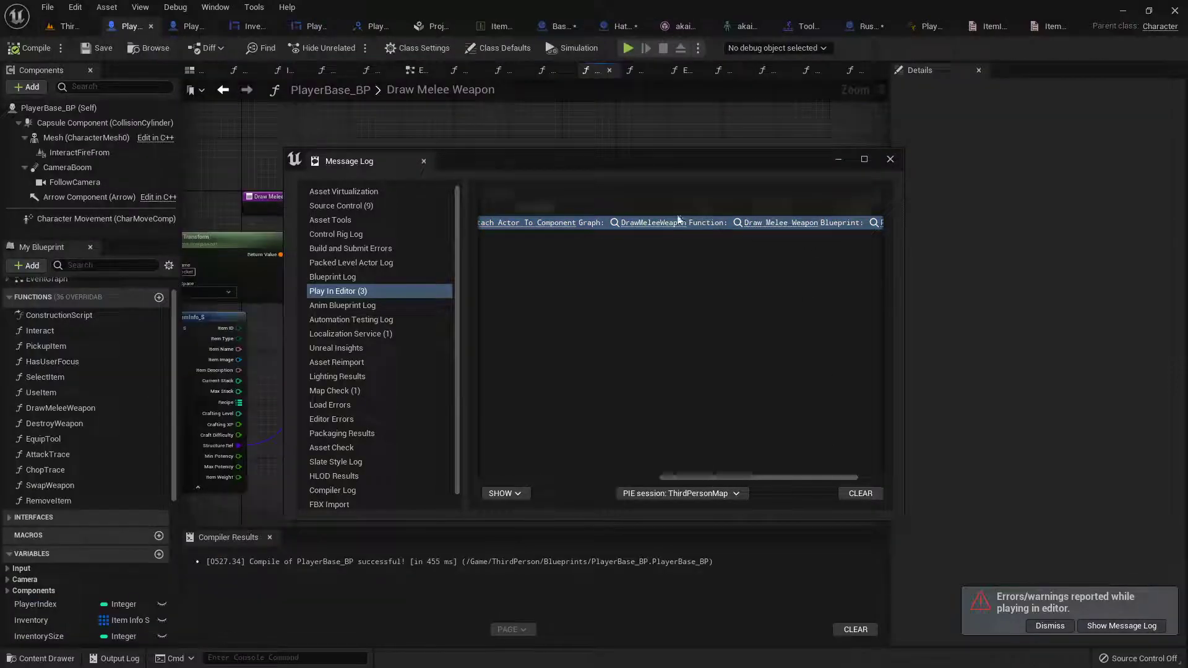
click(891, 159)
right_drag(500, 378, 675, 342)
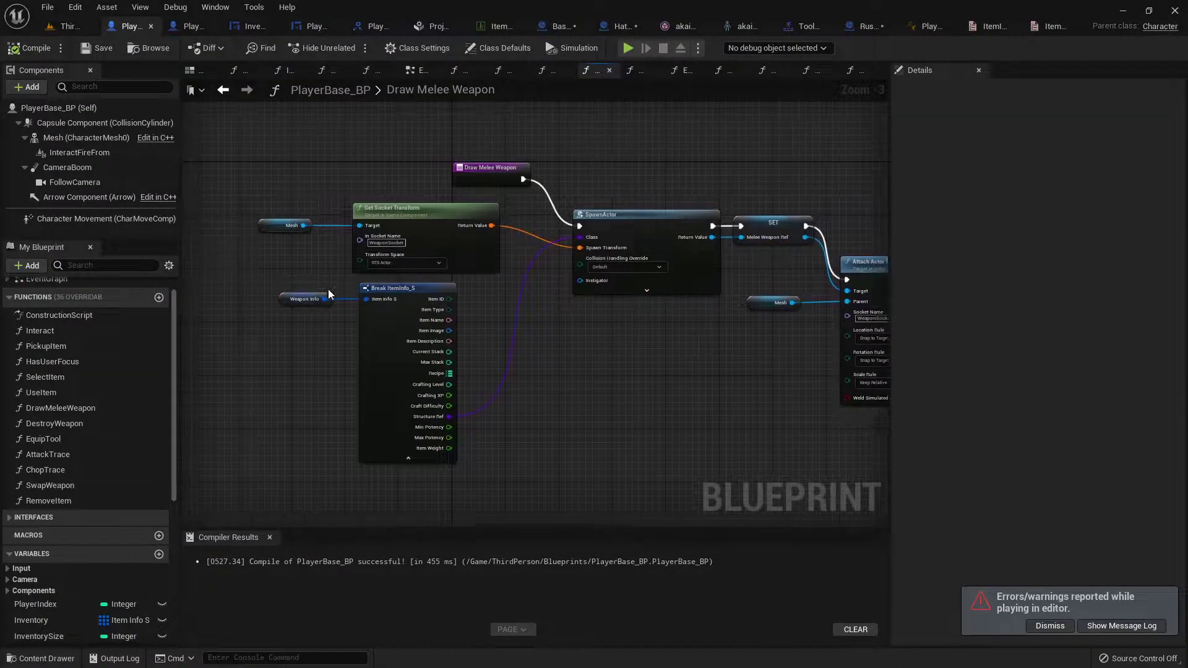
scroll(339, 327, up, 3)
scroll(513, 455, down, 2)
right_drag(584, 307, 461, 308)
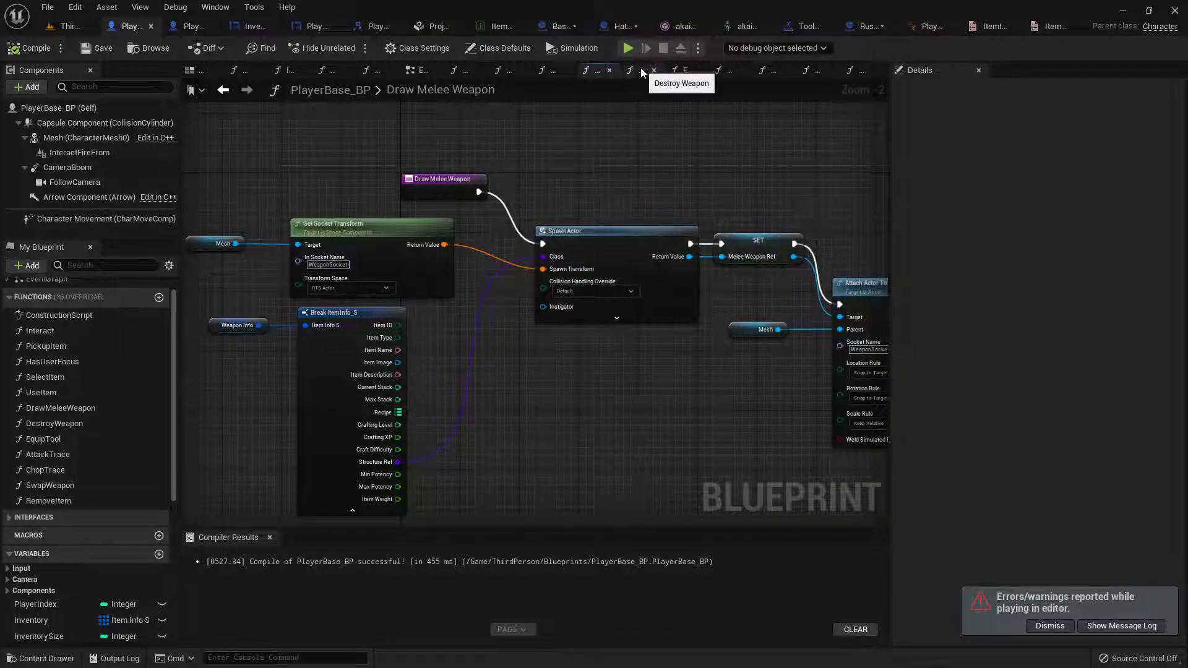
Review the weapon branch of the Use Item function and the Swap Weapon function it calls.
click(549, 72)
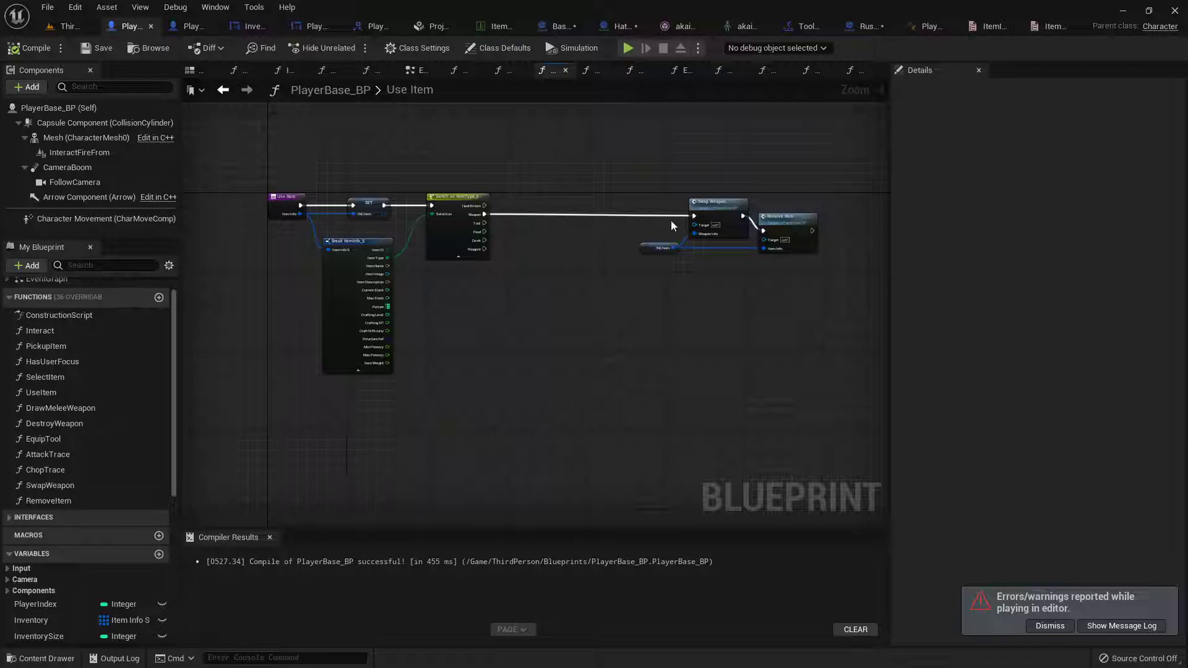
scroll(733, 237, up, 3)
right_drag(741, 134, 621, 132)
double_click(599, 185)
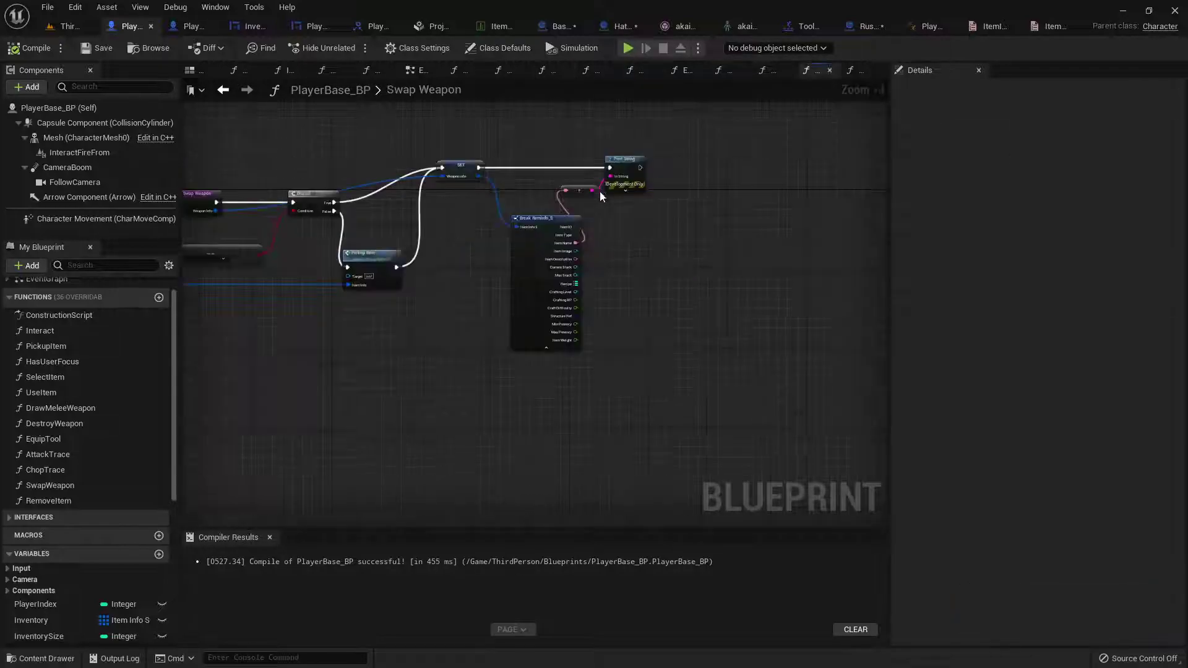
scroll(464, 250, up, 5)
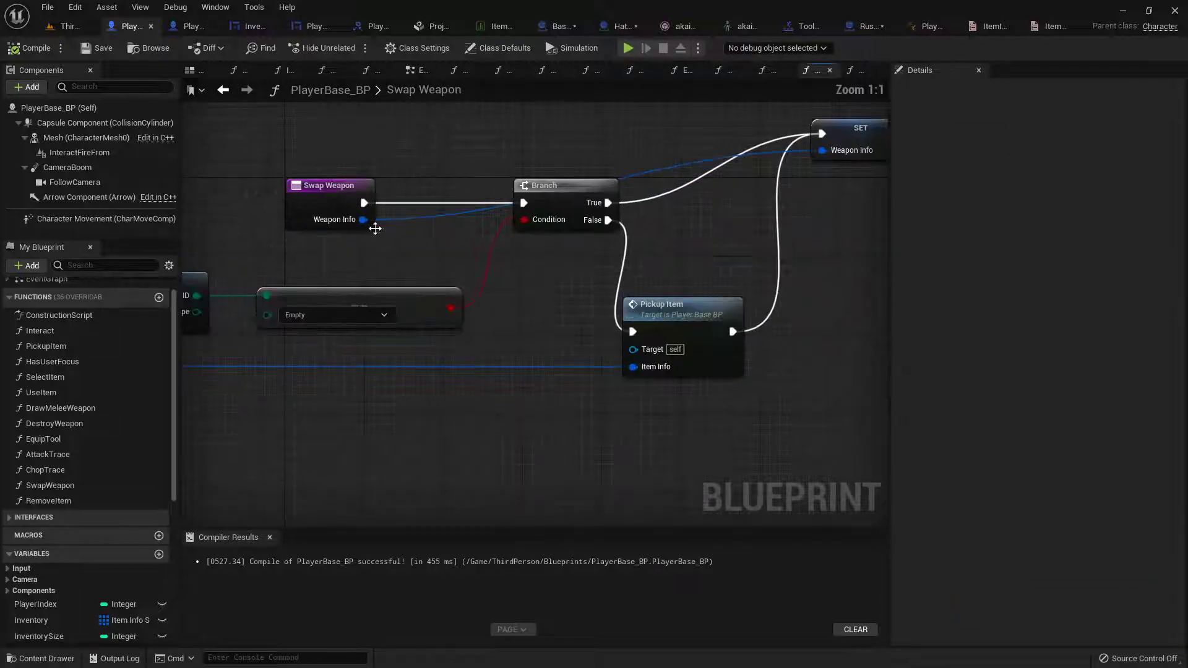
right_drag(418, 256, 609, 243)
Shift RustedSword_BP and Hatchet_BP together in the level, play it, and check the picked-up sword in the backpack.
click(70, 28)
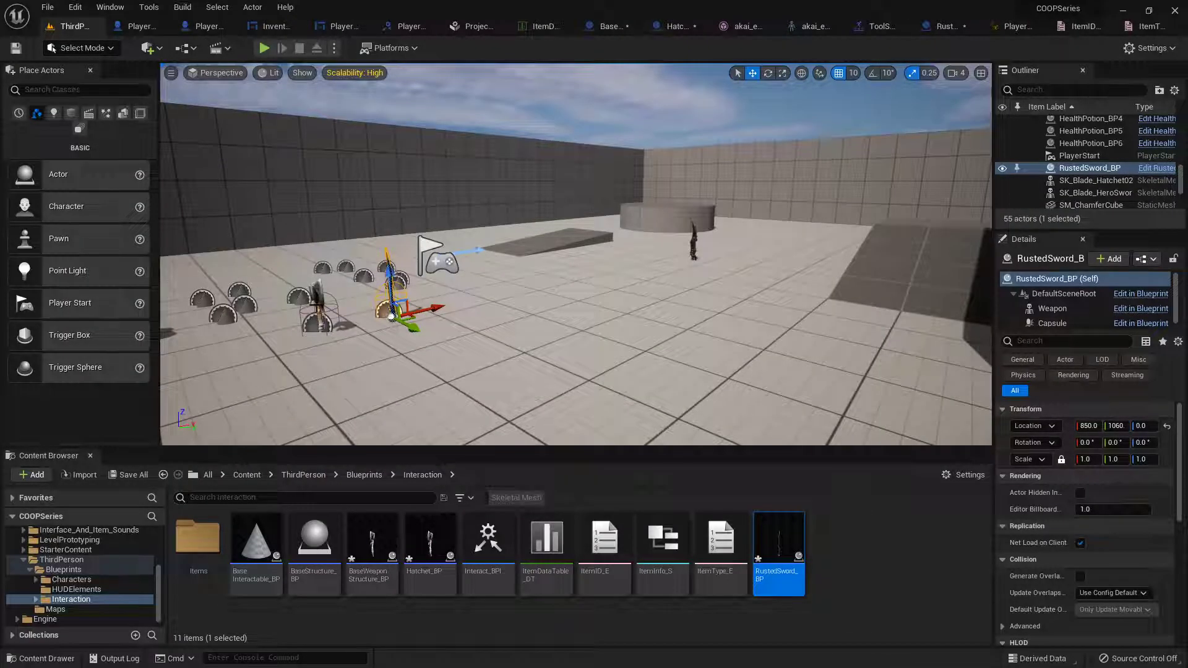
ctrl+click(317, 305)
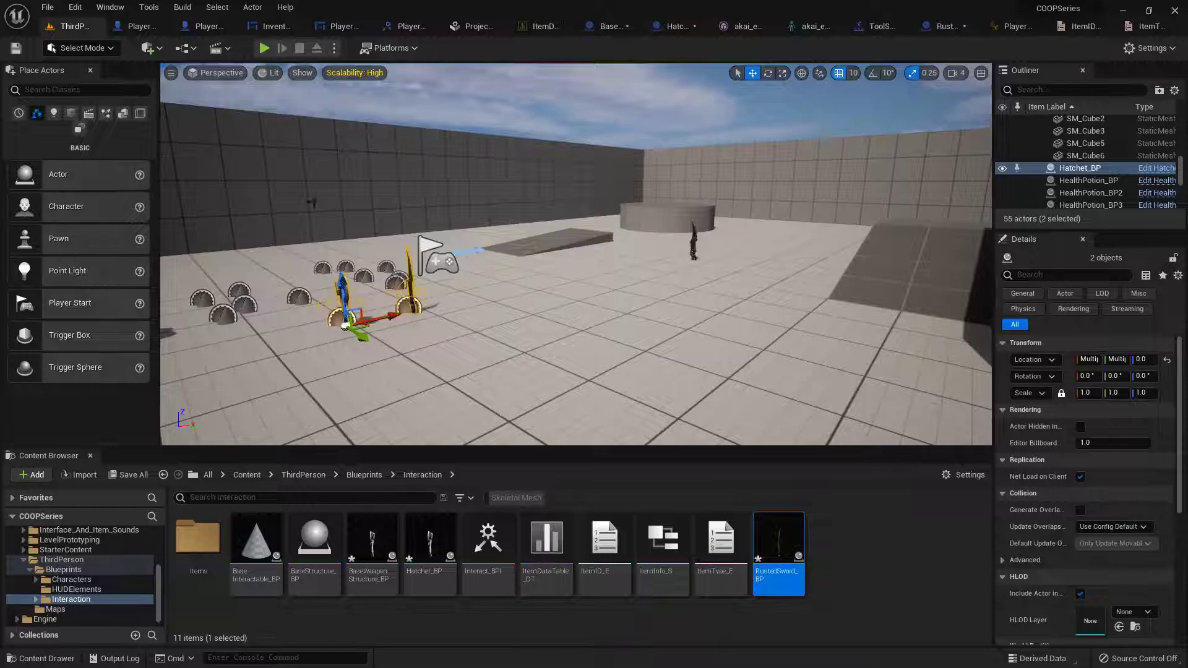
click(264, 49)
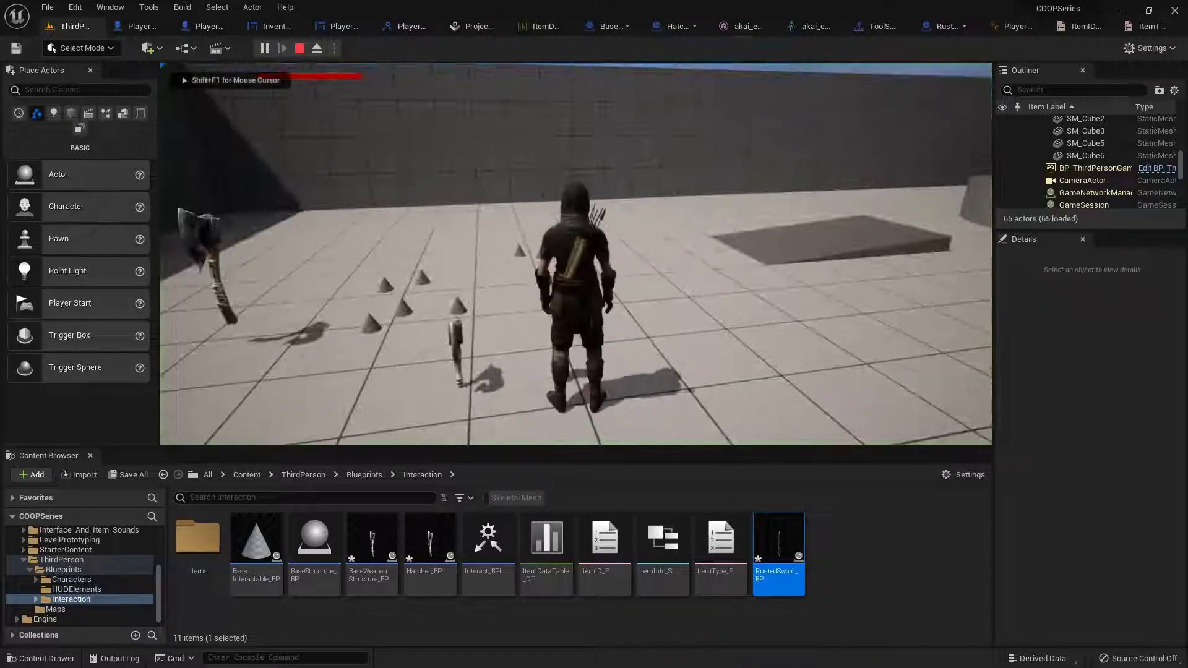
key(Tab)
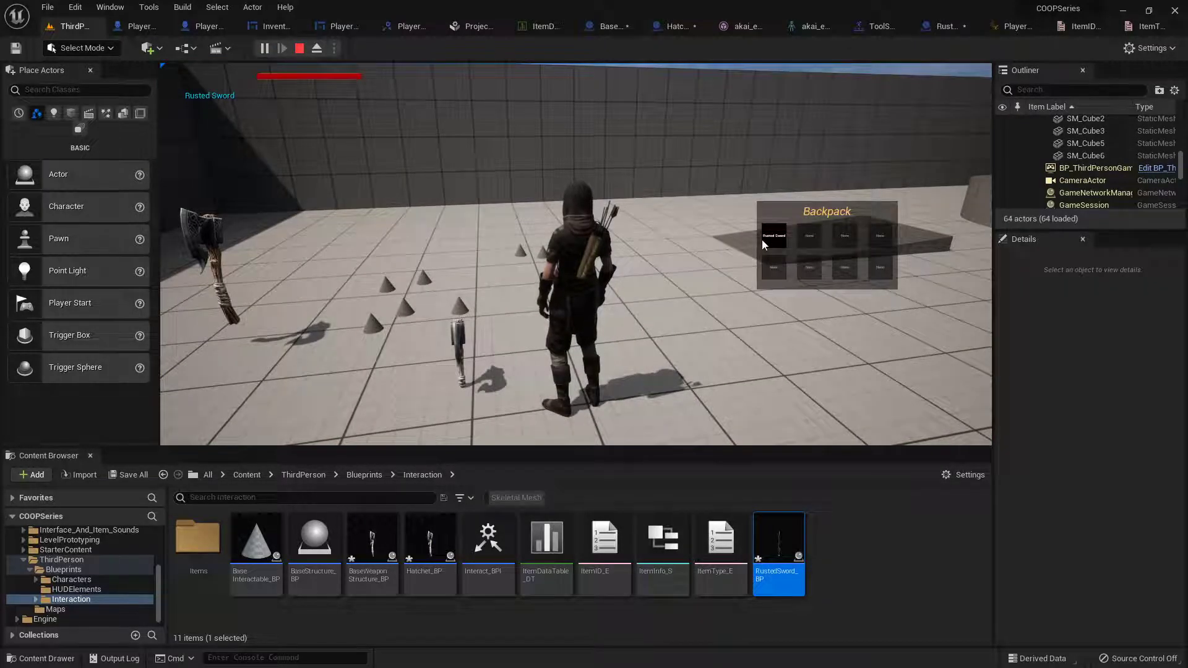
key(Tab)
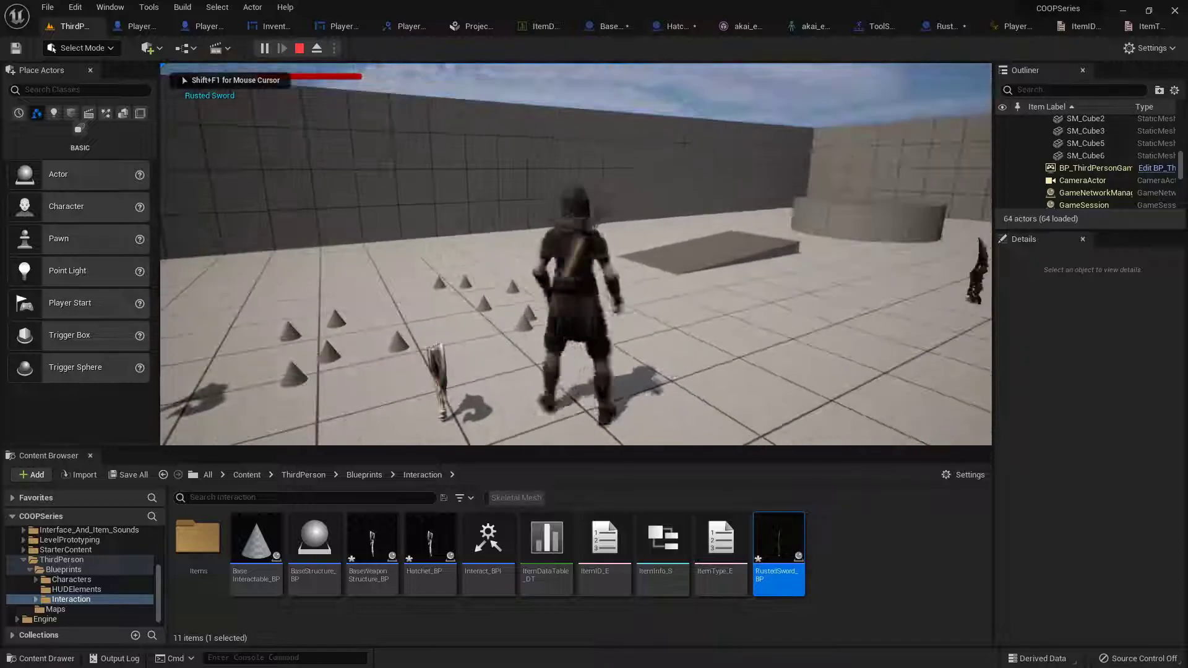
Run around with the sword, attack, sheathe and redraw it, and end the play session.
key(w)
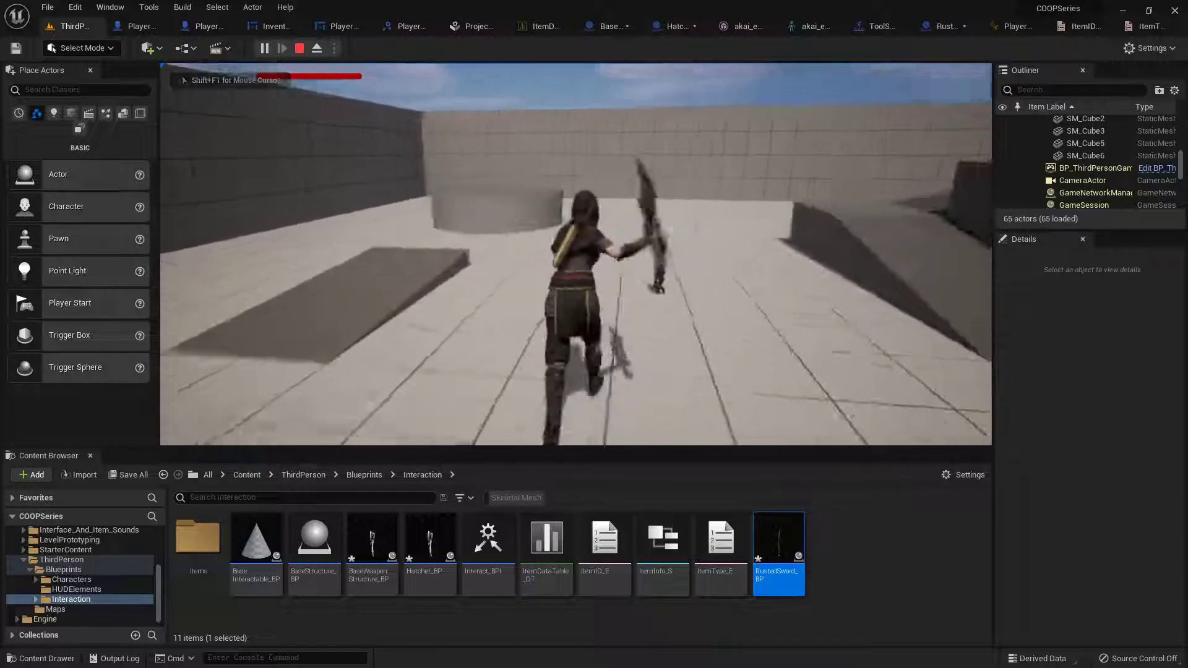
key(w)
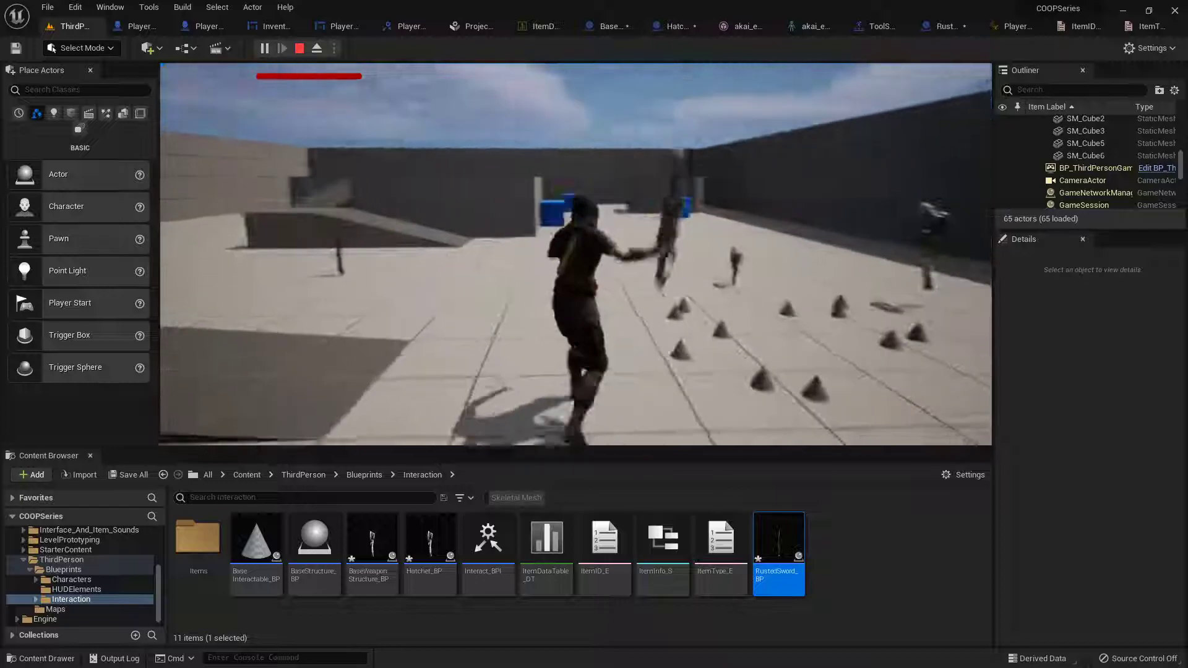
click(576, 255)
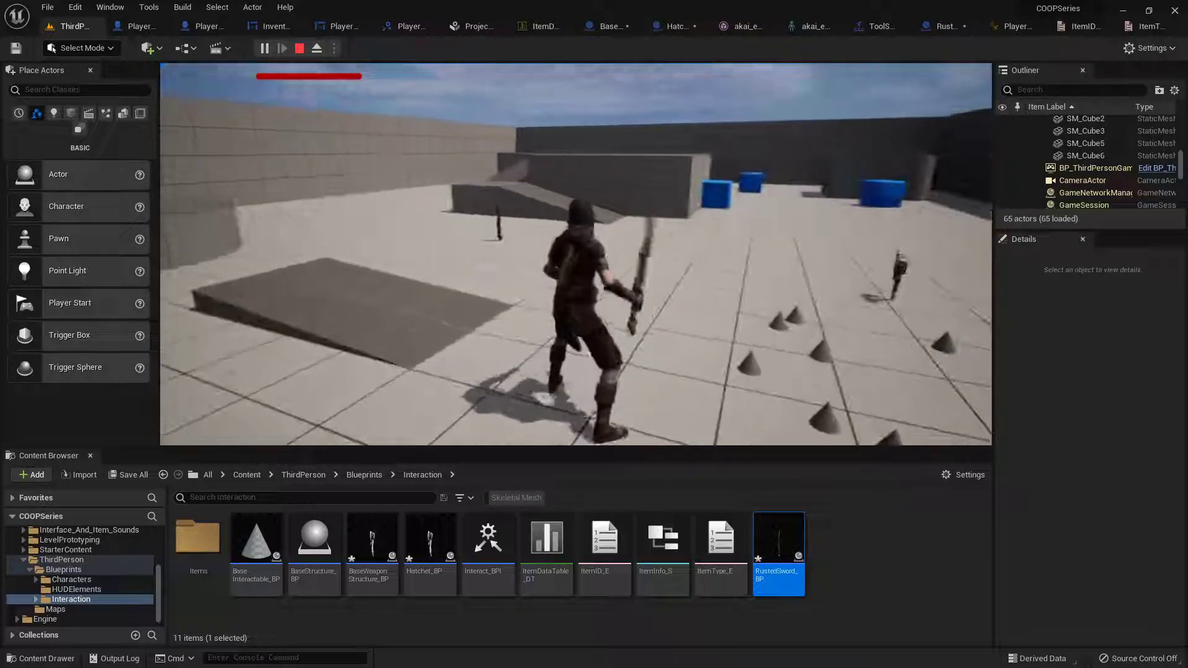
key(1)
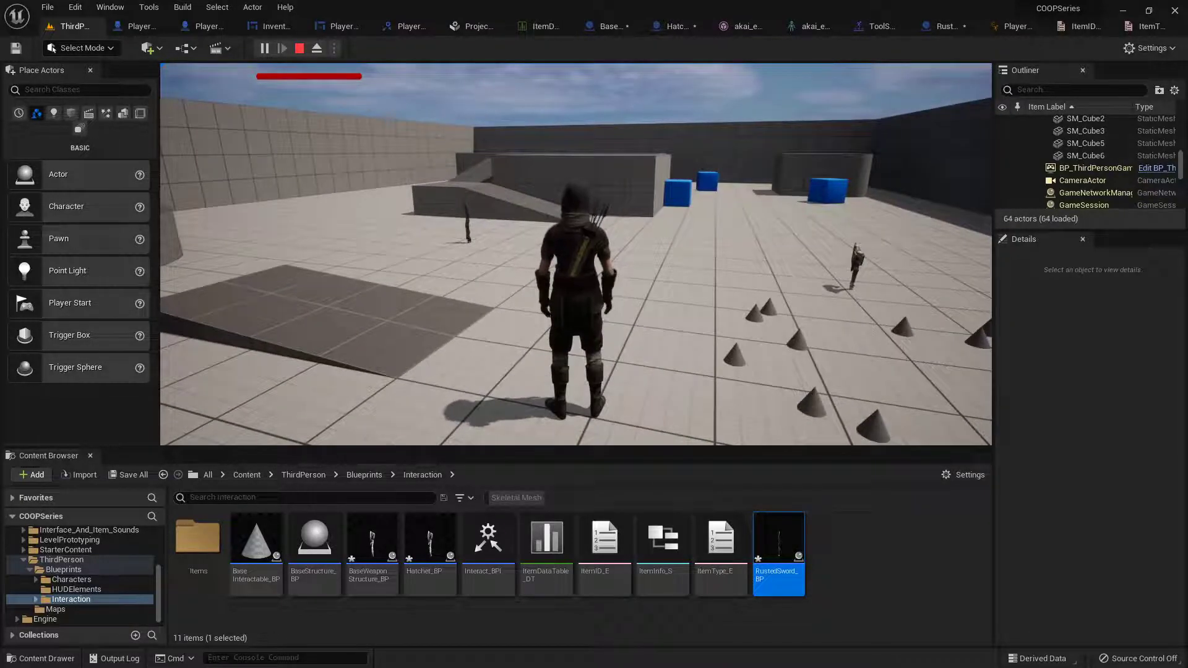
key(1)
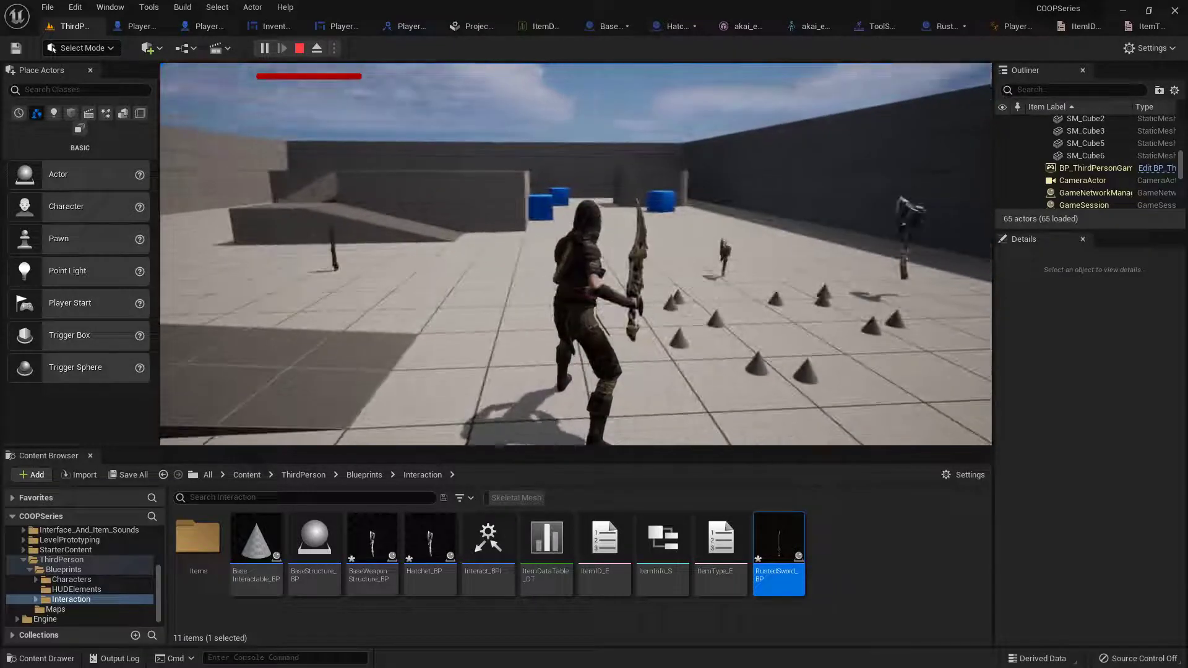
key(Escape)
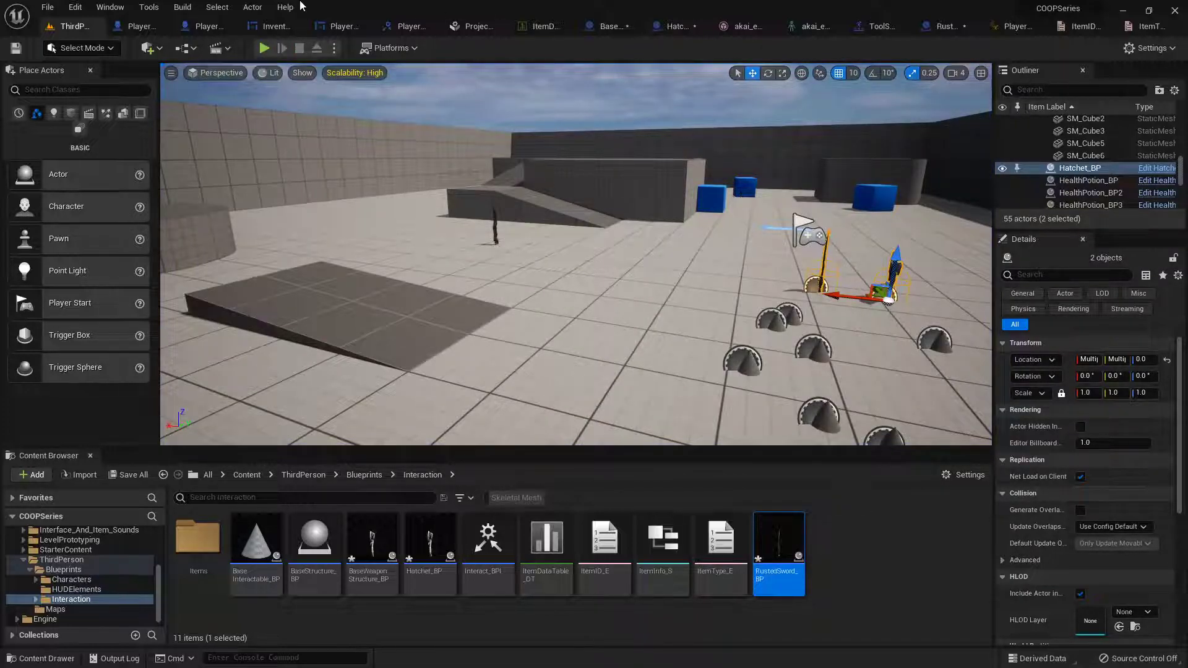
Move the InputAction Draw/SheatheWeapon event farther from its Branch in the PlayerBase_BP event graph to make room for another node.
click(138, 26)
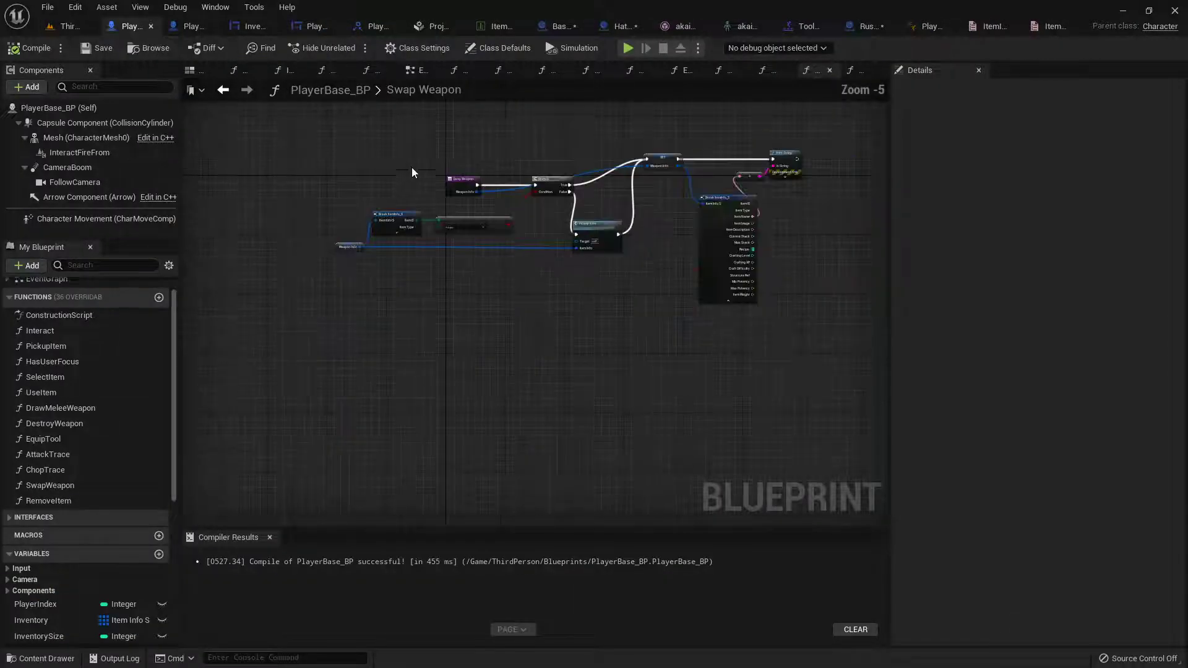
click(419, 72)
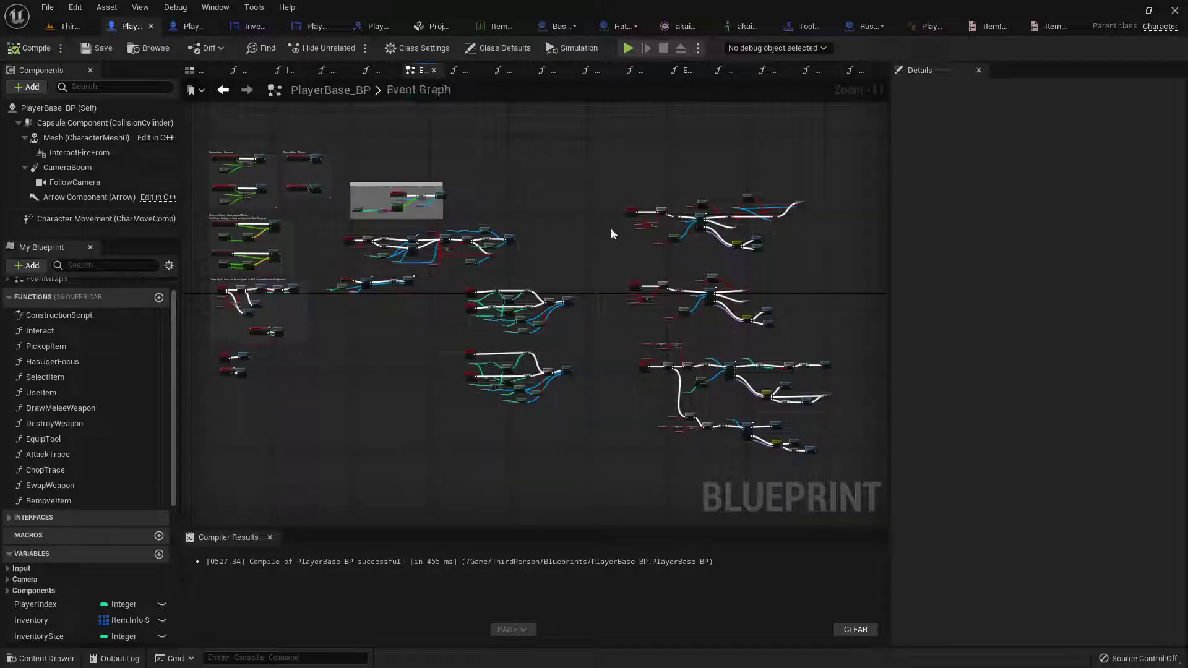
scroll(611, 233, up, 9)
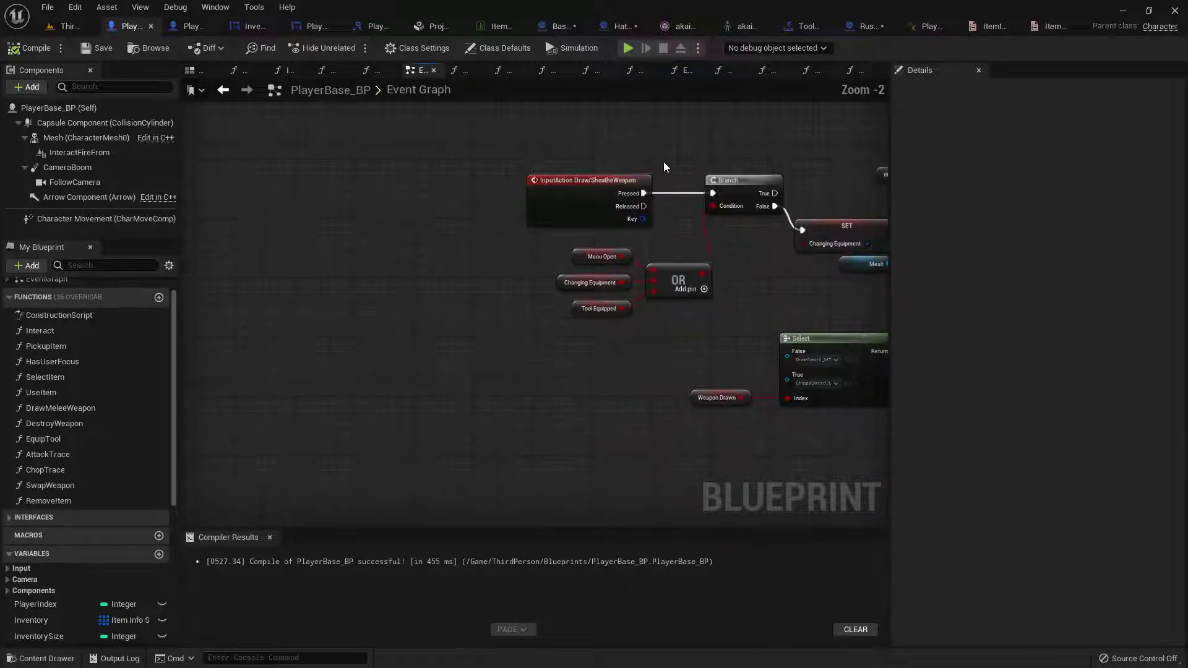
right_drag(663, 169, 629, 198)
drag(476, 233, 413, 238)
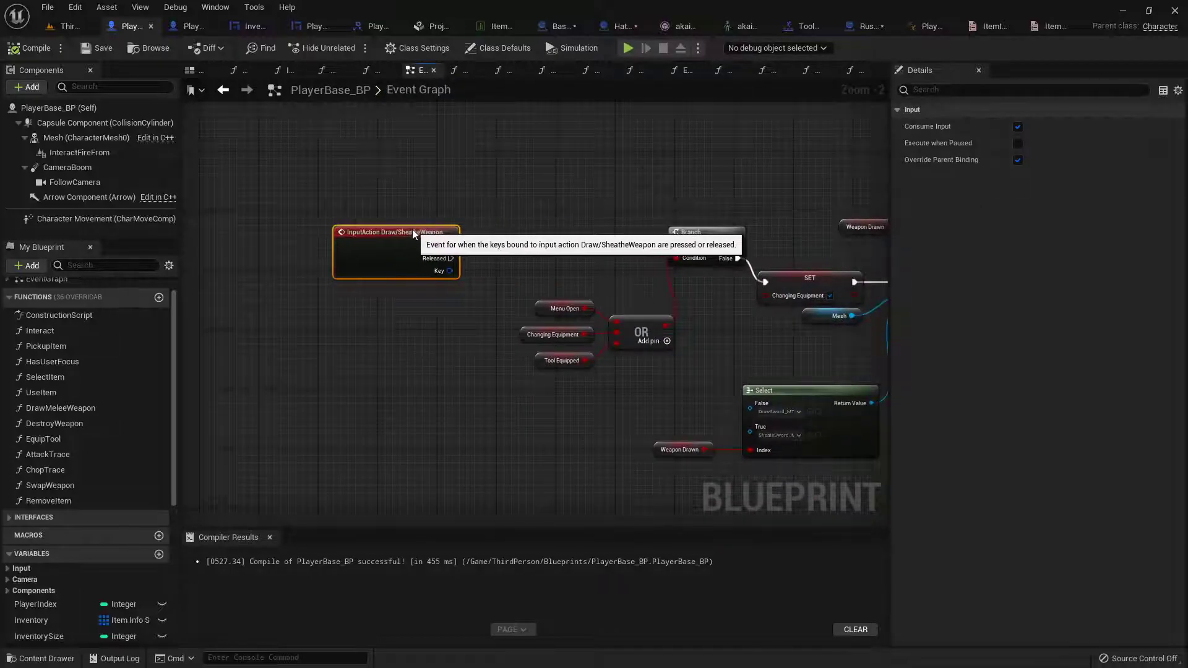
scroll(433, 250, up, 2)
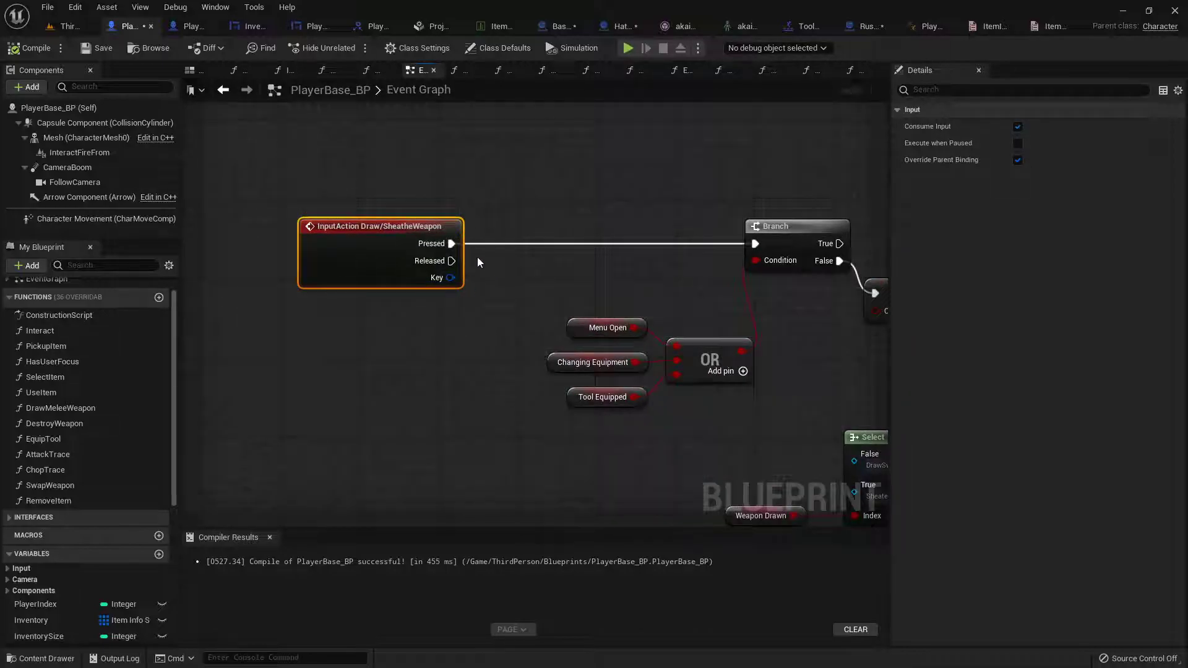
right_drag(342, 165, 381, 203)
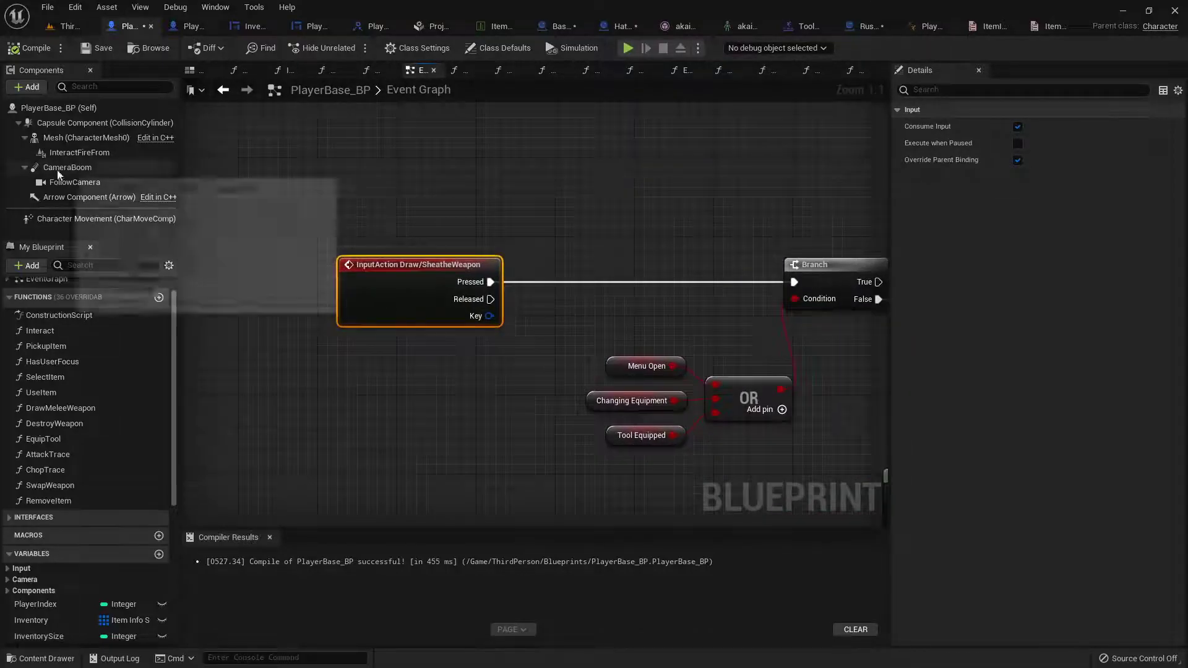
Add a Mesh reference feeding a Get Anim Instance node above the Draw/SheatheWeapon event, and line the two nodes up.
drag(58, 137, 354, 183)
text(get anim insta)
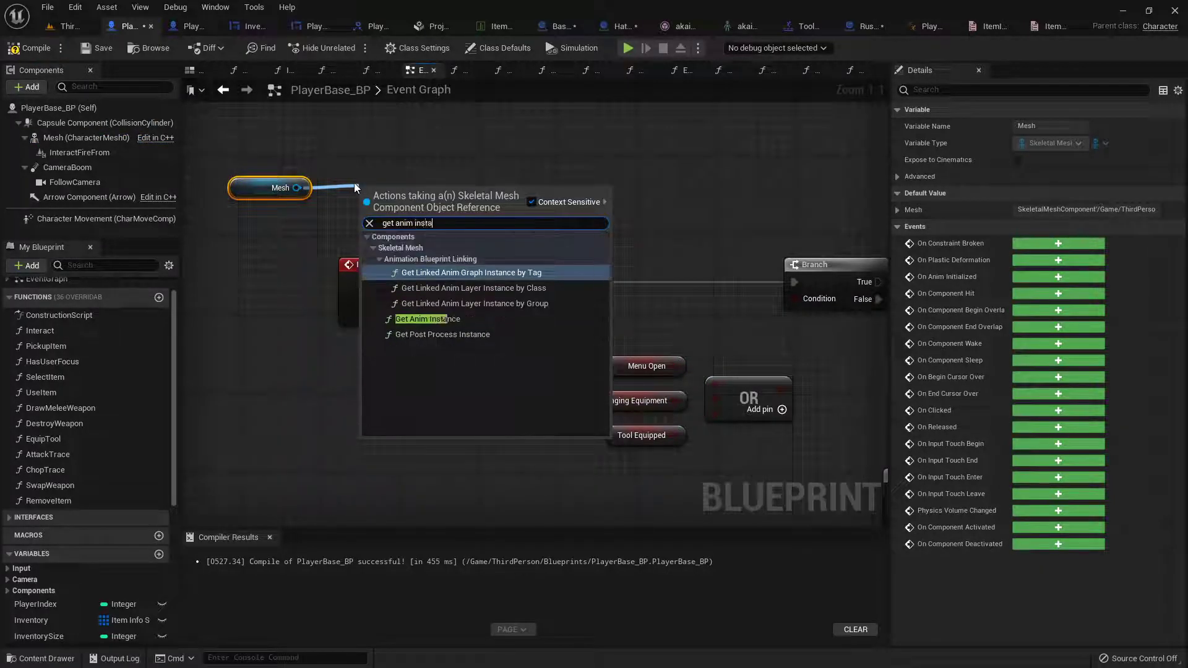
click(436, 320)
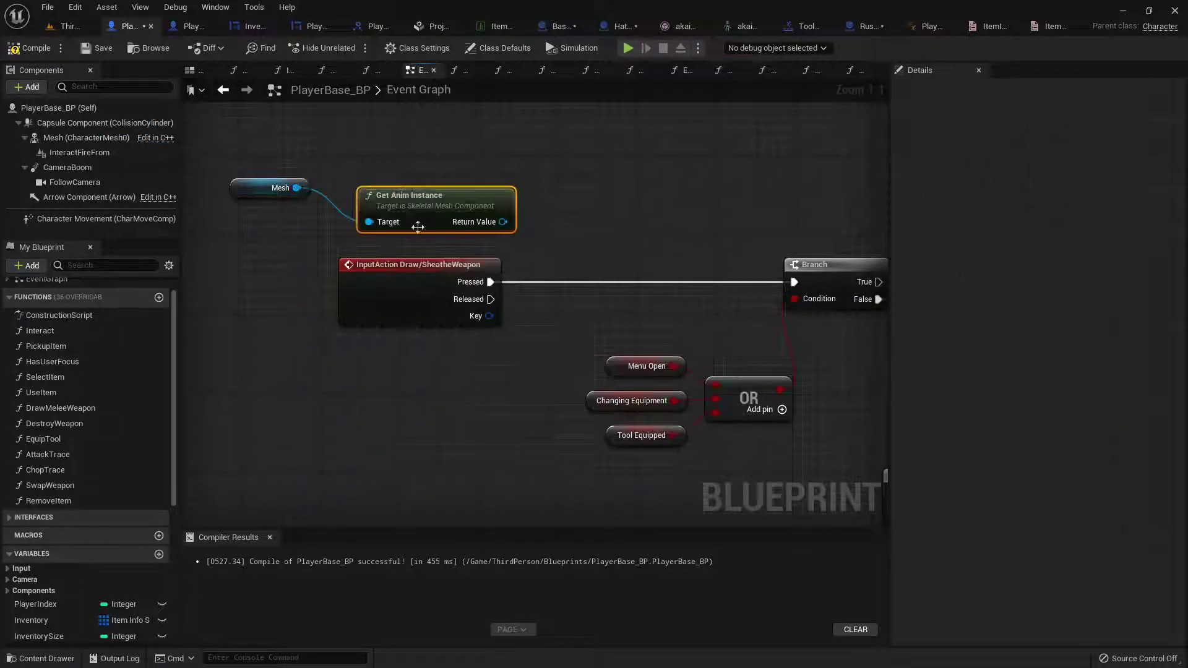
drag(419, 200, 402, 165)
ctrl+click(269, 182)
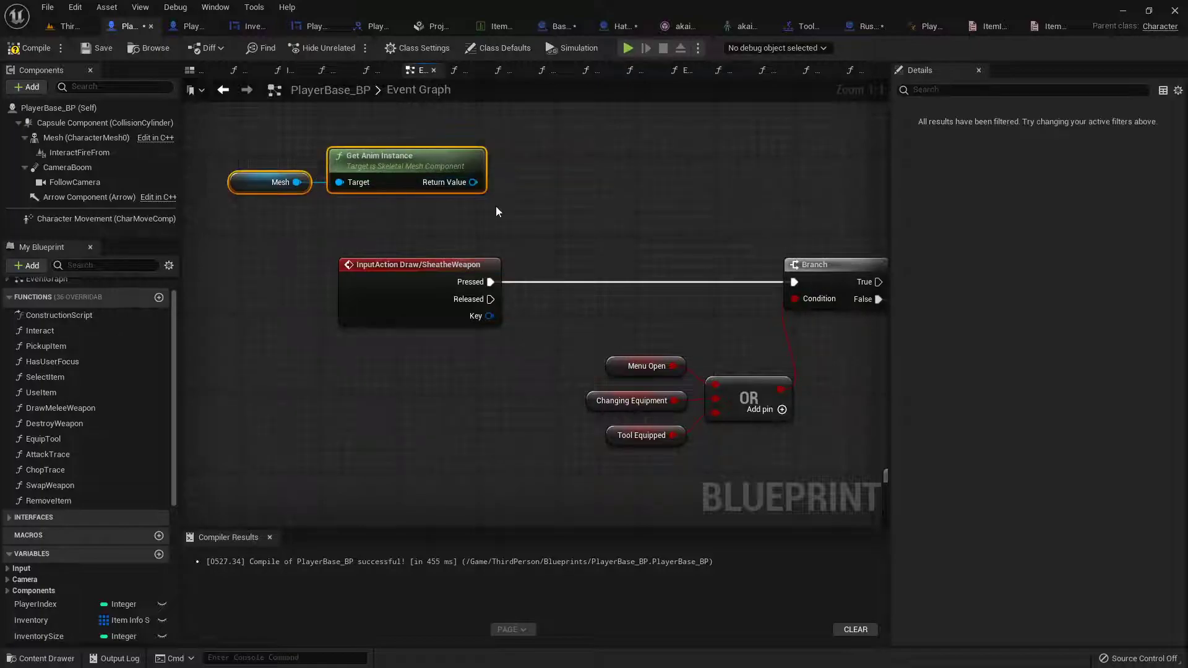
Add an Is Any Montage Playing node fed by the Get Anim Instance return value.
right_drag(496, 212, 466, 230)
drag(441, 200, 474, 199)
text(any montage)
key(Return)
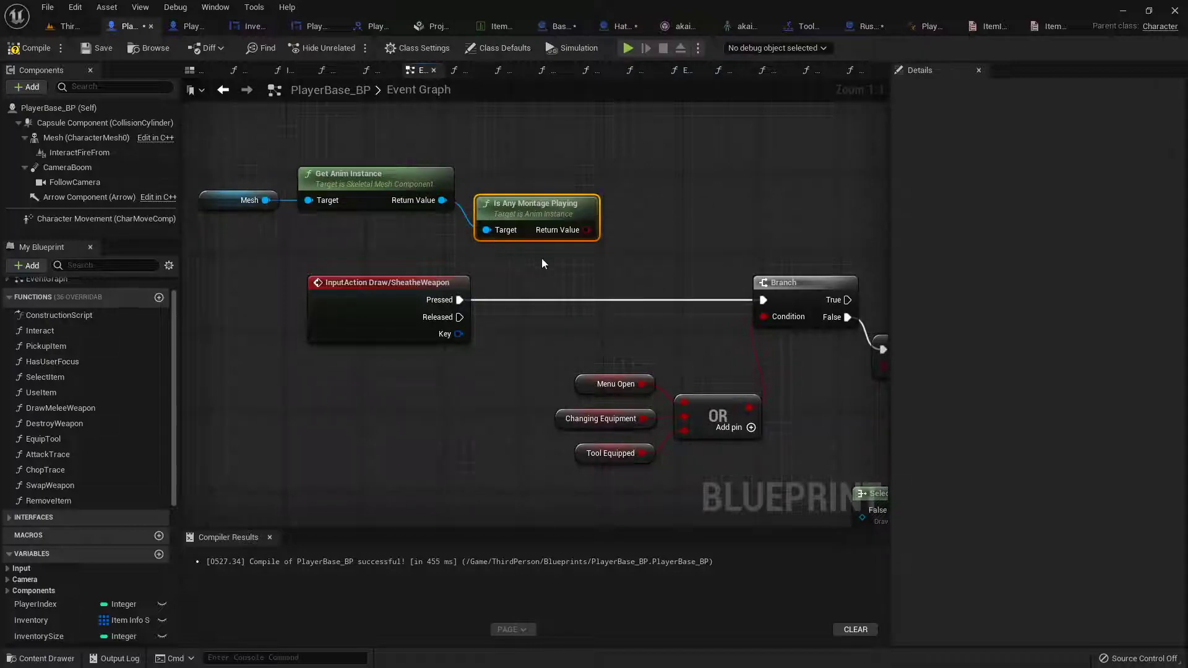
Insert a Branch conditioned on Is Any Montage Playing after the Draw/SheatheWeapon event, with its False output leading to the existing Branch.
click(595, 260)
drag(460, 300, 521, 295)
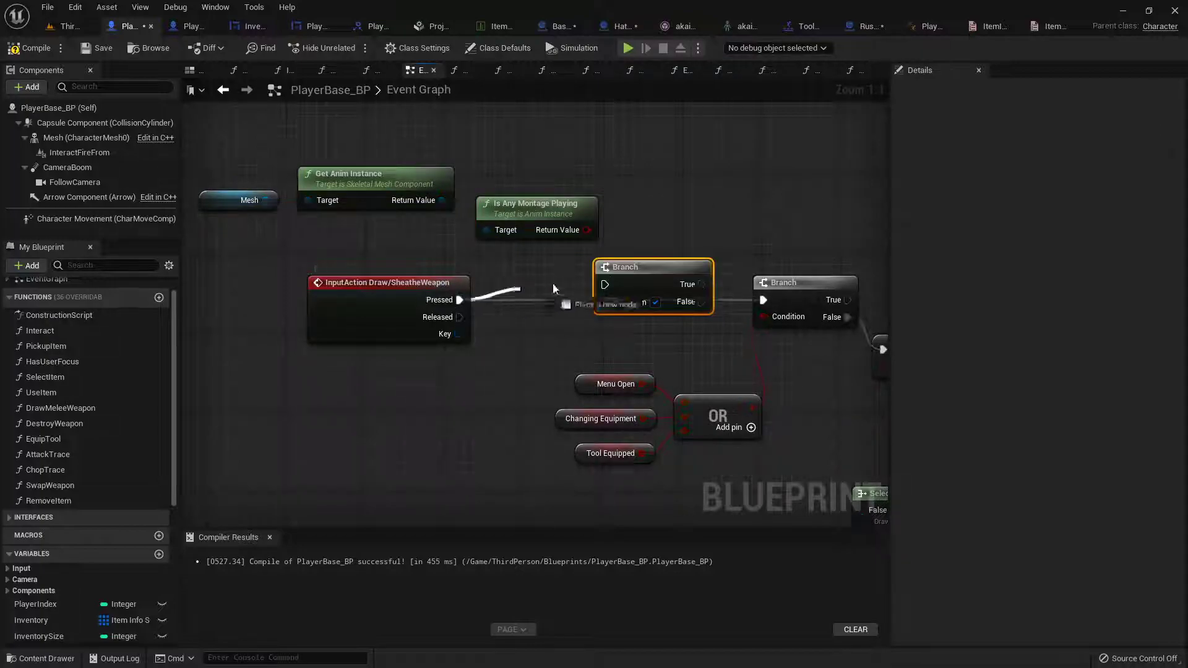
drag(610, 285, 607, 284)
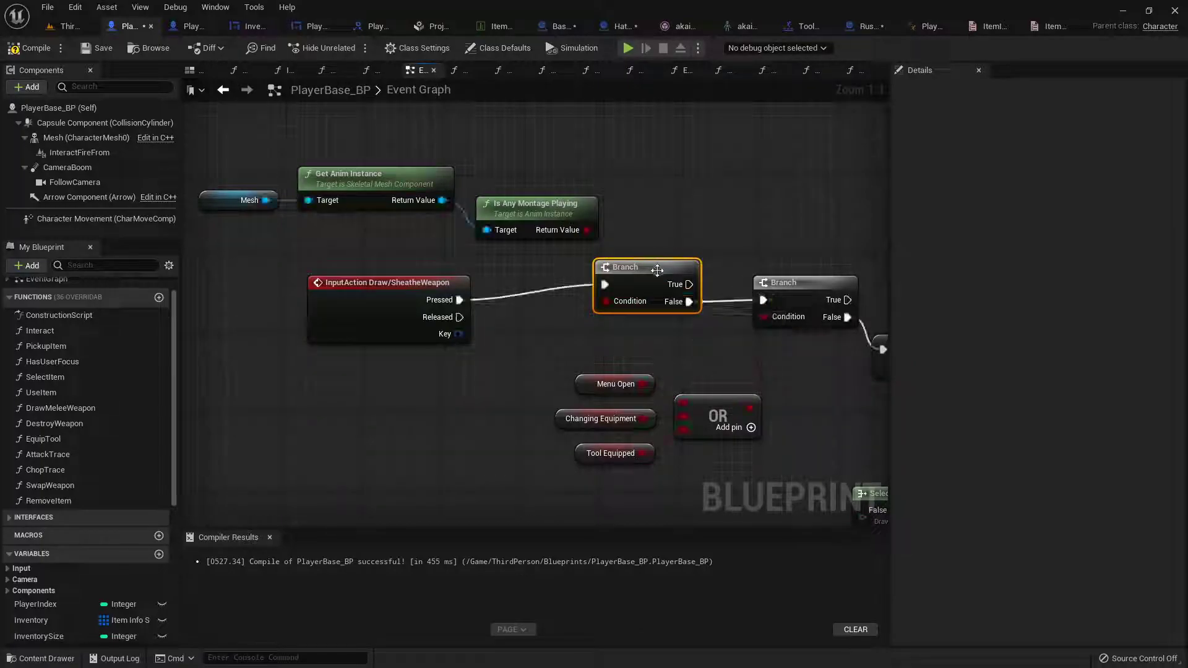
drag(657, 270, 658, 286)
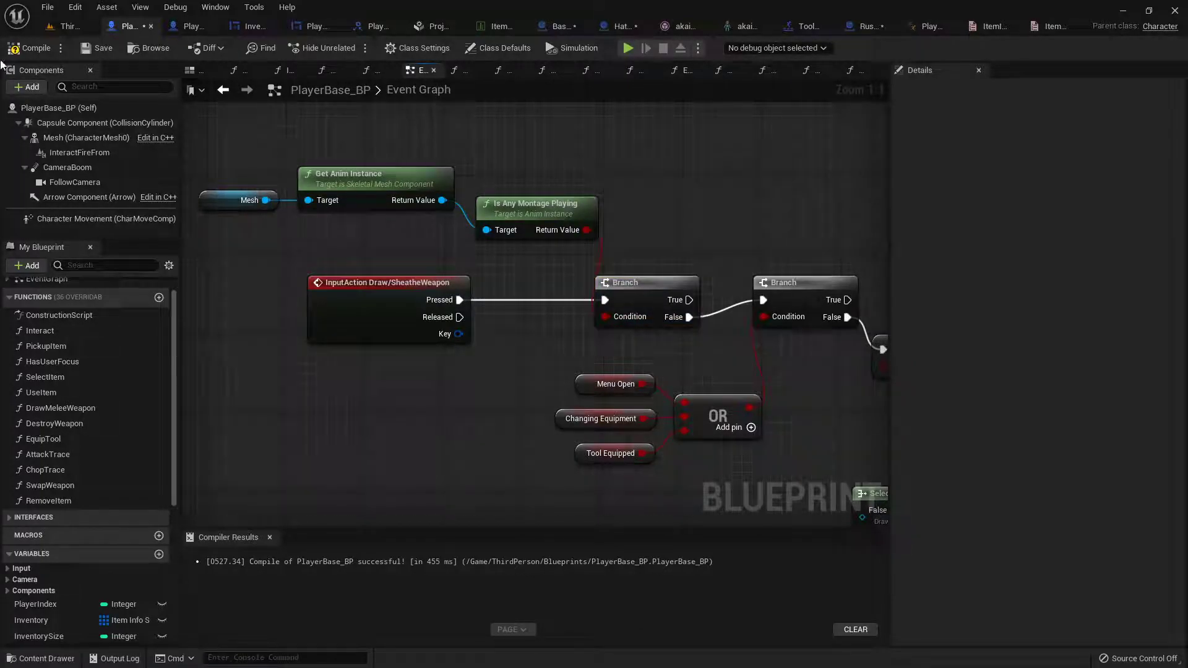
Play-test the level by drawing and sheathing the melee weapon repeatedly while running and jumping, and end the session.
click(69, 25)
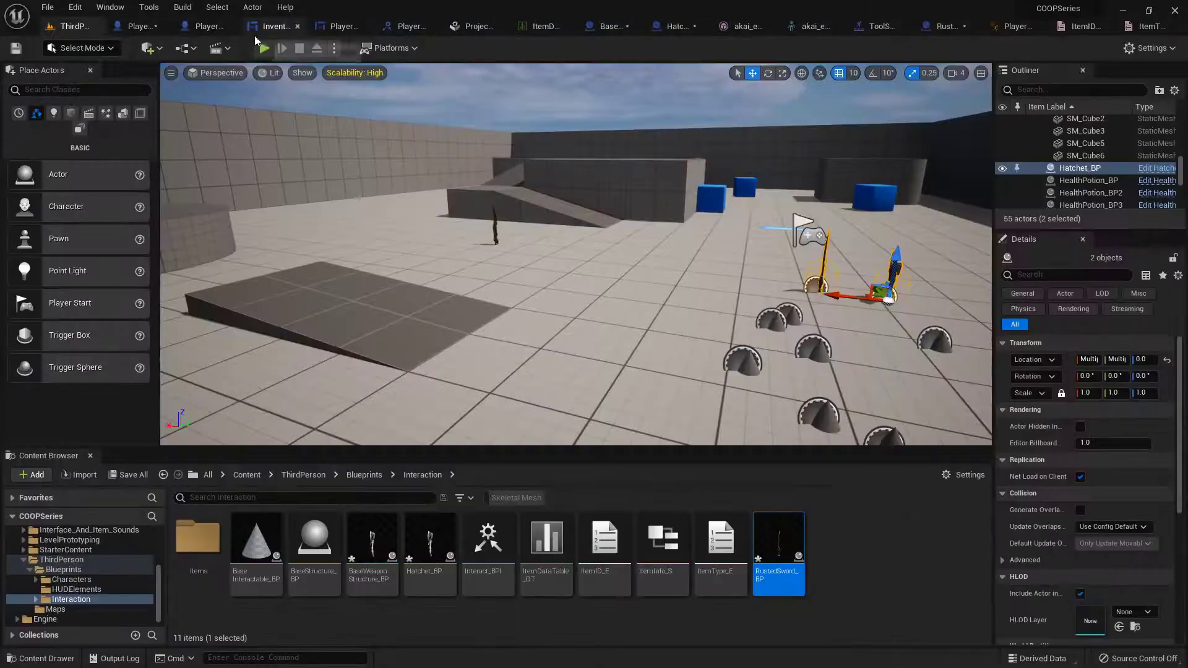
click(261, 49)
key(w)
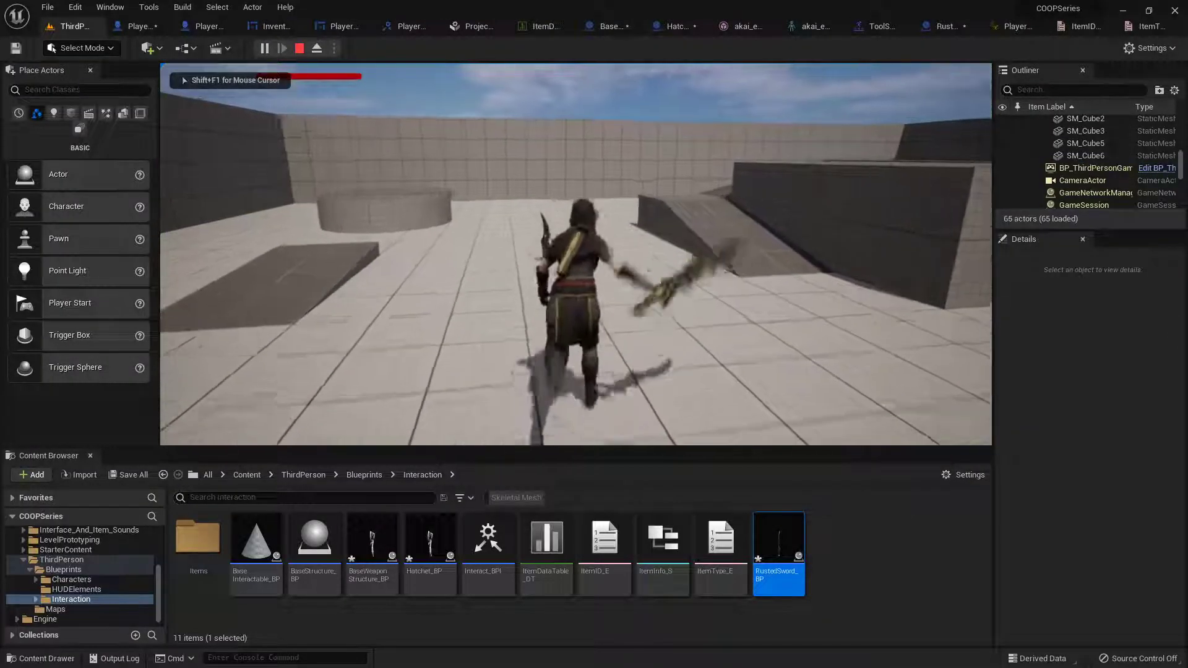
key(w)
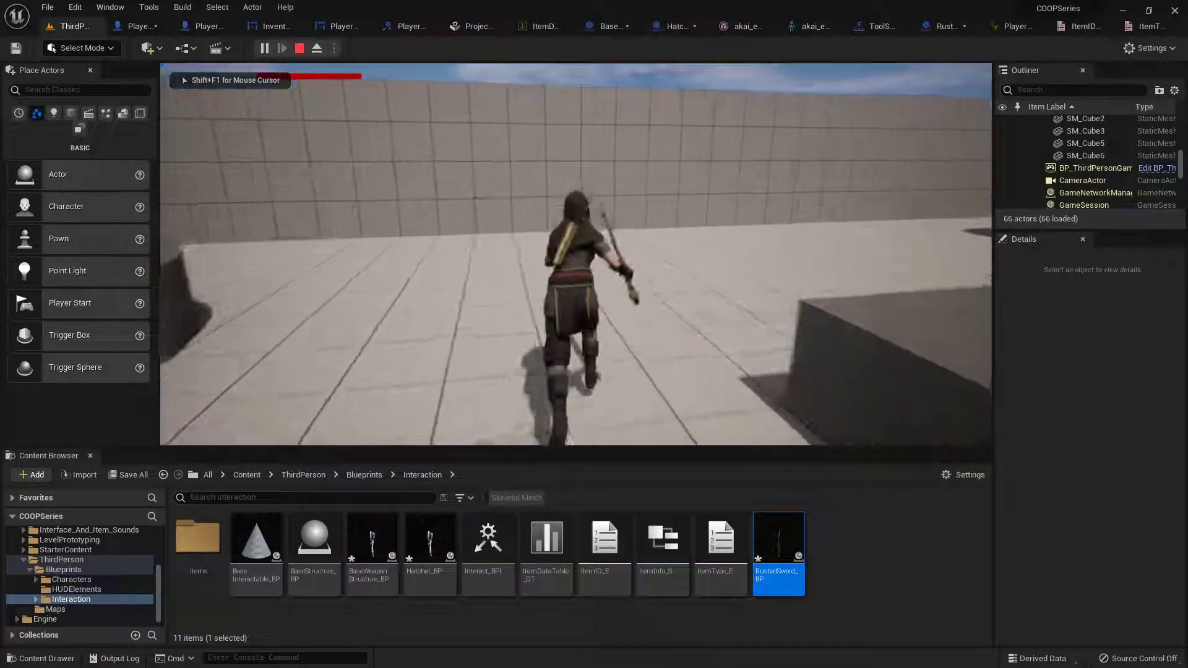
key(w)
key(1)
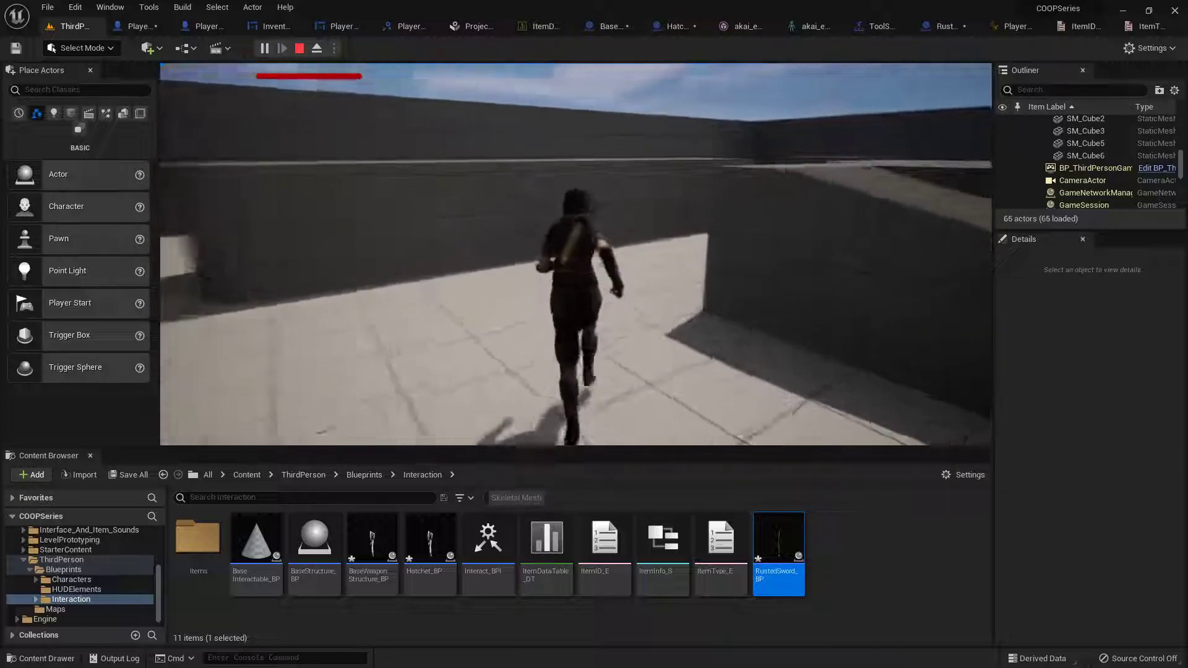
key(w)
key(1)
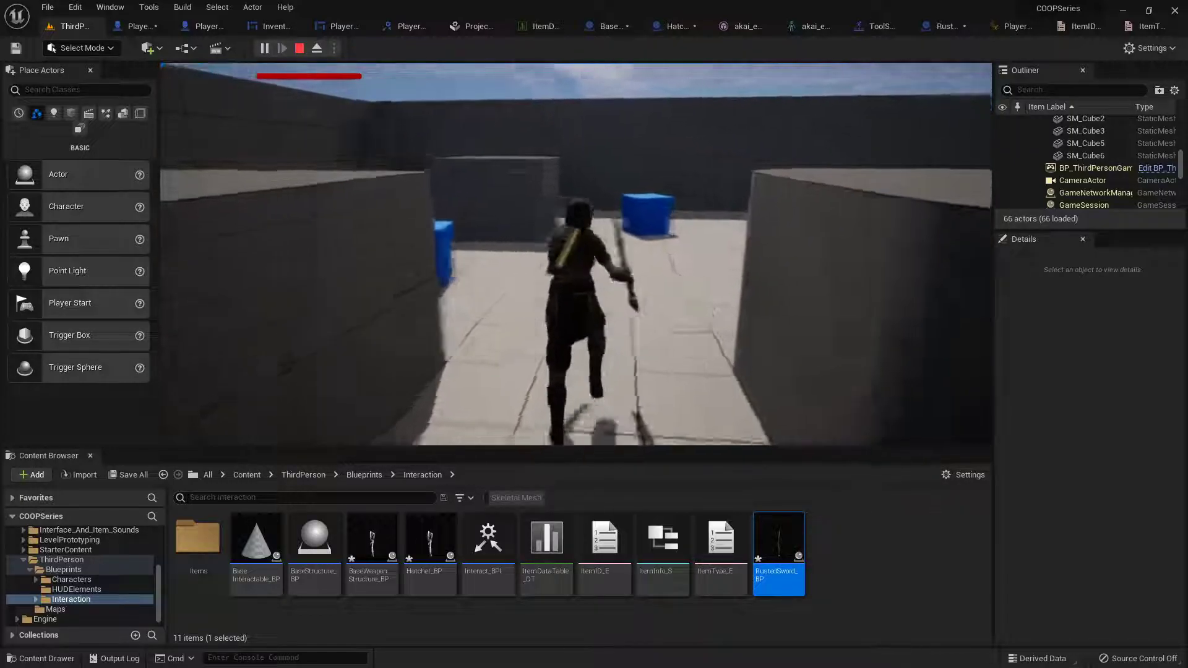
key(w)
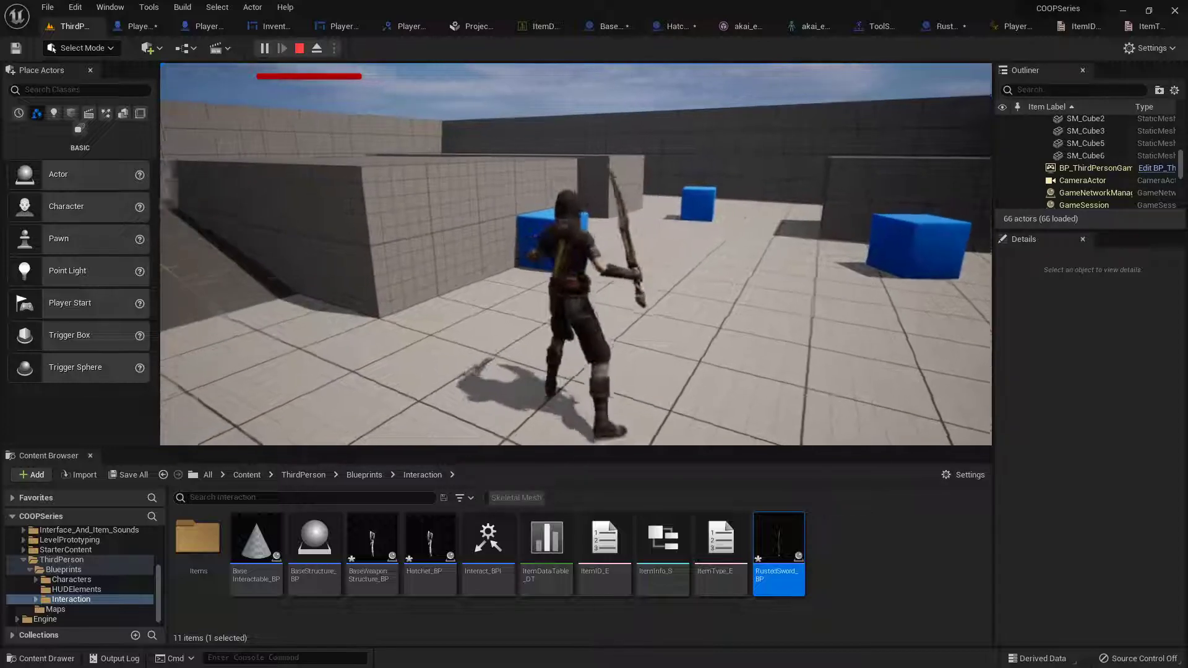
key(w)
key(1)
key(w)
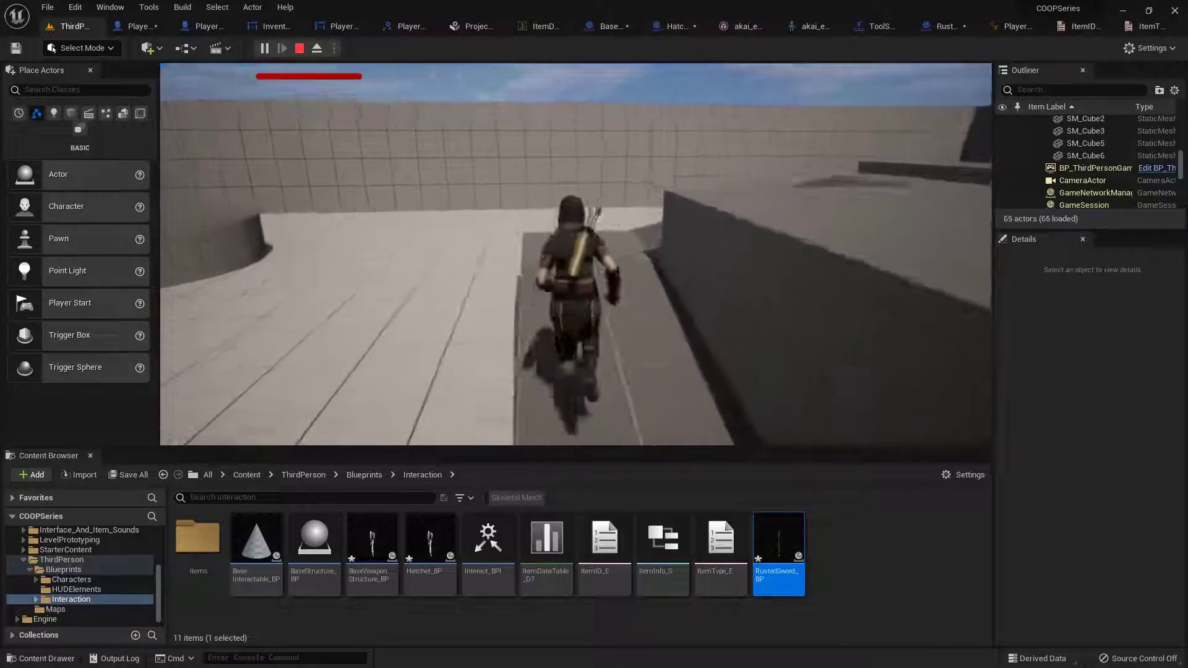
key(space)
key(w)
key(2)
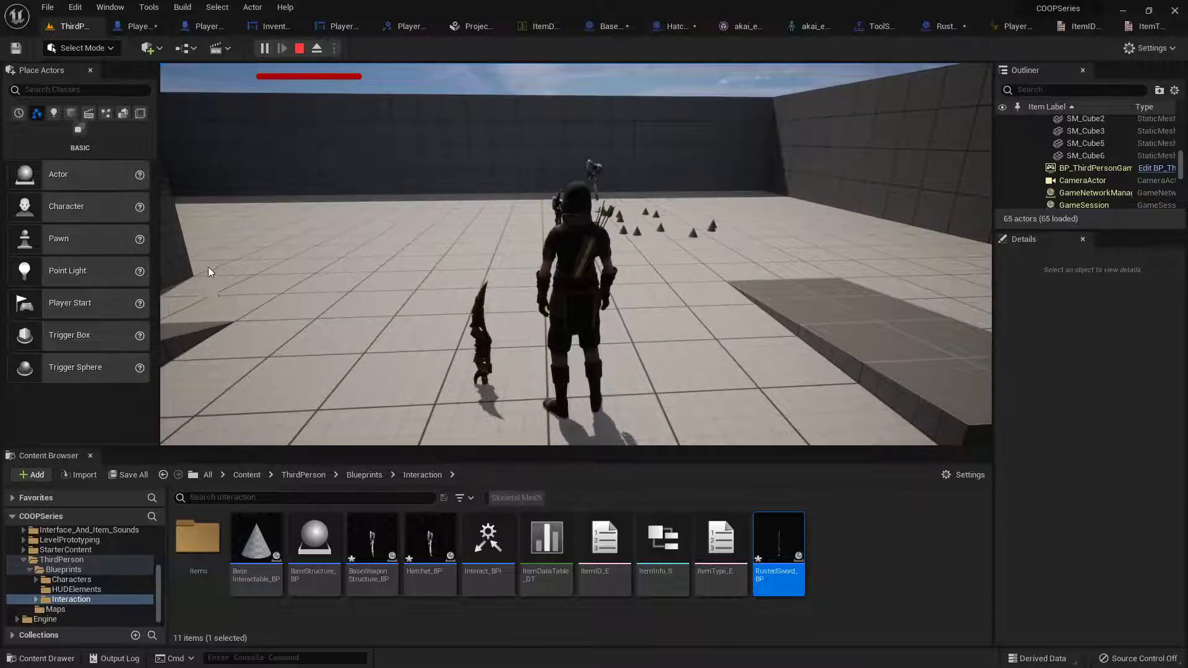
key(Escape)
Move the InputAction EquipTool event in the PlayerBase_BP event graph farther from its Branch to make room for another node.
click(141, 28)
scroll(454, 337, down, 4)
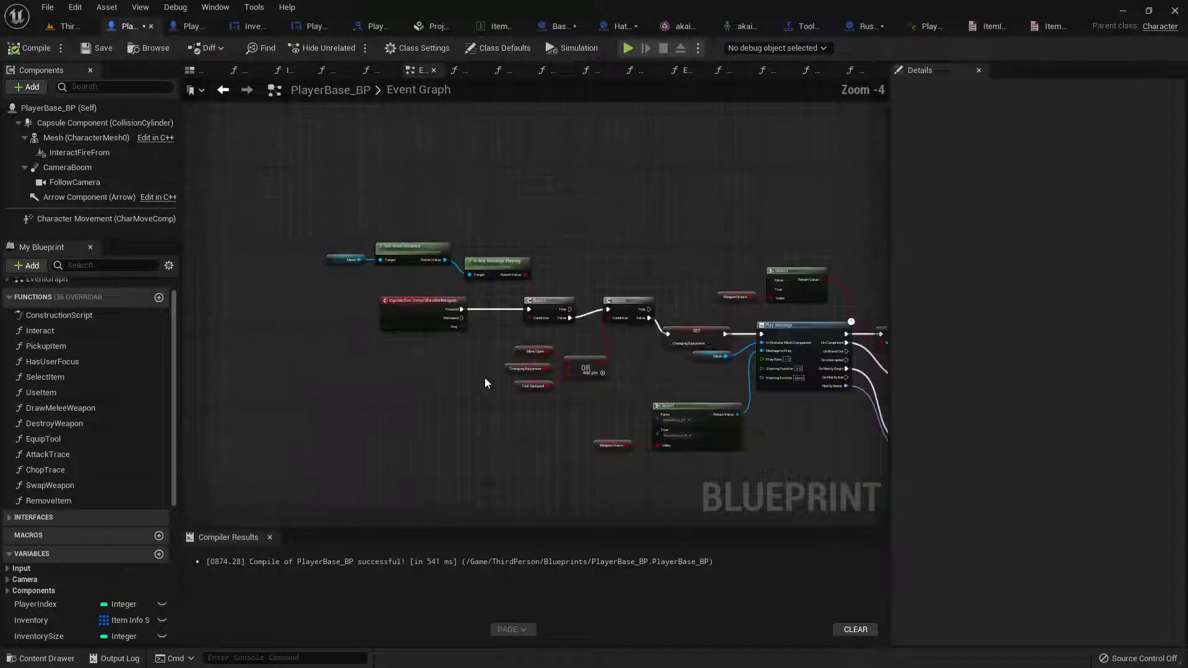
right_drag(481, 370, 482, 171)
scroll(537, 393, up, 4)
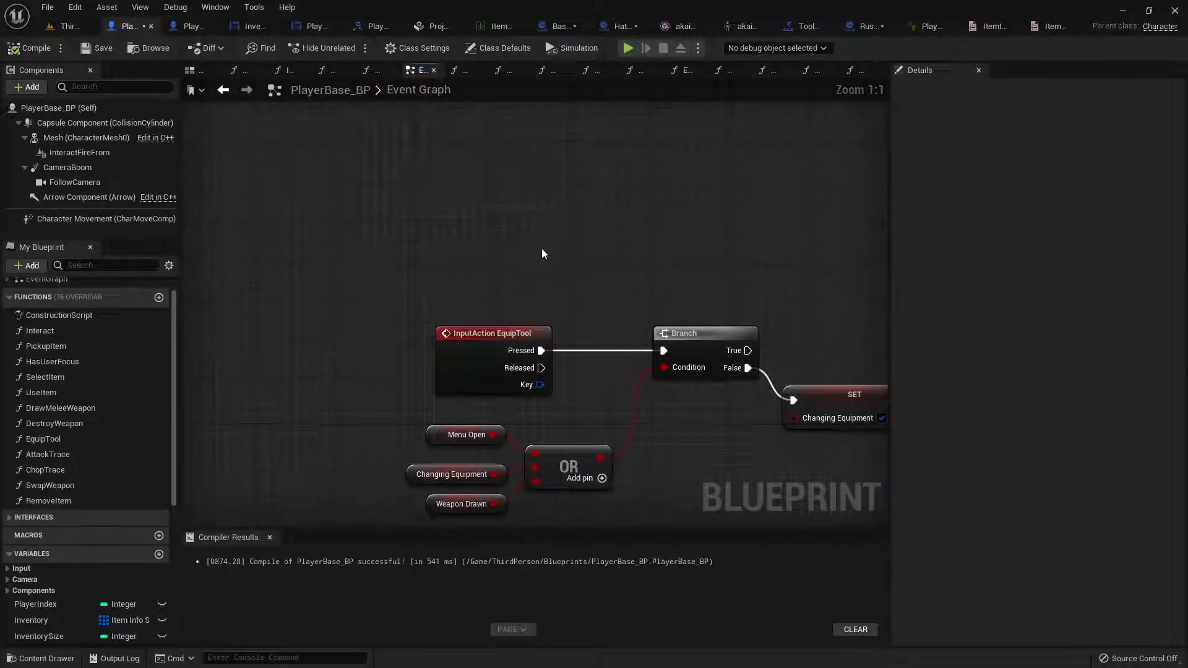
drag(479, 332, 259, 337)
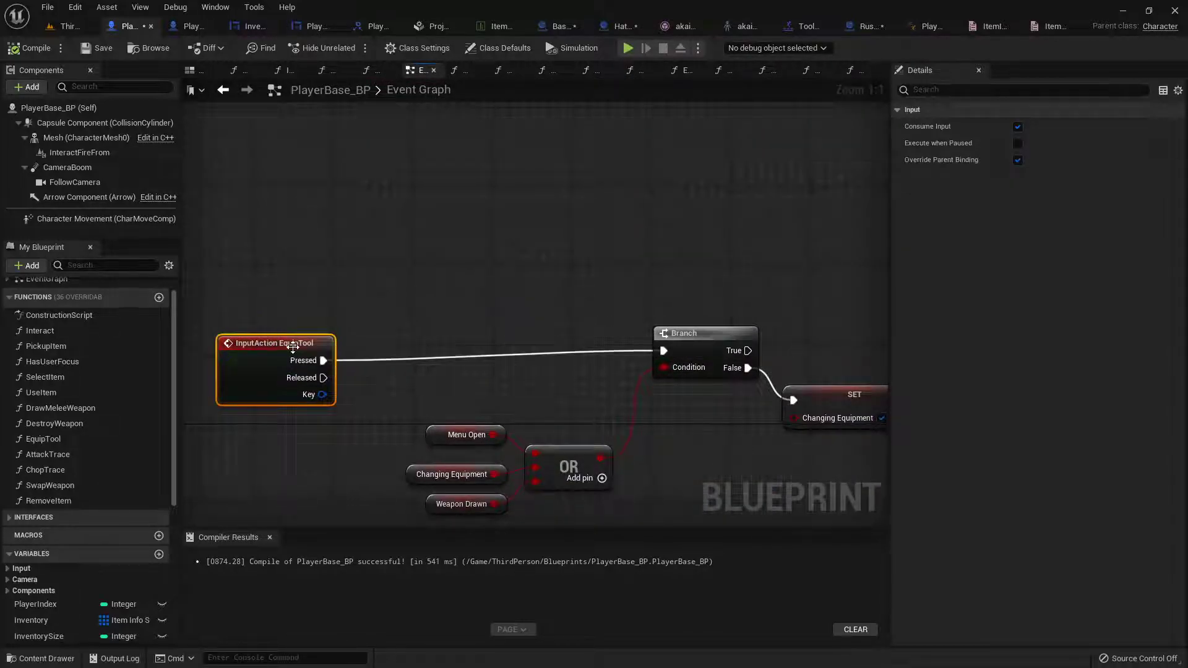
Above the EquipTool event, add a Mesh reference feeding Get Anim Instance, with its return value feeding an Is Any Montage Playing node.
drag(53, 143, 321, 233)
text(anim in)
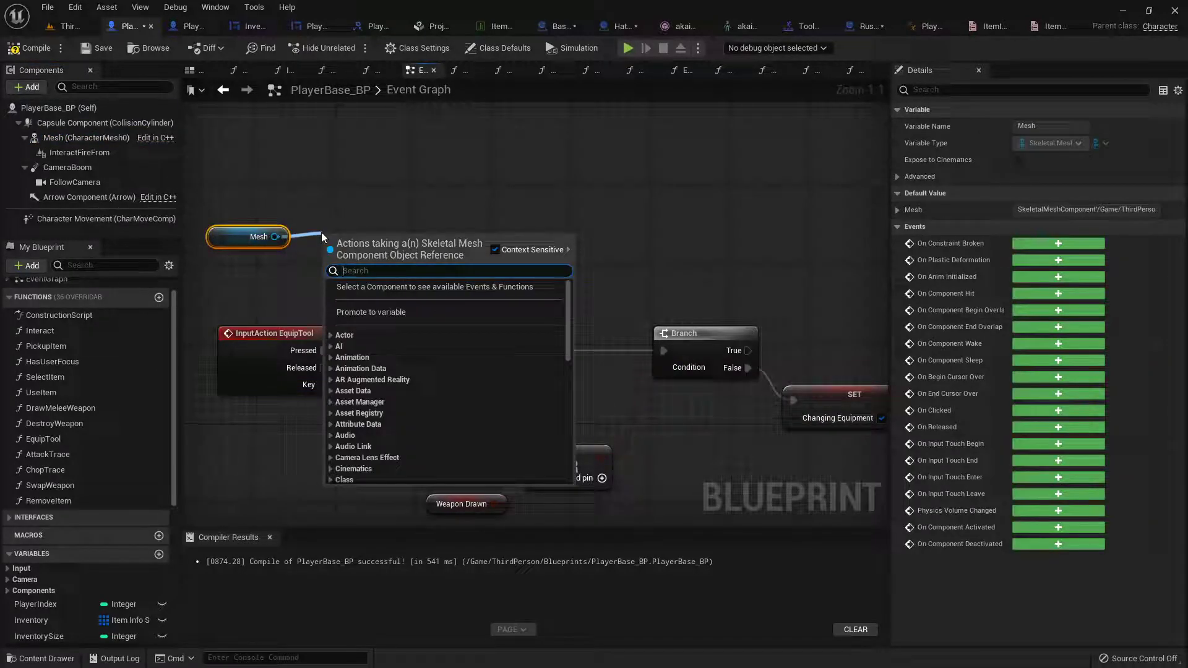
text(stance)
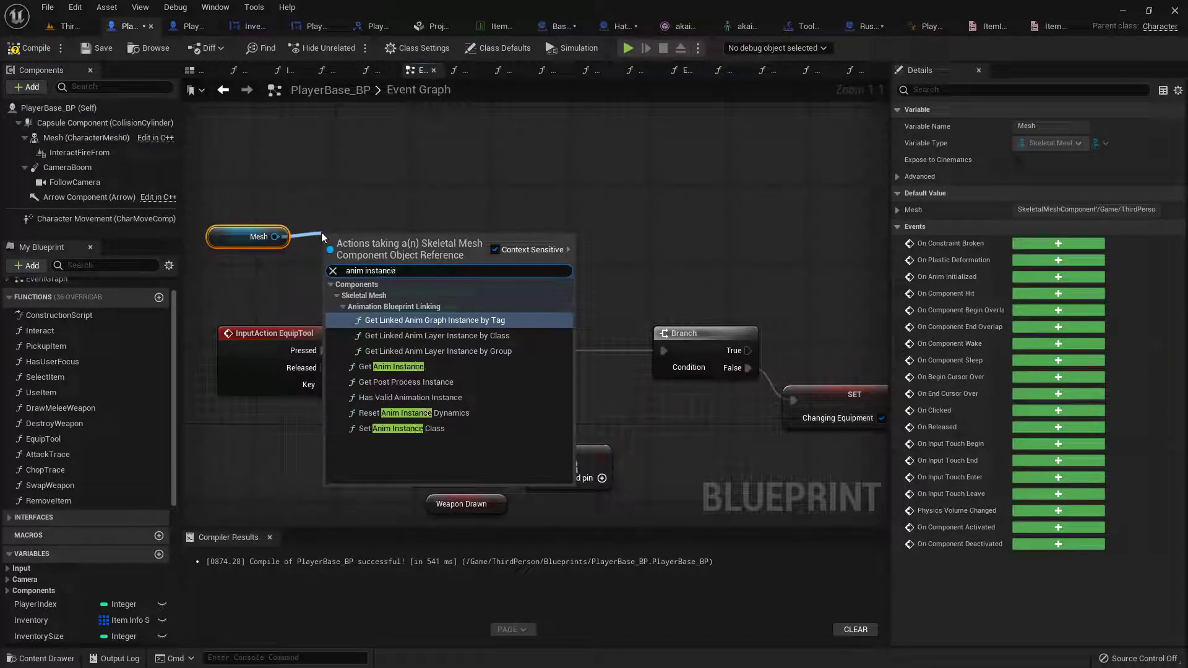
click(410, 371)
drag(378, 242, 442, 270)
text(any mon)
key(Return)
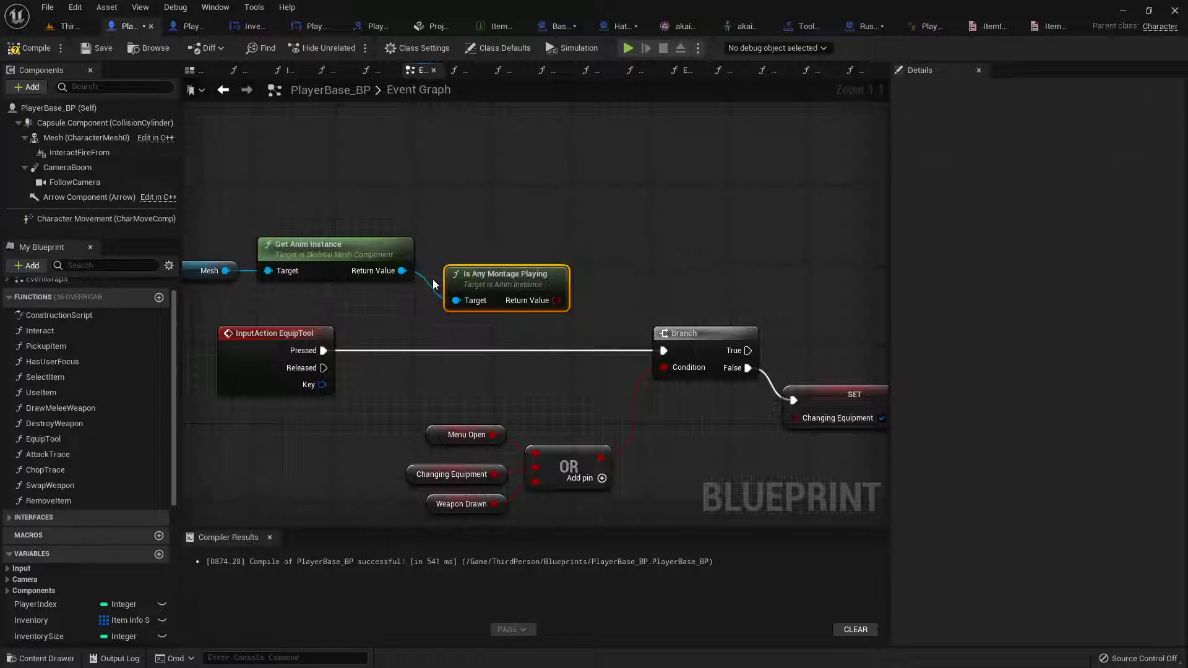
Insert a Branch conditioned on Is Any Montage Playing after the EquipTool event, with its False output leading to the existing Branch.
click(570, 318)
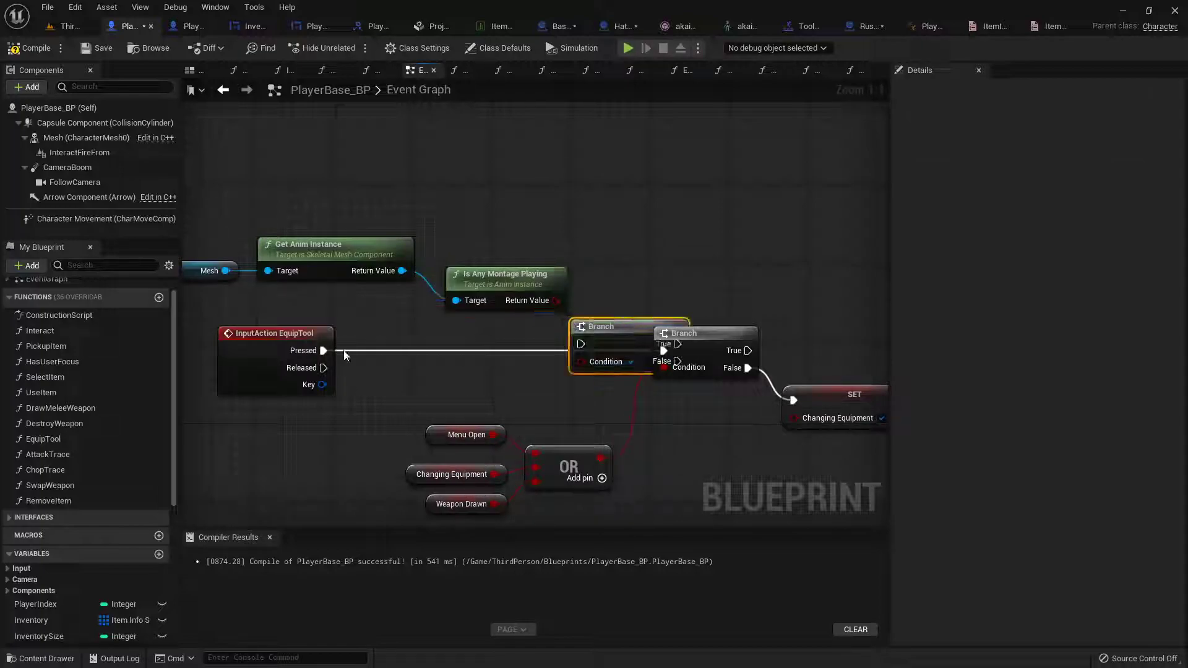
drag(324, 350, 592, 353)
drag(556, 301, 588, 366)
drag(239, 320, 228, 318)
drag(620, 320, 555, 326)
drag(599, 368, 600, 373)
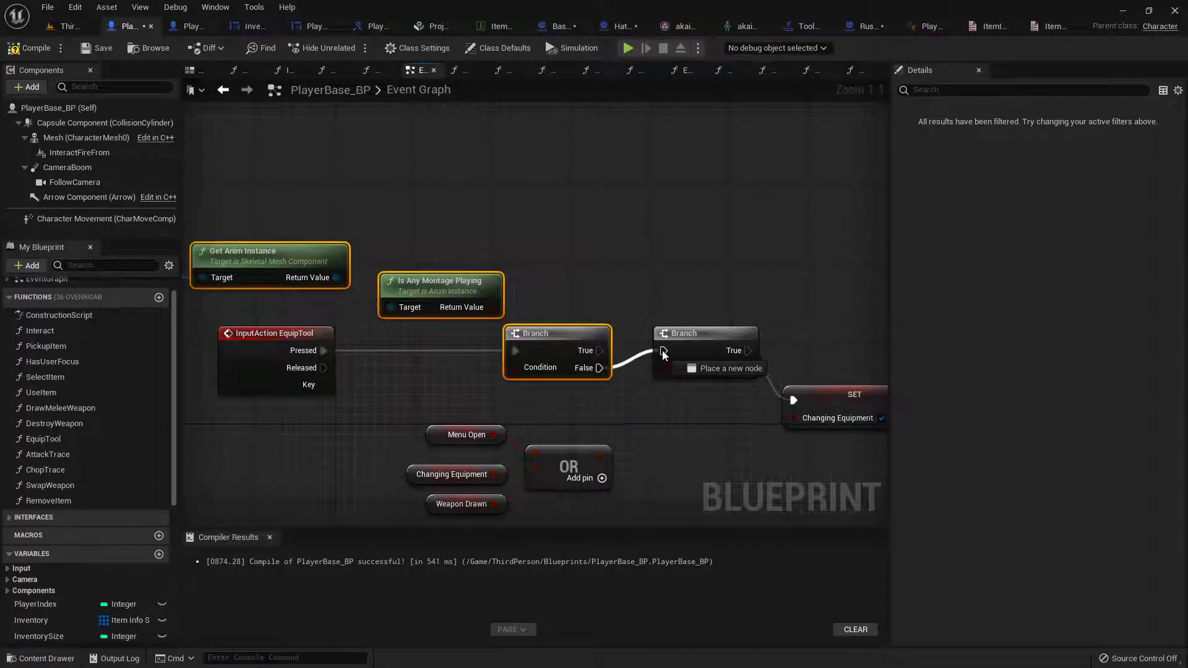
Play-test equipping the hatchet and attacking with it on the ground and while jumping, and end the session.
click(69, 26)
click(263, 48)
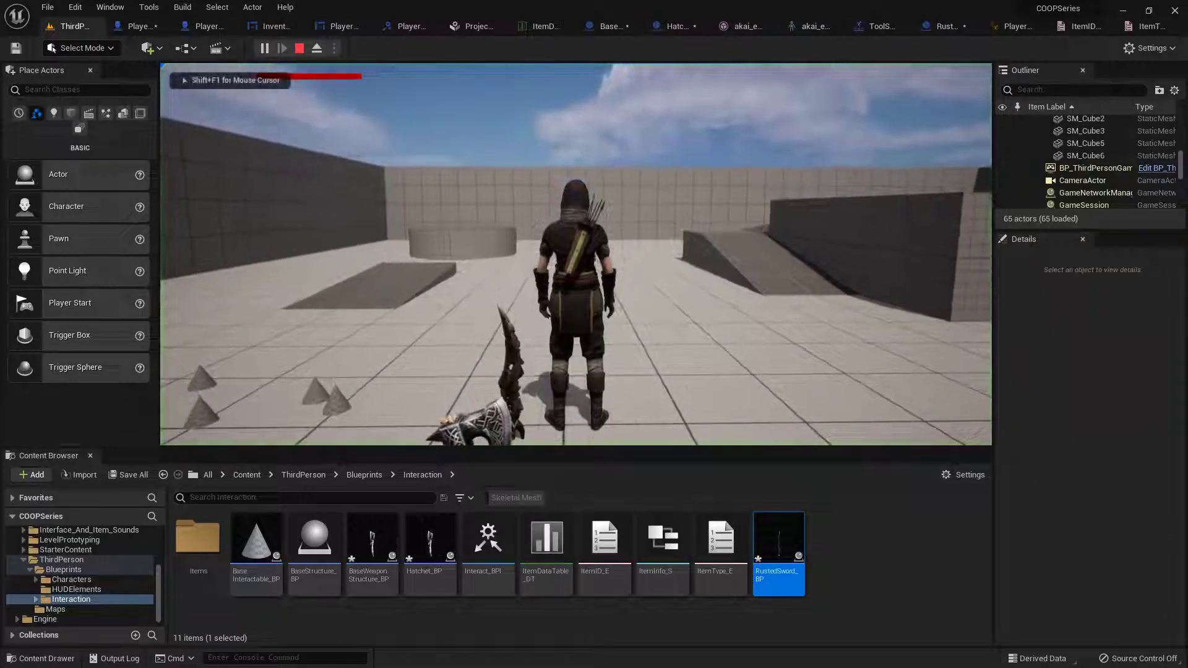
key(w)
key(1)
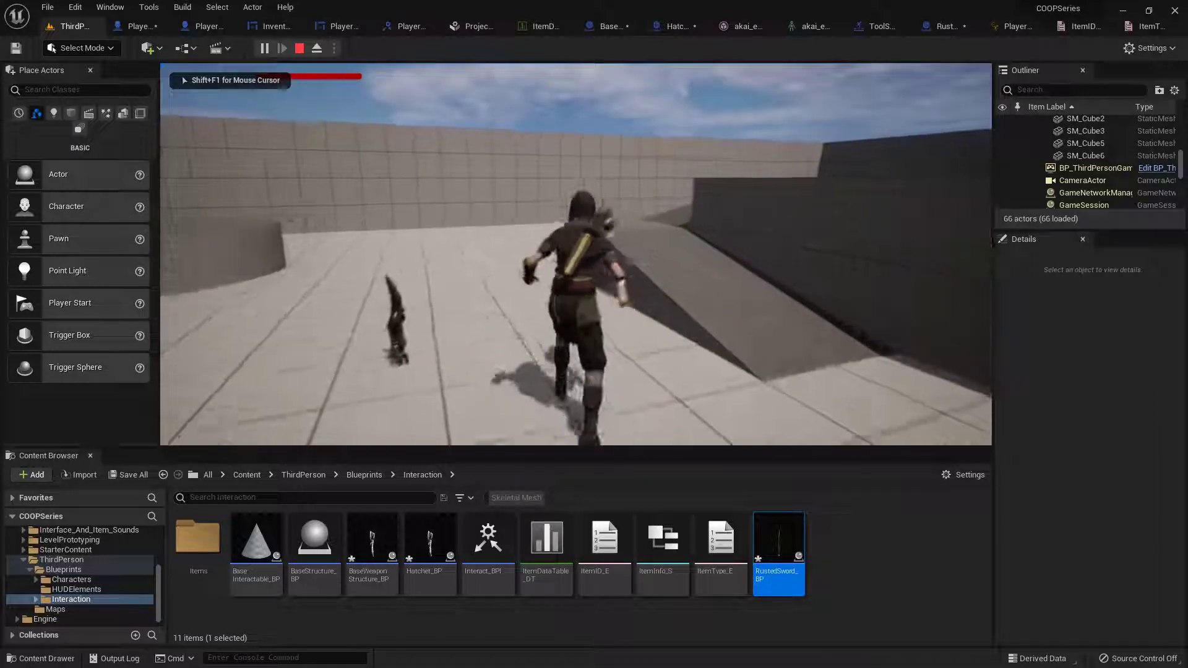
click(576, 255)
click(576, 254)
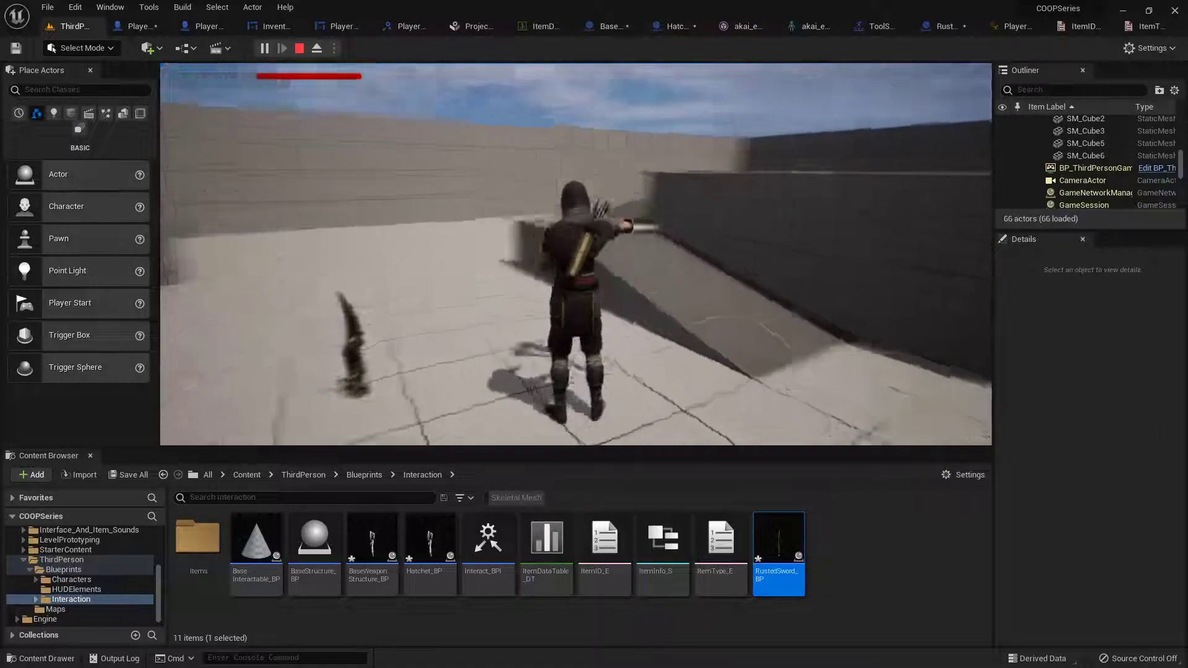
key(d)
key(w)
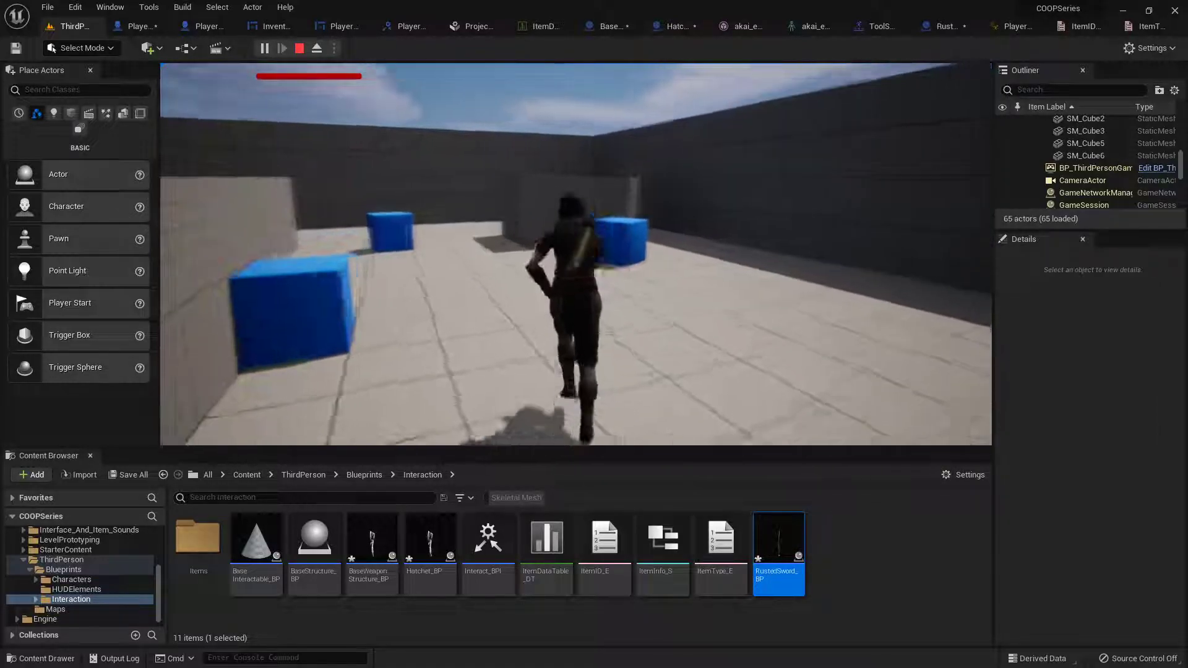
click(576, 254)
key(space)
click(576, 254)
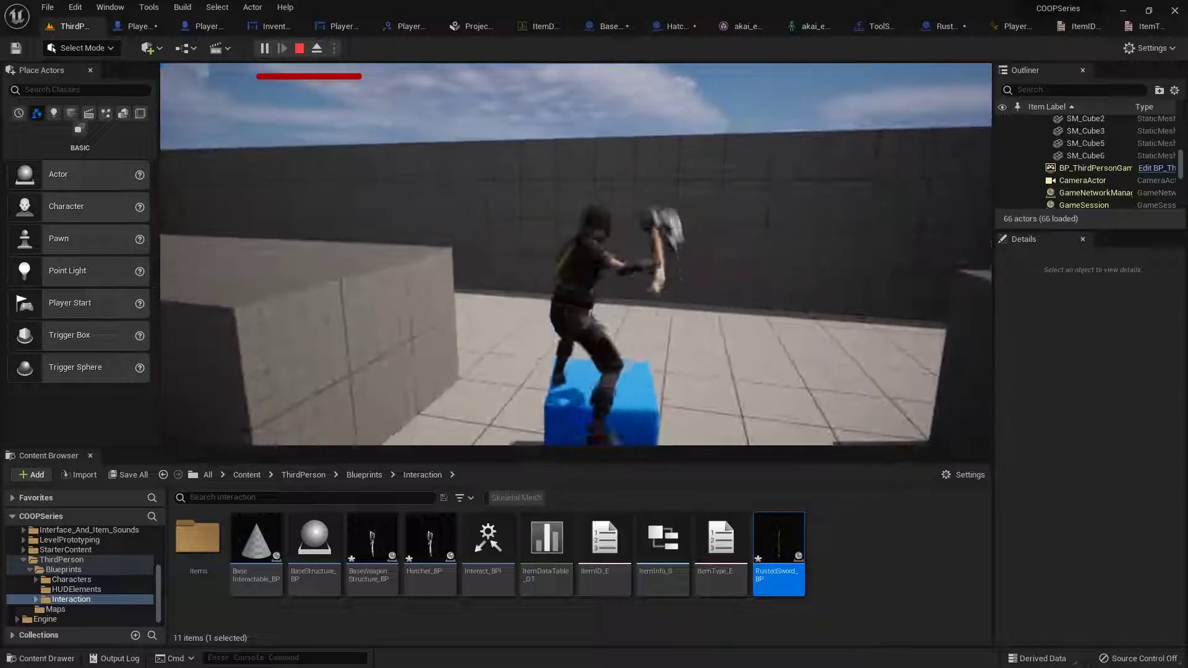
key(space)
click(576, 254)
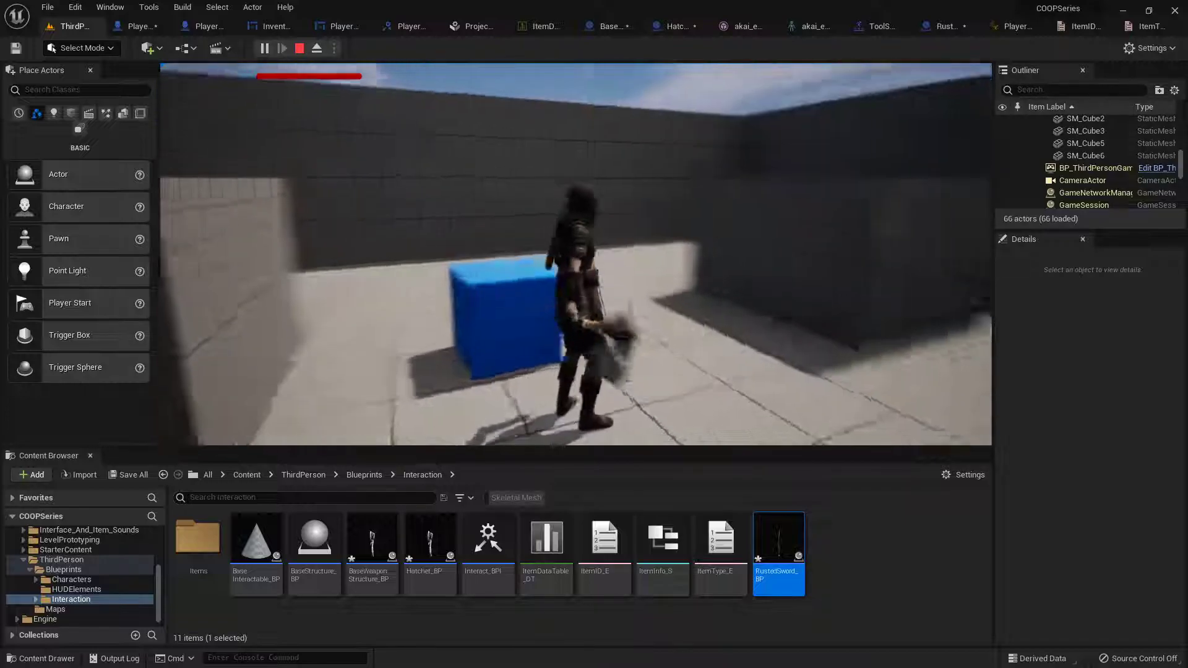
click(576, 255)
key(Escape)
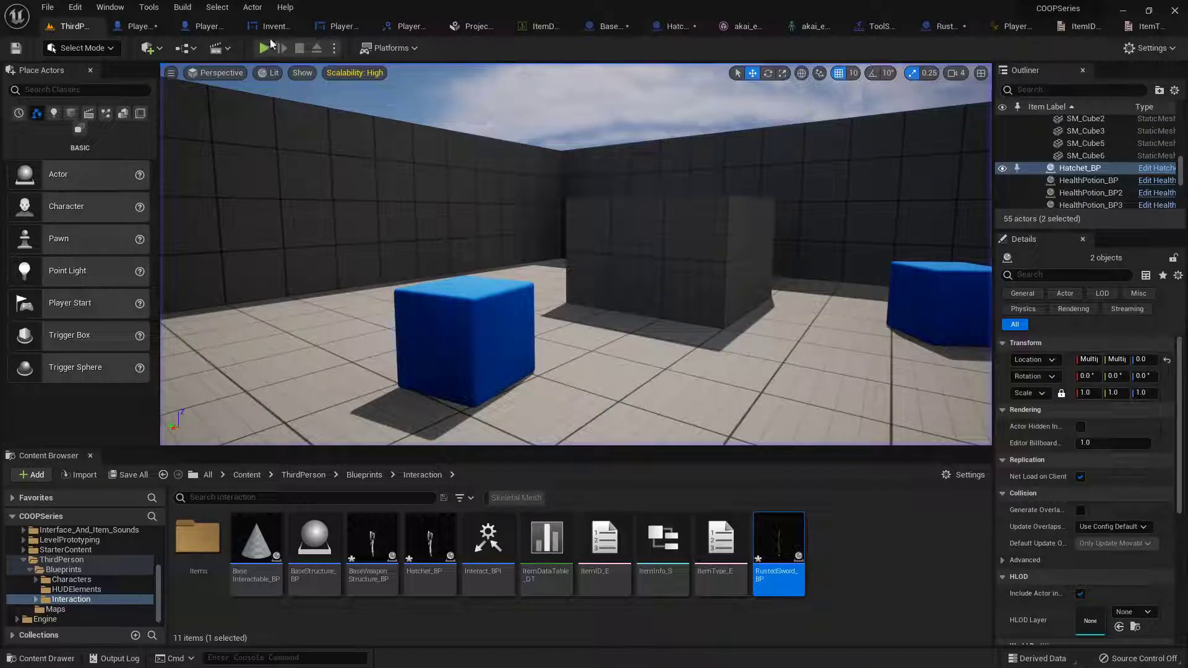
Examine the EquipTool and InputAction Attack chains in the PlayerBase_BP event graph, down to the branch for tool attacks.
click(132, 26)
scroll(558, 447, down, 5)
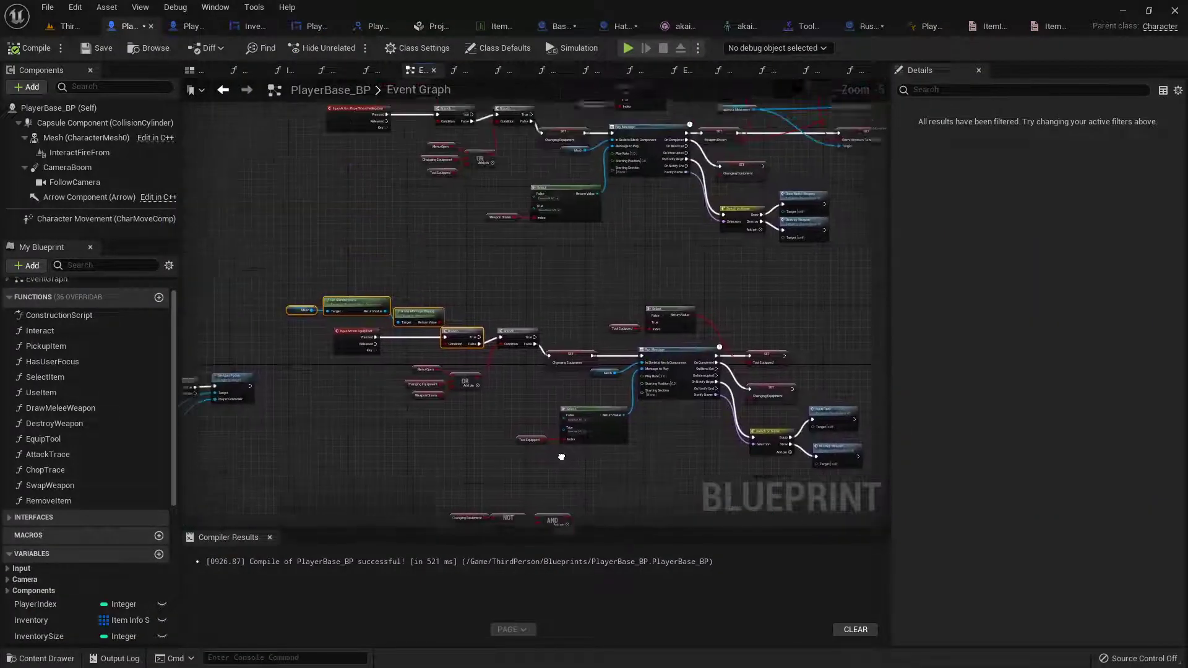
right_drag(558, 447, 567, 494)
scroll(384, 155, up, 5)
right_drag(384, 155, 459, 257)
scroll(472, 299, down, 7)
right_drag(586, 469, 498, 229)
scroll(428, 352, up, 7)
right_drag(524, 278, 535, 302)
right_drag(641, 195, 443, 227)
scroll(625, 291, down, 3)
right_drag(644, 328, 606, 181)
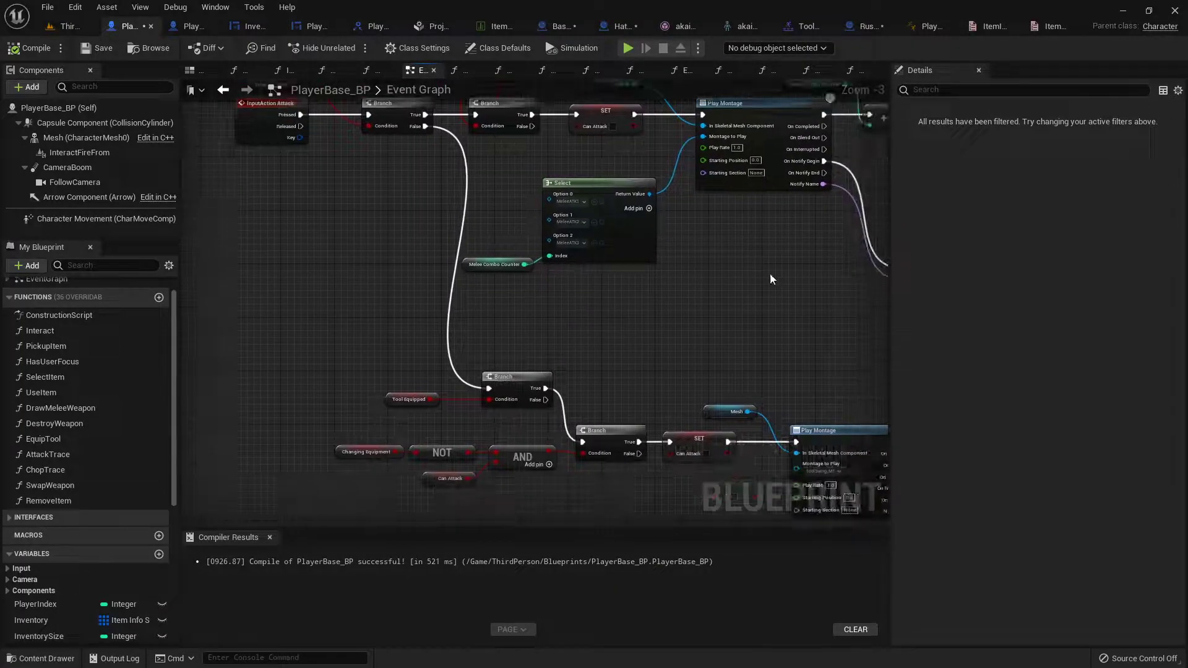
Move the Tool Equipped getter away from the tool-attack Branch and feed it into a new AND node.
scroll(436, 408, up, 3)
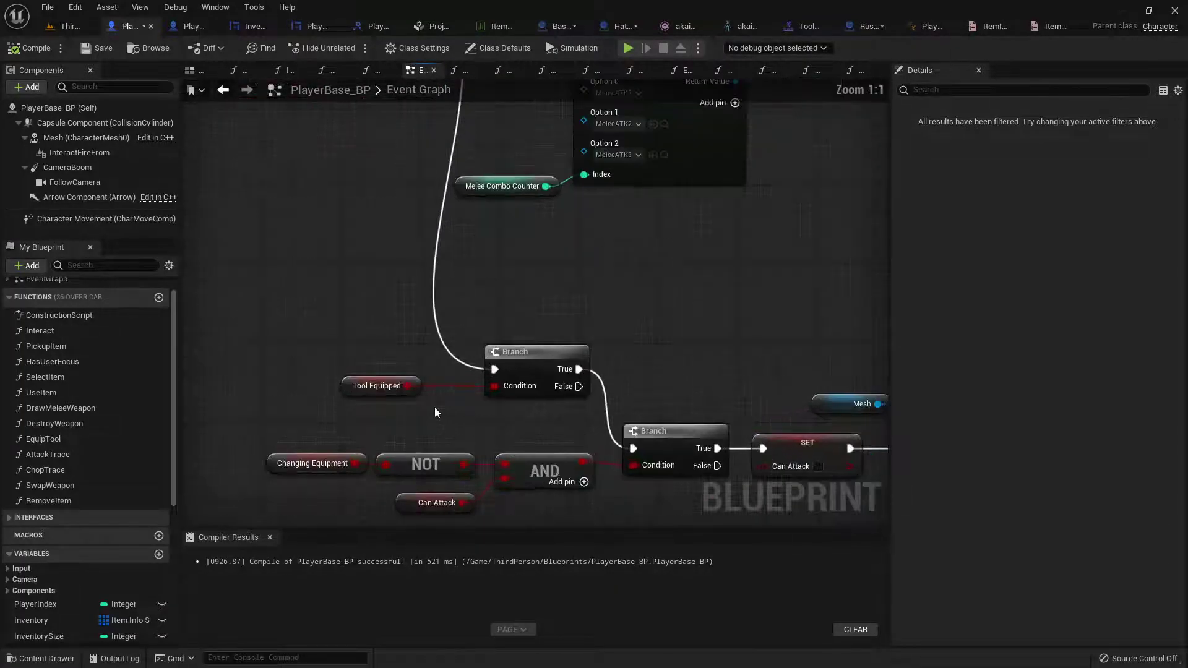
right_drag(435, 408, 602, 383)
drag(583, 363, 514, 280)
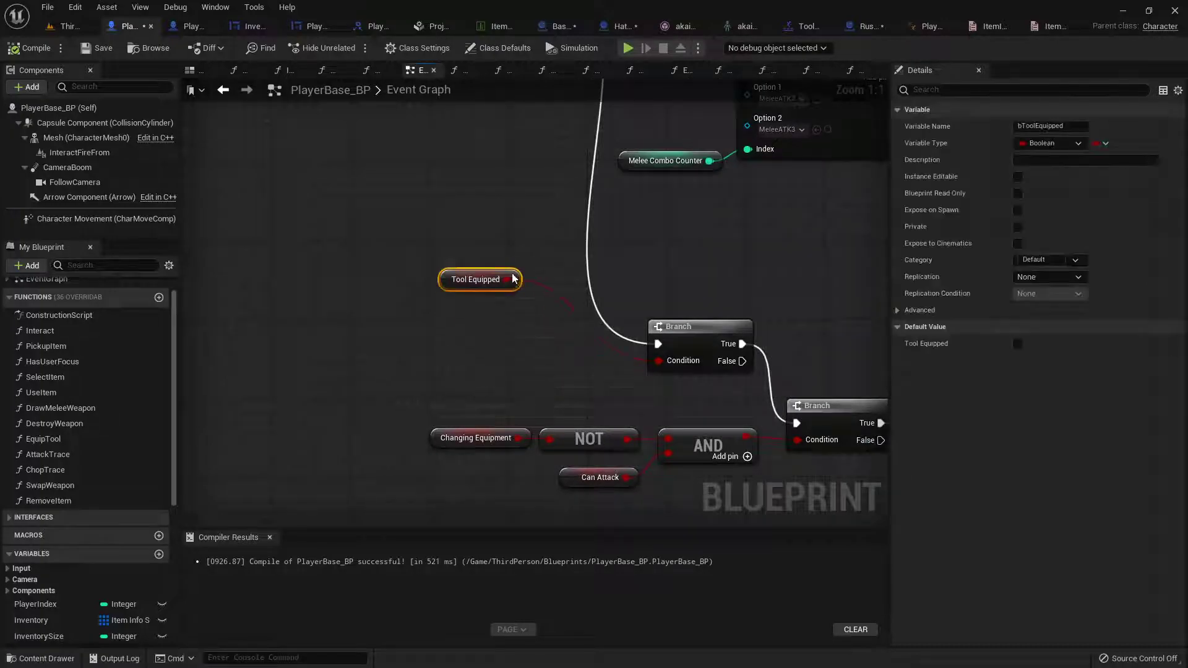
drag(521, 321, 521, 321)
text(and)
click(584, 457)
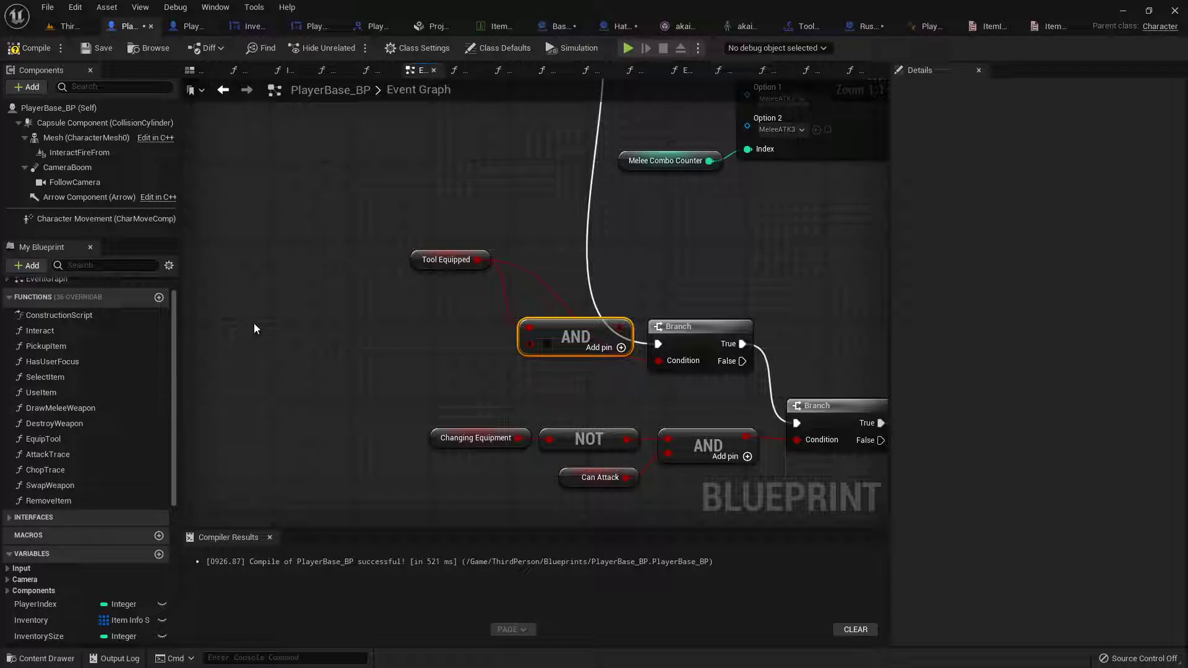
Add an Is Falling (CharacterMovement) node and place it beside the AND node for tool attacks.
right_click(254, 324)
text(is falling)
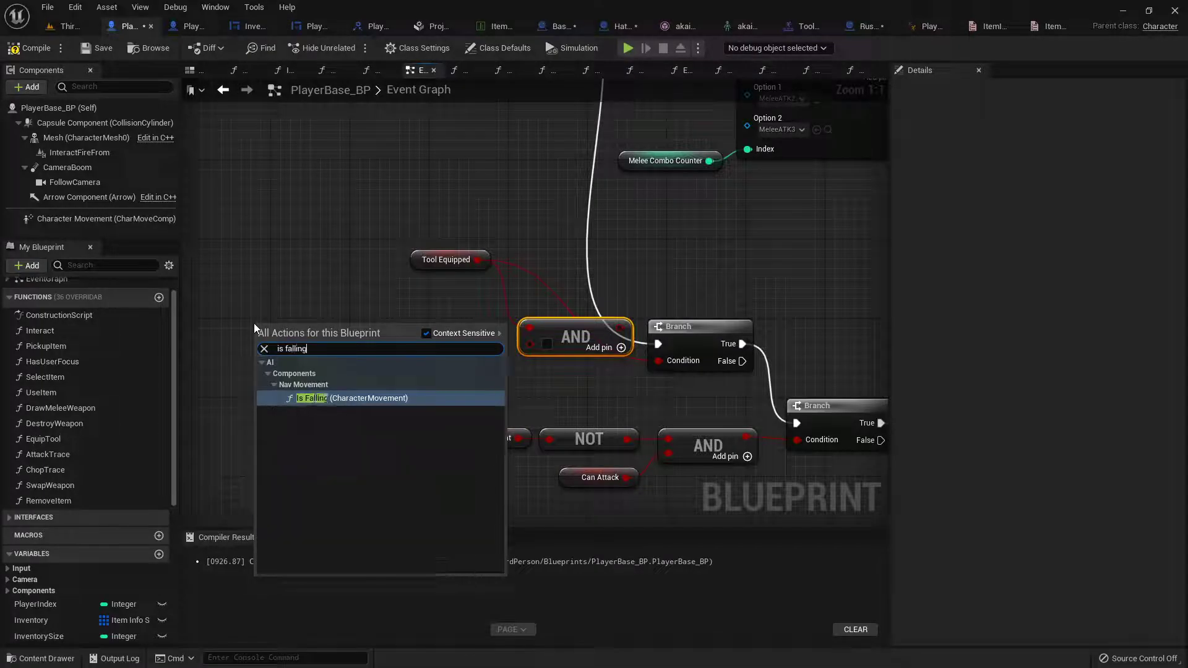
key(Return)
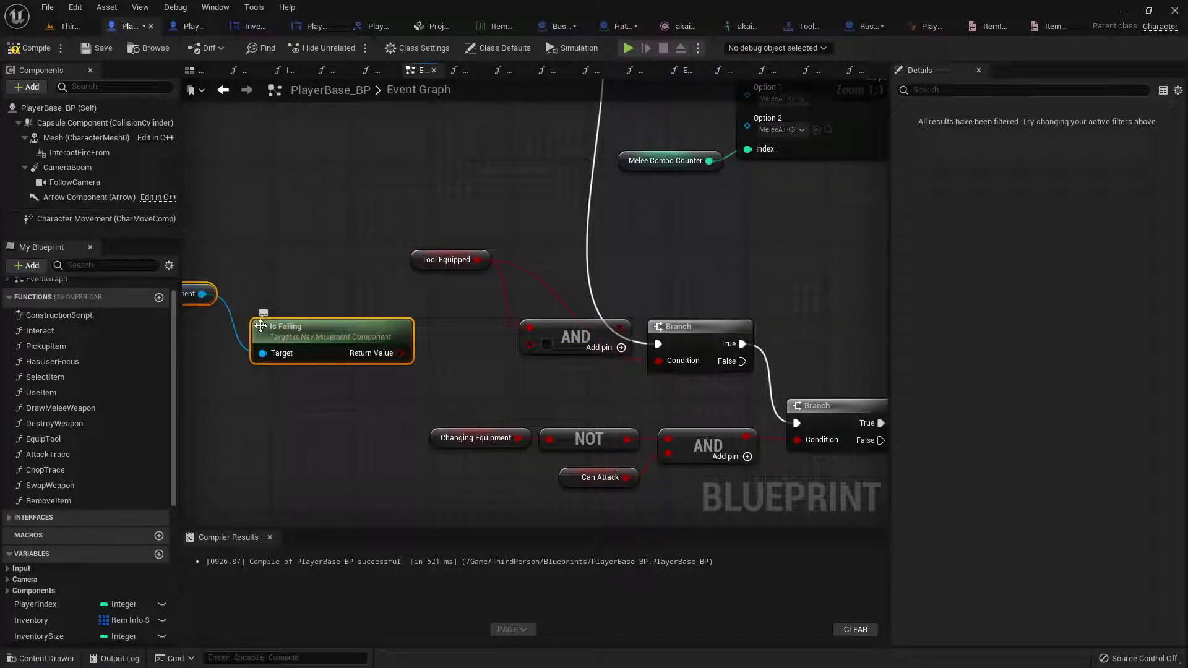
drag(261, 326, 183, 326)
right_drag(183, 326, 293, 296)
Invert the Is Falling result with a NOT node feeding the second AND input, and connect the AND output to the tool-attack Branch's Condition.
drag(431, 323, 485, 335)
text(not)
scroll(560, 427, up, 7)
click(549, 453)
drag(579, 349, 640, 317)
drag(718, 298, 778, 334)
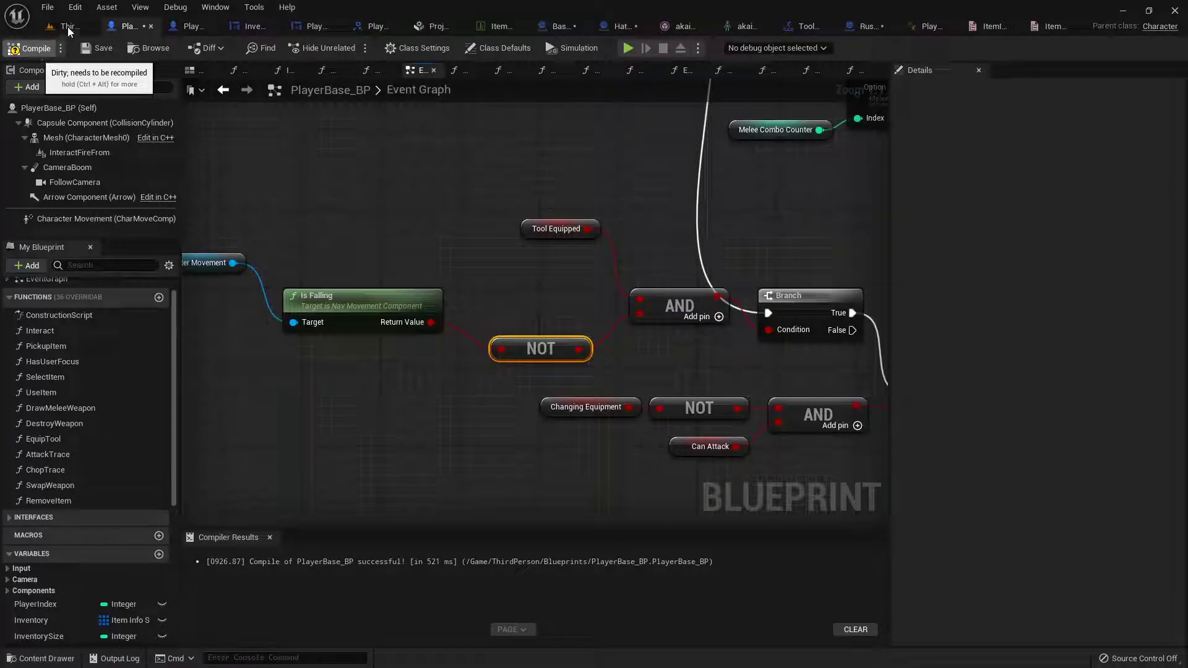
Play-test the level by running, attacking and jumping with the character to check the falling condition, and end the play session.
click(68, 26)
click(273, 46)
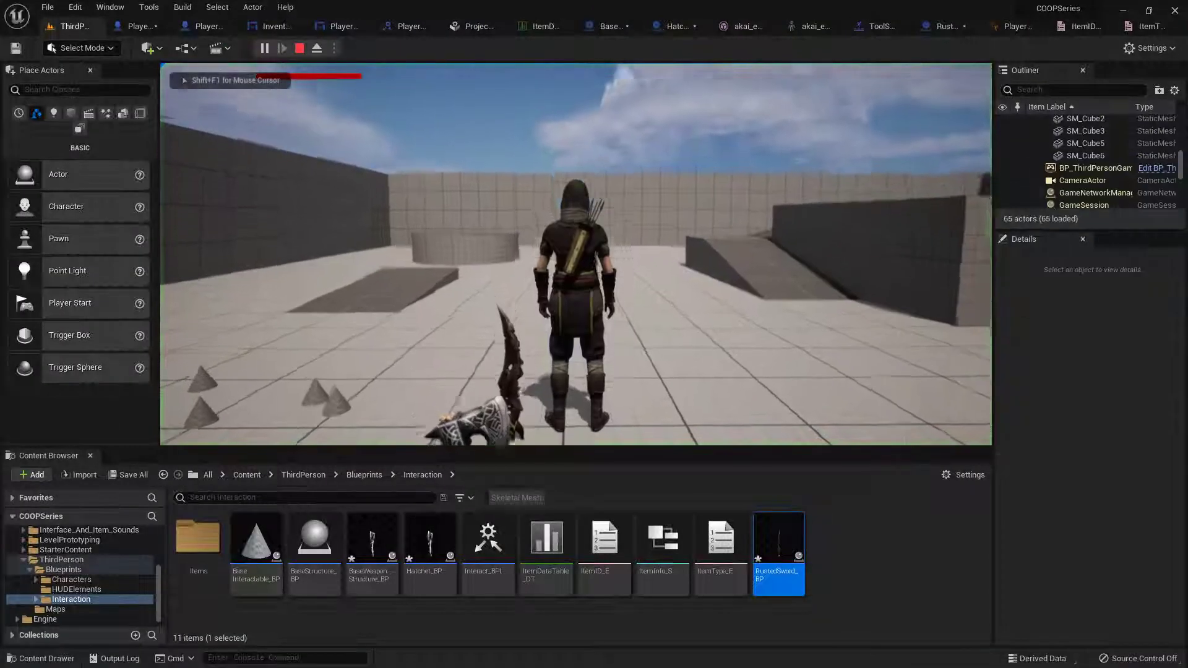
key(w)
key(w)
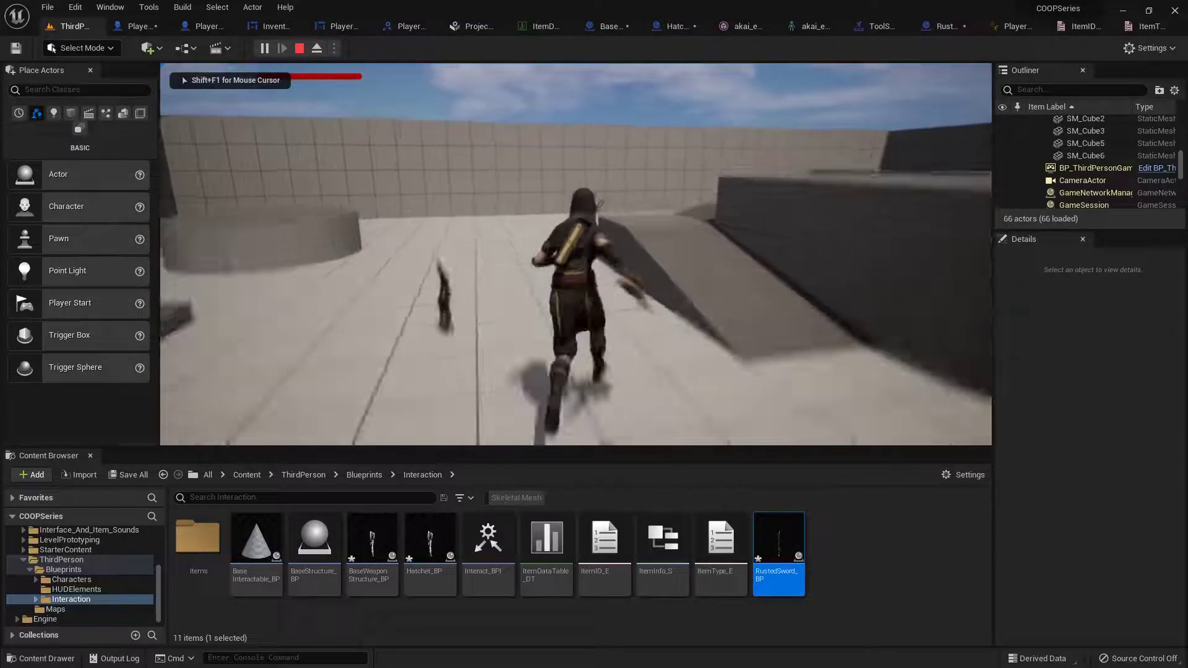
click(576, 254)
key(space)
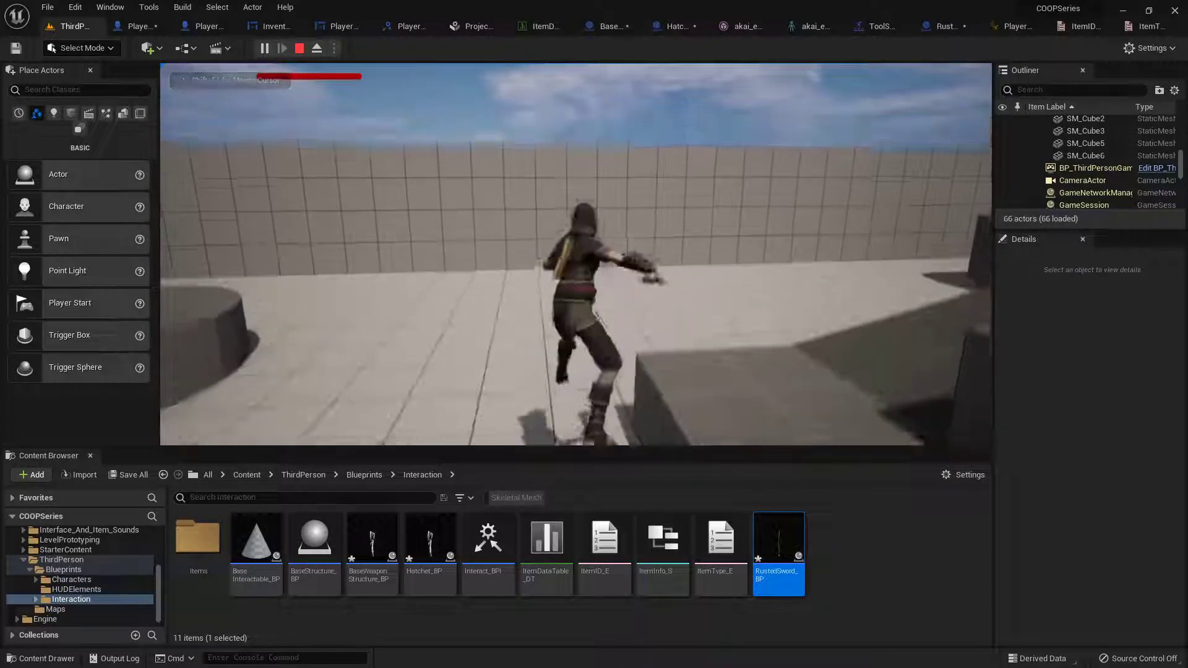
key(1)
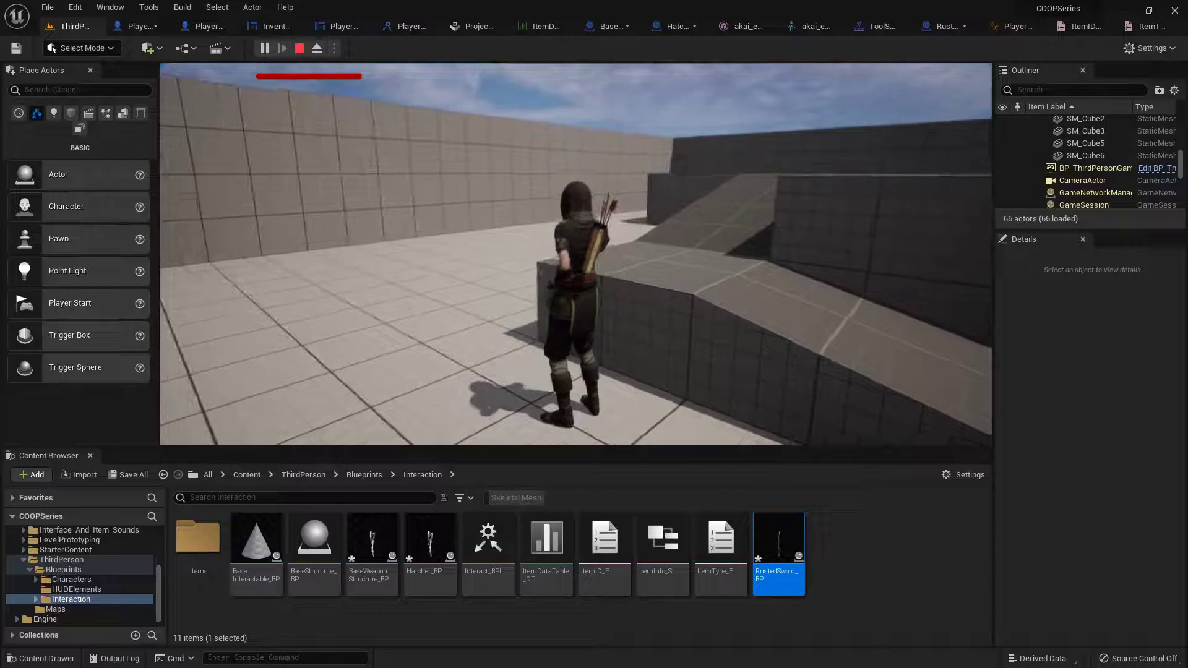
key(Escape)
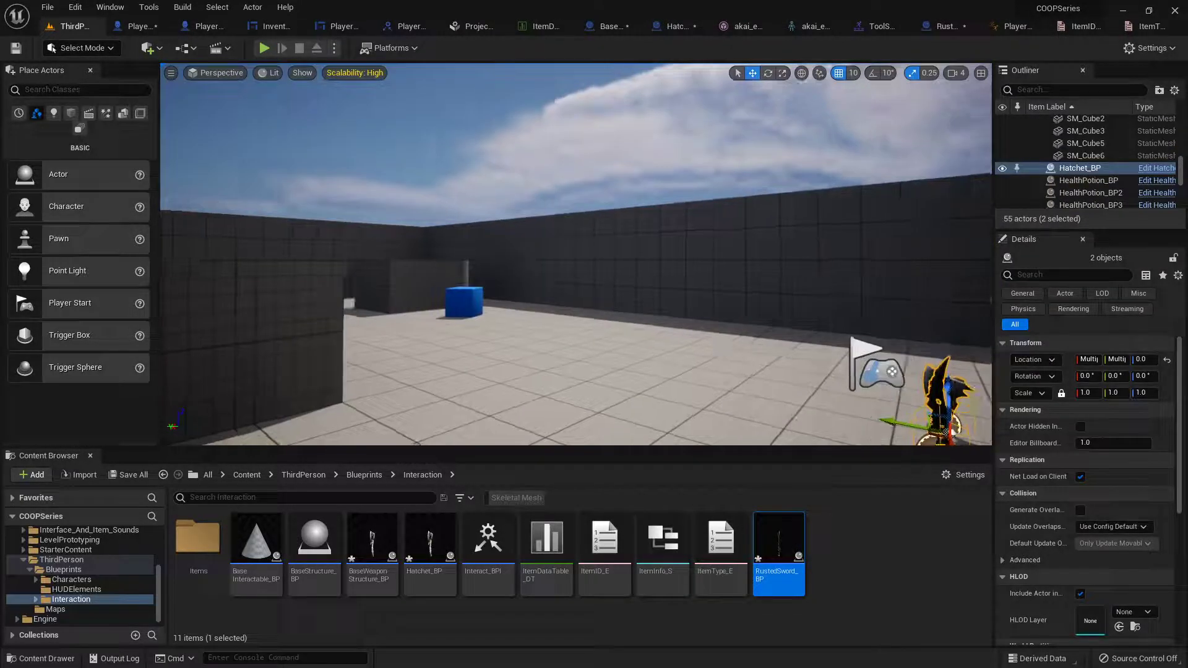
right_drag(292, 114, 235, 114)
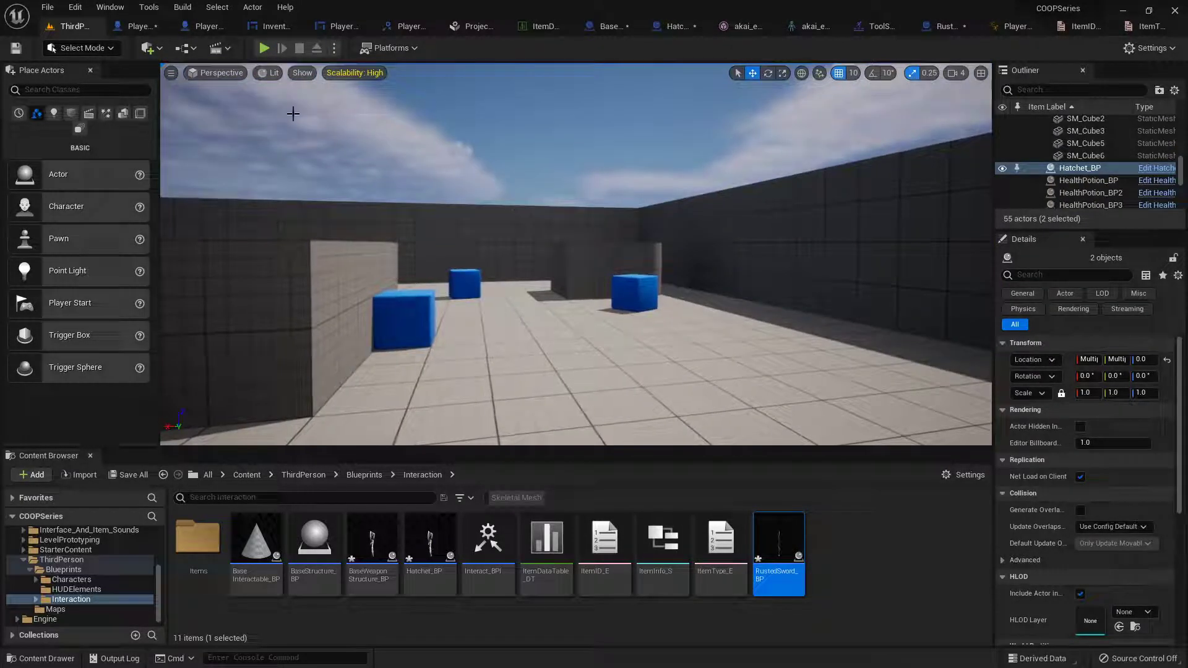
click(140, 31)
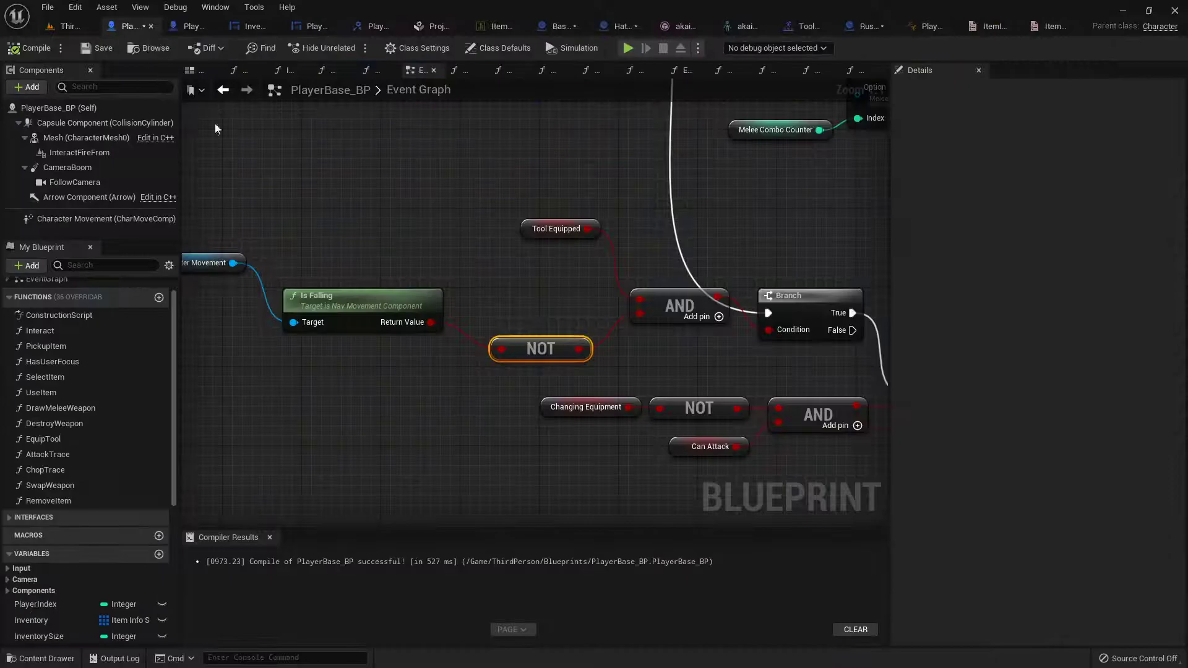
scroll(306, 266, down, 5)
right_drag(305, 266, 489, 258)
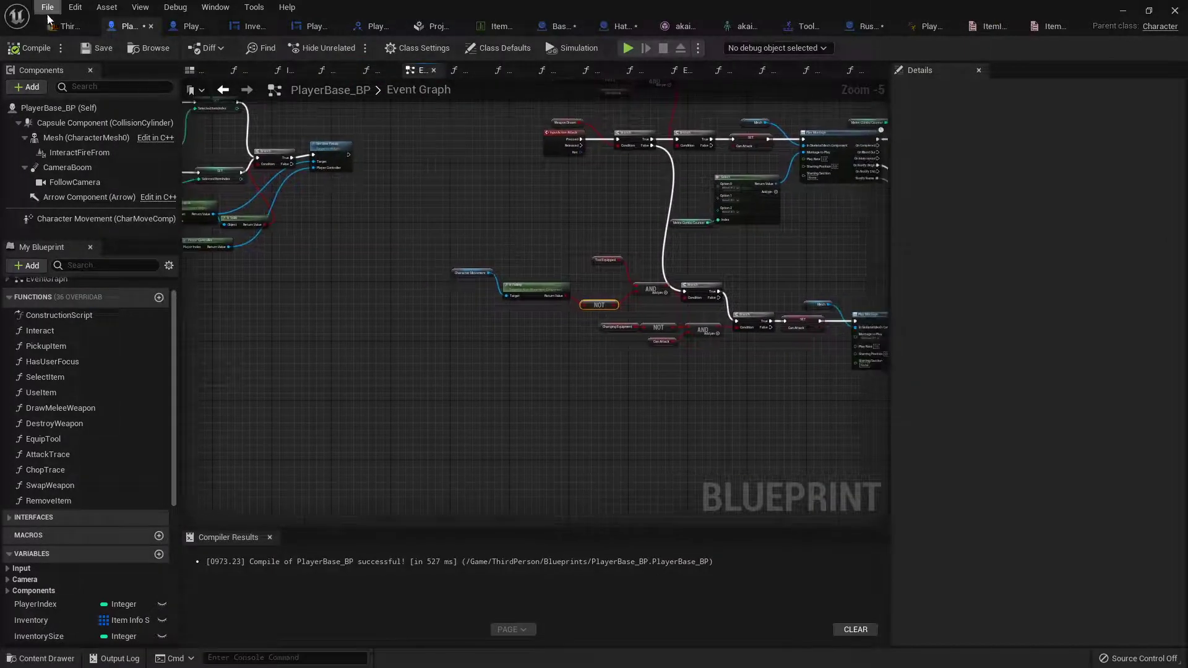
click(65, 26)
click(1121, 11)
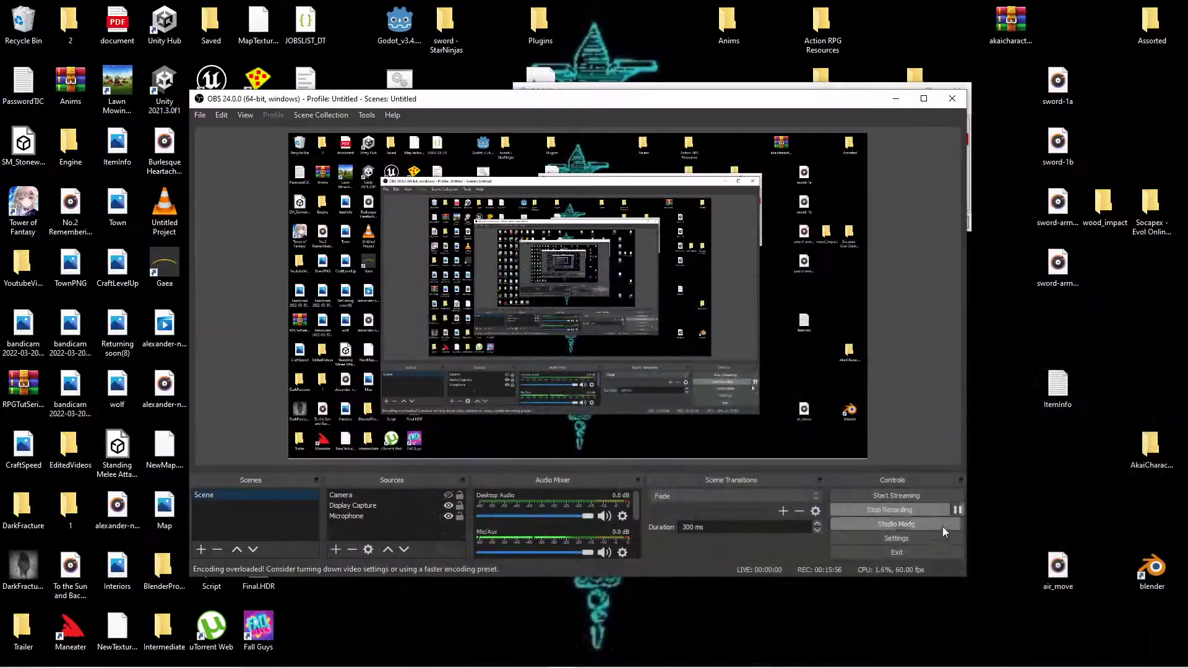
click(922, 658)
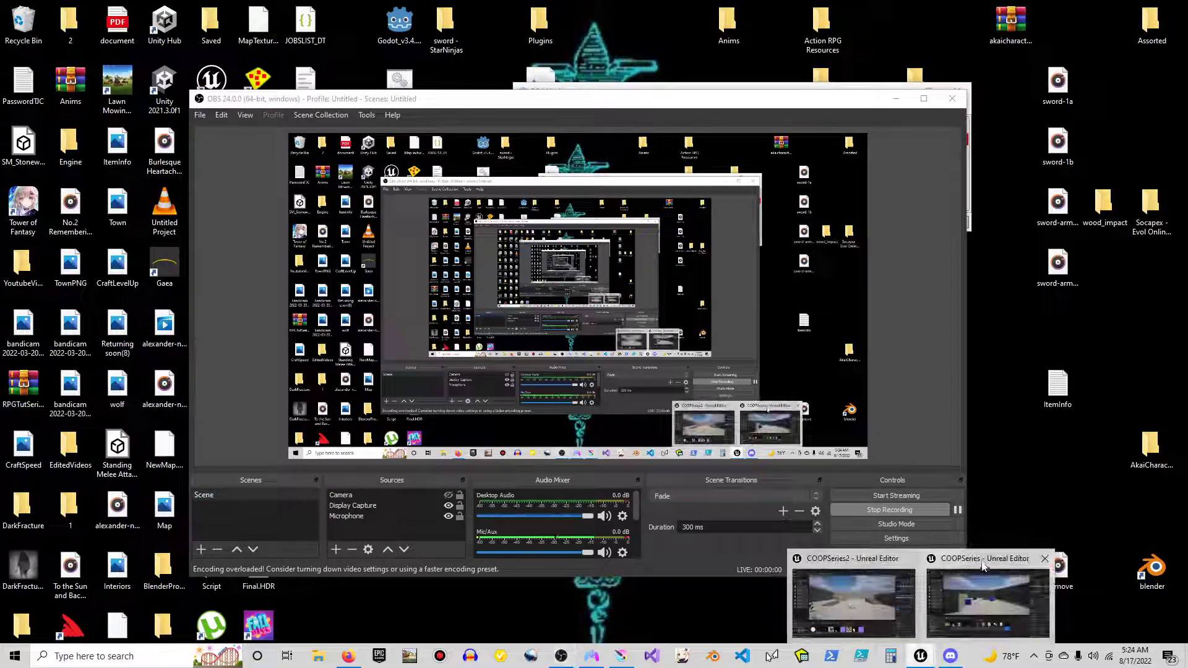
click(964, 612)
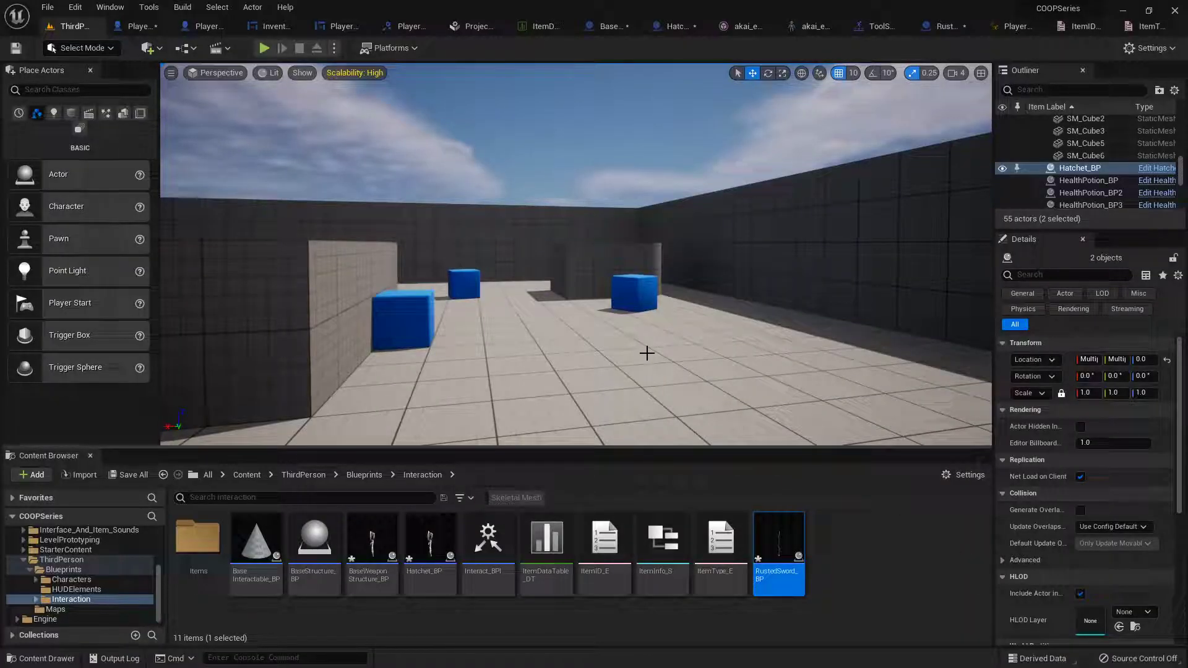